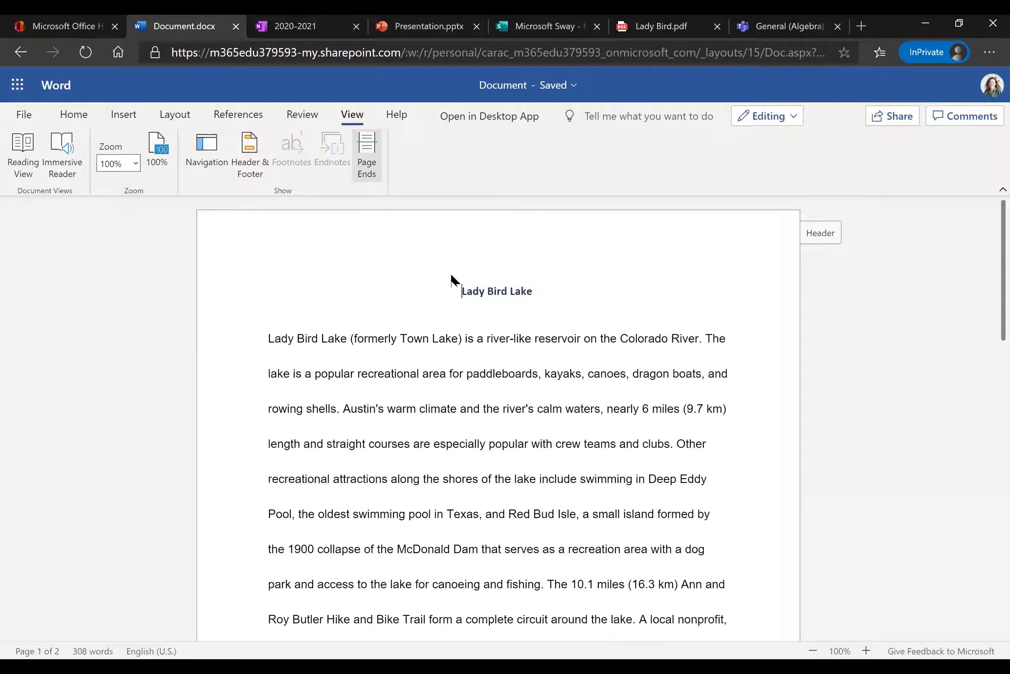
# Open the Lady Bird Lake document in Immersive Reader.
pyautogui.scroll(-2, 654, 306)
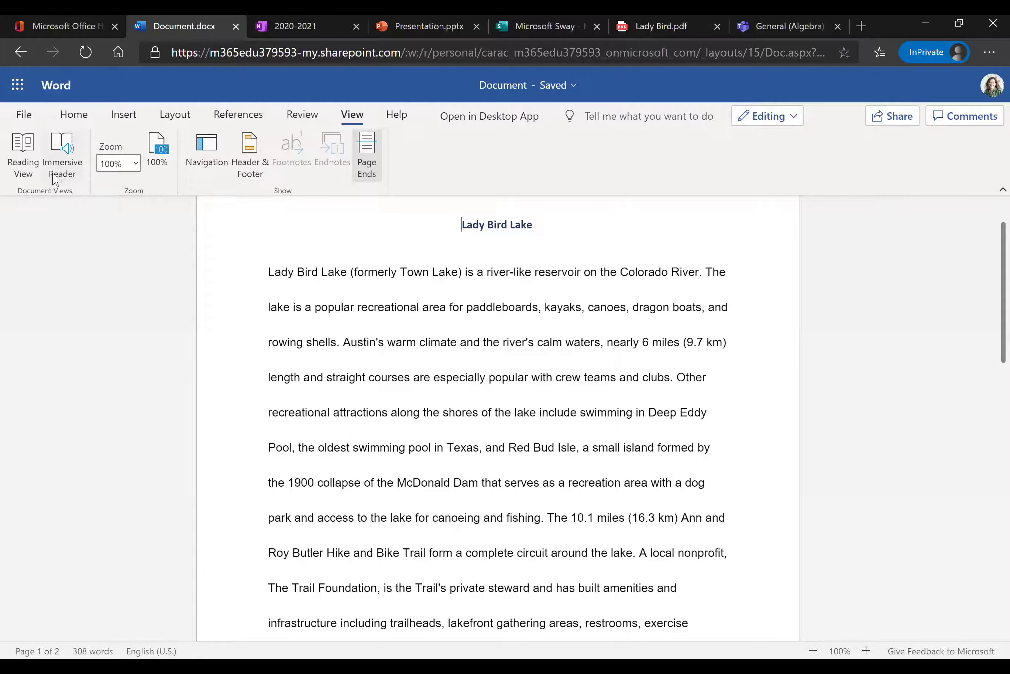
pyautogui.click(67, 118)
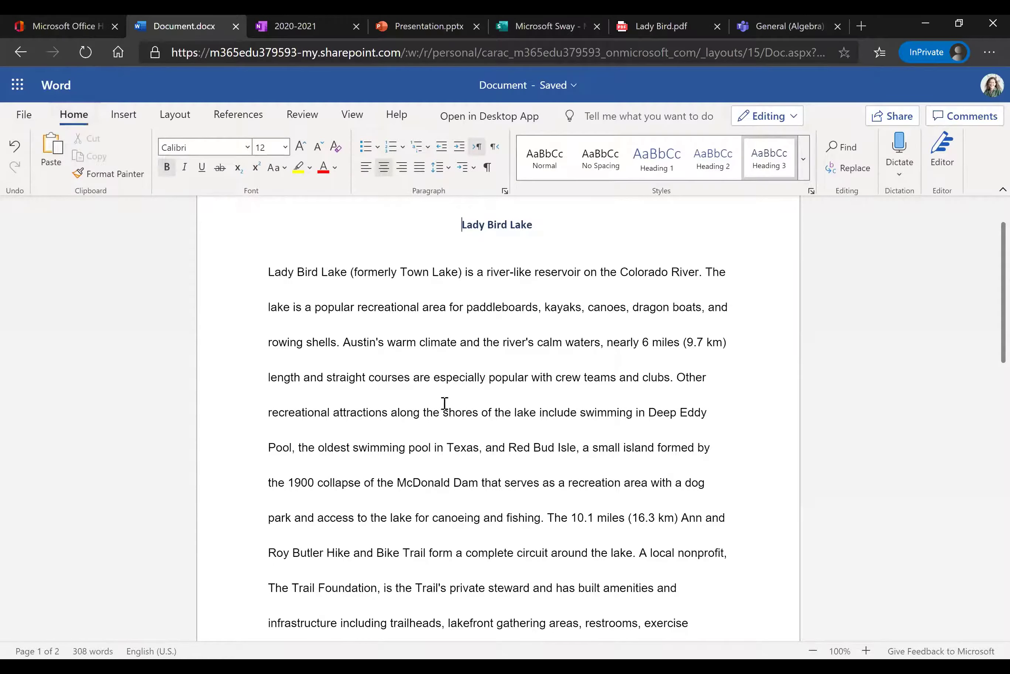
pyautogui.click(351, 122)
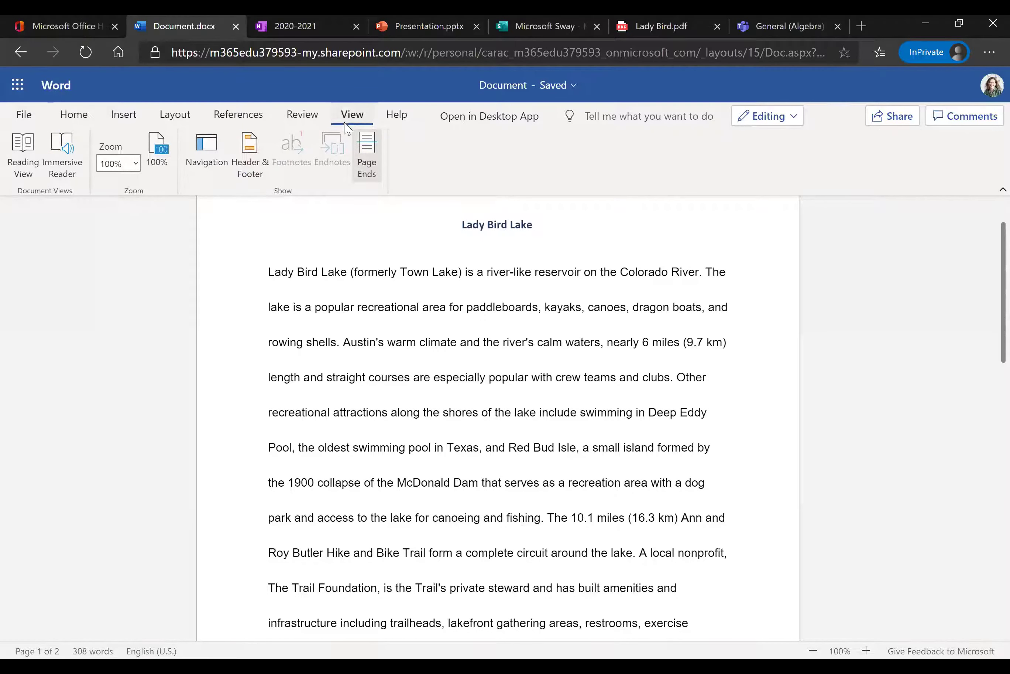
pyautogui.click(69, 164)
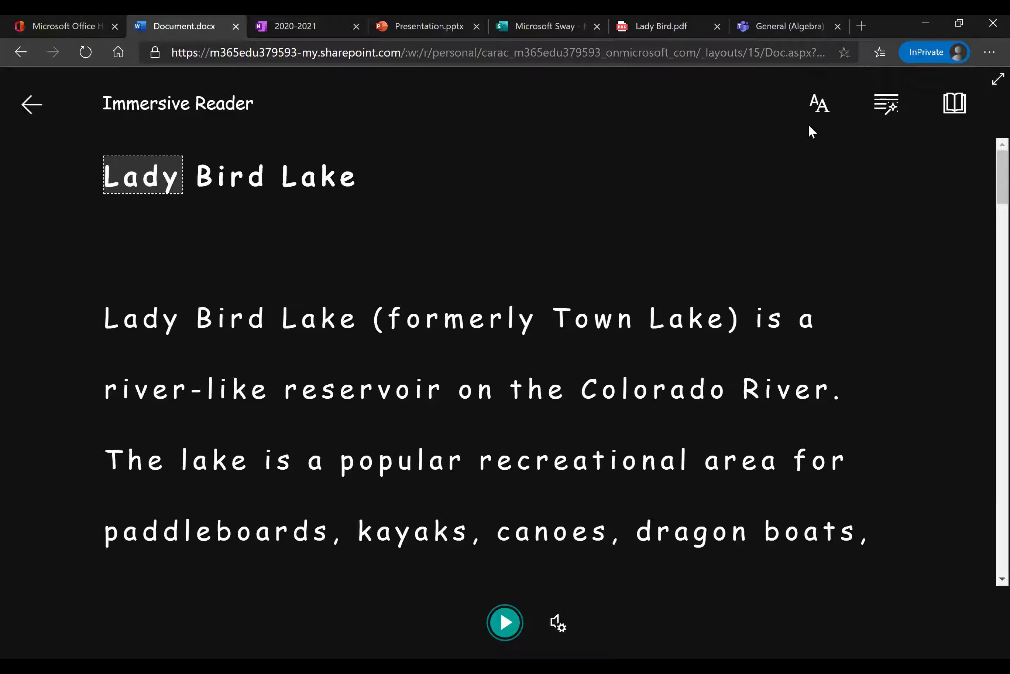
# Try enlarging the reader's text size to 64, and return it to 36.
pyautogui.click(828, 108)
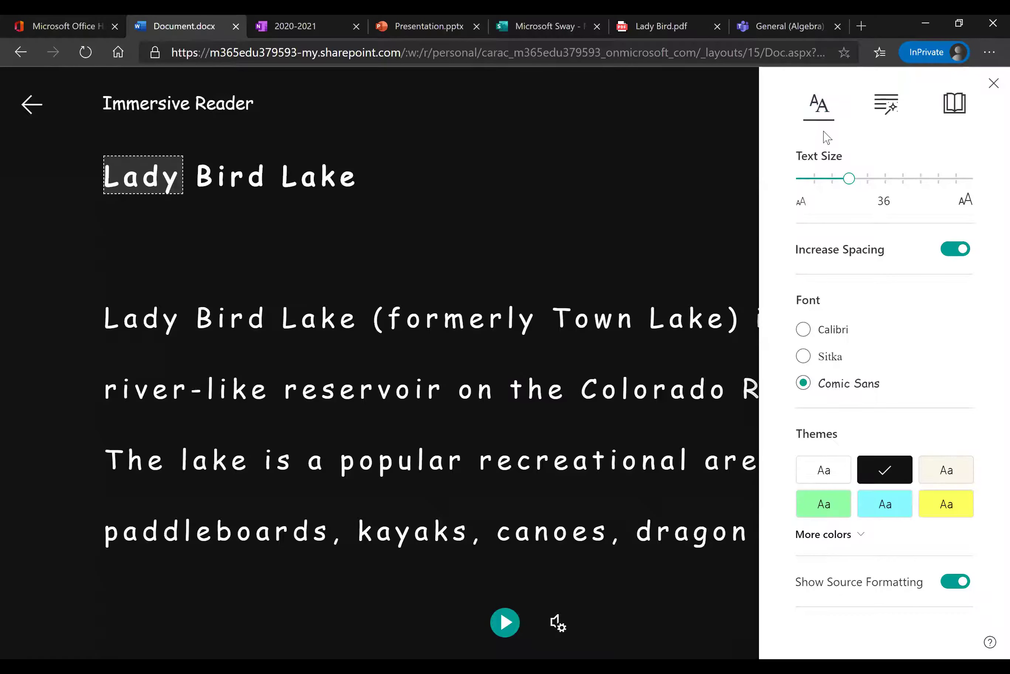
pyautogui.click(920, 179)
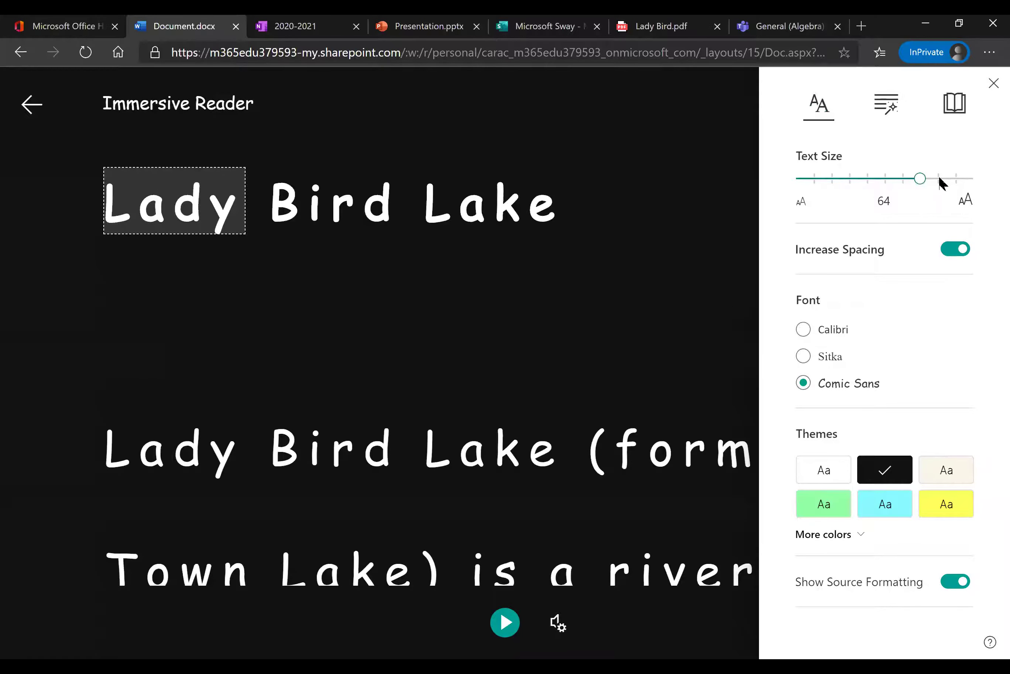
pyautogui.click(938, 179)
pyautogui.moveTo(924, 180); pyautogui.dragTo(850, 181)
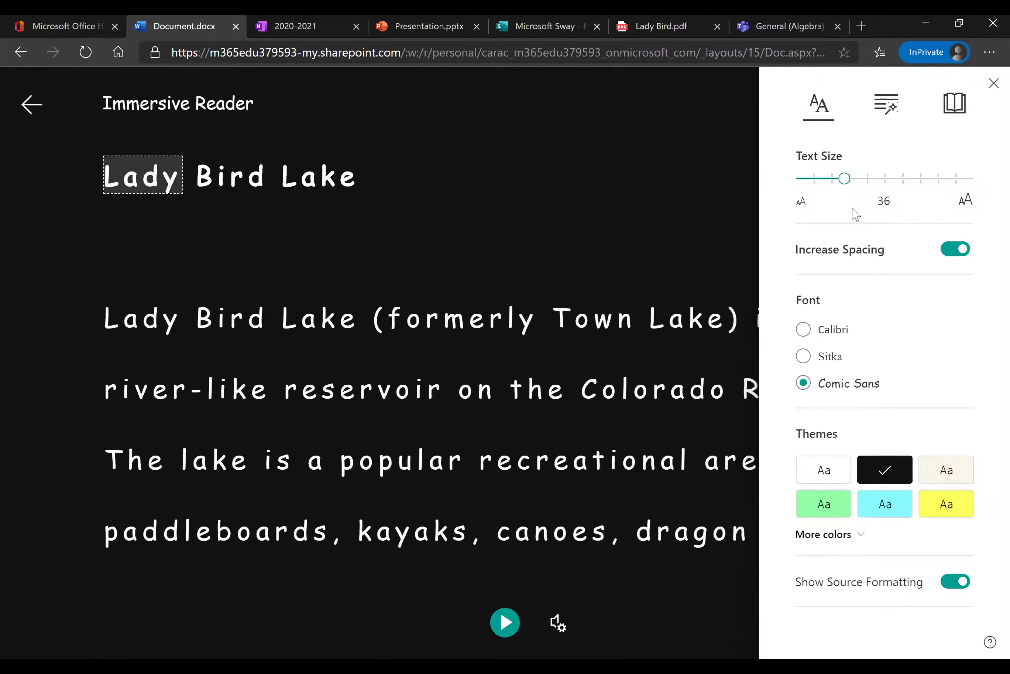
# Toggle Increase Spacing off and on, and try the Sitka font before returning to Comic Sans.
pyautogui.click(957, 252)
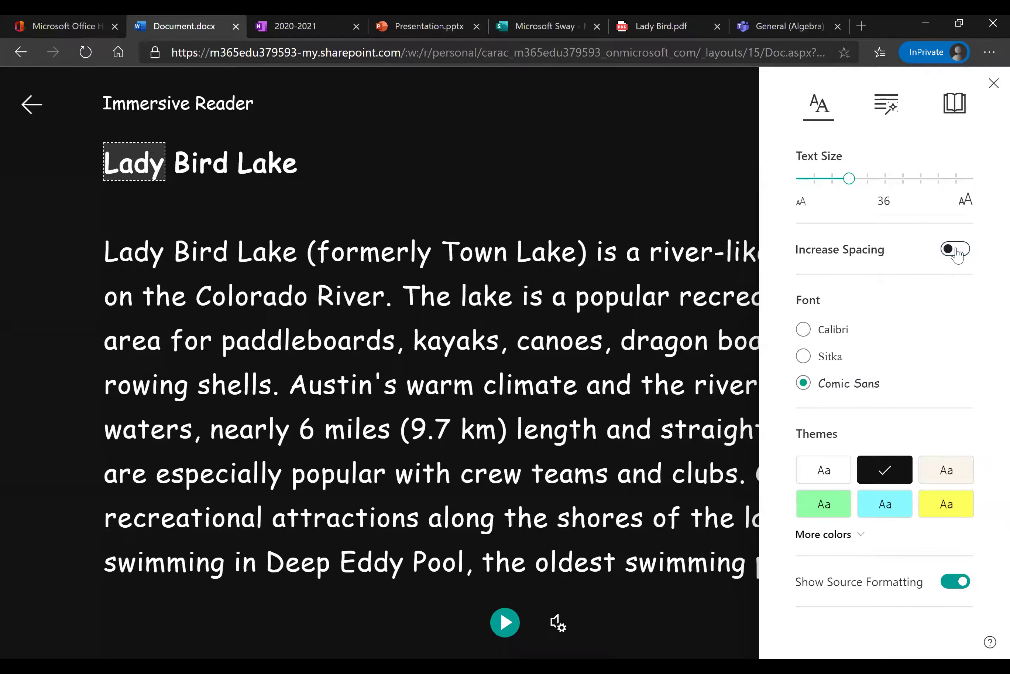
pyautogui.click(957, 252)
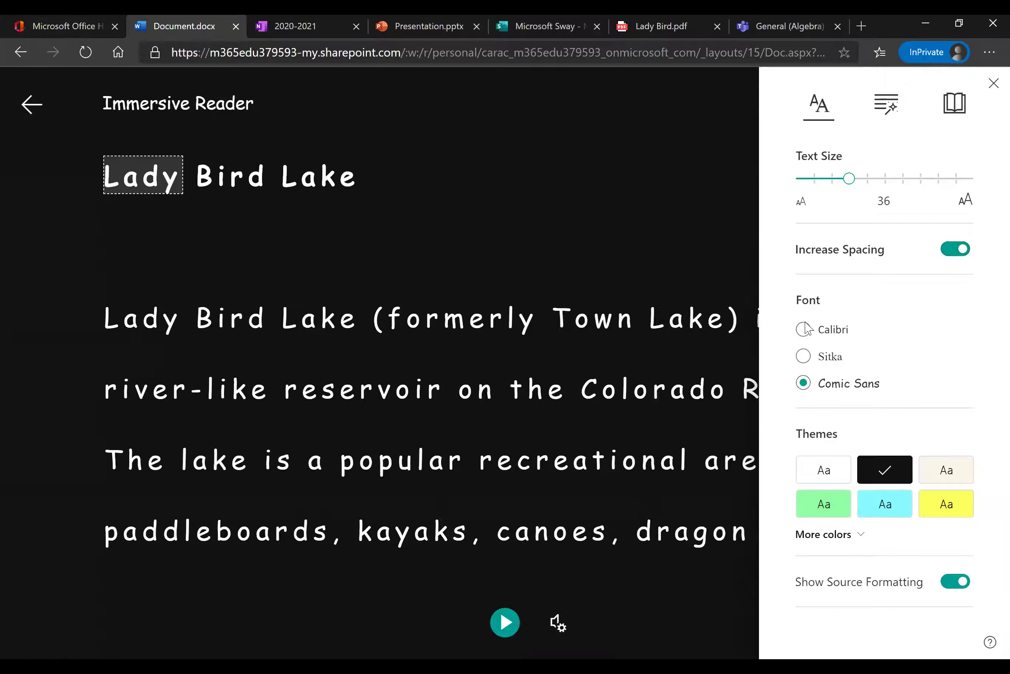
pyautogui.click(803, 357)
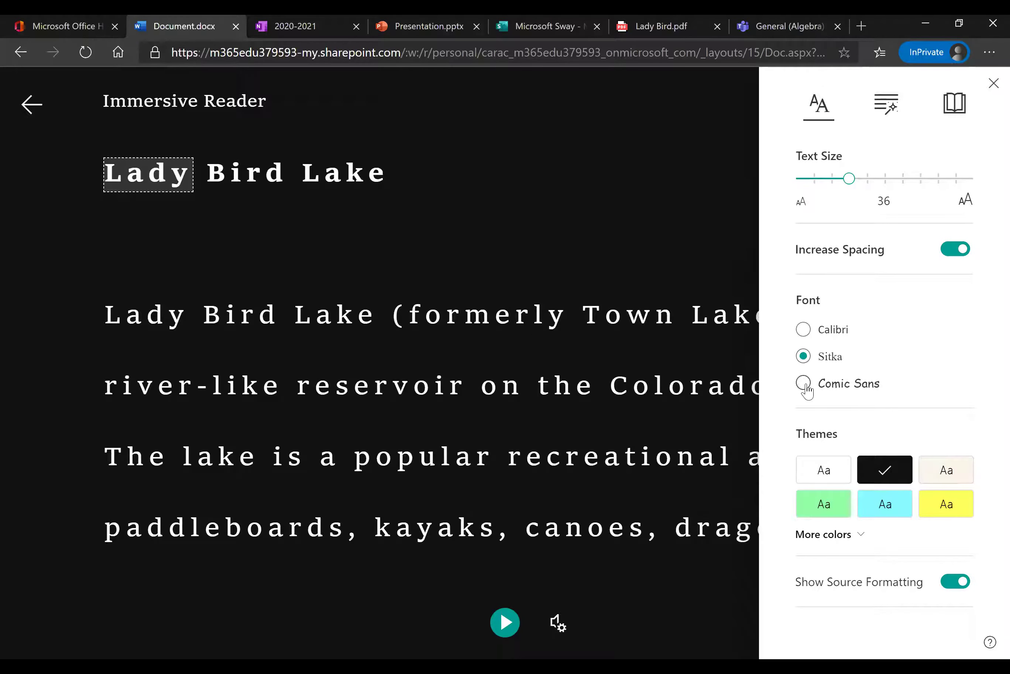
pyautogui.click(805, 385)
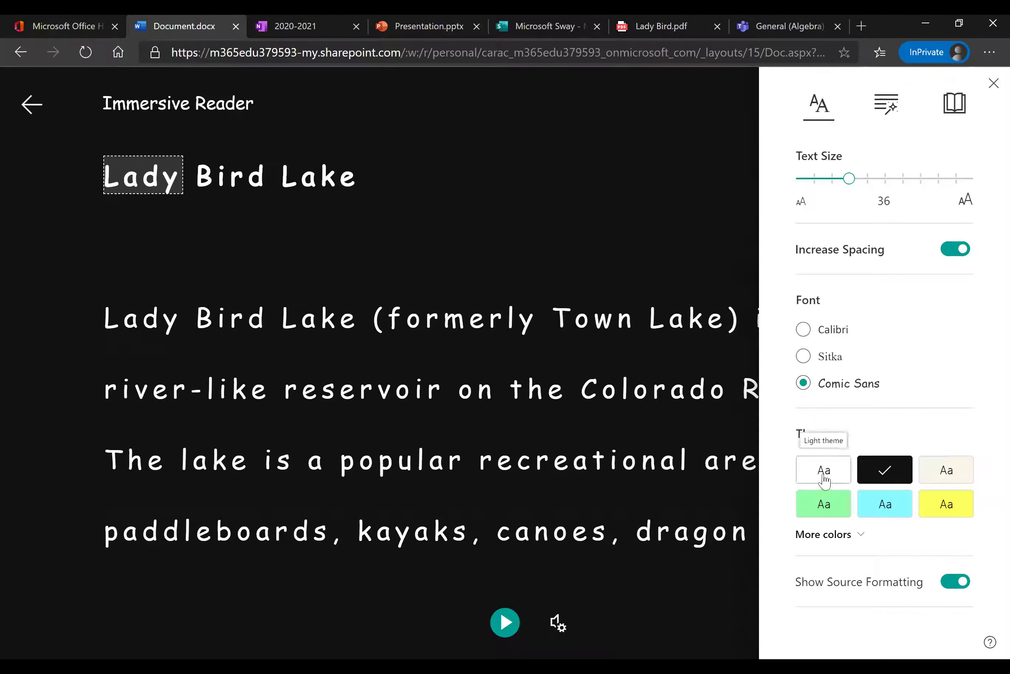
# Expand the theme colors, try the teal and pale yellow backgrounds, and return to the Dark theme.
pyautogui.click(826, 536)
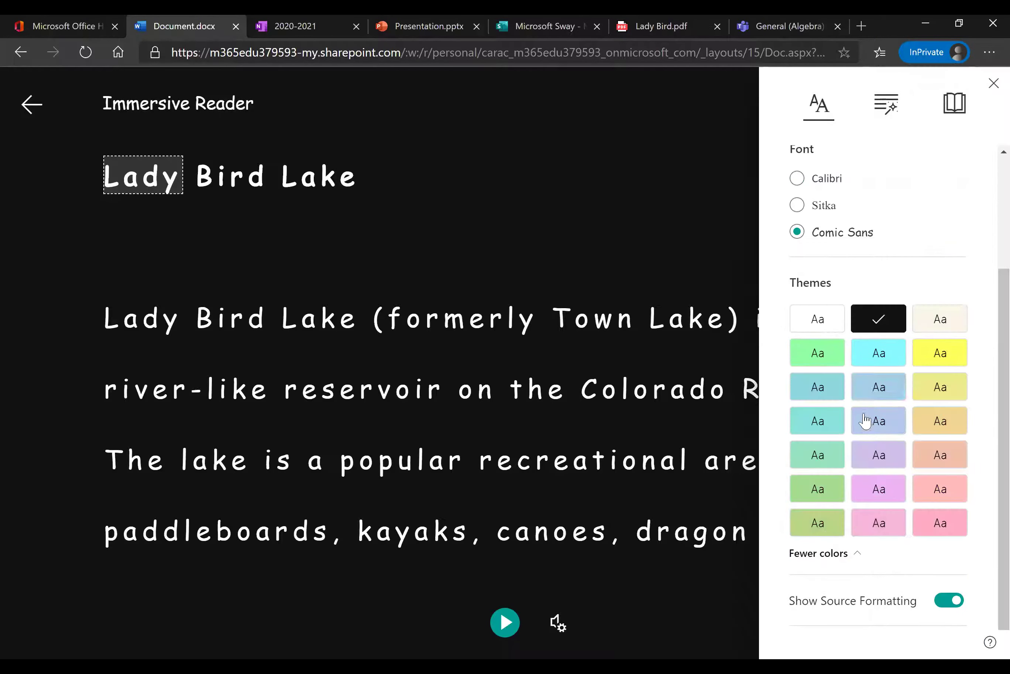
pyautogui.click(825, 432)
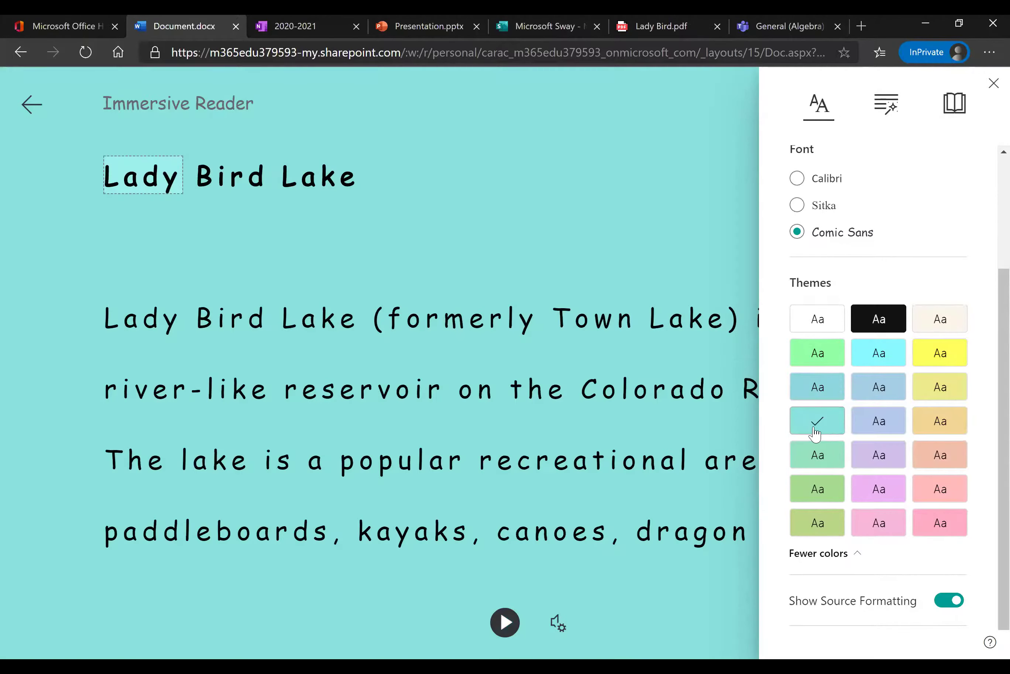
pyautogui.click(931, 391)
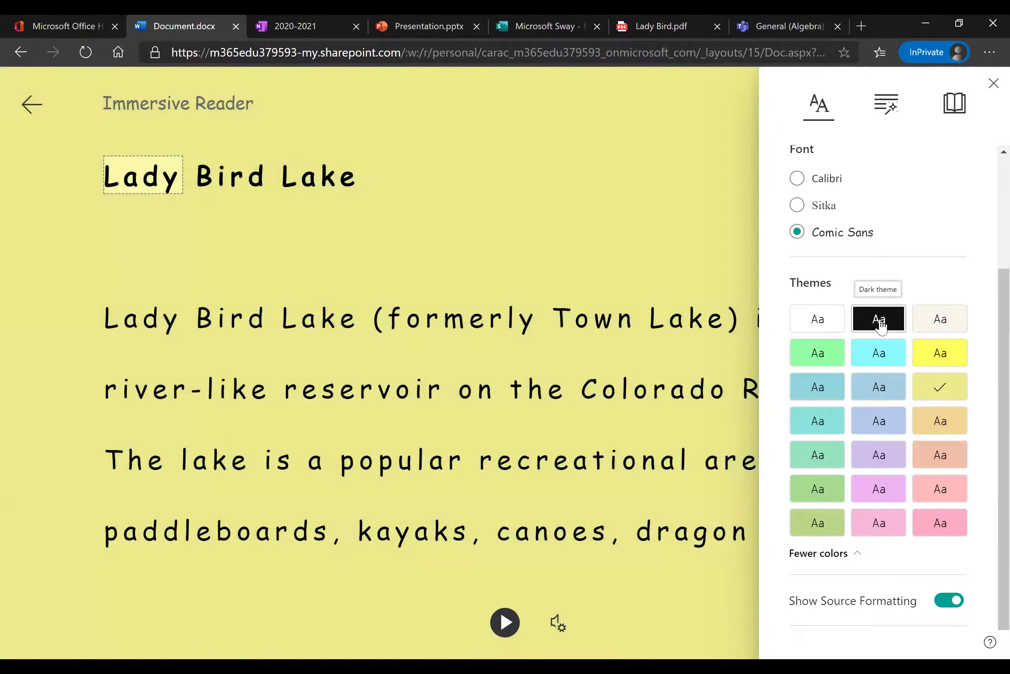
pyautogui.click(880, 324)
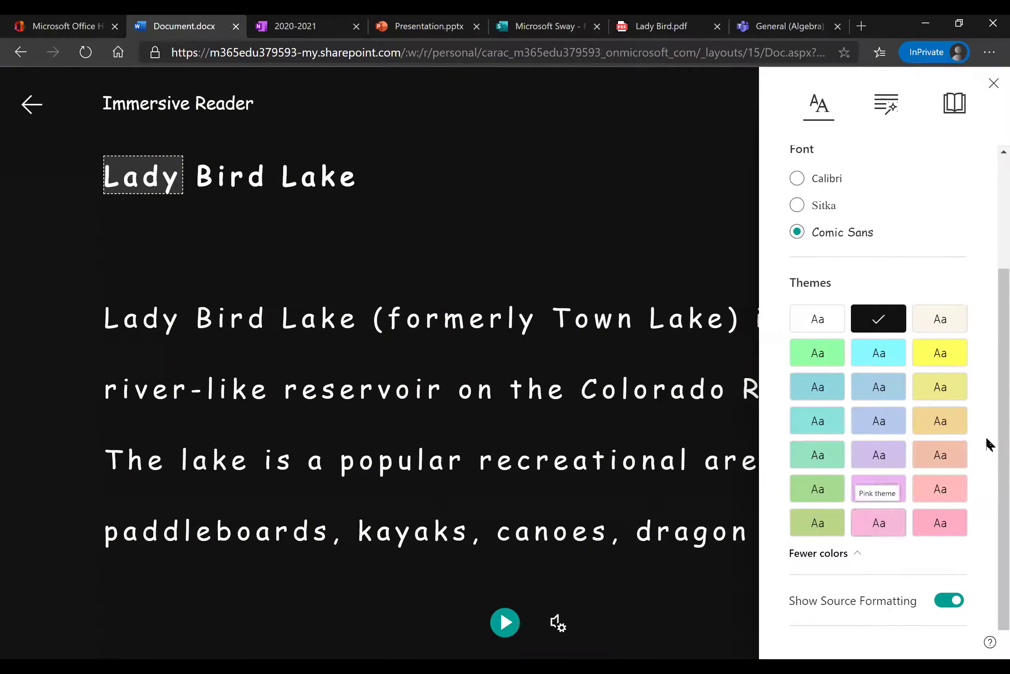
# Turn on syllable splitting and color highlighting for nouns, verbs, adjectives and adverbs, with part-of-speech labels shown.
pyautogui.click(888, 108)
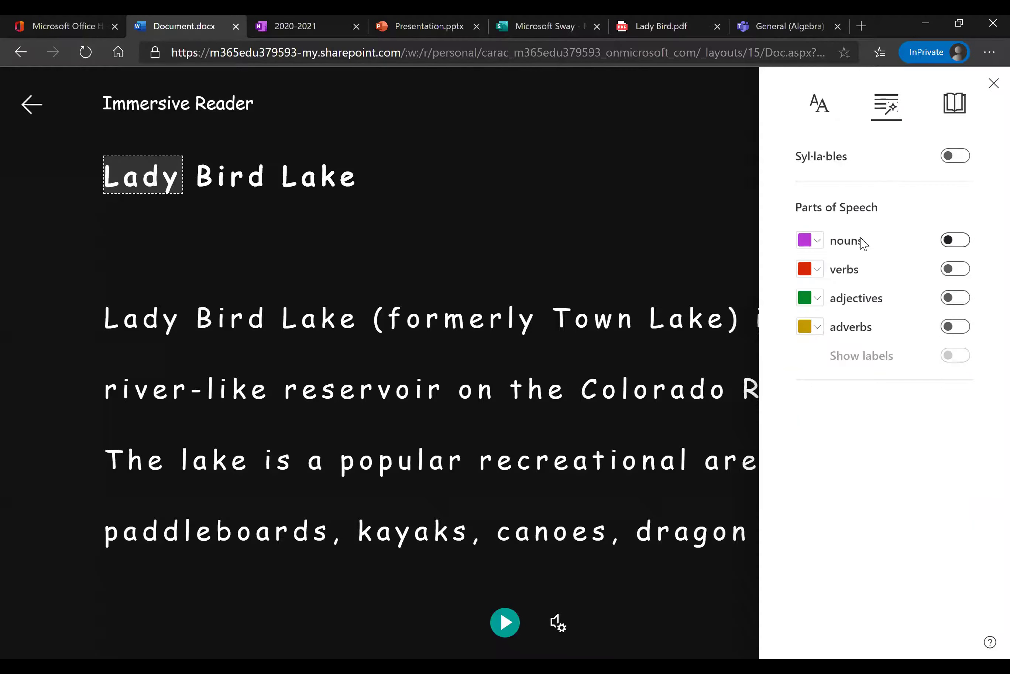
pyautogui.click(959, 157)
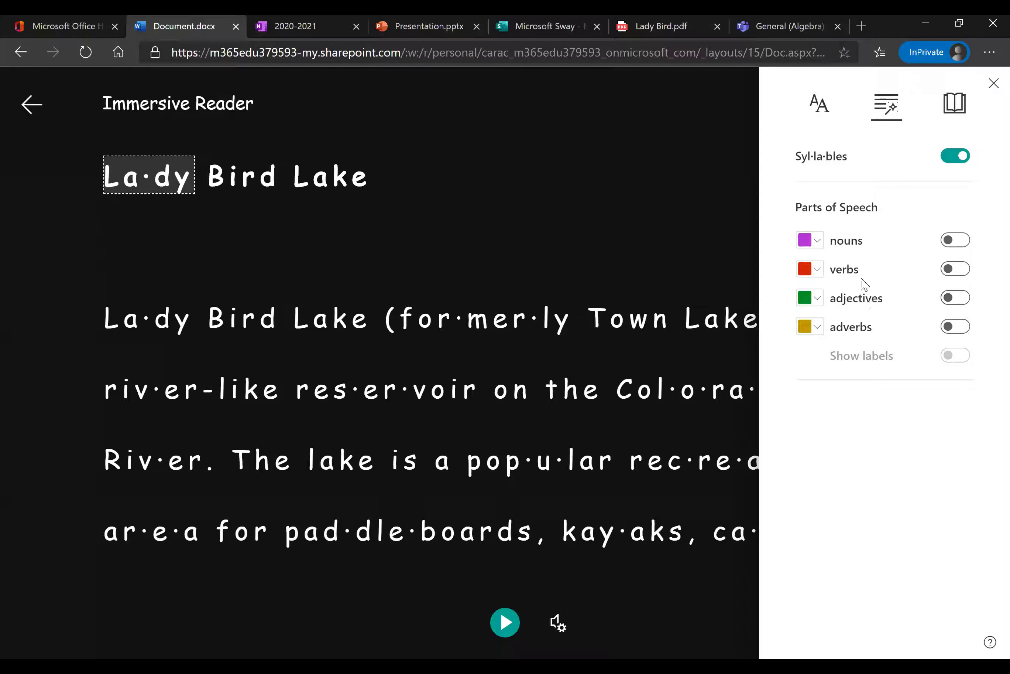
pyautogui.click(958, 243)
pyautogui.click(956, 270)
pyautogui.click(956, 299)
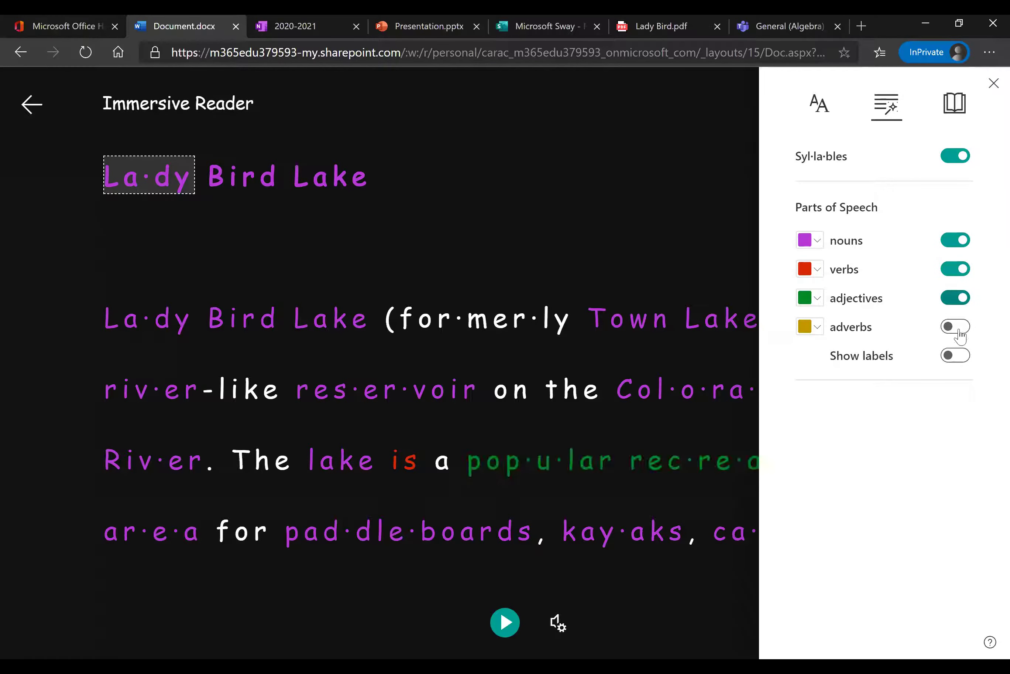
pyautogui.click(959, 332)
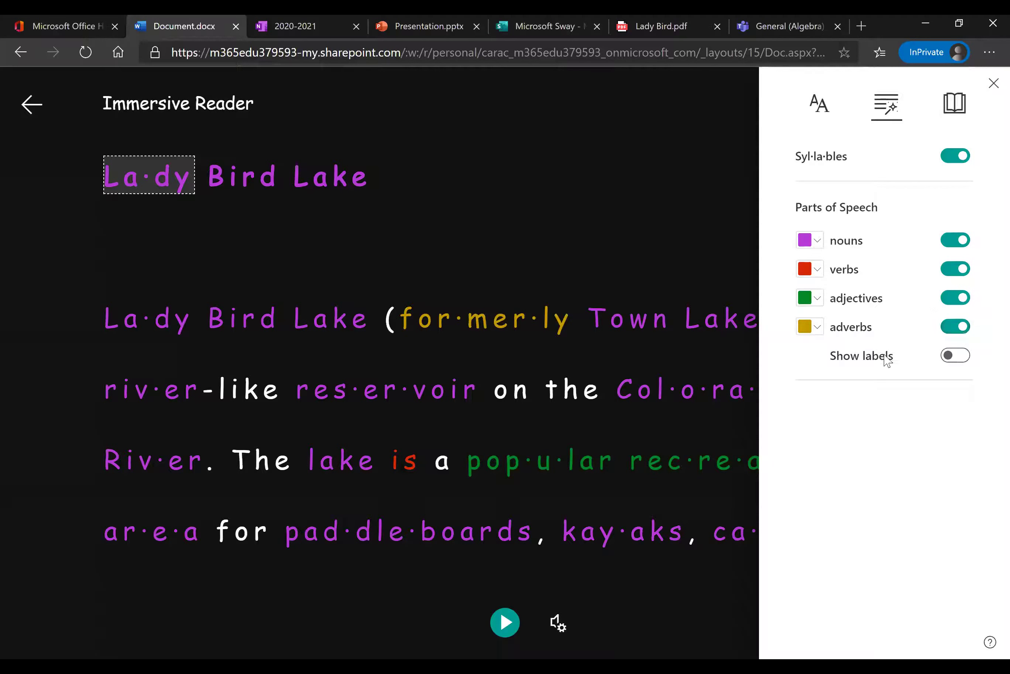
pyautogui.click(950, 356)
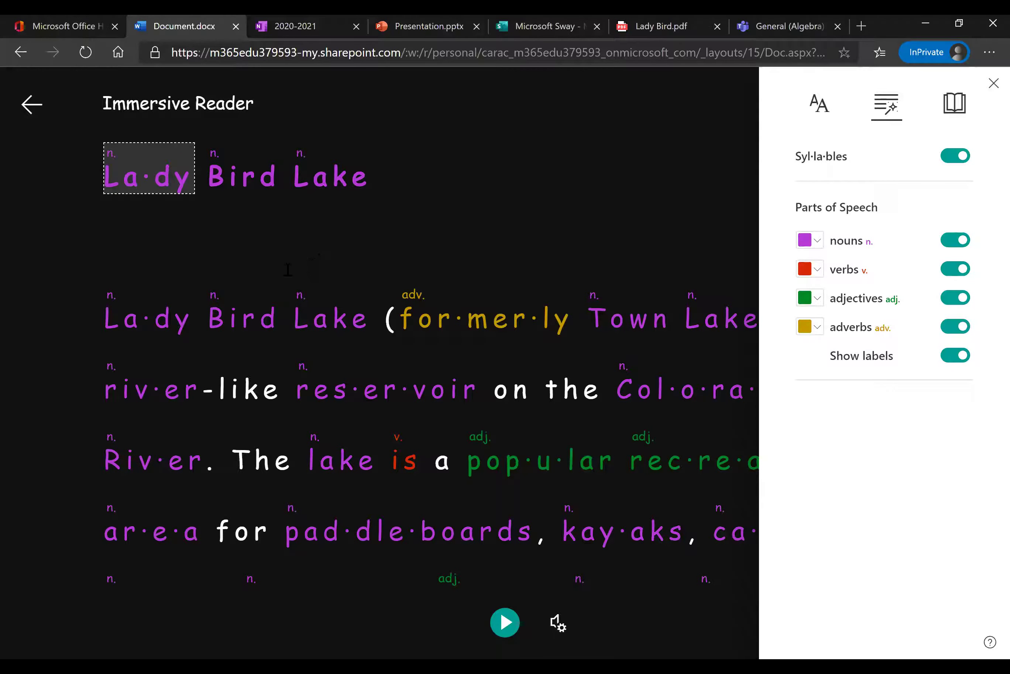
# Turn off the noun and verb highlighting and review the remaining adjective and adverb labels in the text.
pyautogui.click(956, 240)
pyautogui.click(952, 270)
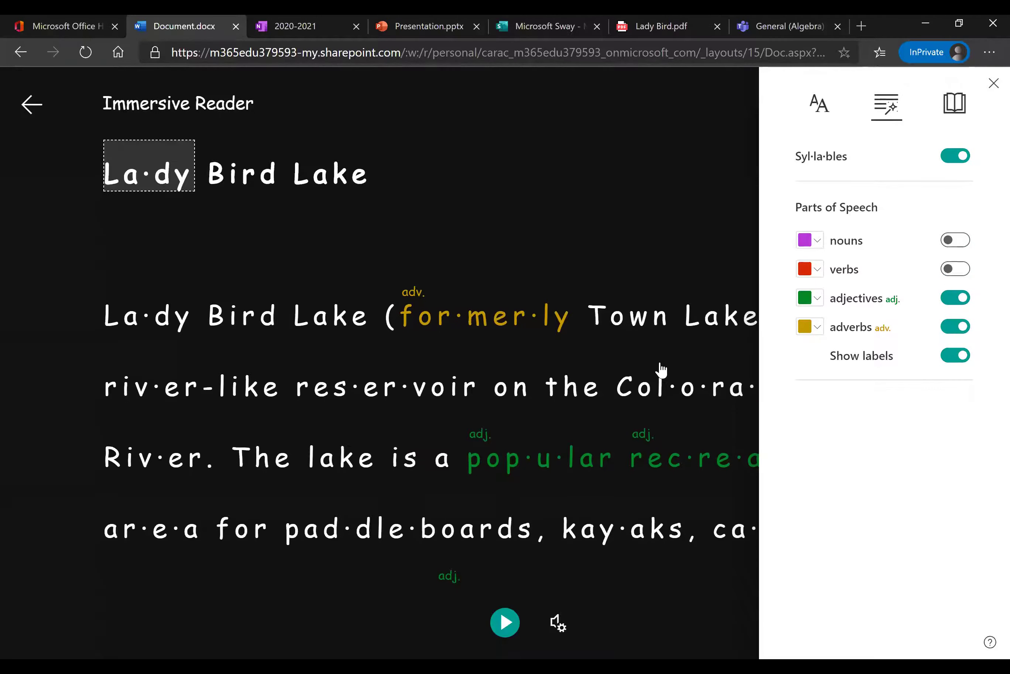
pyautogui.scroll(-3, 661, 369)
pyautogui.scroll(3, 661, 369)
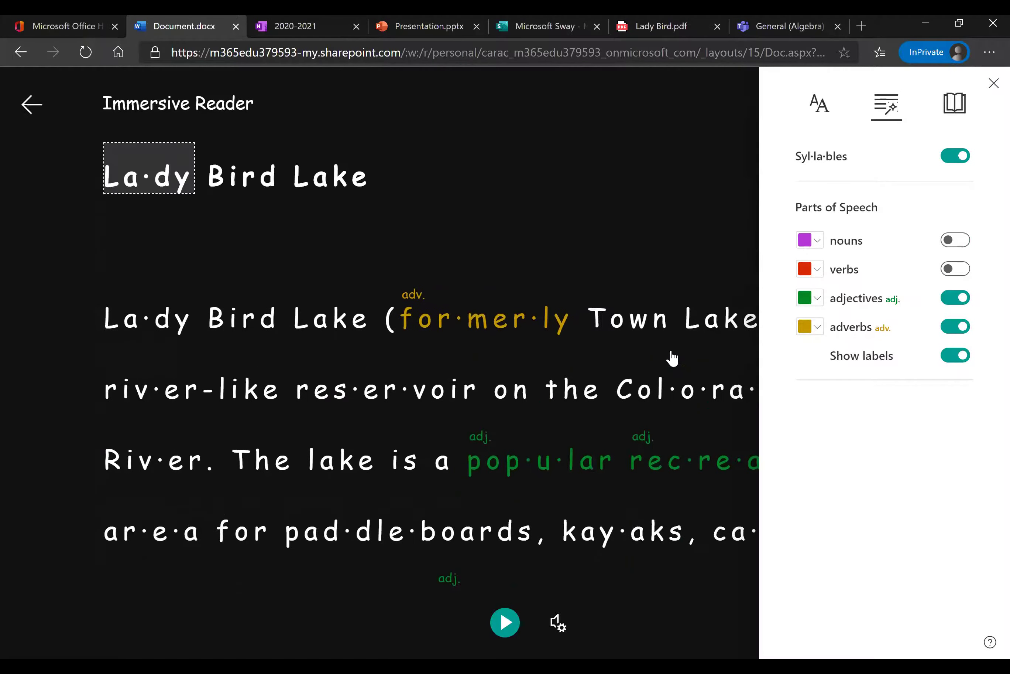
pyautogui.scroll(-2, 672, 361)
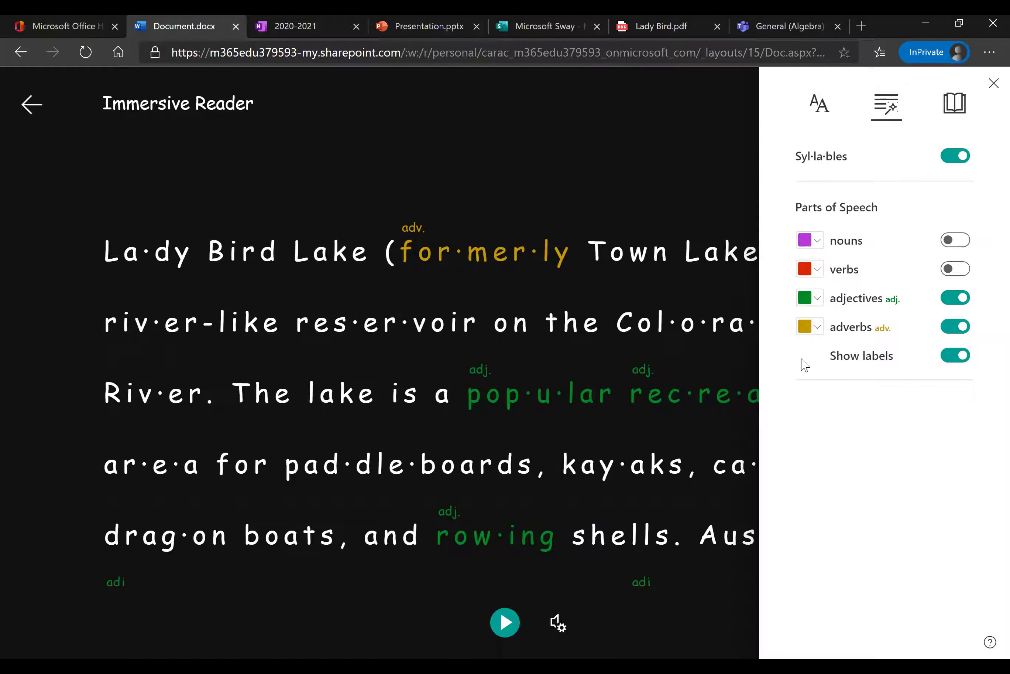
# Try text sizes 84, 64 and 42 on the labelled text, and restore size 36.
pyautogui.click(949, 114)
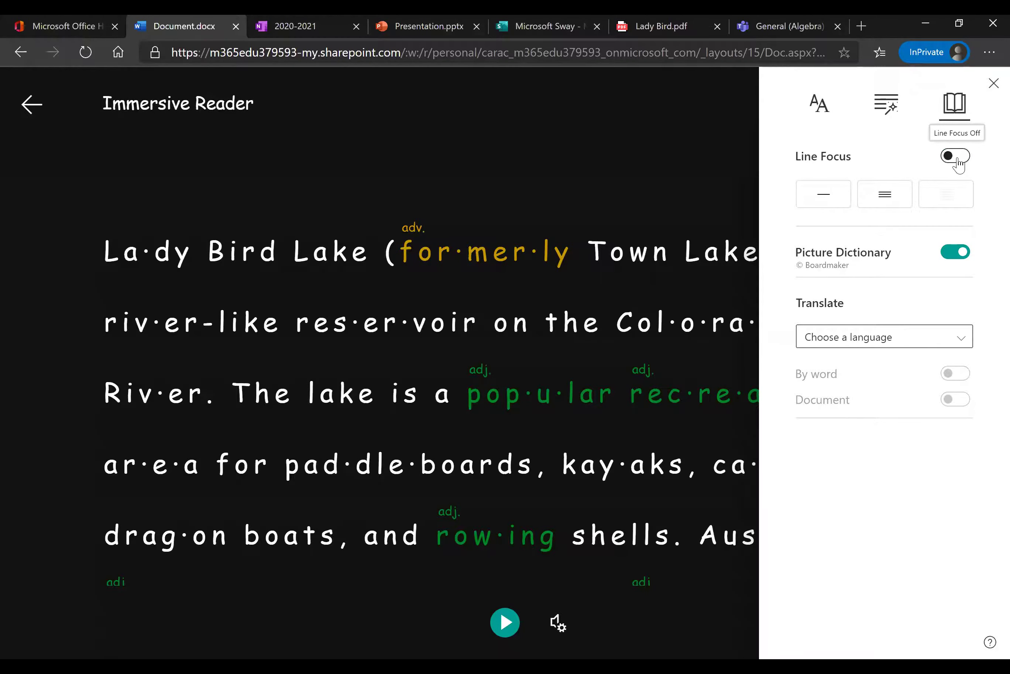
pyautogui.click(819, 106)
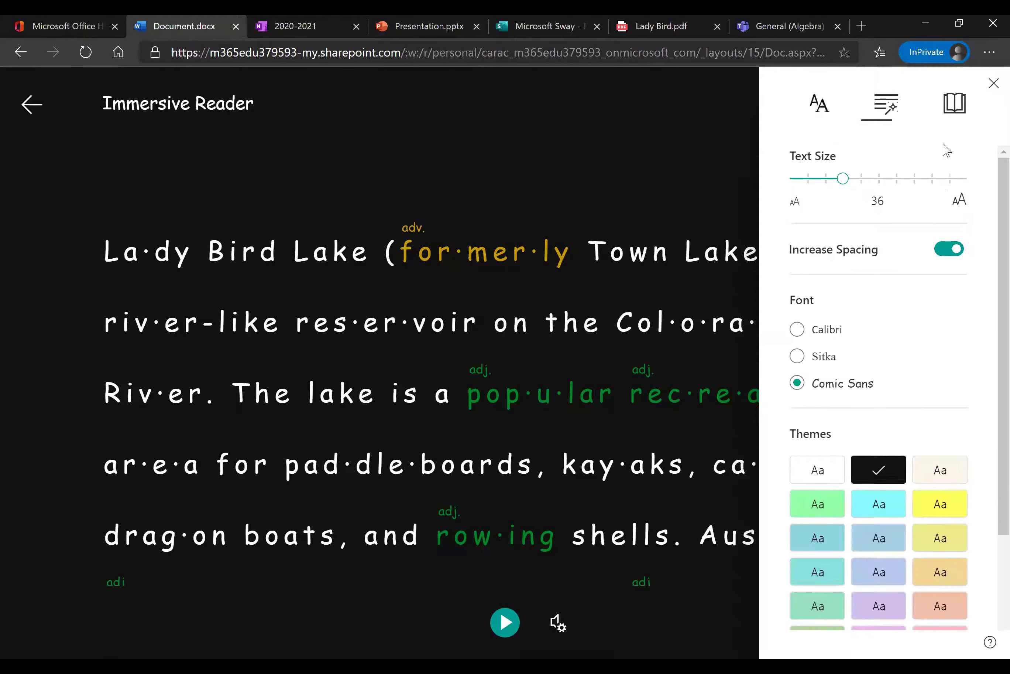
pyautogui.click(949, 182)
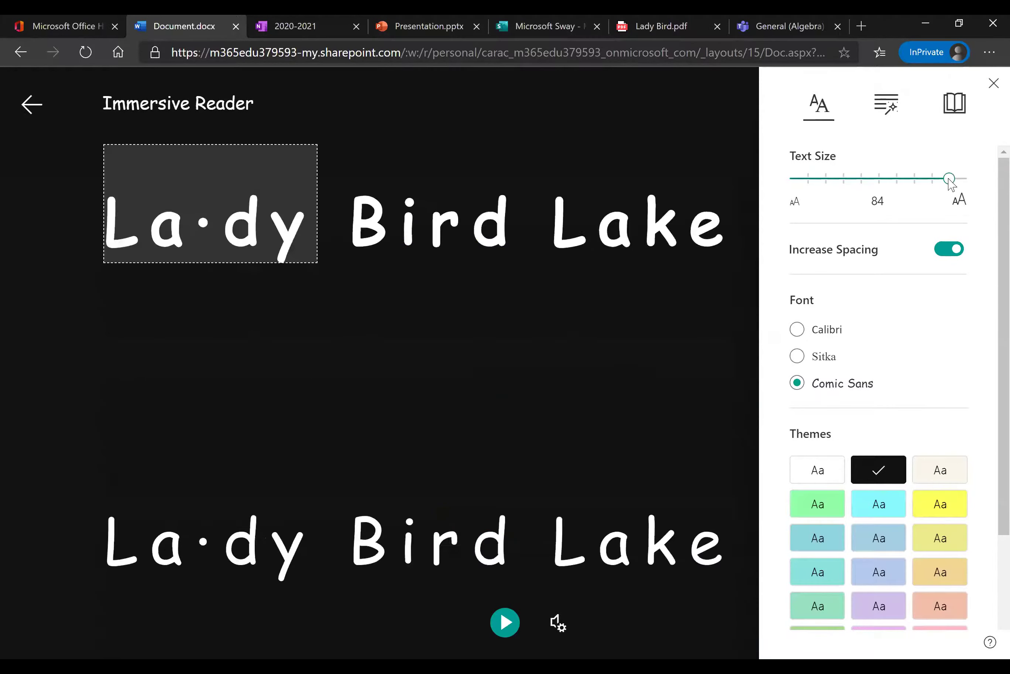
pyautogui.click(913, 182)
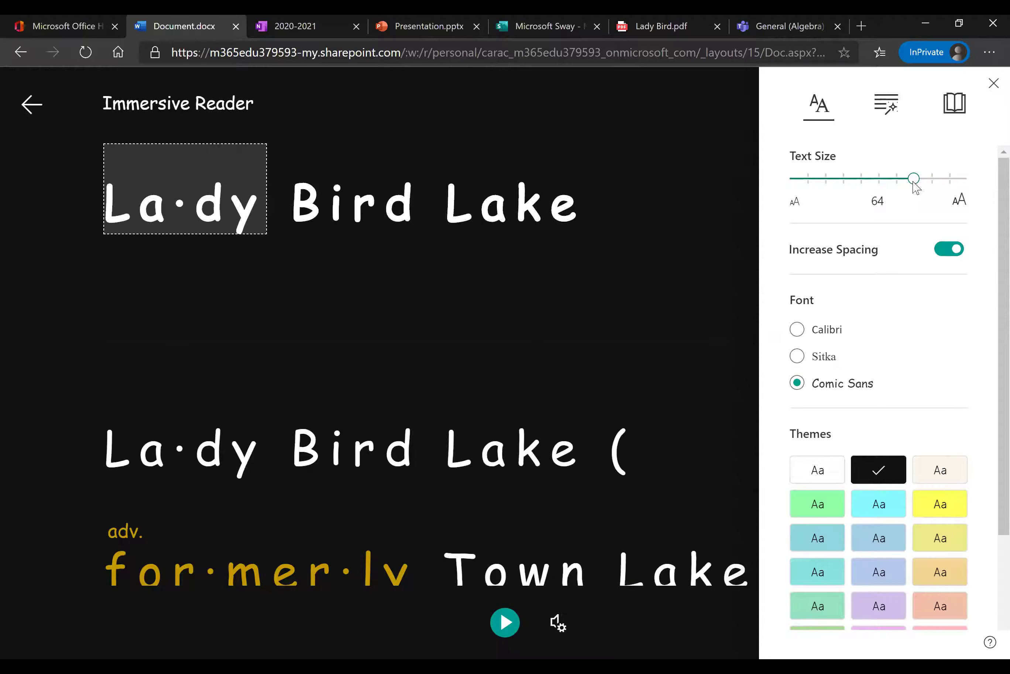
pyautogui.click(879, 181)
pyautogui.click(861, 181)
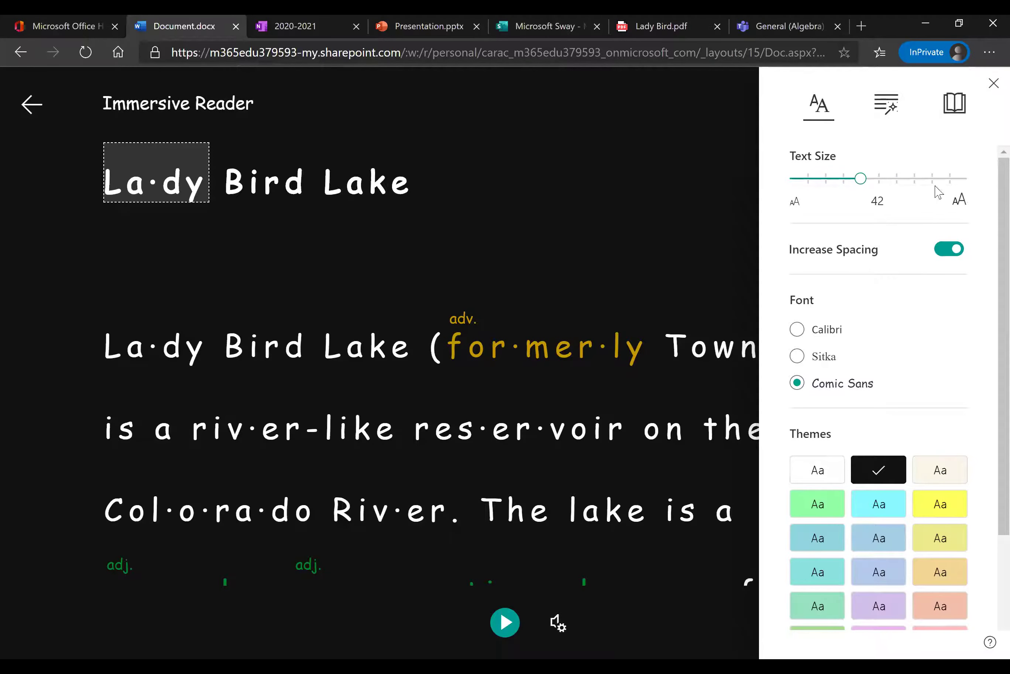
pyautogui.click(843, 179)
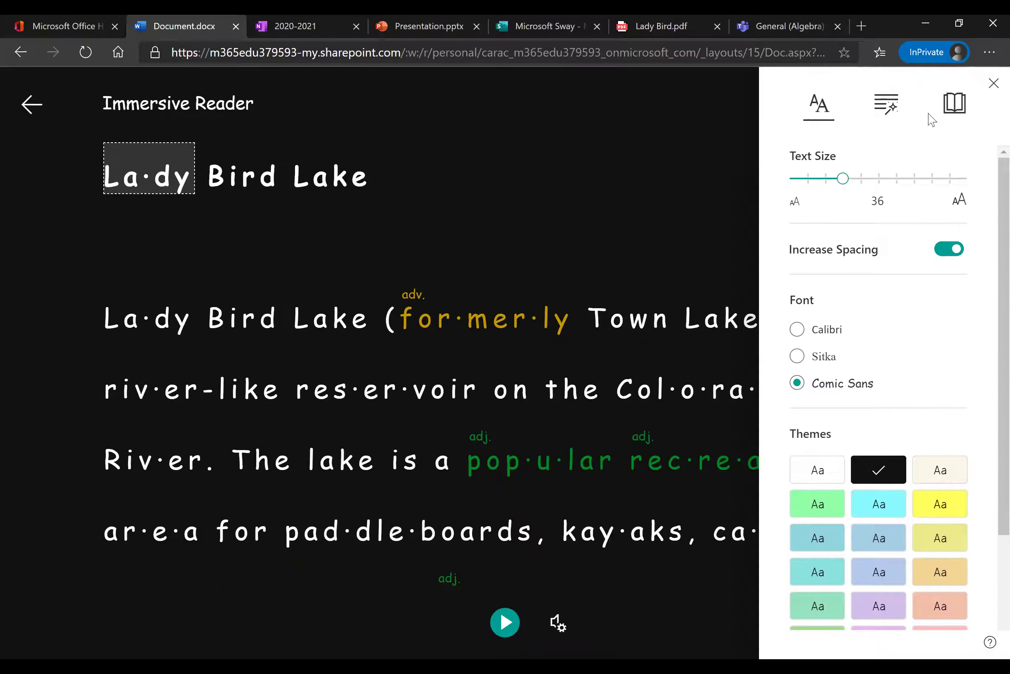
# Try Line Focus with one and three lines, toggle Picture Dictionary off and on, and turn Line Focus off.
pyautogui.click(954, 103)
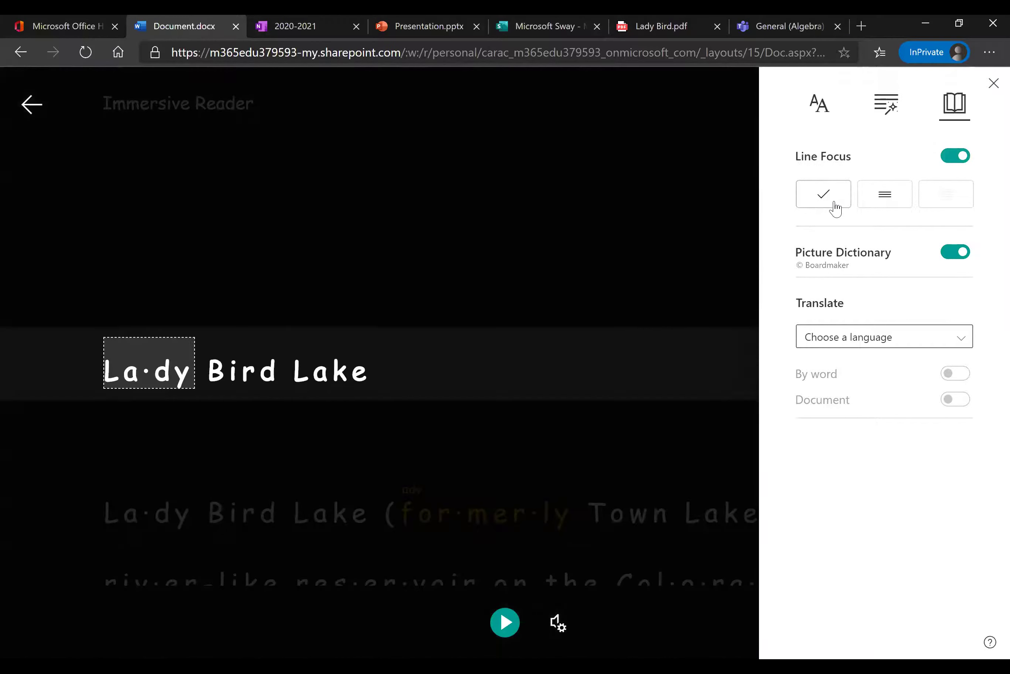
pyautogui.click(873, 202)
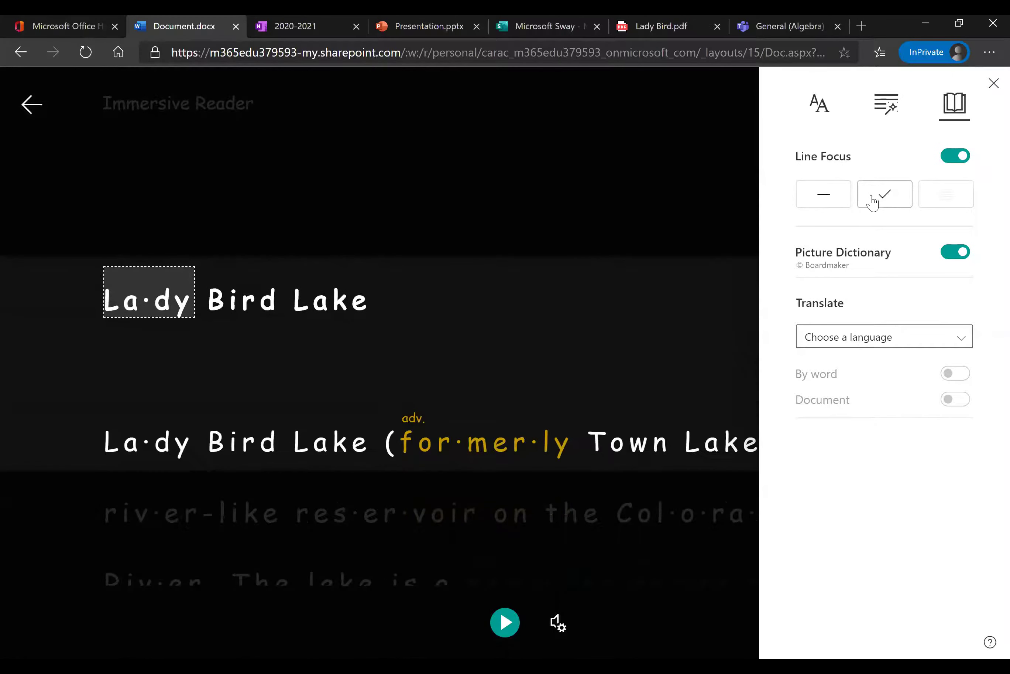
pyautogui.click(955, 252)
pyautogui.click(955, 251)
pyautogui.click(958, 157)
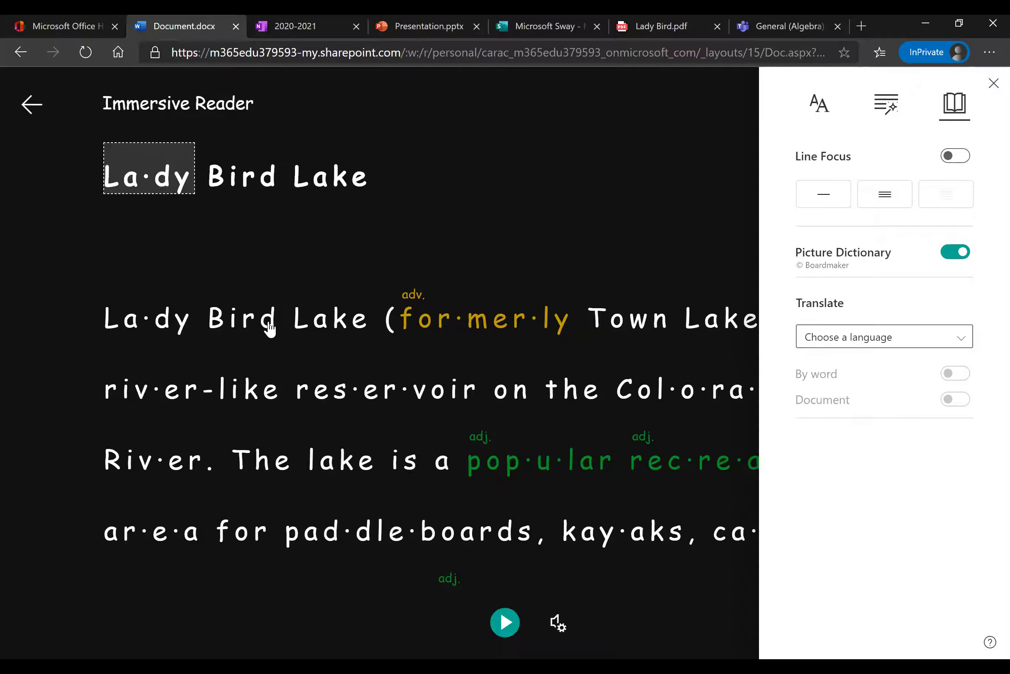
# Look up "Bird", "Colorado" and "Town" in the picture dictionary, playing the pronunciation of "Bird".
pyautogui.click(255, 332)
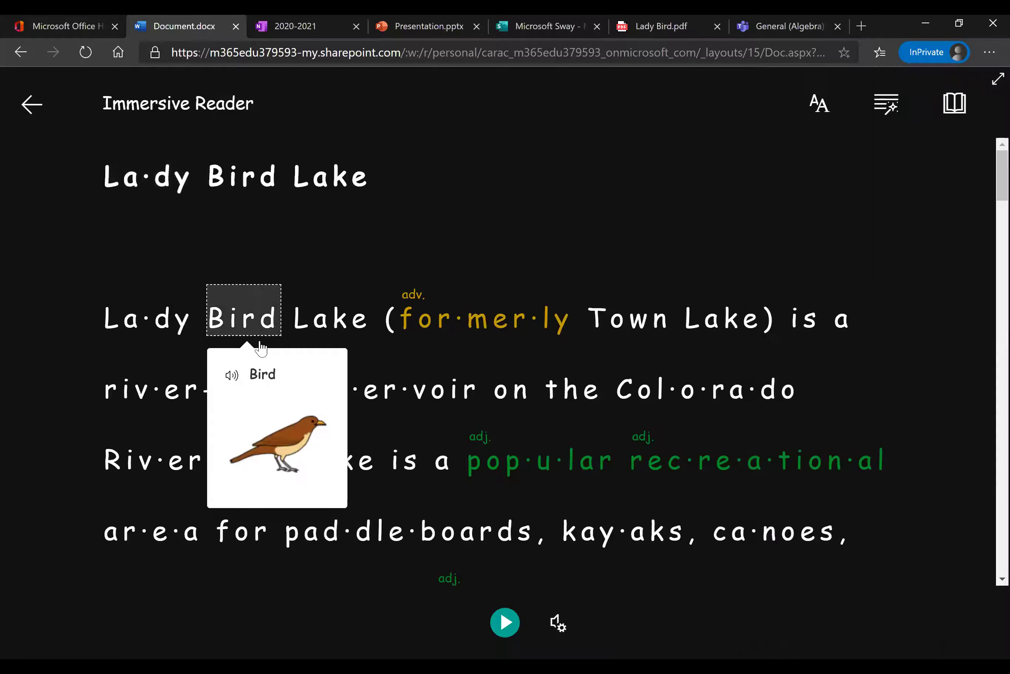
pyautogui.click(263, 375)
pyautogui.click(721, 393)
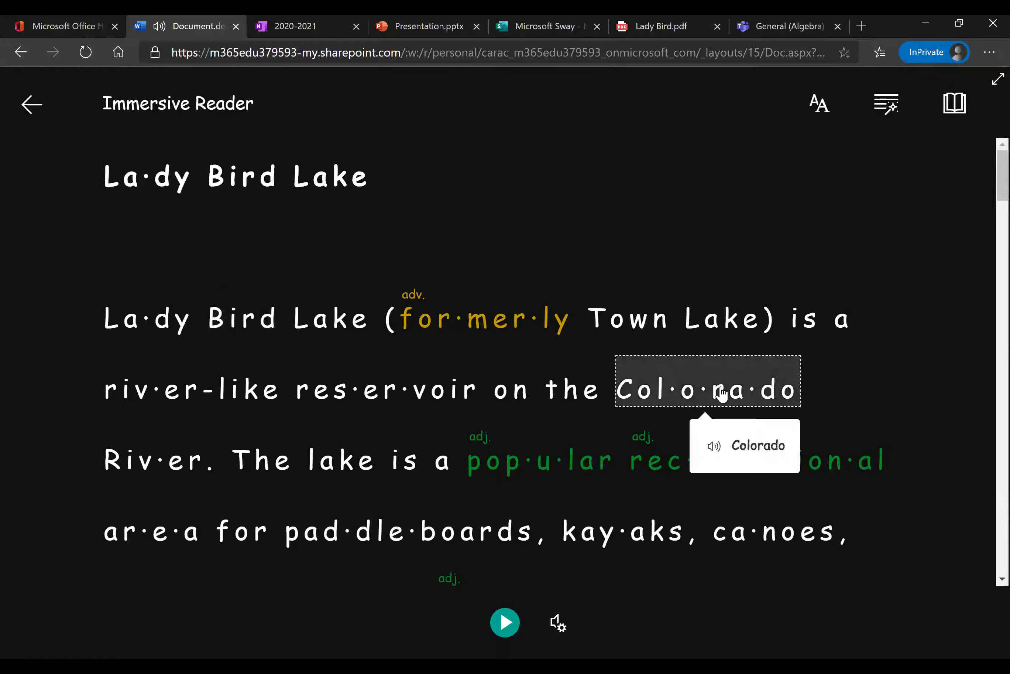
pyautogui.click(657, 331)
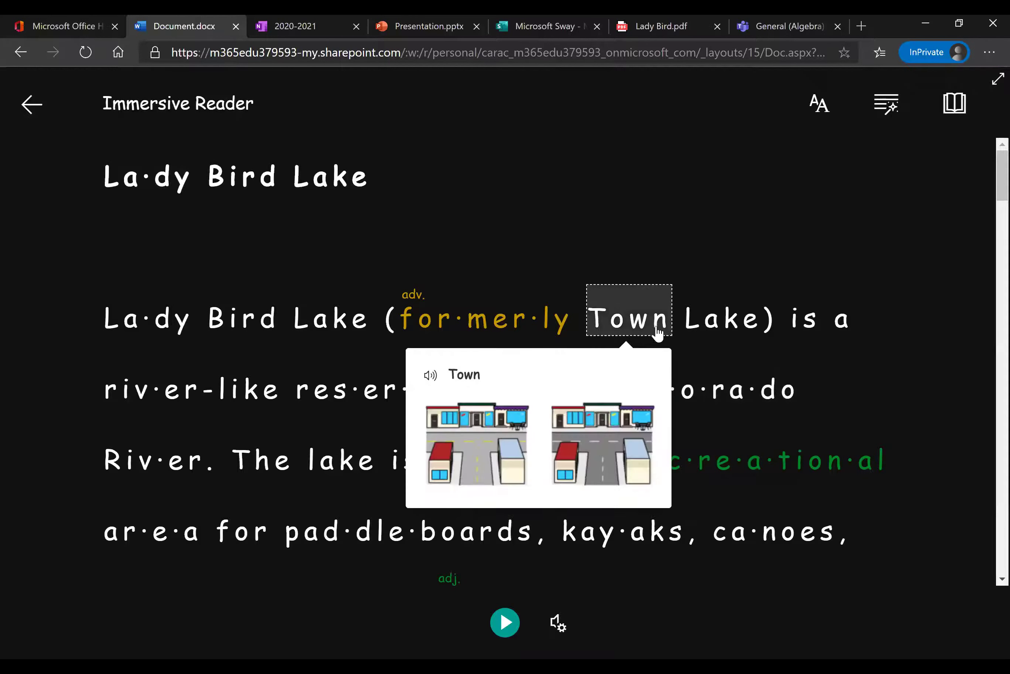
# Look up "River" in the picture dictionary and translate the whole document into Spanish (Mexico).
pyautogui.click(164, 478)
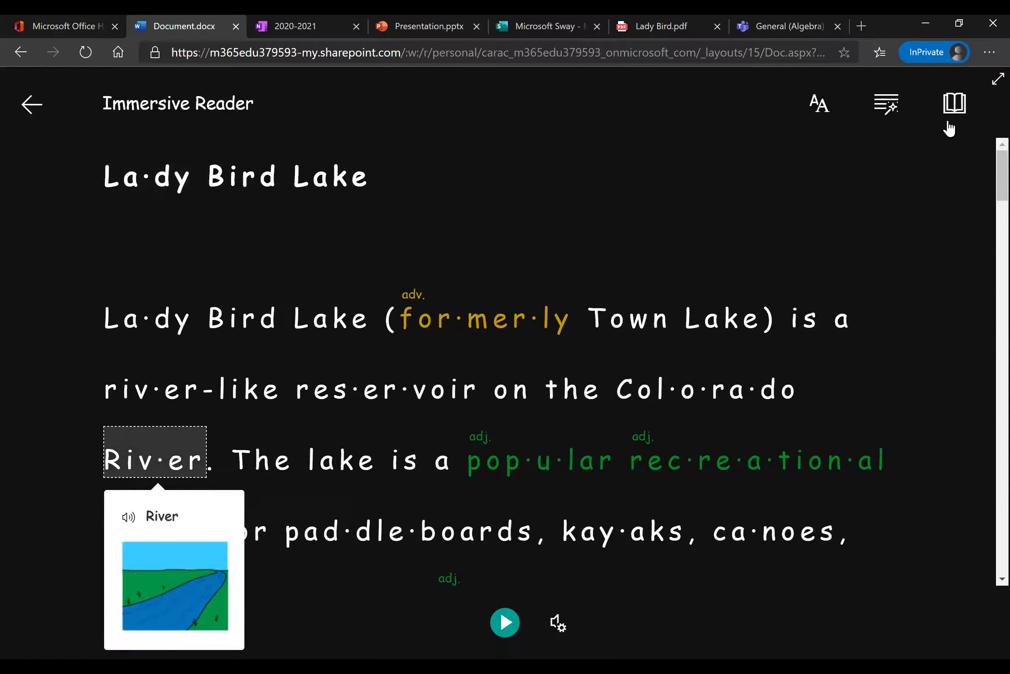
pyautogui.click(951, 108)
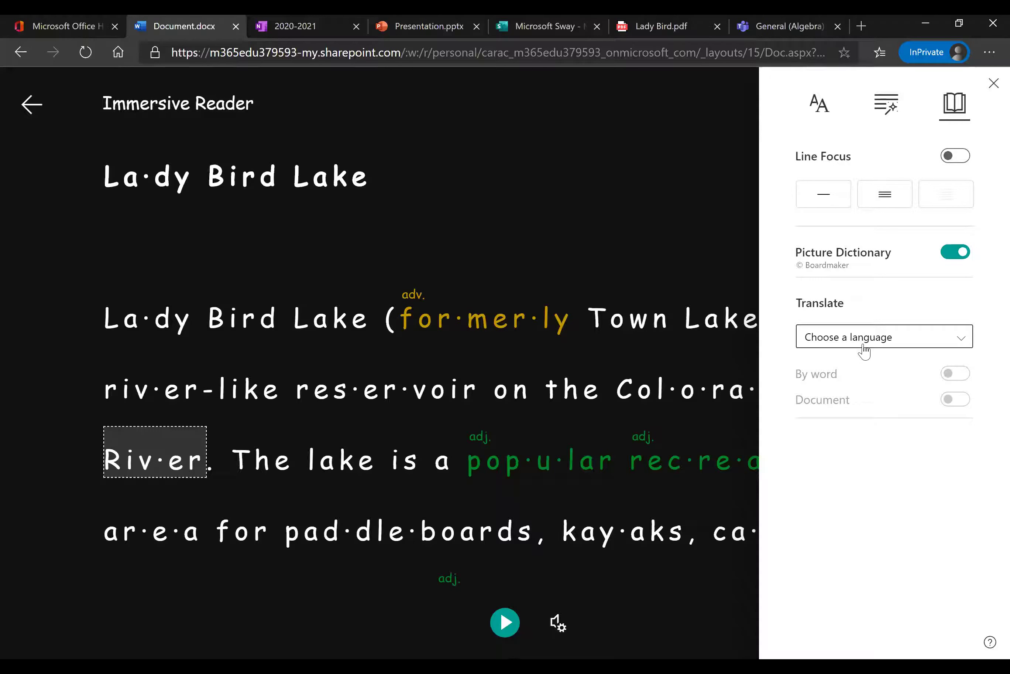
pyautogui.click(863, 346)
pyautogui.moveTo(964, 364); pyautogui.dragTo(952, 596)
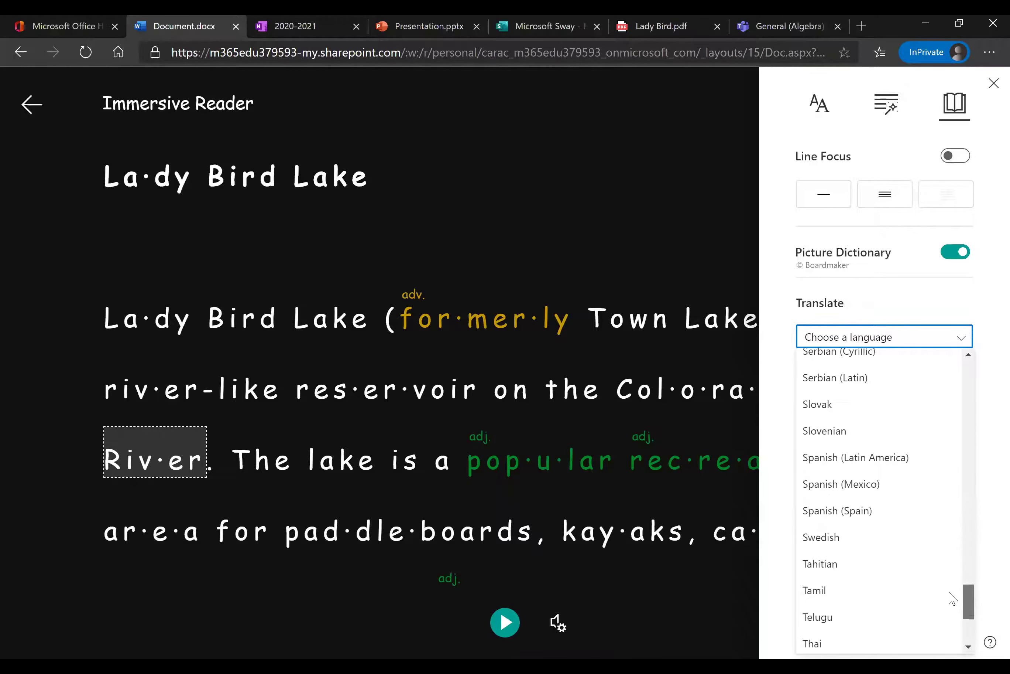
pyautogui.click(856, 491)
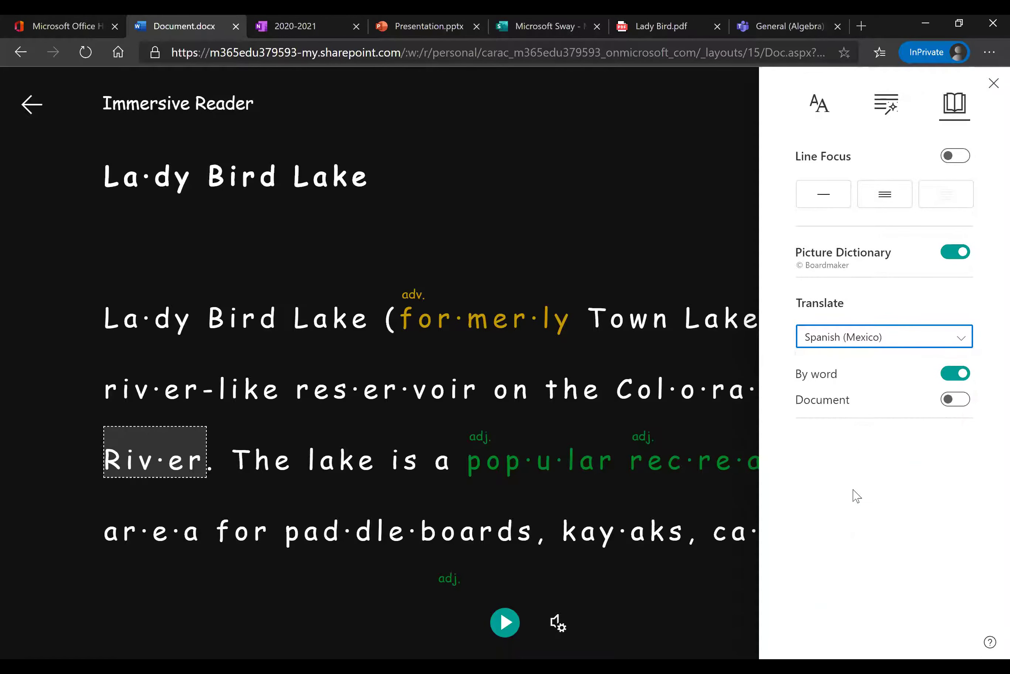
pyautogui.click(947, 408)
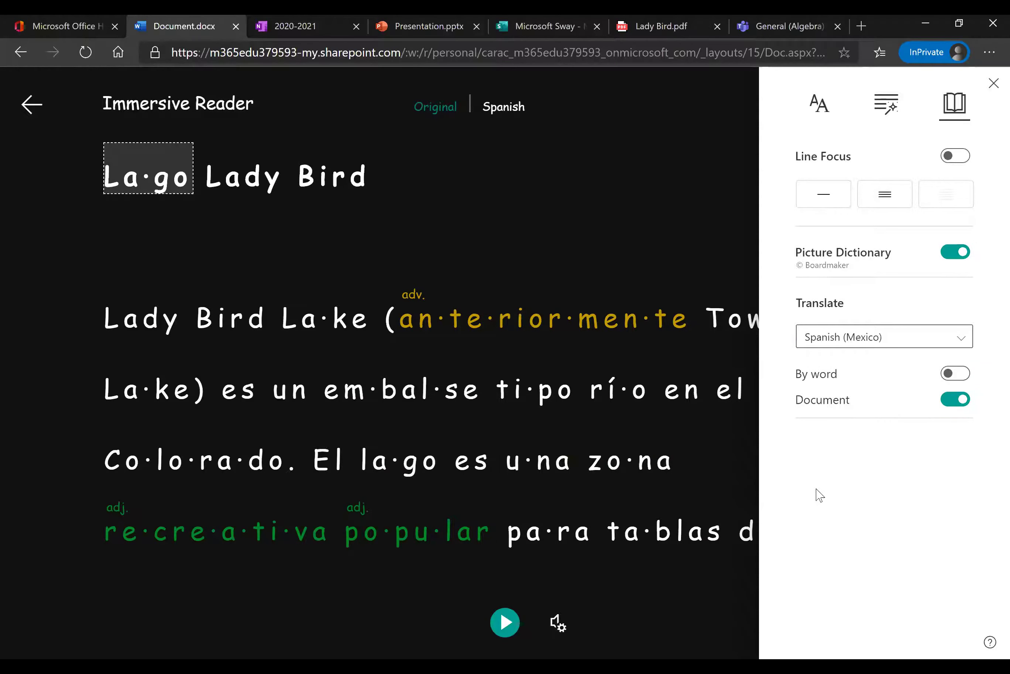
pyautogui.click(993, 84)
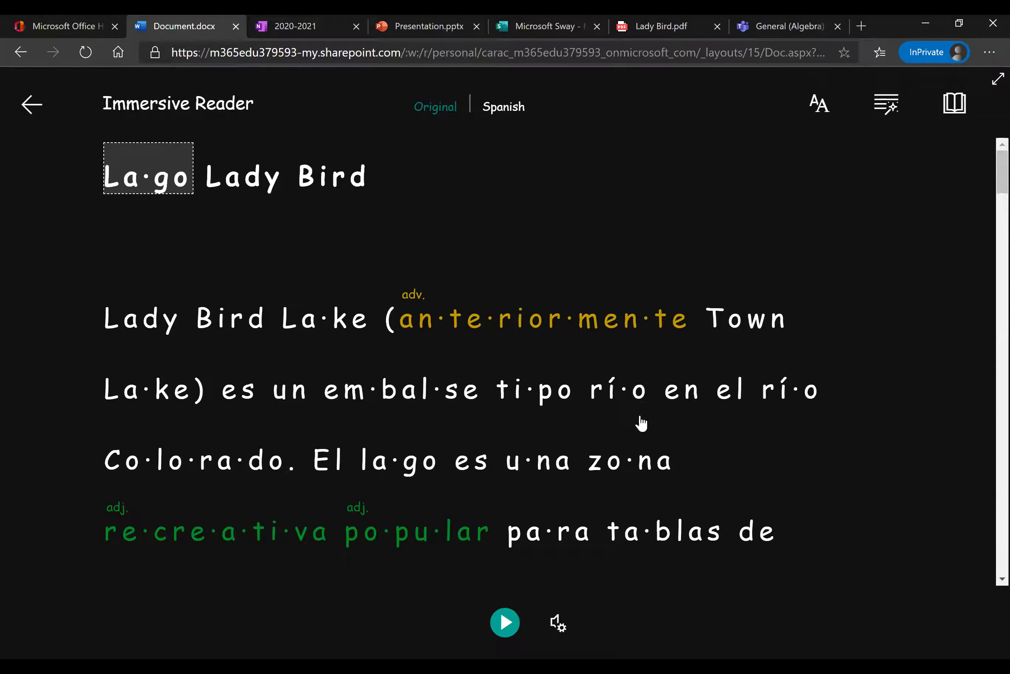
# Compare the original and Spanish versions and look up "Bird", "Lady" and "embalse" in the translated text.
pyautogui.click(439, 113)
pyautogui.click(504, 109)
pyautogui.click(233, 332)
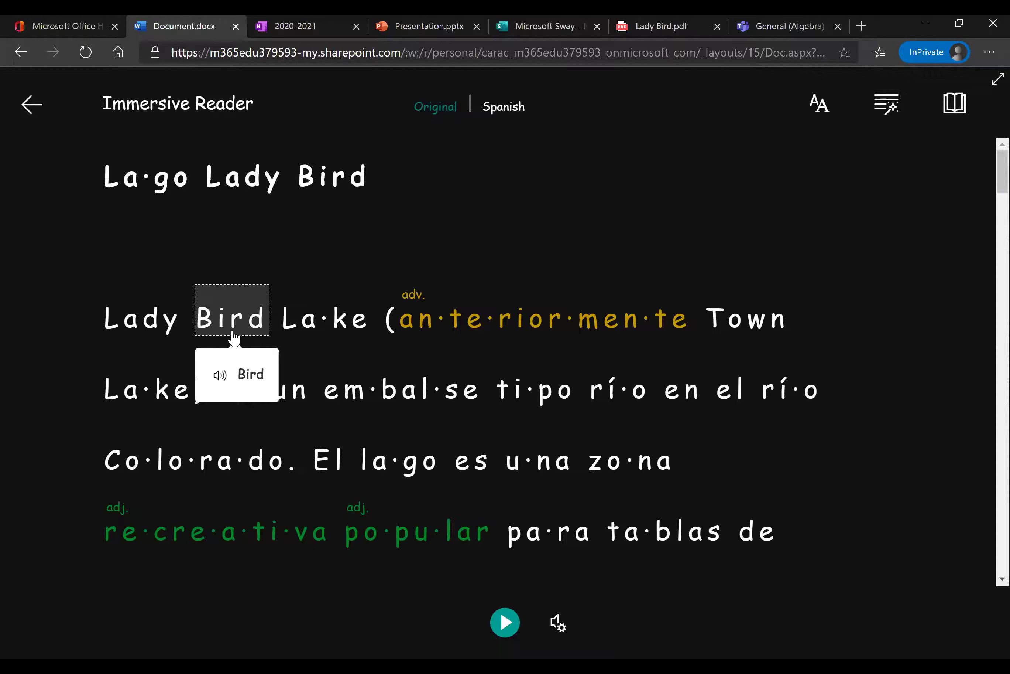
pyautogui.click(142, 329)
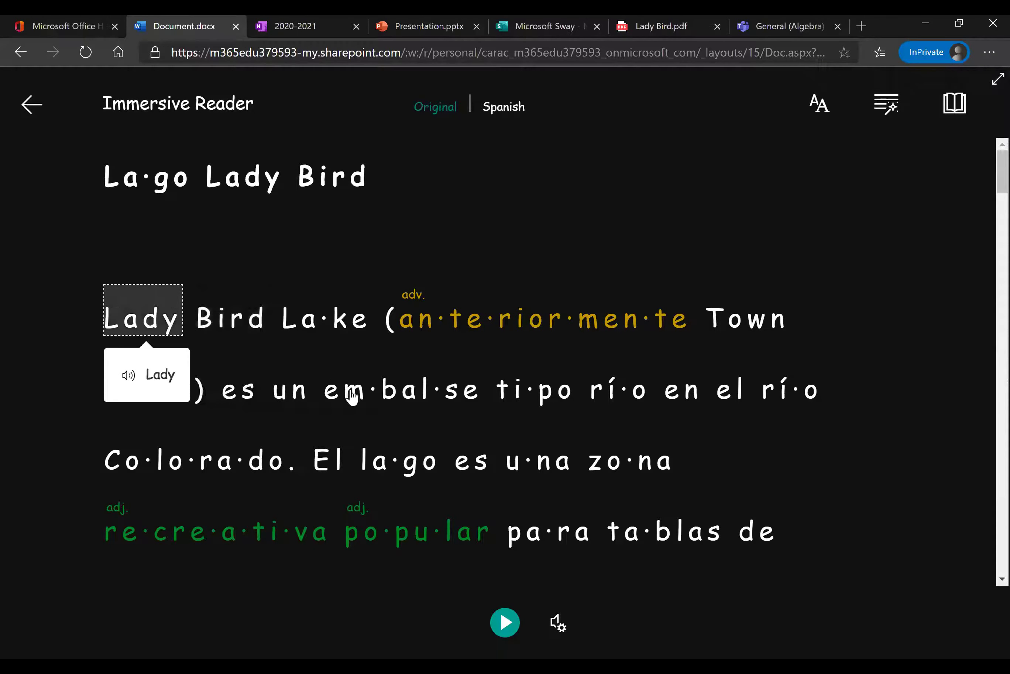
pyautogui.click(351, 395)
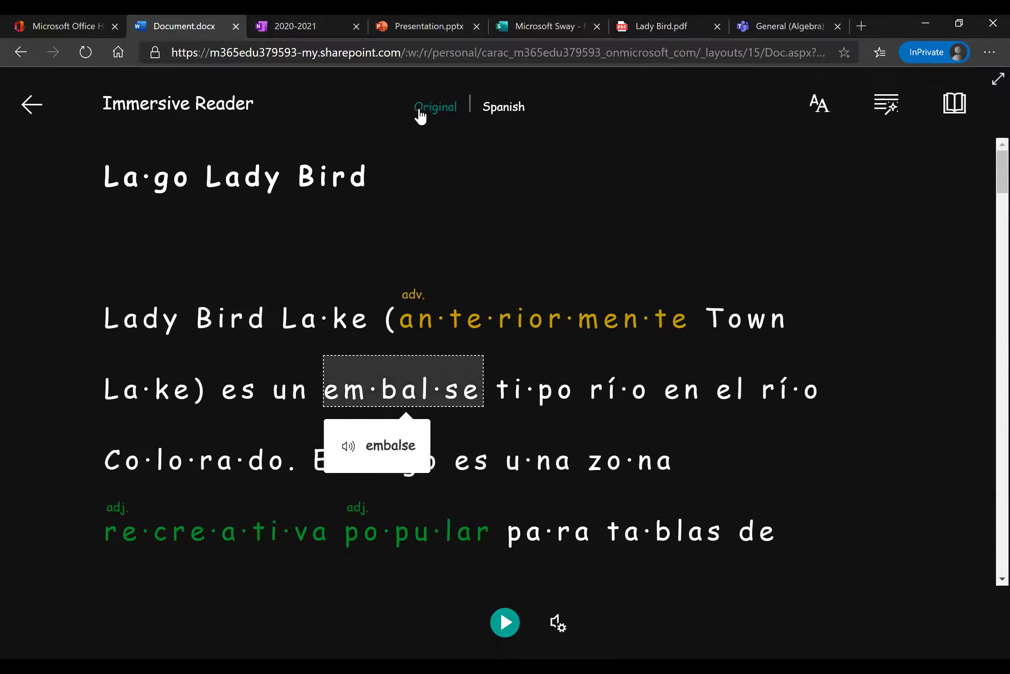
# Switch between the original and Spanish versions again, and play word pronunciations in the Spanish text, including "embalse" and "para".
pyautogui.click(498, 107)
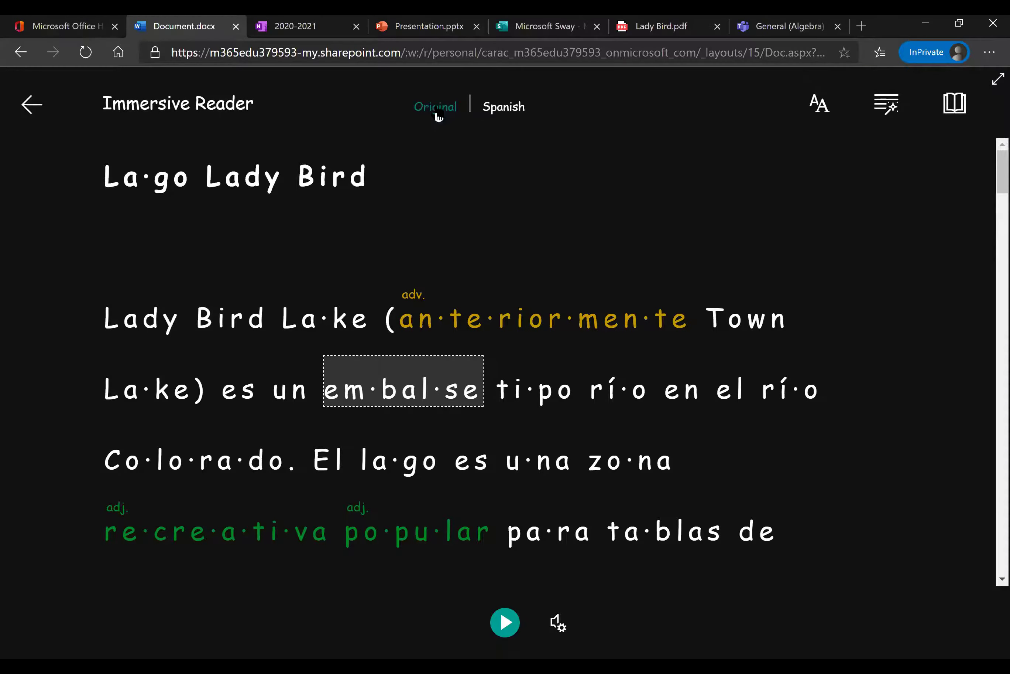
pyautogui.click(437, 110)
pyautogui.click(493, 107)
pyautogui.click(250, 396)
pyautogui.click(254, 452)
pyautogui.click(410, 398)
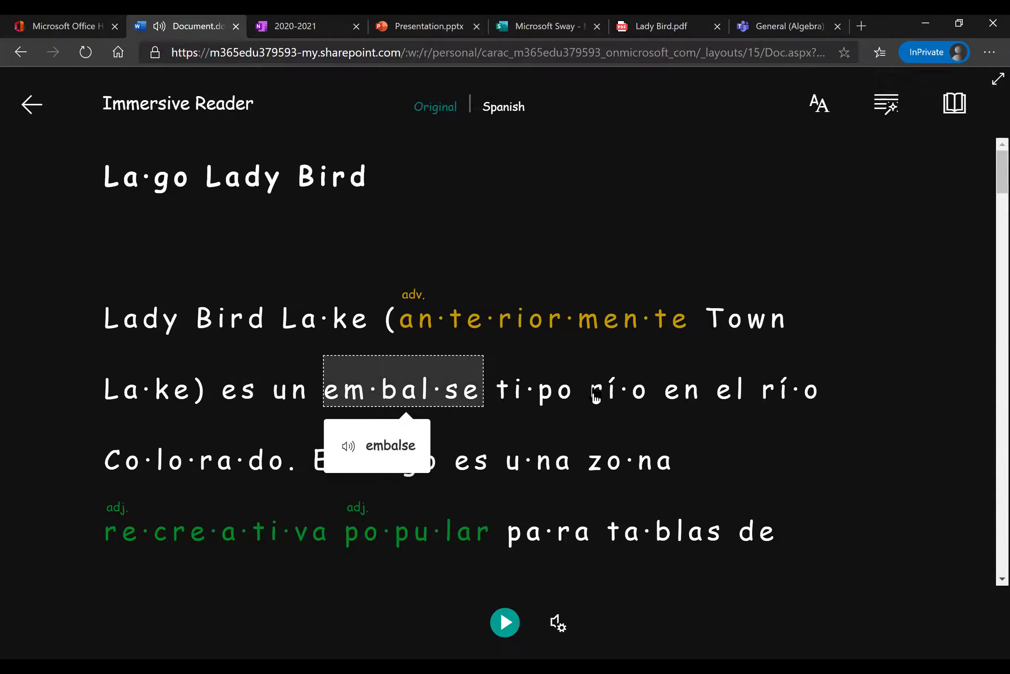
pyautogui.click(538, 546)
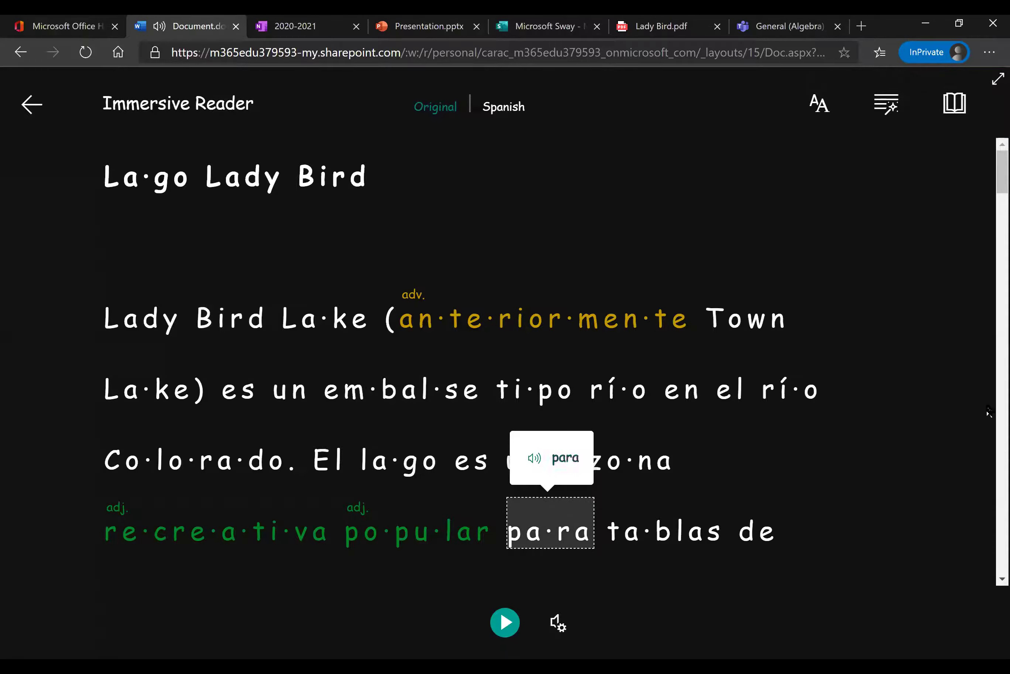
# Turn off the document translation and exit Immersive Reader to return to the Word document.
pyautogui.click(956, 114)
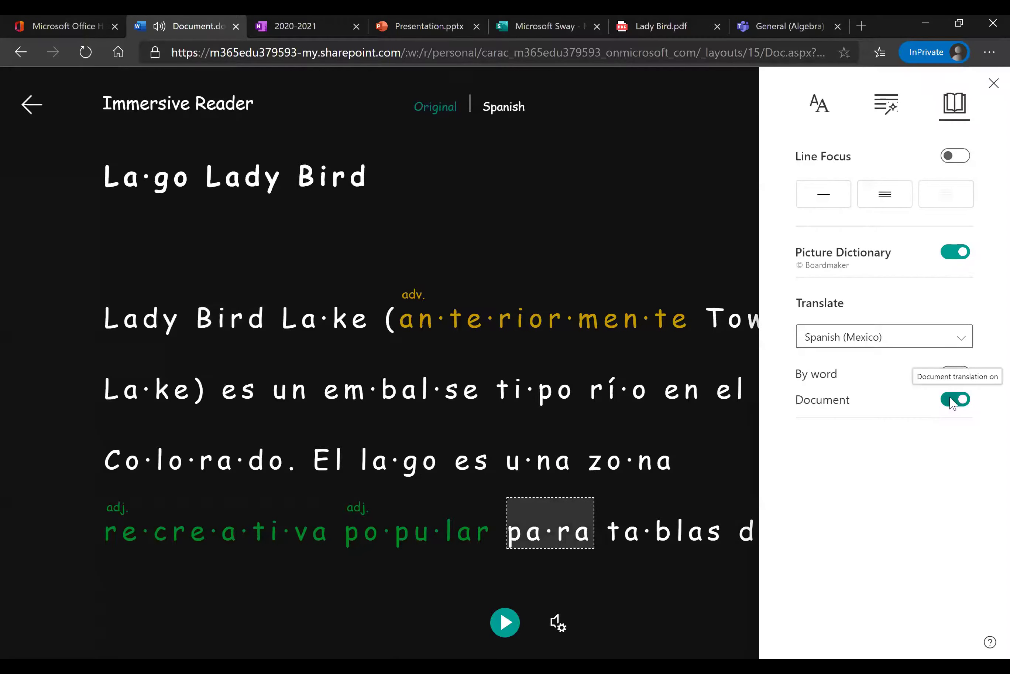
pyautogui.click(952, 400)
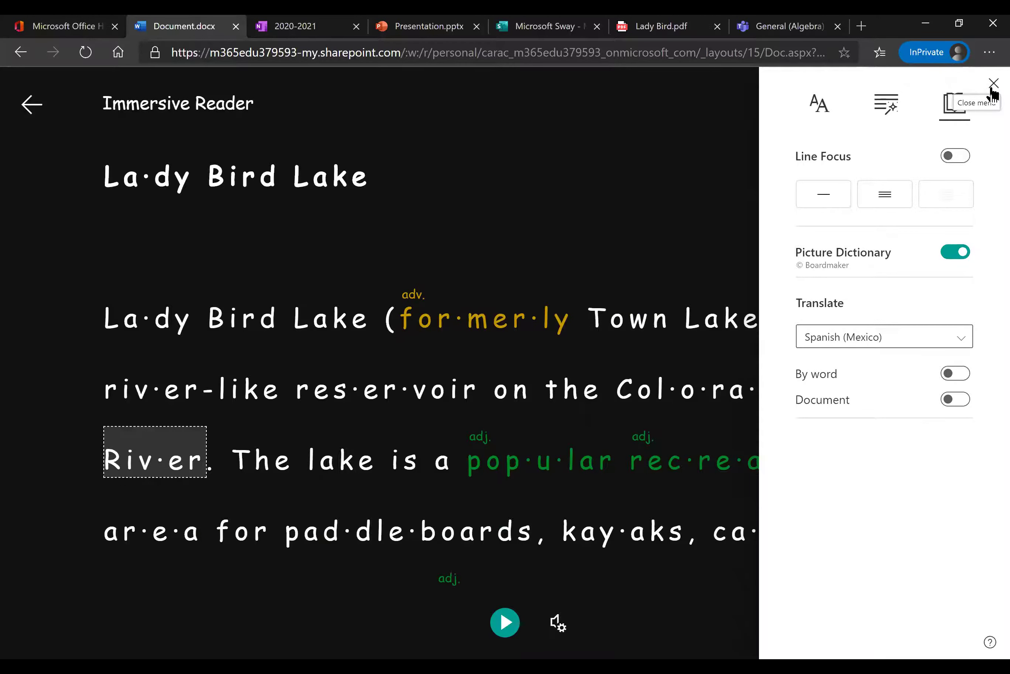
pyautogui.click(993, 83)
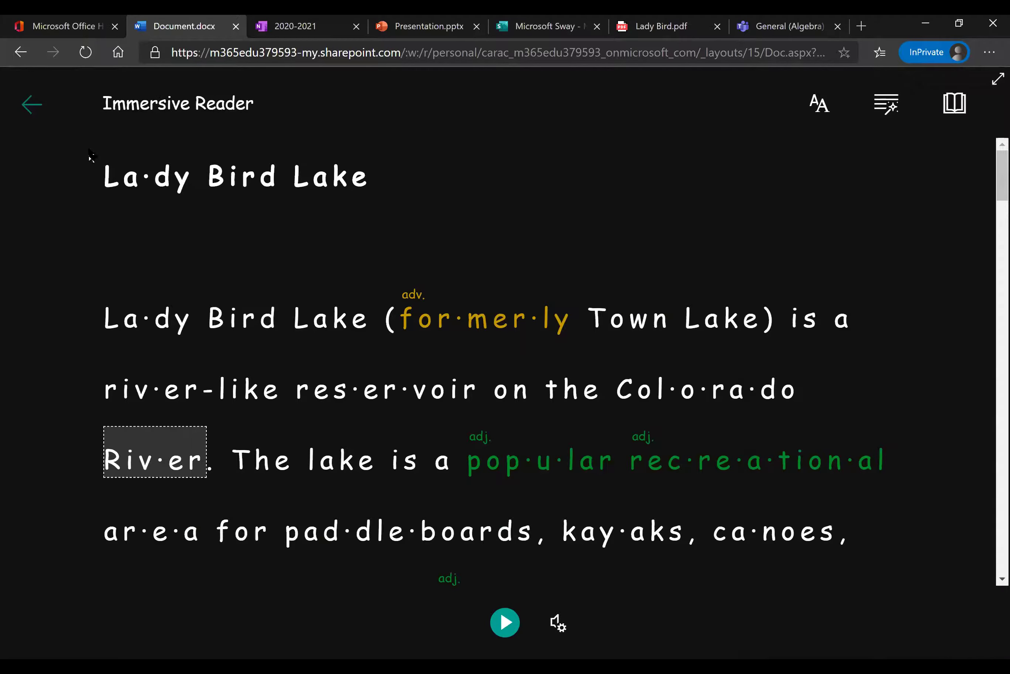
pyautogui.press('Escape')
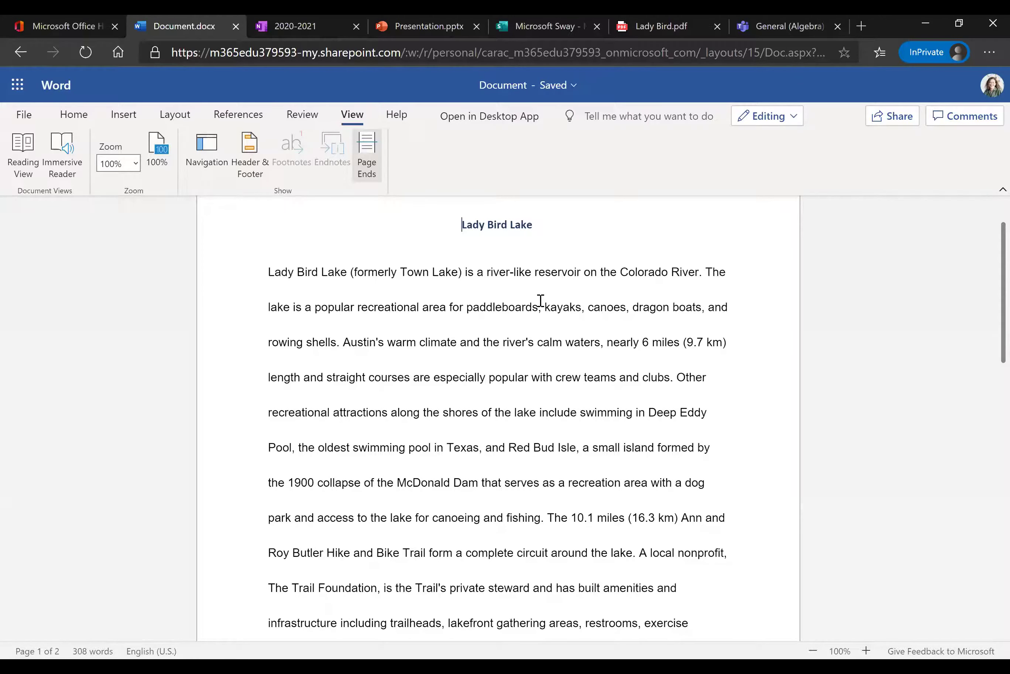
pyautogui.scroll(-3, 266, 377)
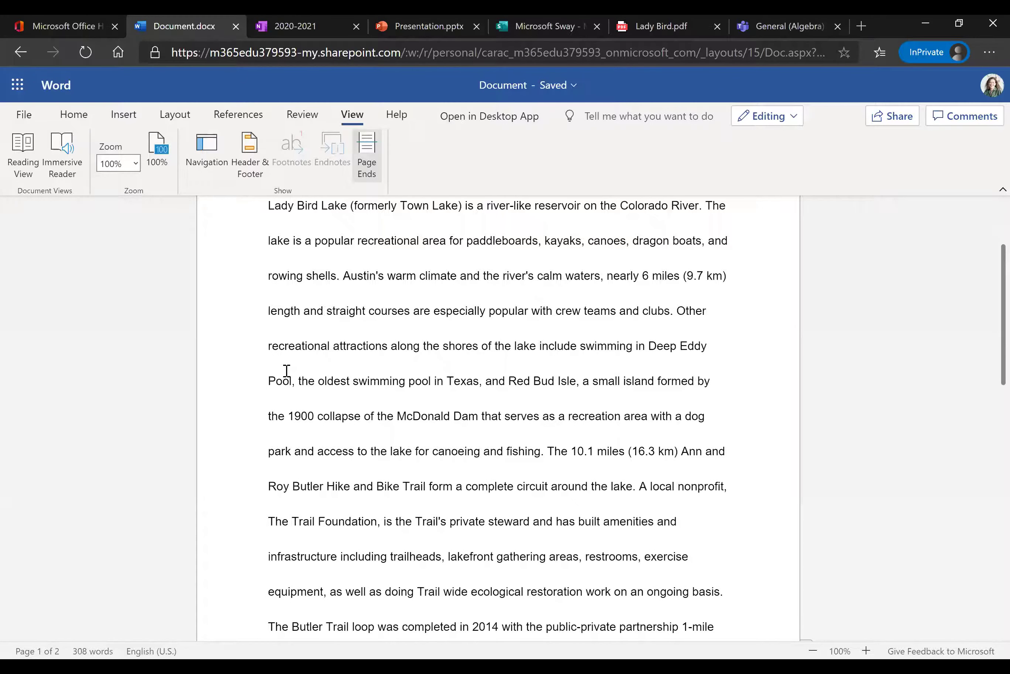
pyautogui.scroll(-1, 293, 376)
pyautogui.scroll(5, 293, 376)
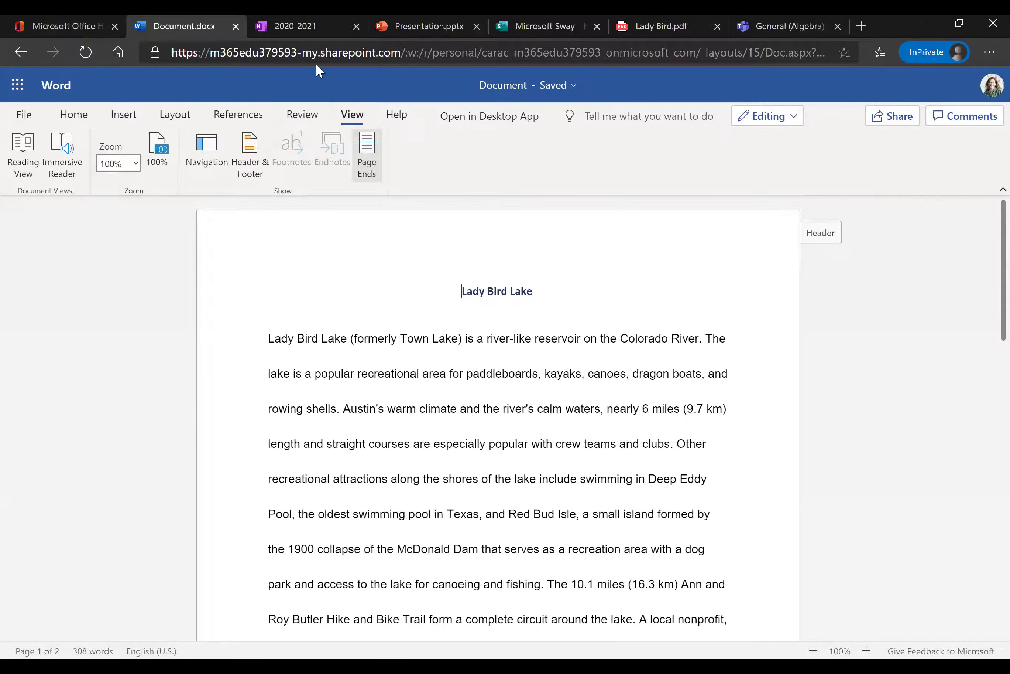
# Switch to the 2020-2021 OneNote notebook and add three pages to the Reading-Writing section, titling the third "Aug 28th 2020".
pyautogui.click(280, 26)
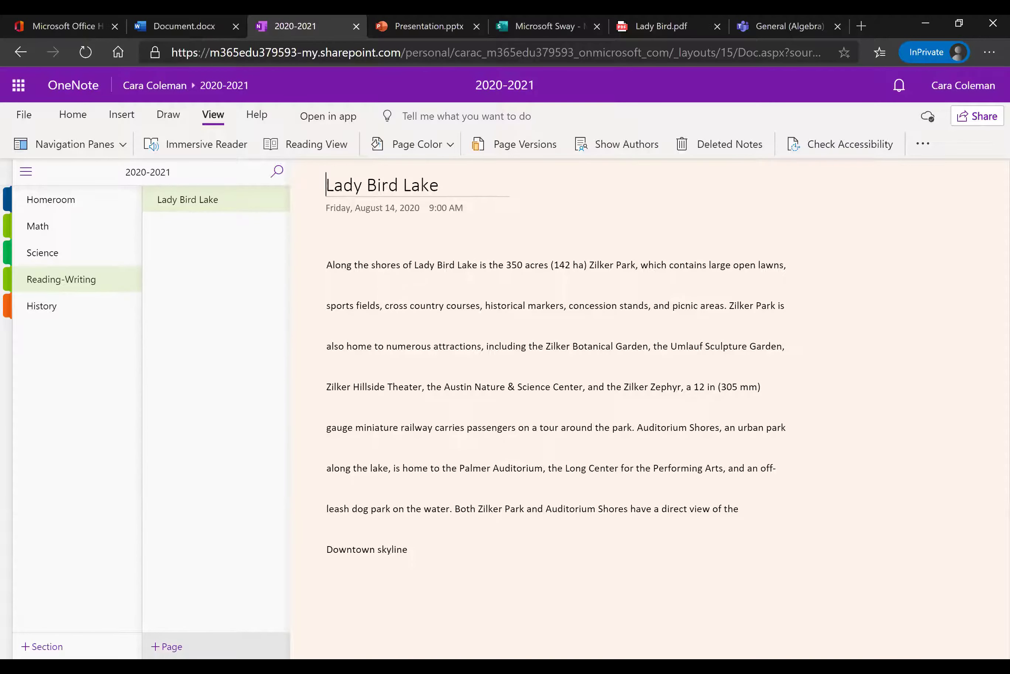
pyautogui.click(167, 646)
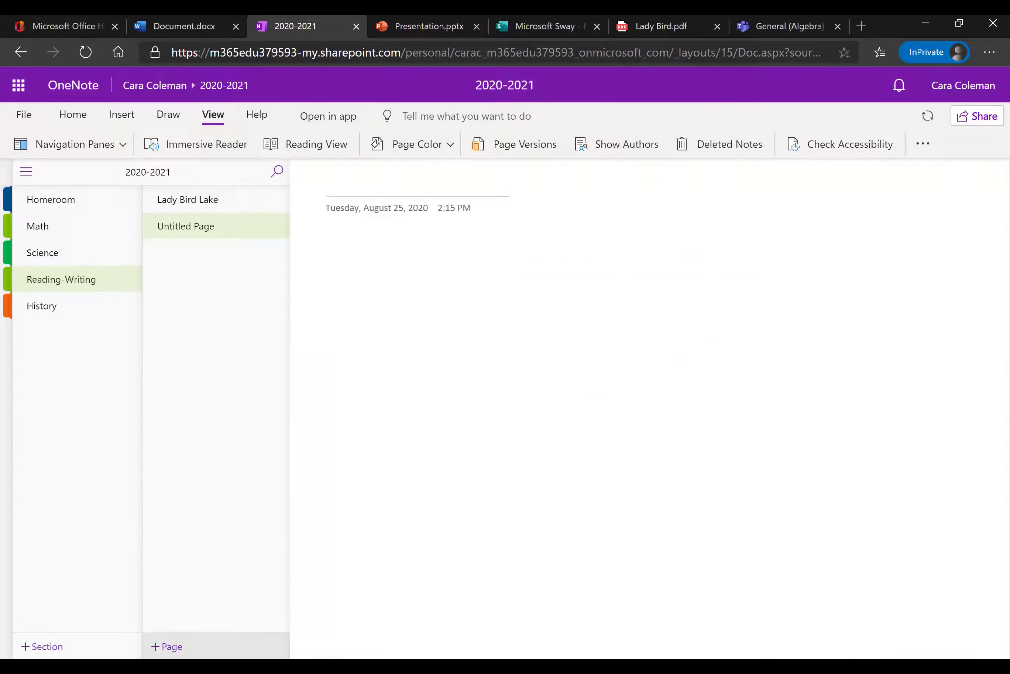
pyautogui.click(167, 646)
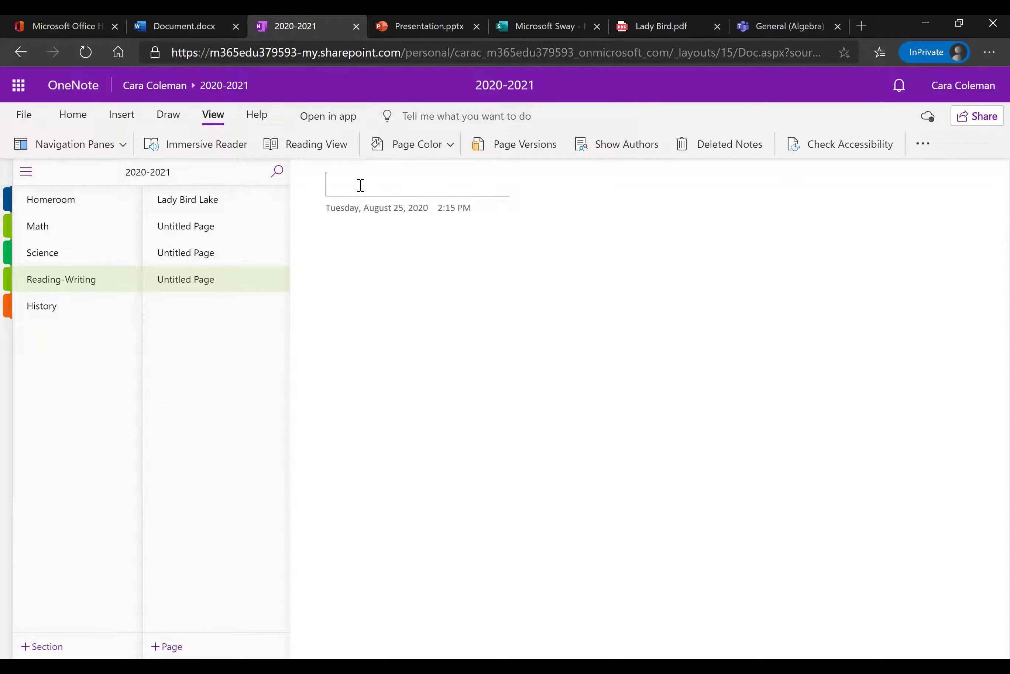
pyautogui.write('Aug')
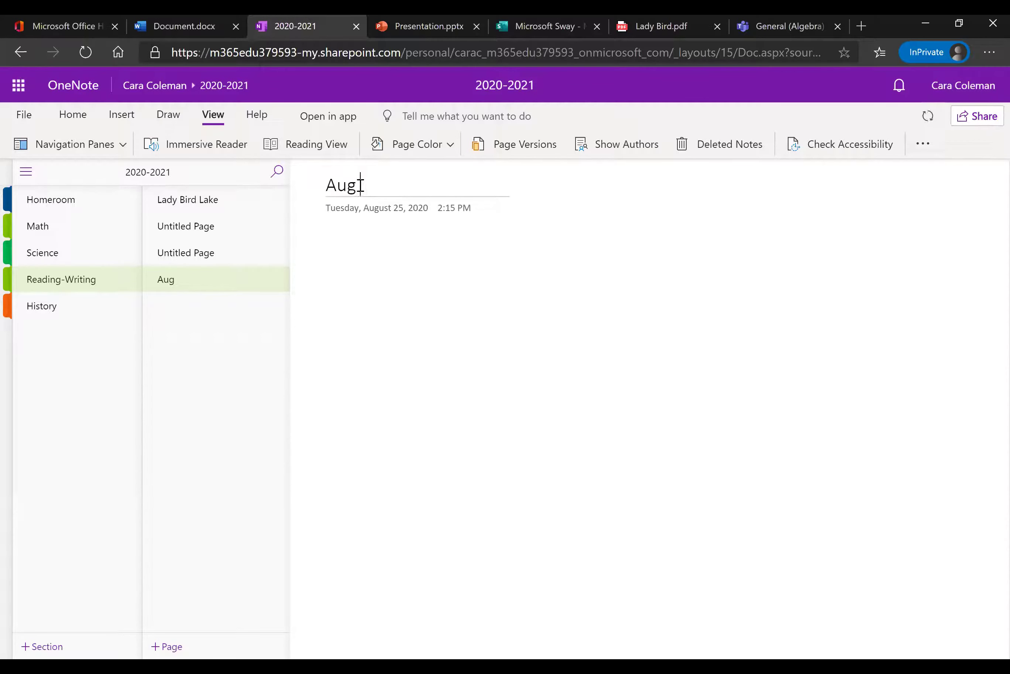
pyautogui.write(' 28th 2020')
pyautogui.press('Return')
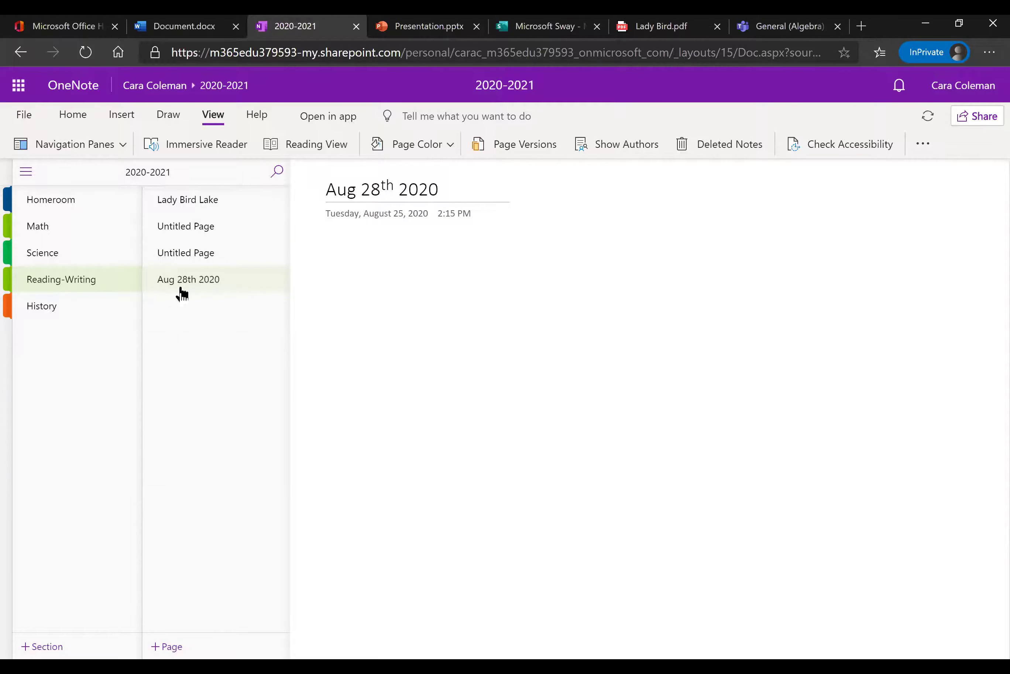
# Browse an untitled page and the Science section, and return to the Aug 28th 2020 and Lady Bird Lake pages in Reading-Writing.
pyautogui.click(201, 253)
pyautogui.click(87, 255)
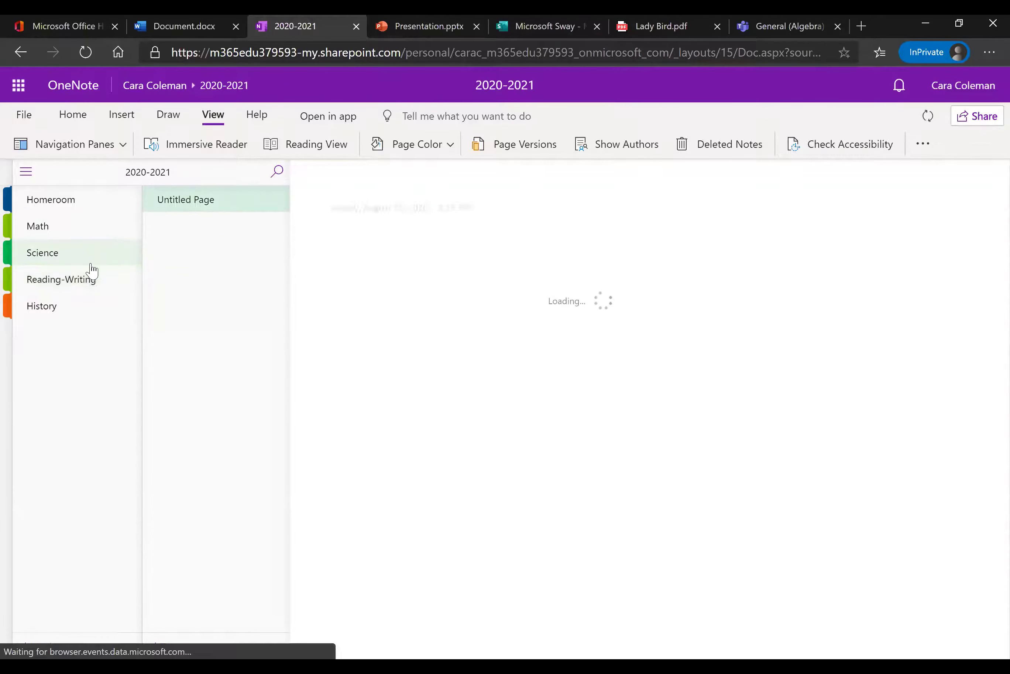
pyautogui.click(58, 291)
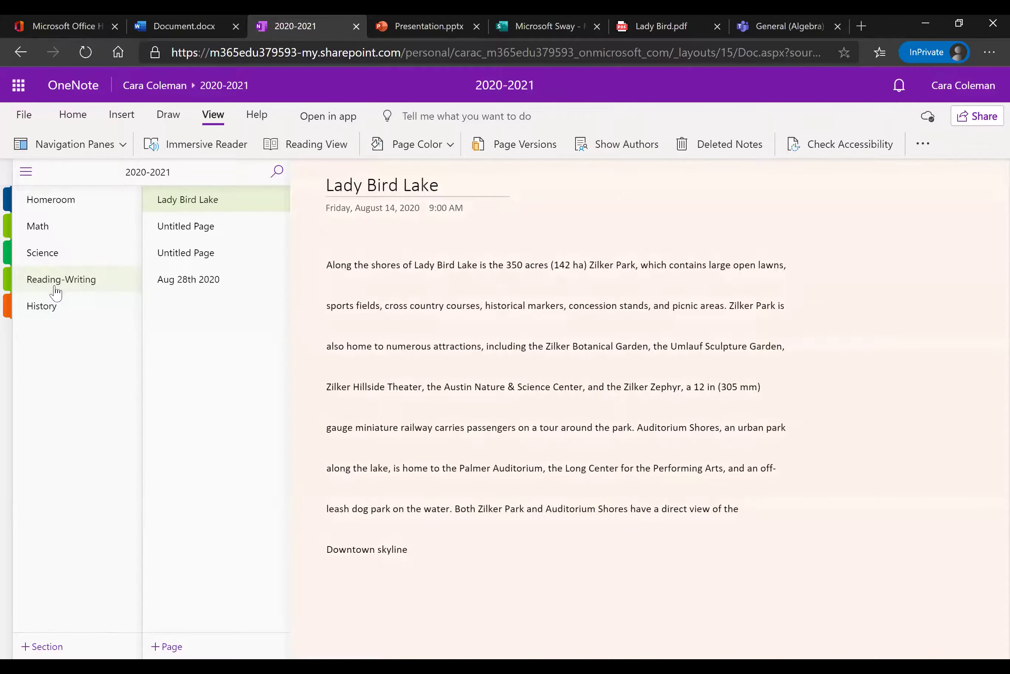
pyautogui.click(178, 289)
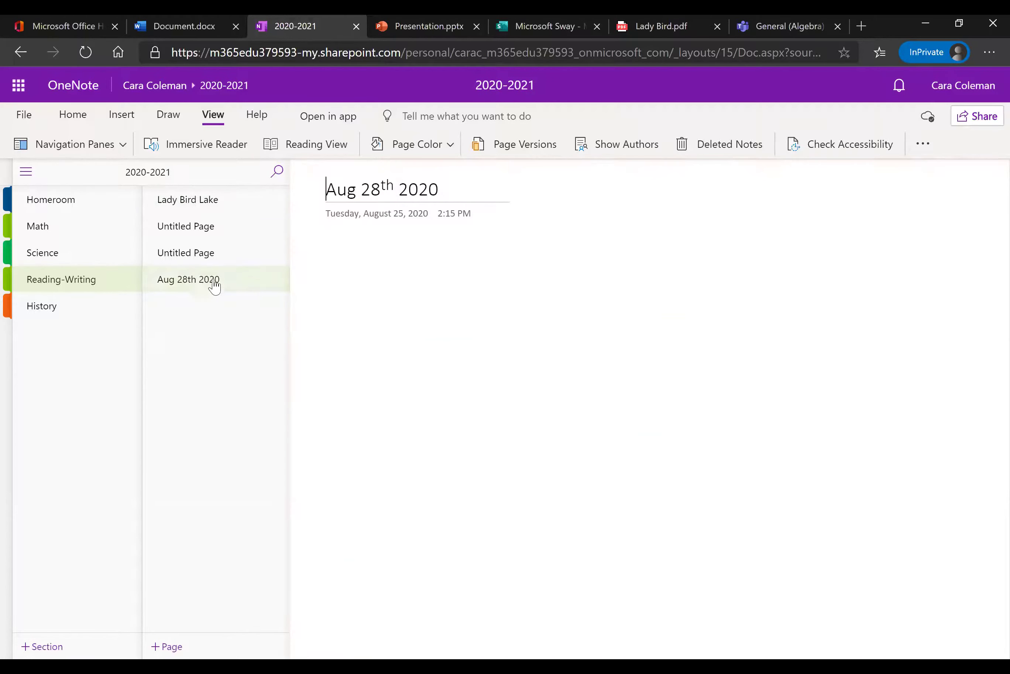
pyautogui.click(216, 202)
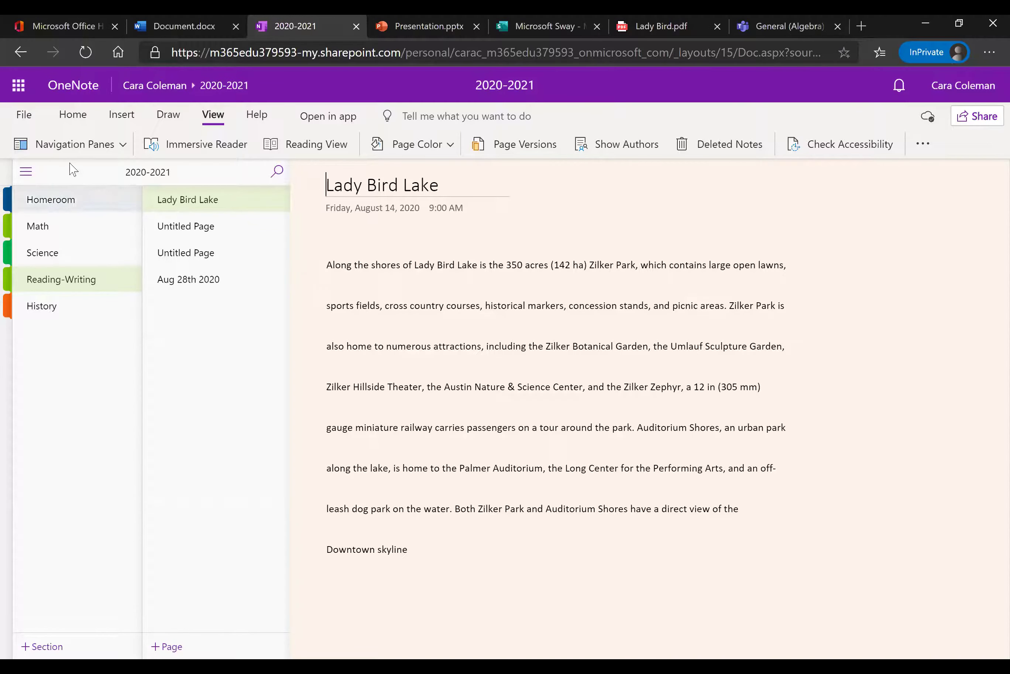
# Open the Lady Bird Lake page in Immersive Reader.
pyautogui.click(73, 114)
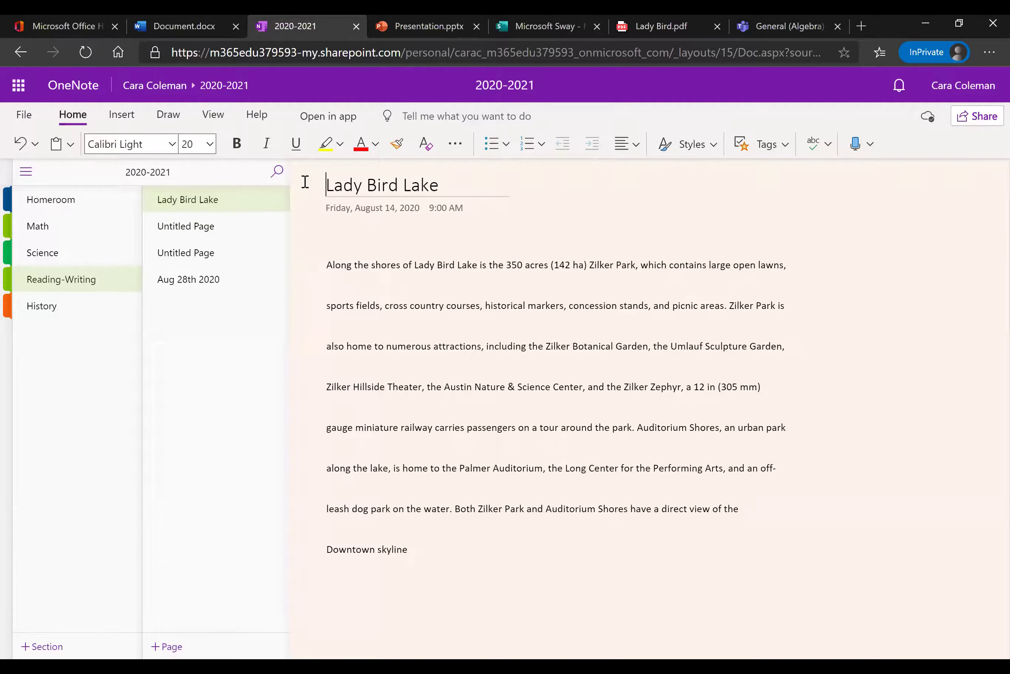
pyautogui.click(217, 116)
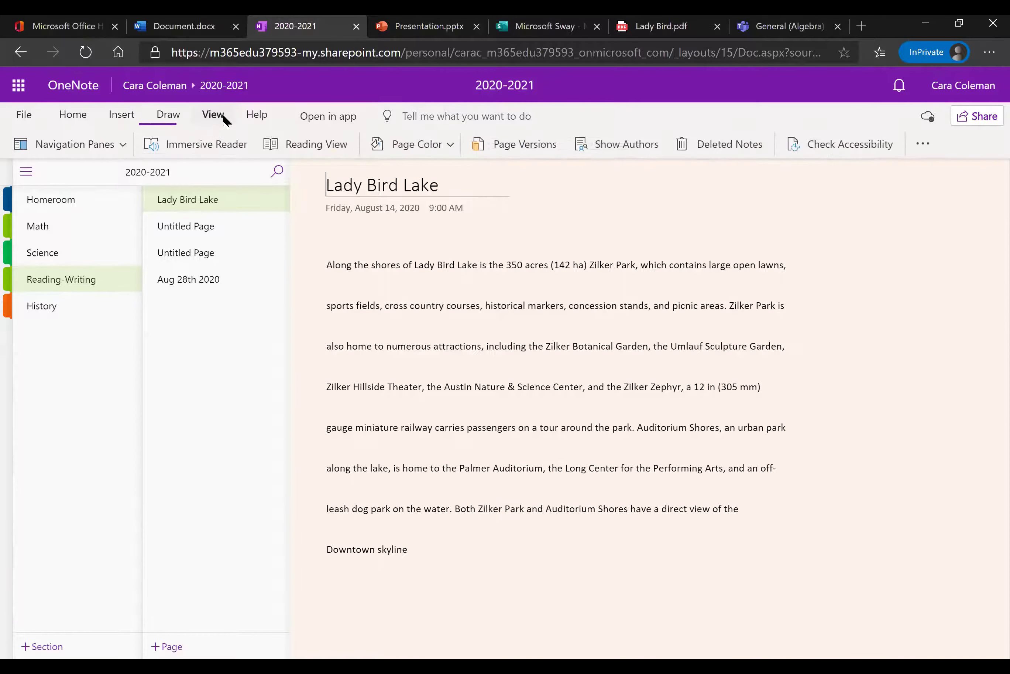
pyautogui.click(194, 146)
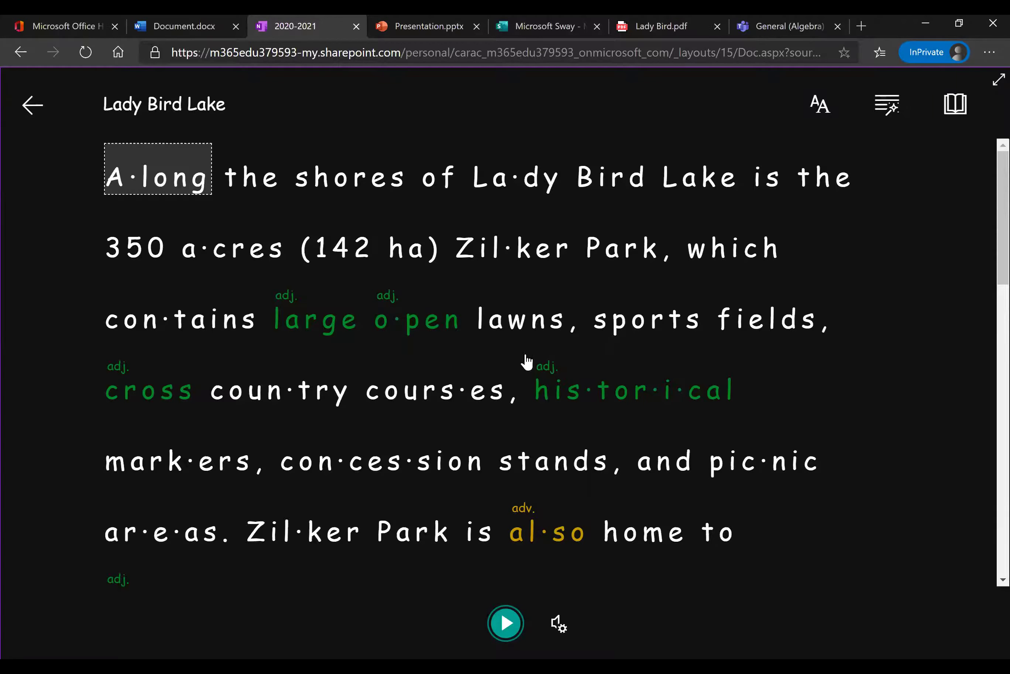
# Try a slower voice speed and the male voice, restore speed 1.5 and the female voice, and read the page aloud.
pyautogui.click(557, 626)
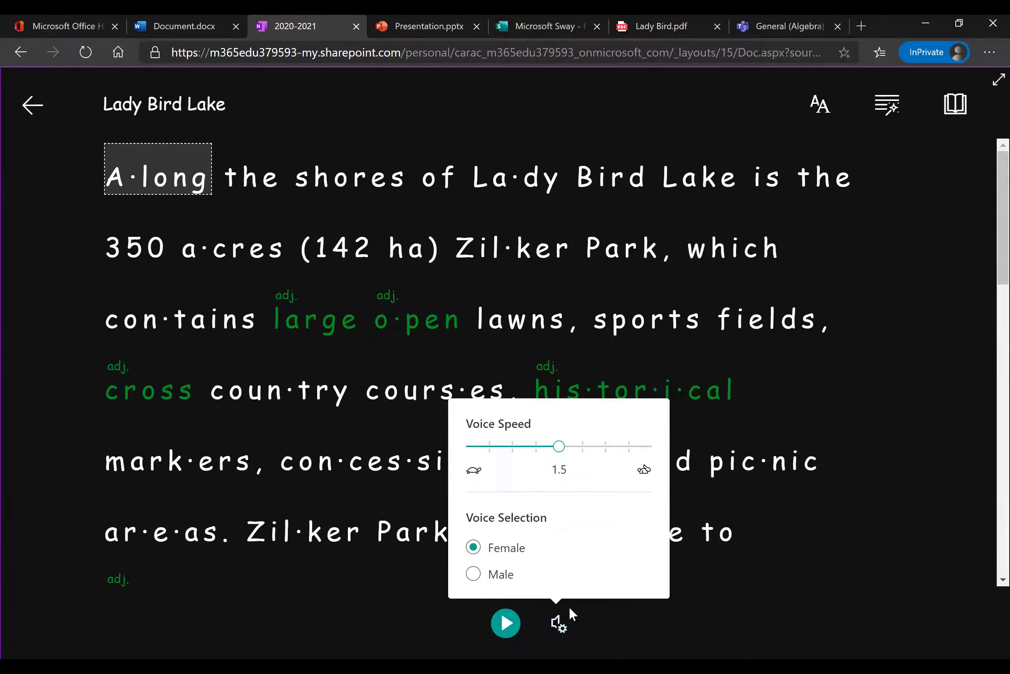
pyautogui.click(514, 447)
pyautogui.moveTo(514, 452); pyautogui.dragTo(559, 450)
pyautogui.click(473, 575)
pyautogui.click(473, 546)
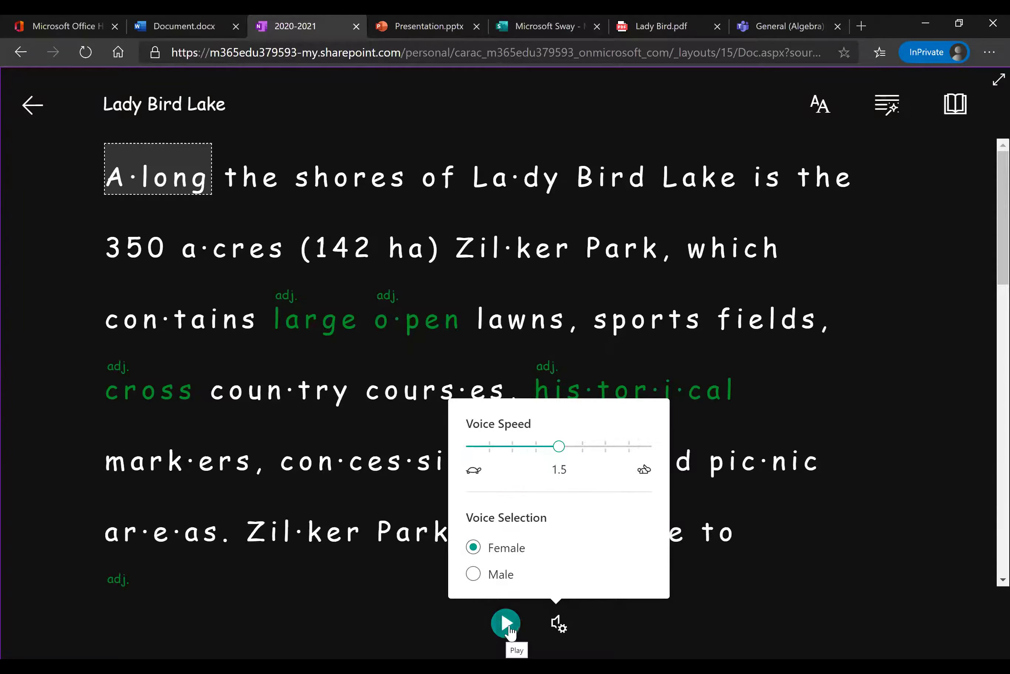
pyautogui.click(506, 623)
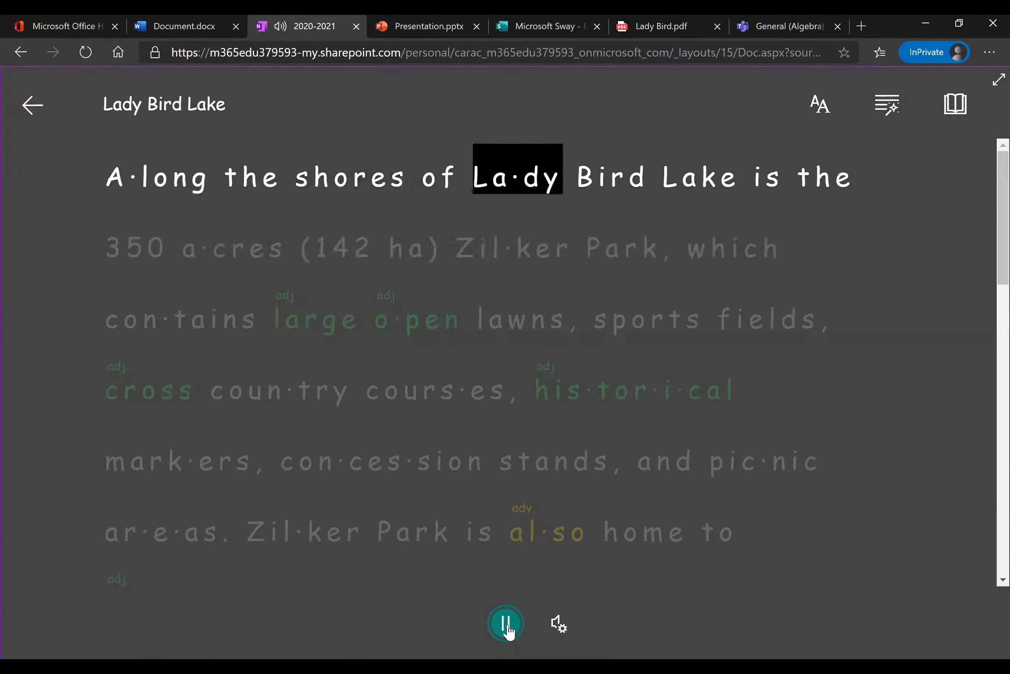
# Set the read-aloud voice speed to 1.25 and resume reading the page.
pyautogui.click(558, 626)
pyautogui.click(537, 447)
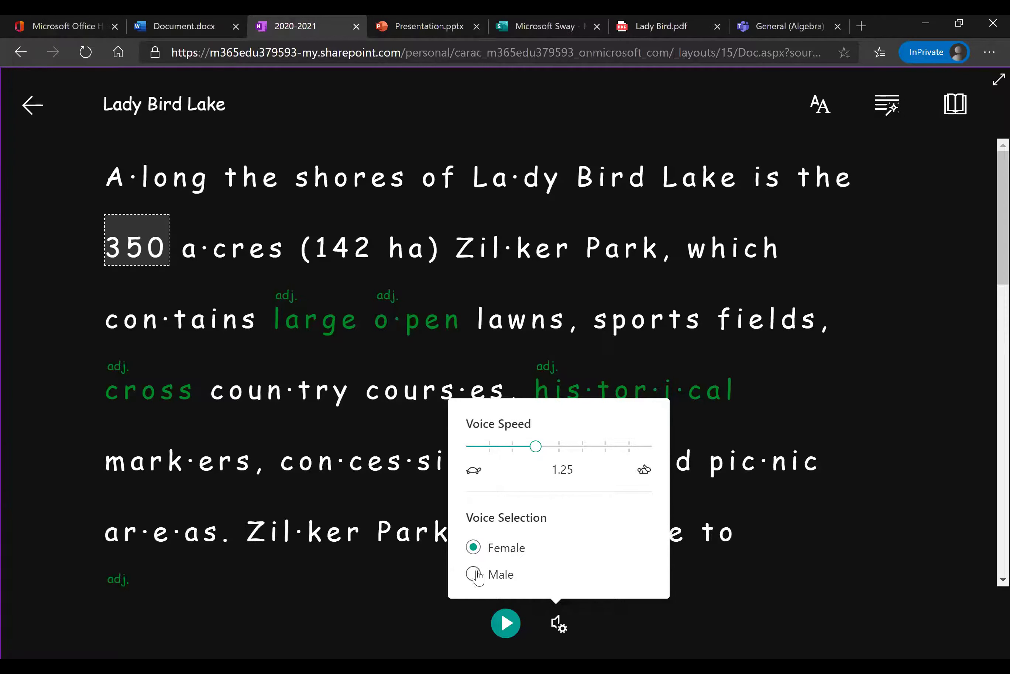
pyautogui.click(504, 622)
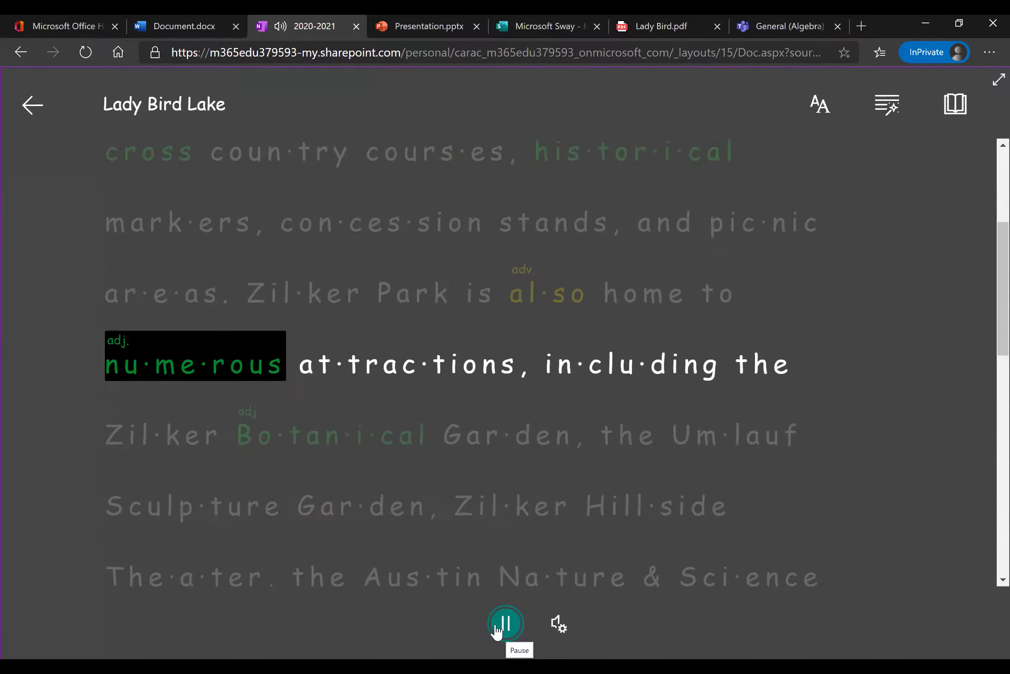
# Pause the read-aloud and leave Immersive Reader, returning to the Lady Bird Lake page with the basic editing commands shown.
pyautogui.click(497, 631)
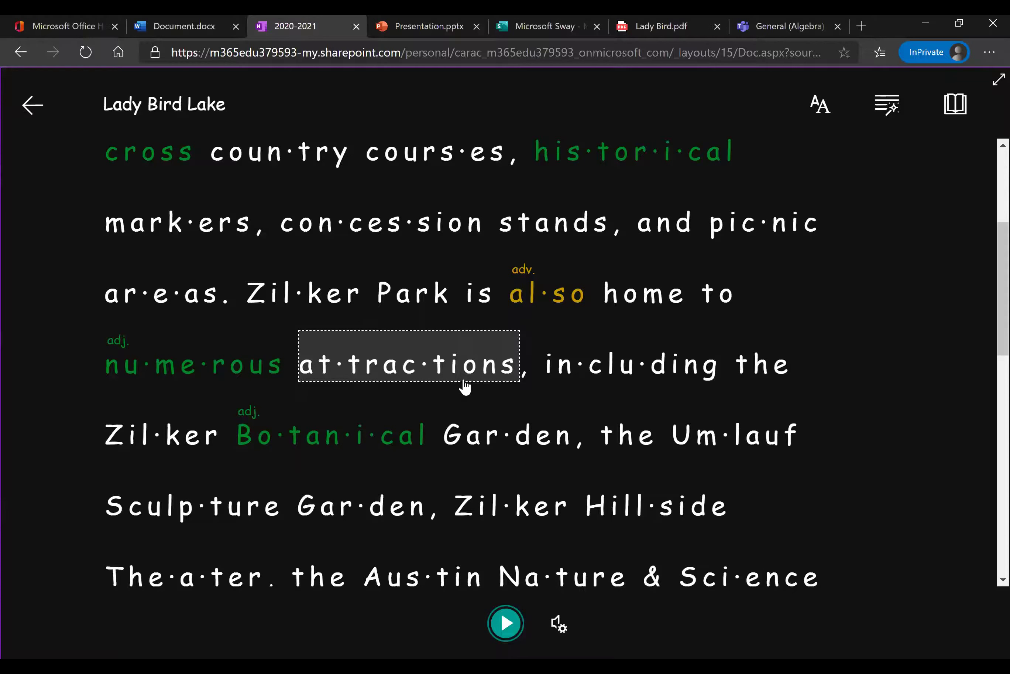
pyautogui.click(32, 104)
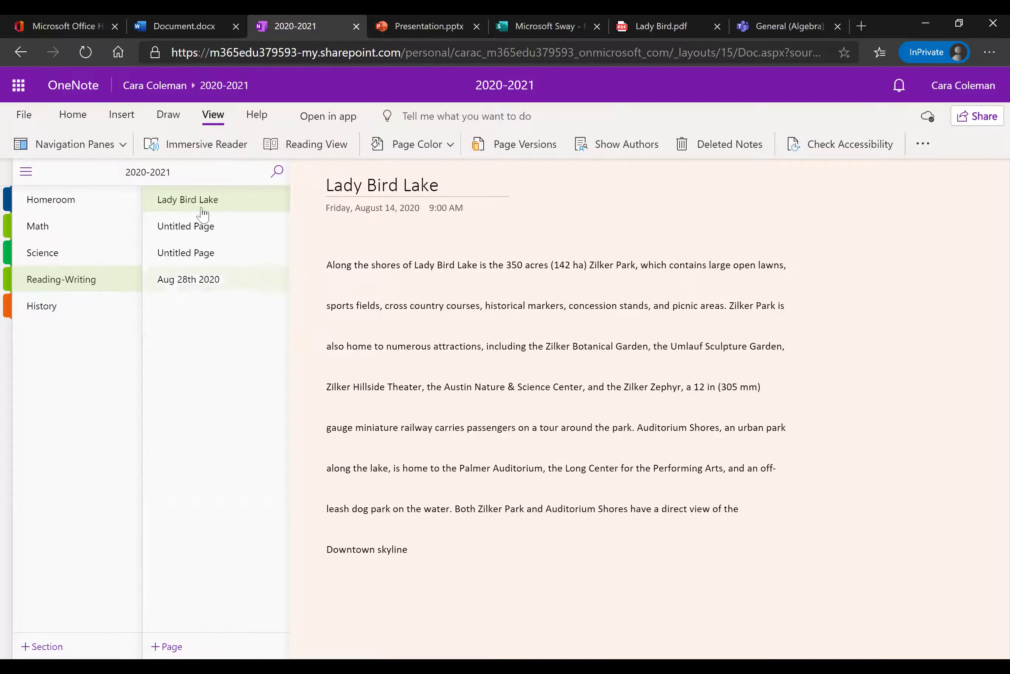
pyautogui.click(70, 118)
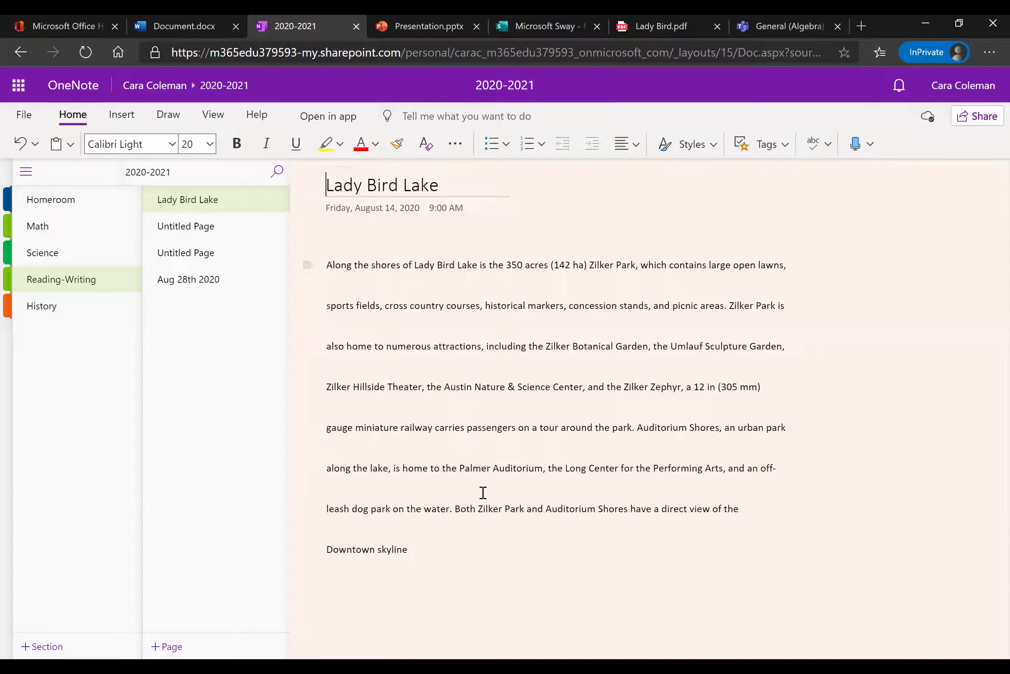
# Switch to the Word document to show its basic formatting and dictation commands, and return to the 2020-2021 OneNote notebook.
pyautogui.click(159, 38)
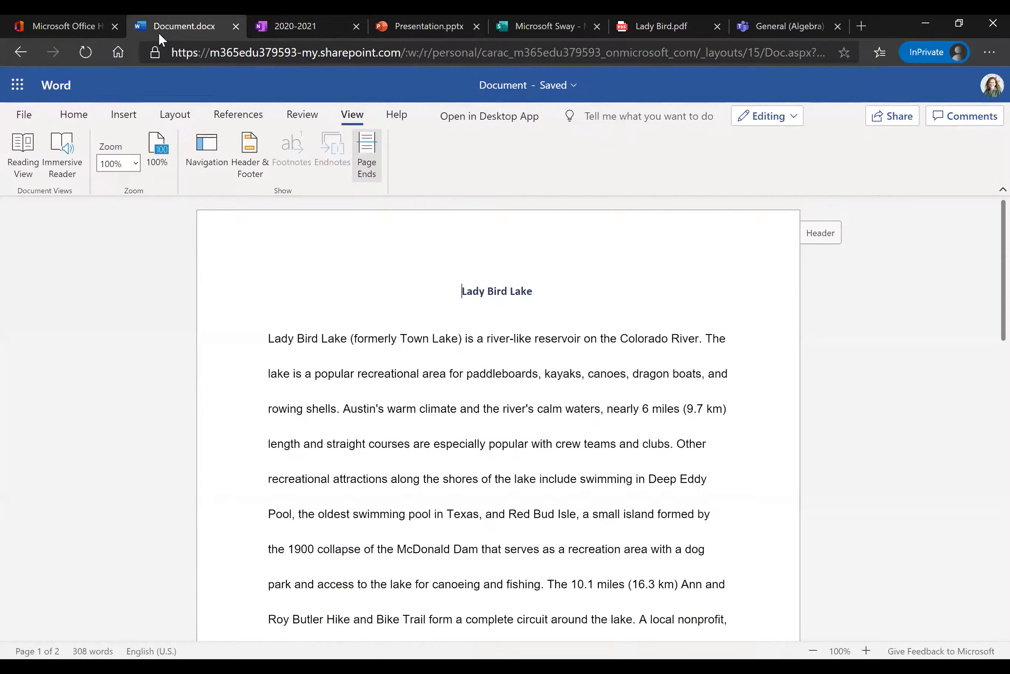
pyautogui.click(74, 114)
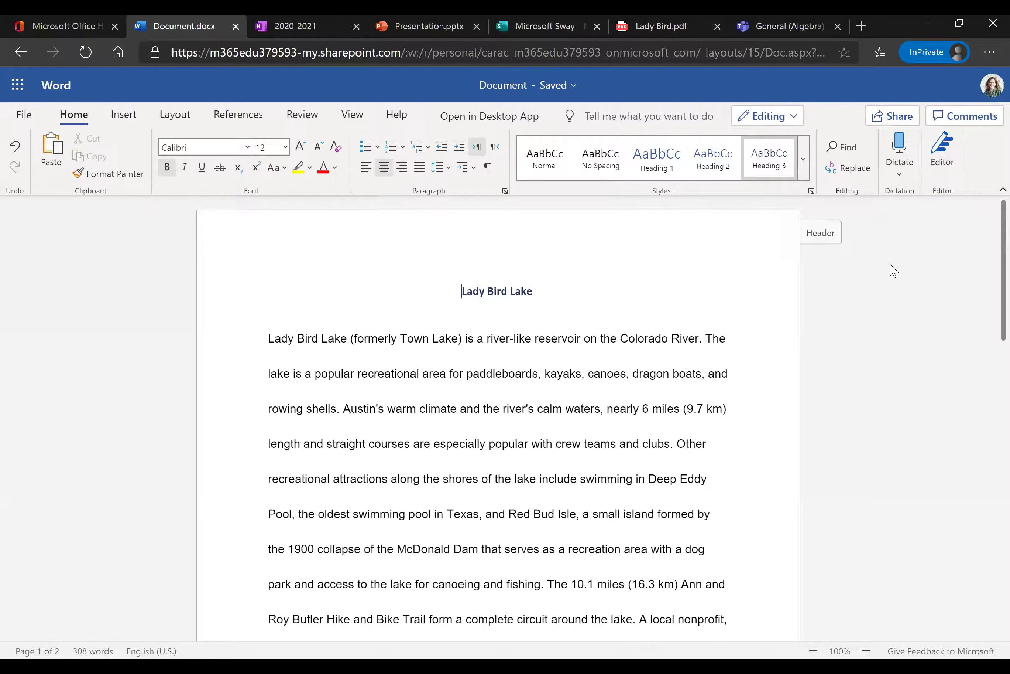
pyautogui.click(320, 19)
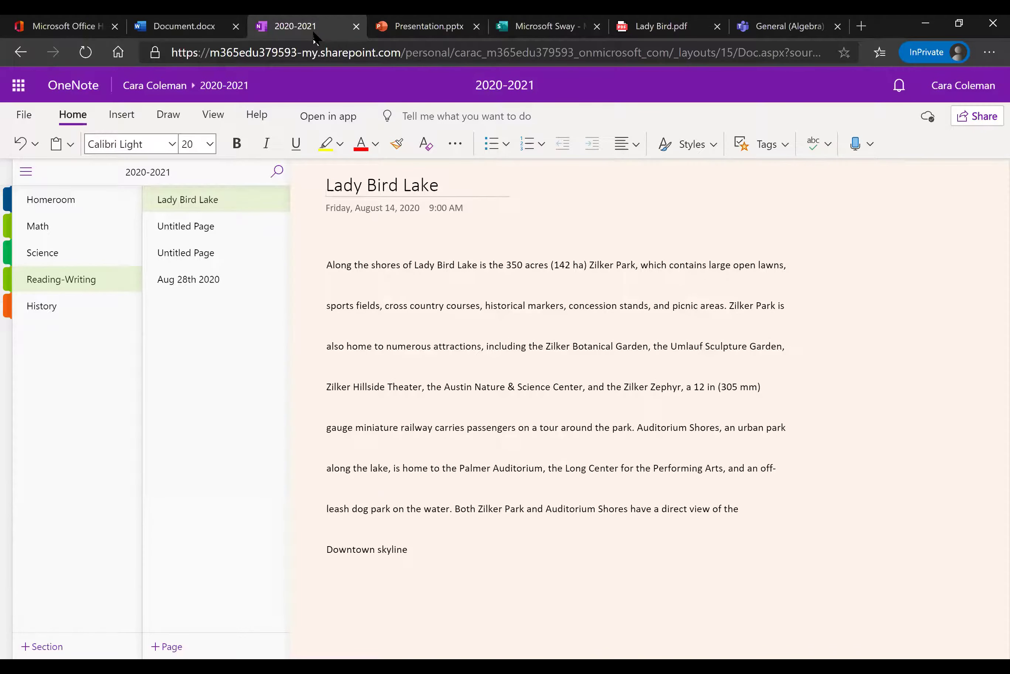
# Switch to the PowerPoint presentation and look through its view and review commands for reading tools.
pyautogui.click(426, 27)
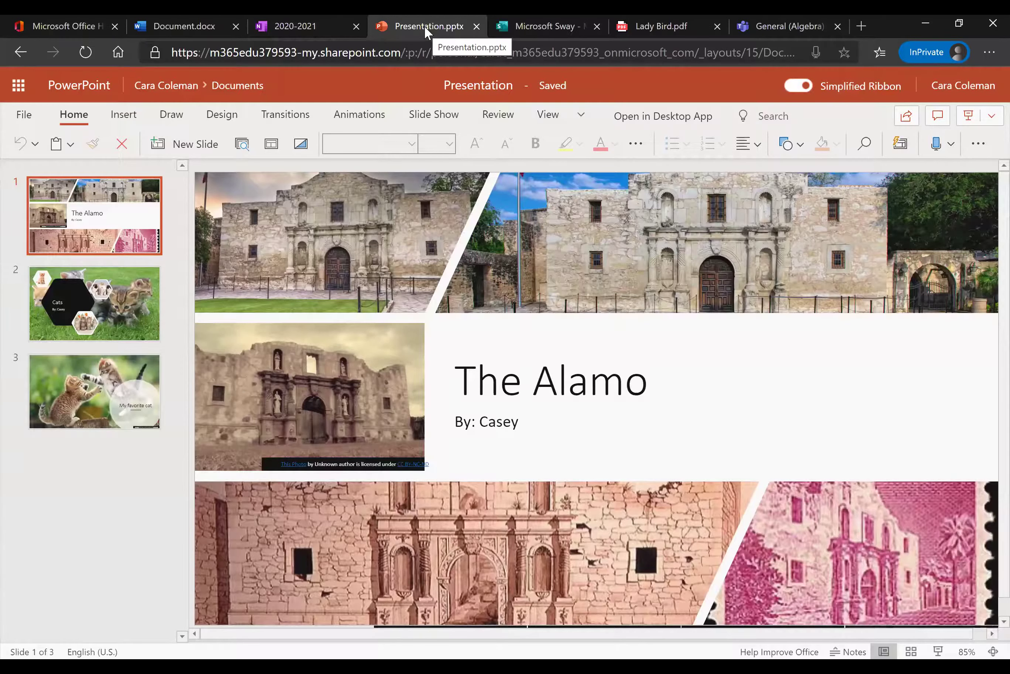
pyautogui.click(550, 117)
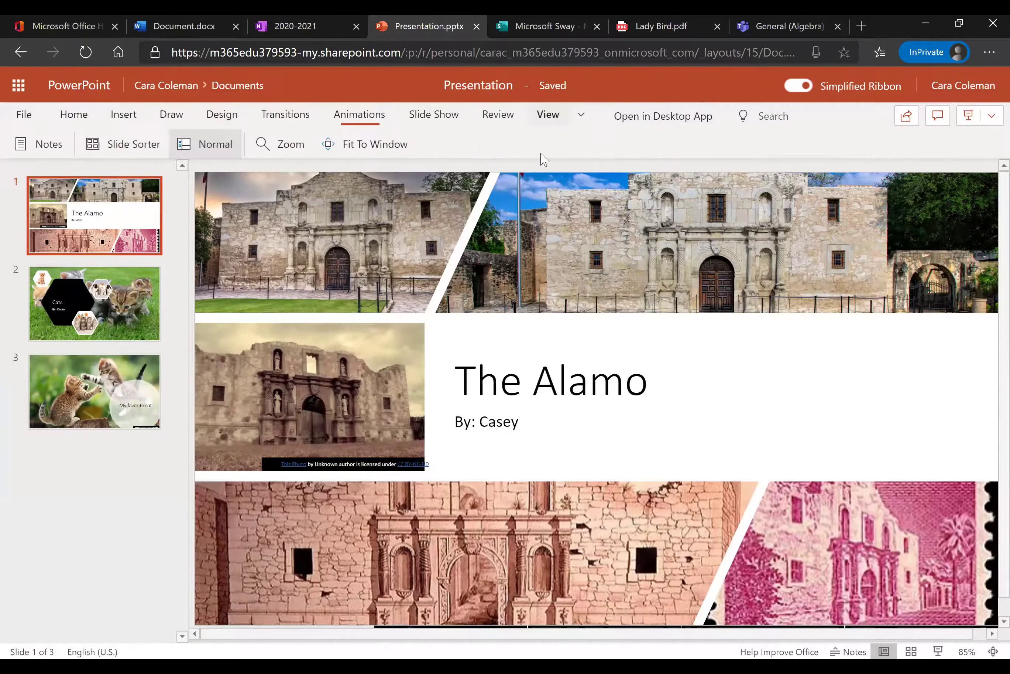
pyautogui.click(500, 120)
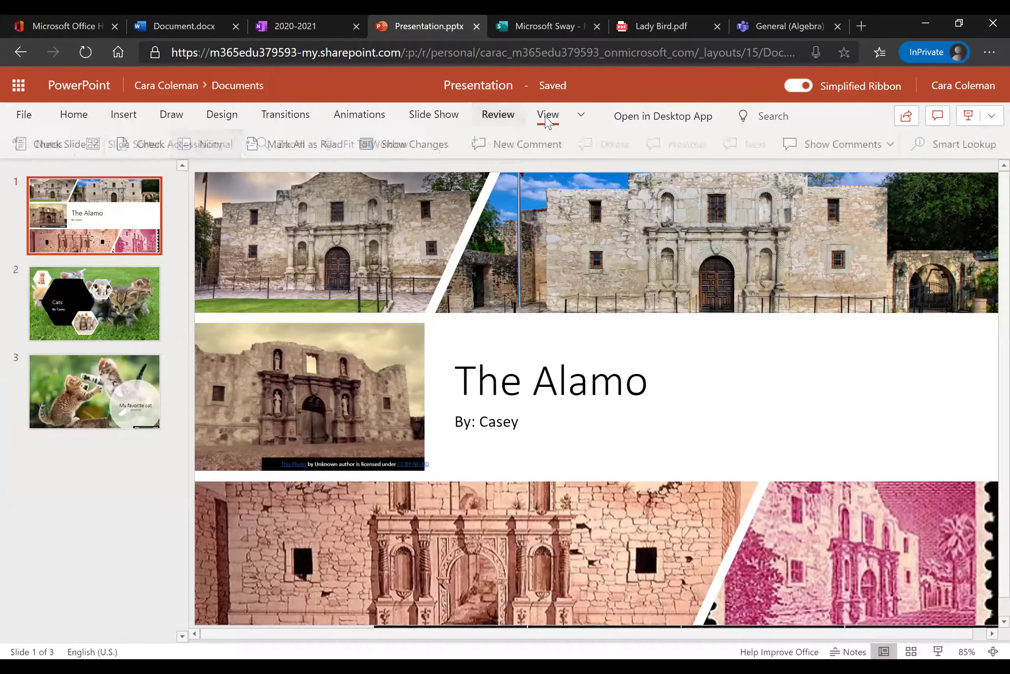
pyautogui.click(549, 121)
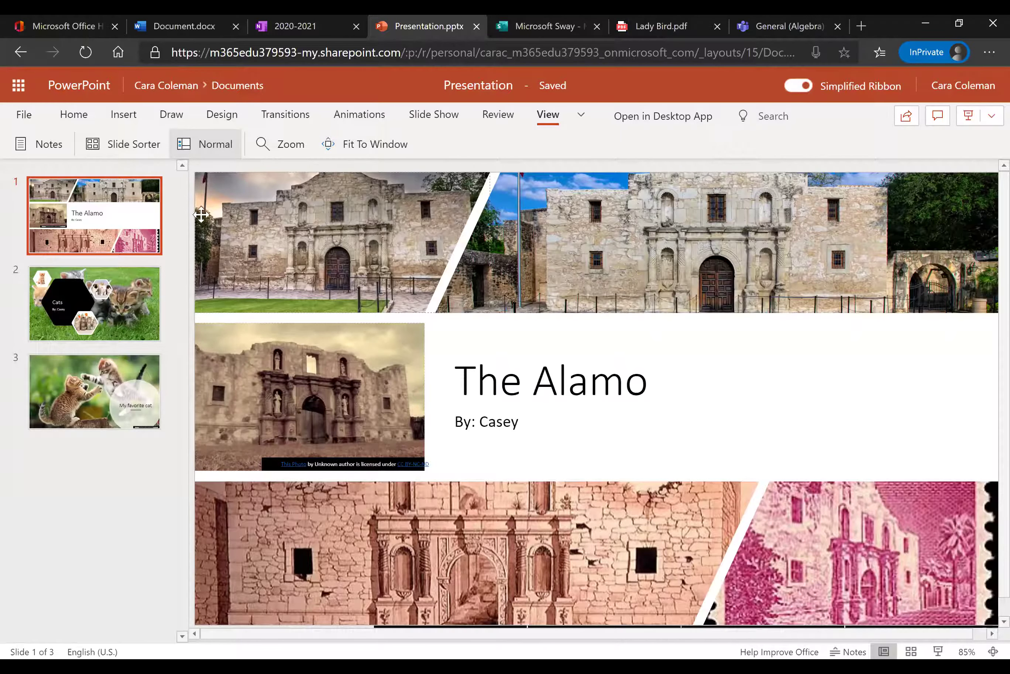
# Insert a new slide with the Title Slide layout after The Alamo slide.
pyautogui.click(123, 115)
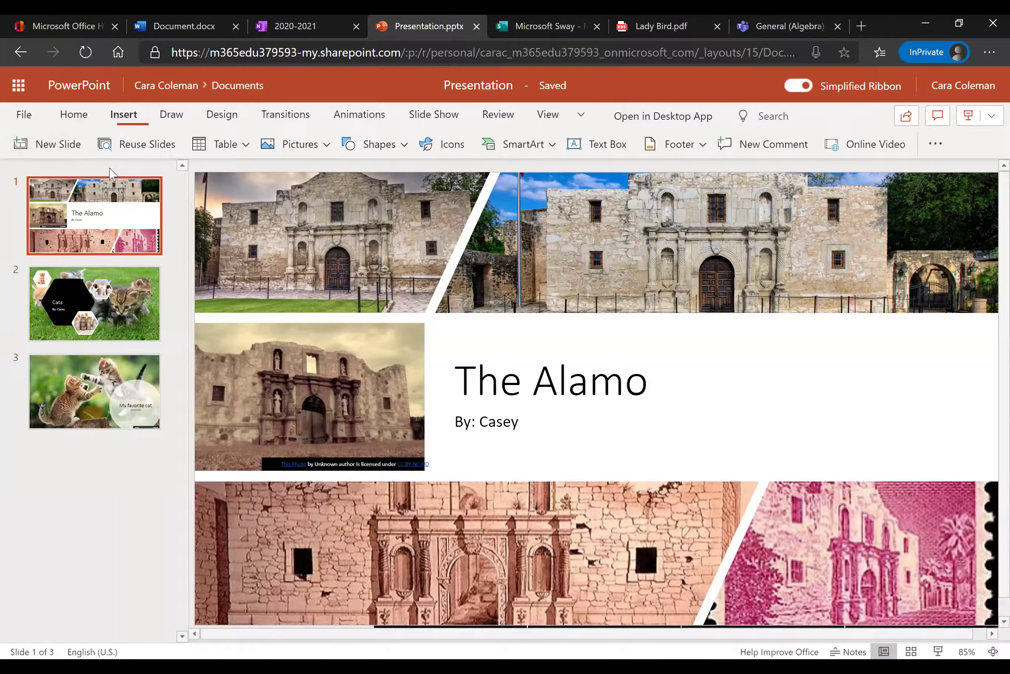
pyautogui.click(48, 145)
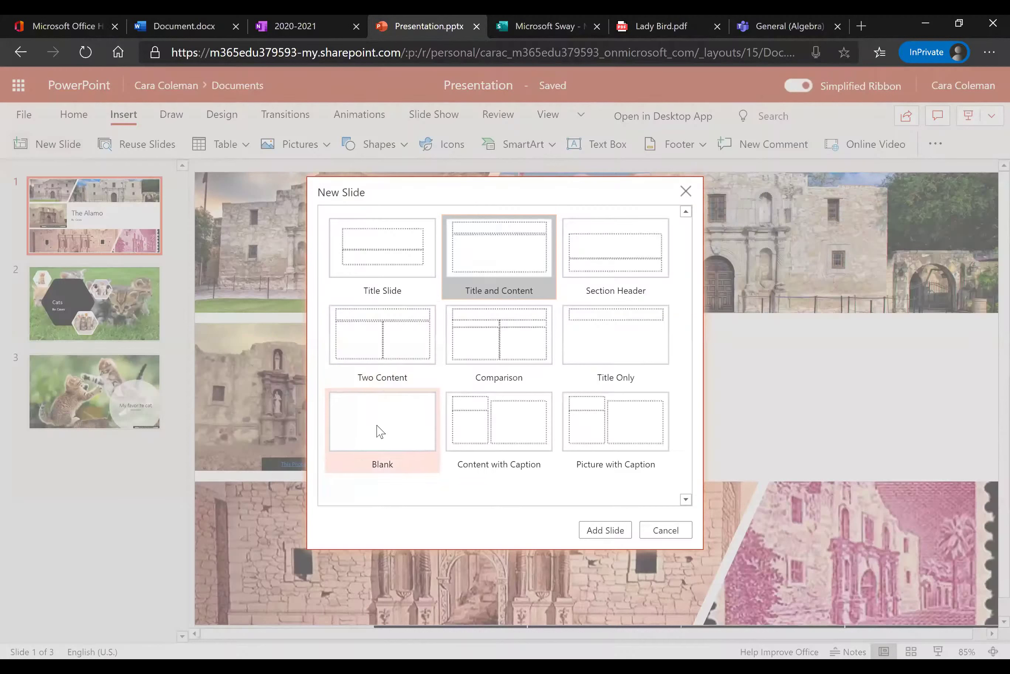
pyautogui.click(384, 251)
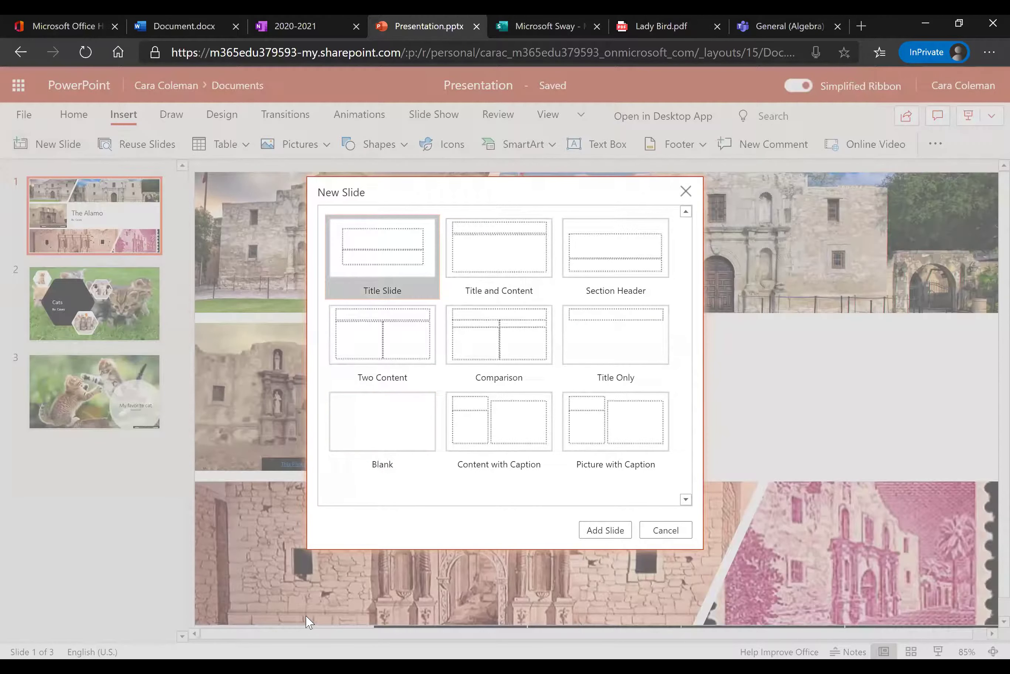
pyautogui.click(605, 530)
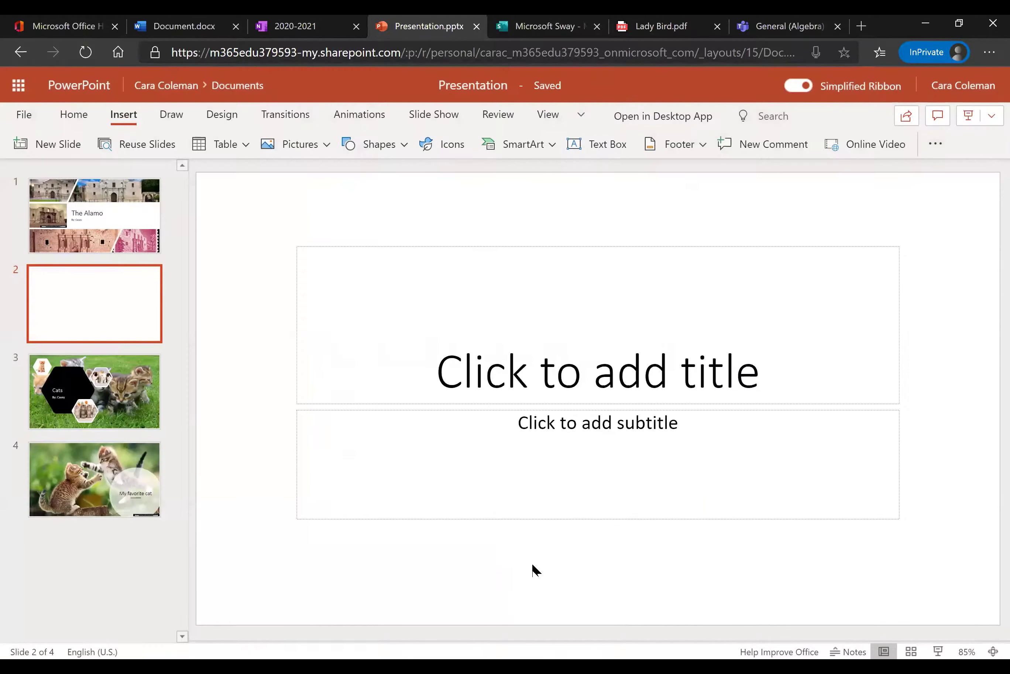
# Enter the presenter's full name as the new slide's subtitle.
pyautogui.click(614, 433)
pyautogui.write('Case')
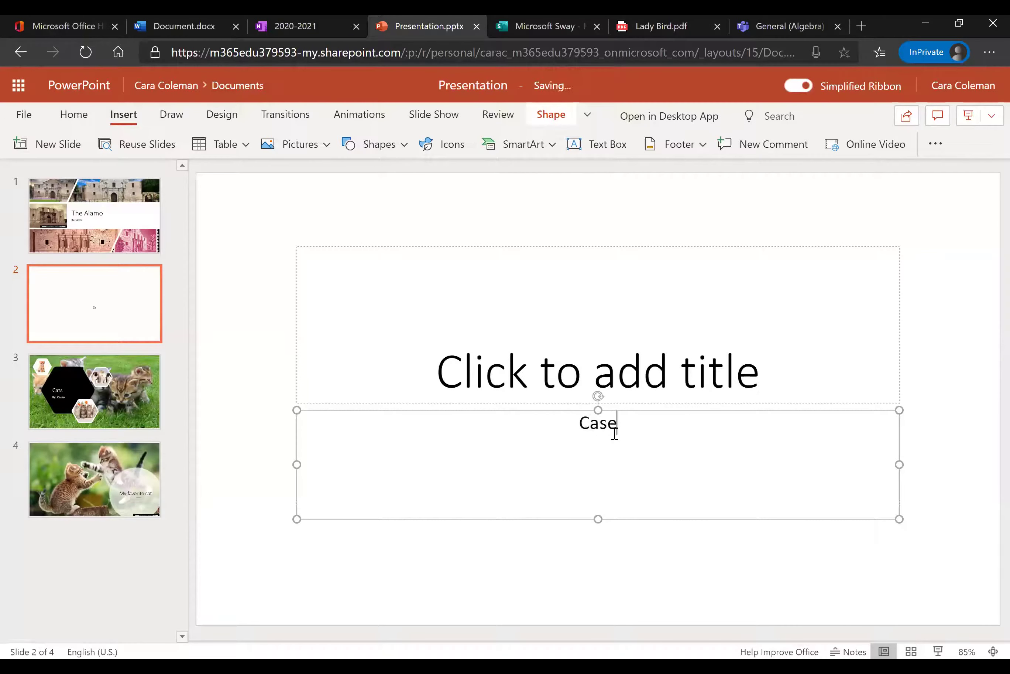
pyautogui.write('y Salinas')
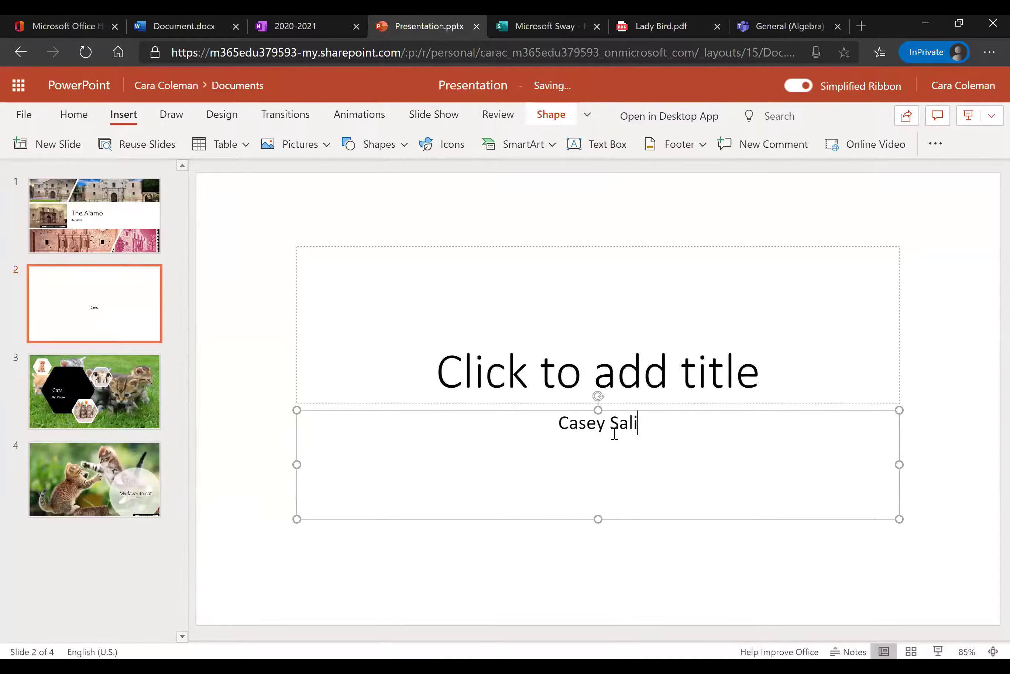
# Enter "Microsoft" in the new slide's title, correcting the mistyped characters.
pyautogui.click(595, 371)
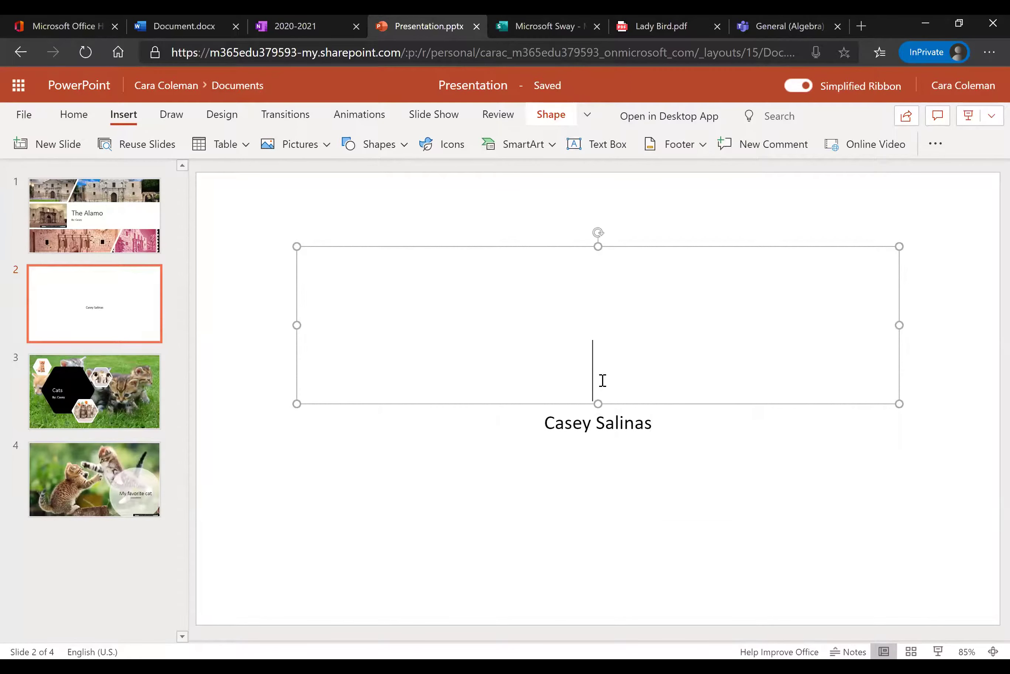
pyautogui.write('Th')
pyautogui.press('BackSpace')
pyautogui.press('BackSpace')
pyautogui.write('M')
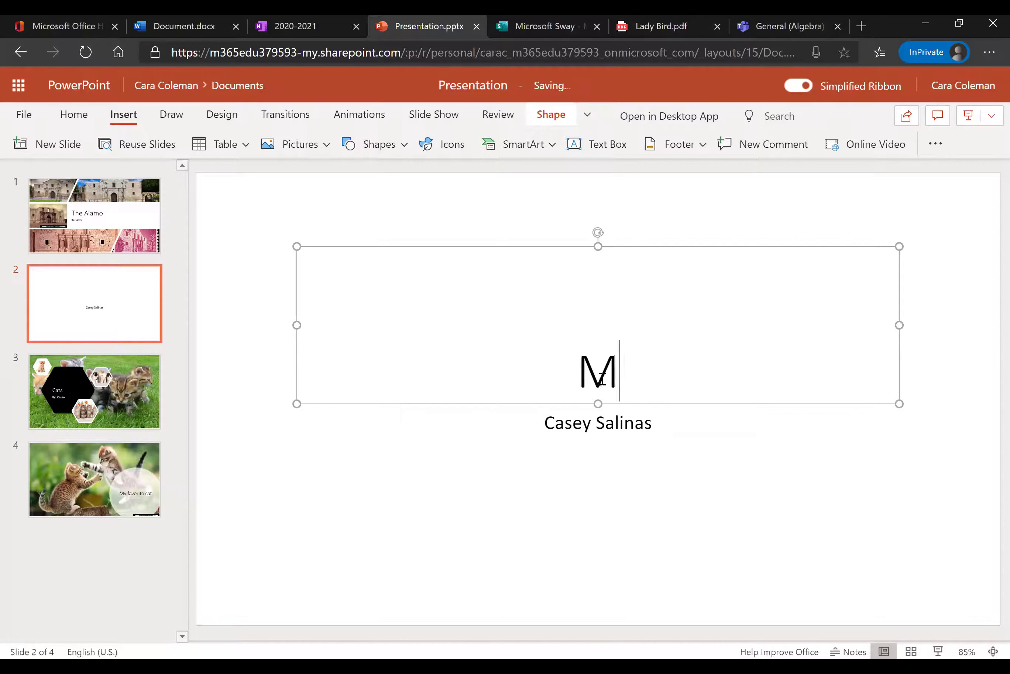
pyautogui.write('icrosoft ')
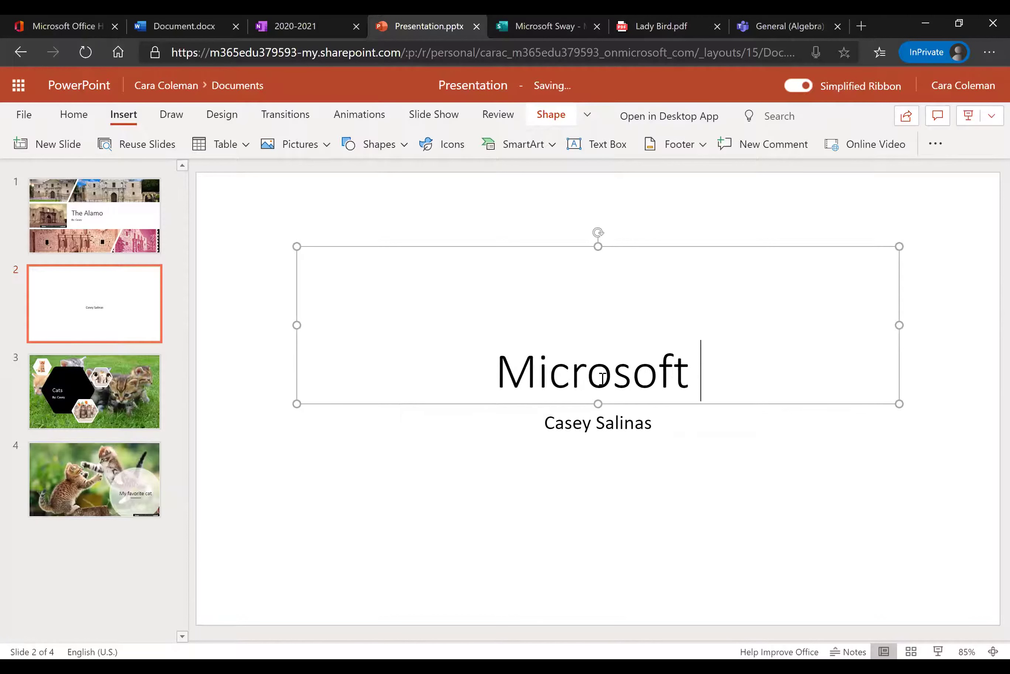
pyautogui.write('#65')
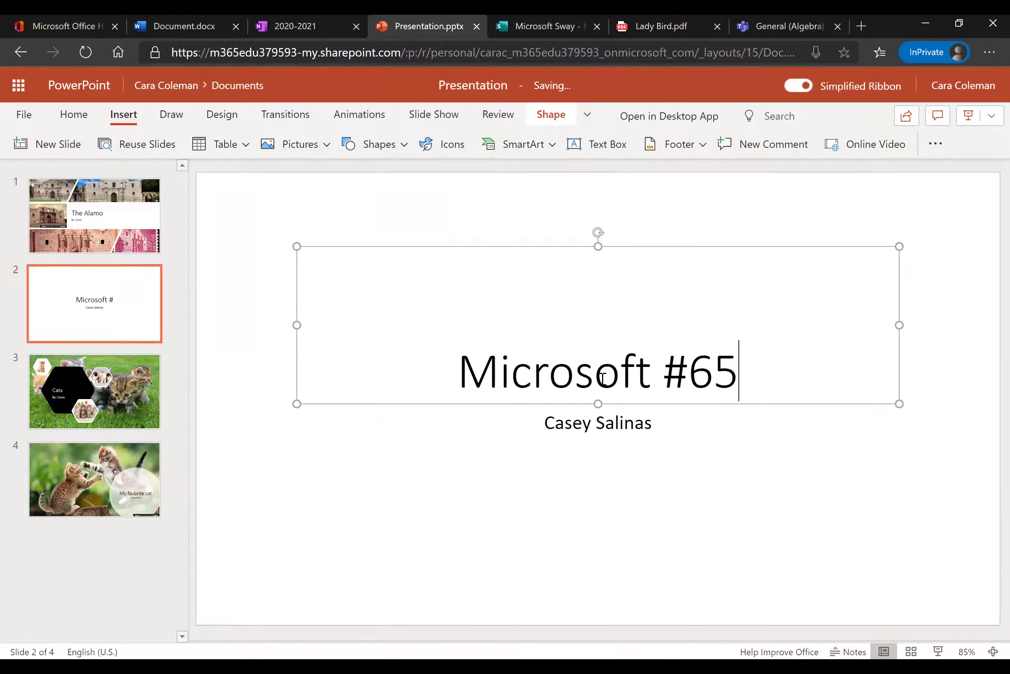
pyautogui.press('BackSpace')
pyautogui.press('BackSpace')
pyautogui.press('BackSpace')
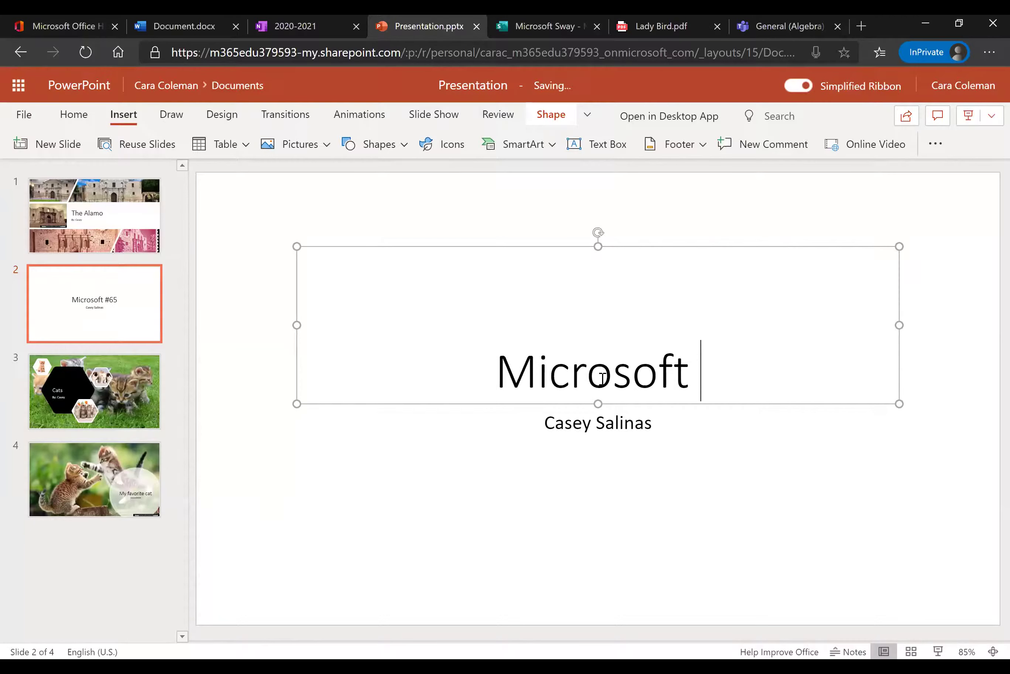
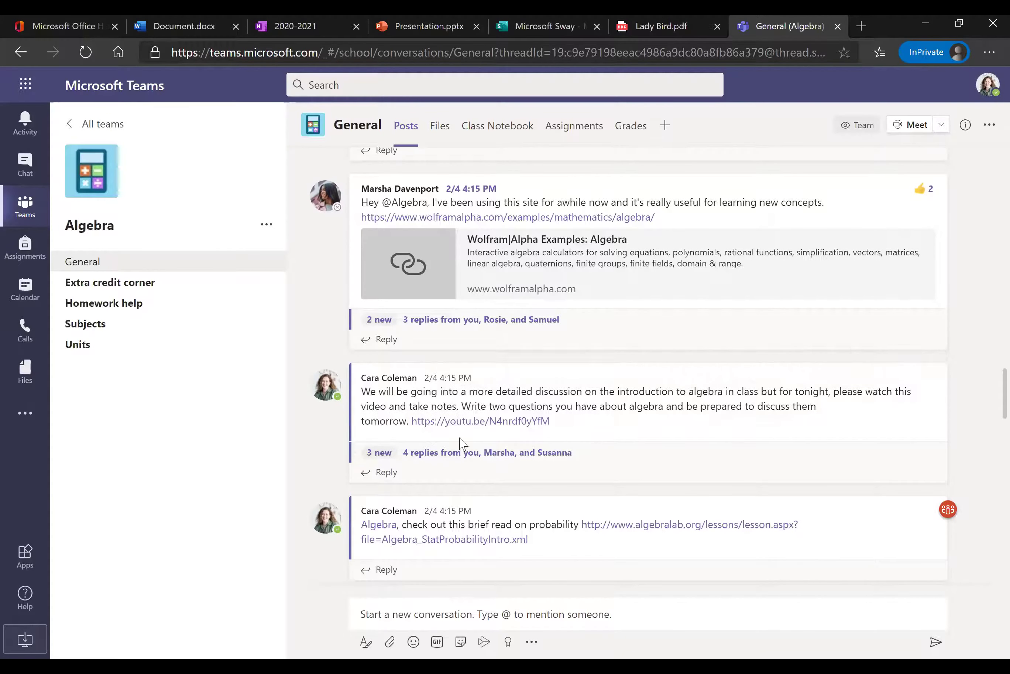
# Open the introduction to algebra post from the Teams General channel in Immersive Reader, and return to the channel posts.
pyautogui.moveTo(875, 436)
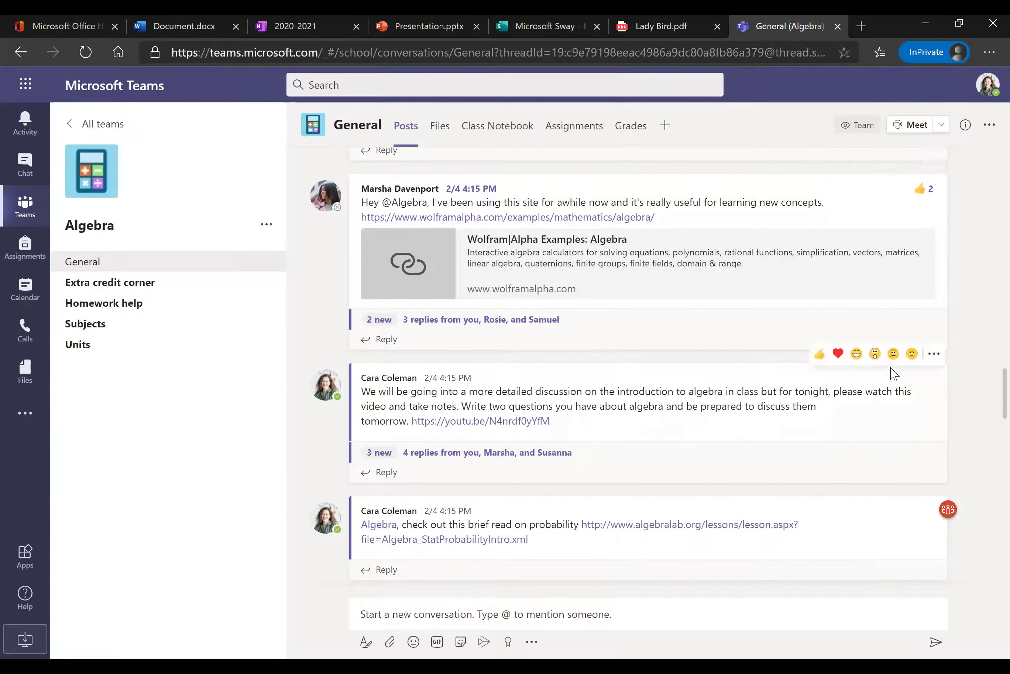
pyautogui.click(936, 355)
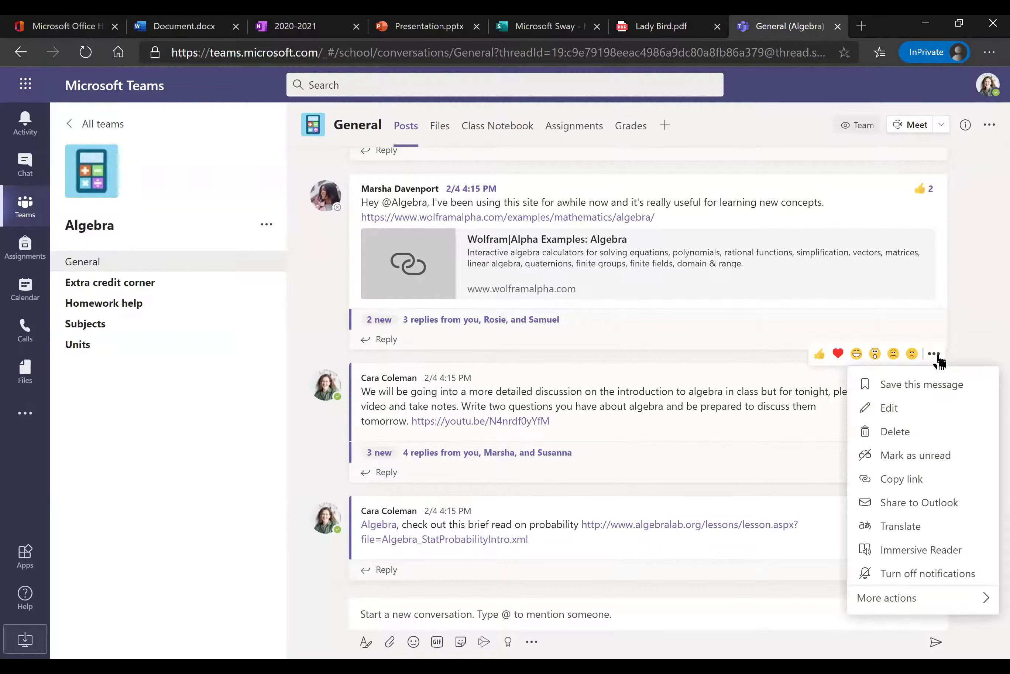
pyautogui.click(919, 550)
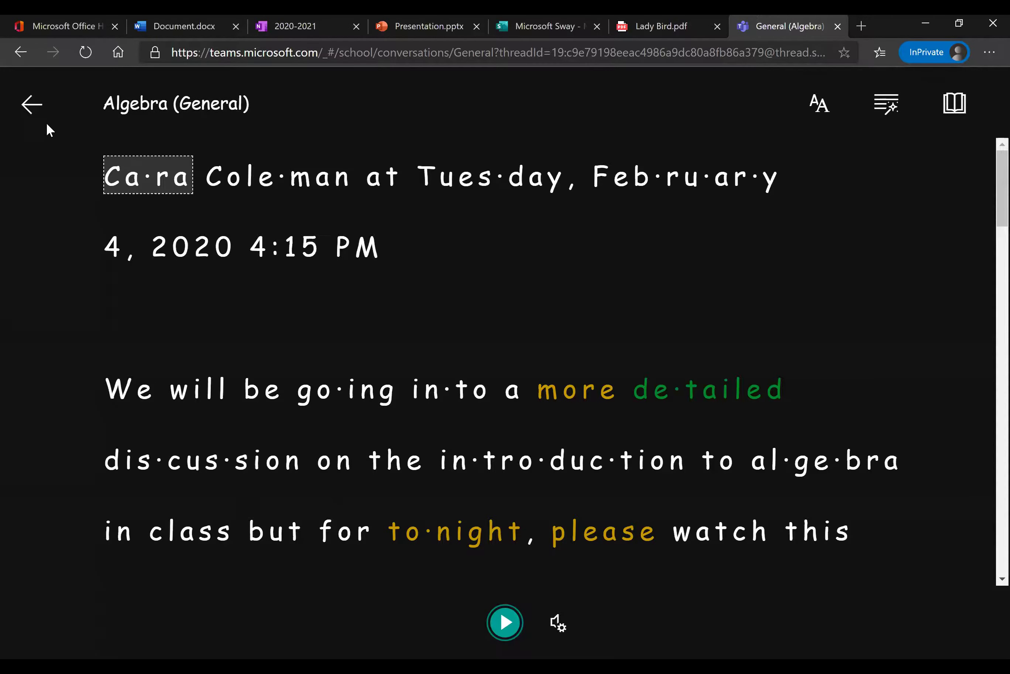
pyautogui.click(34, 108)
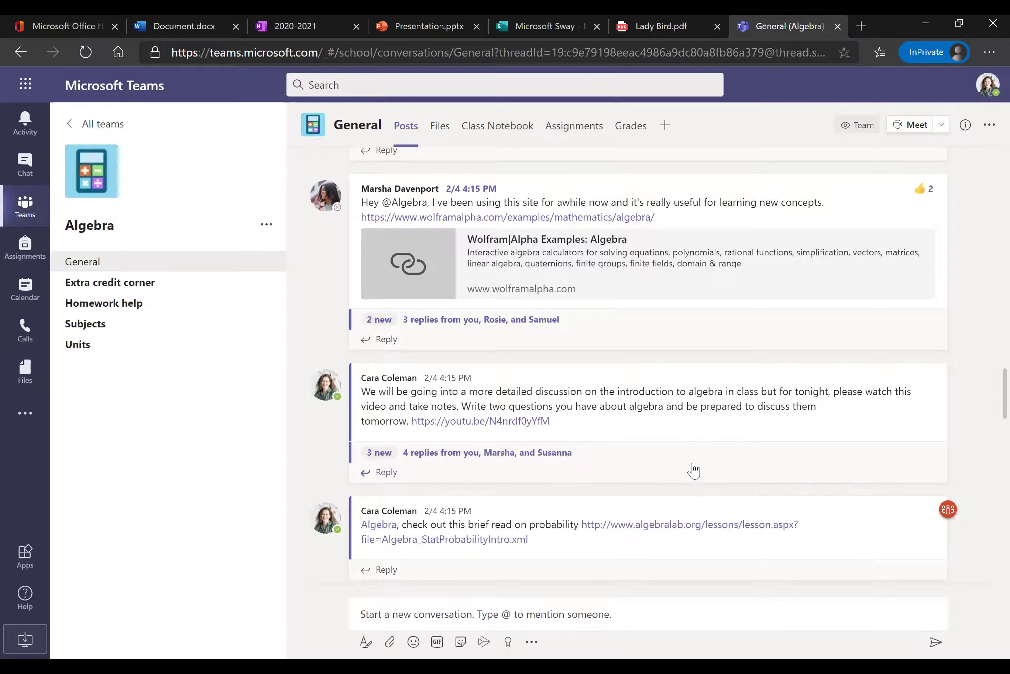
pyautogui.moveTo(699, 384)
# Switch to Sway and create a new Sway from the Lady Bird Word document on the desktop.
pyautogui.click(549, 20)
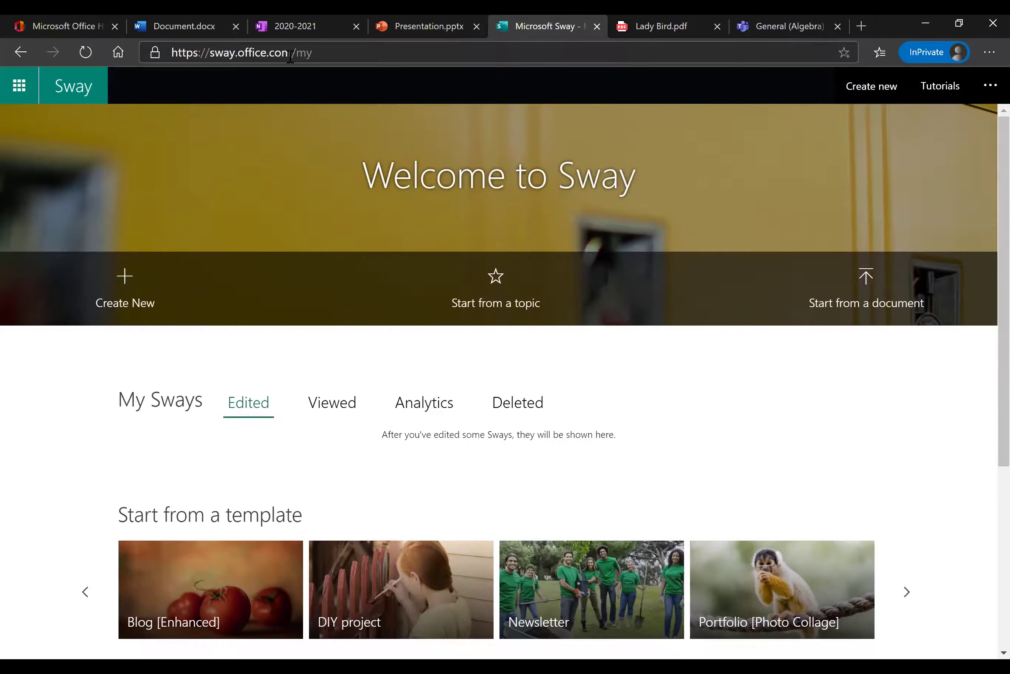
pyautogui.scroll(-6, 672, 308)
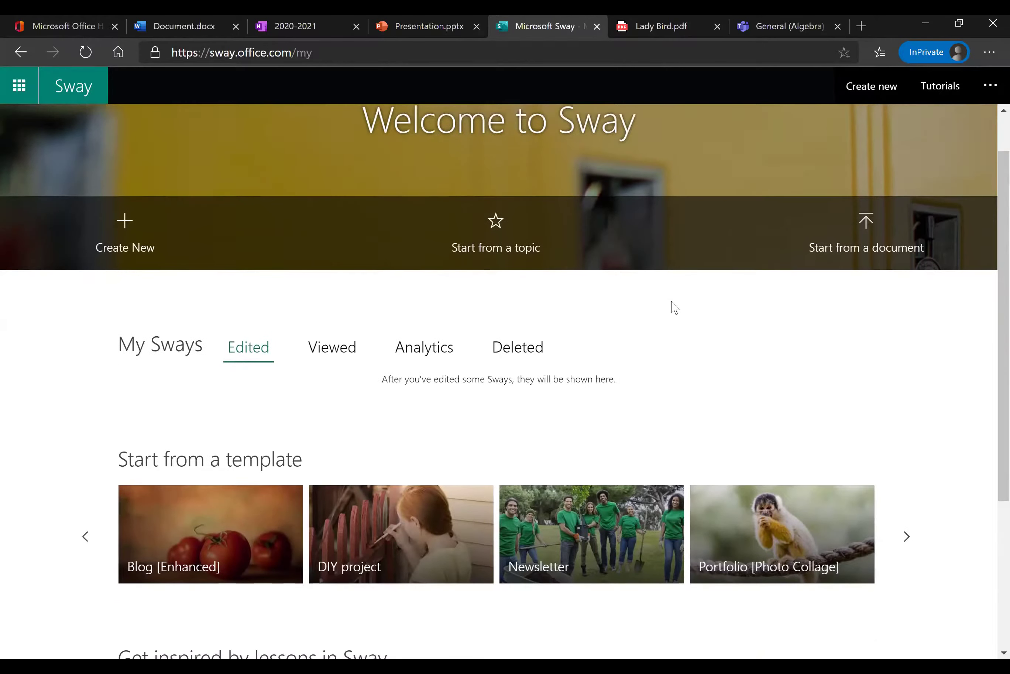
pyautogui.scroll(6, 672, 307)
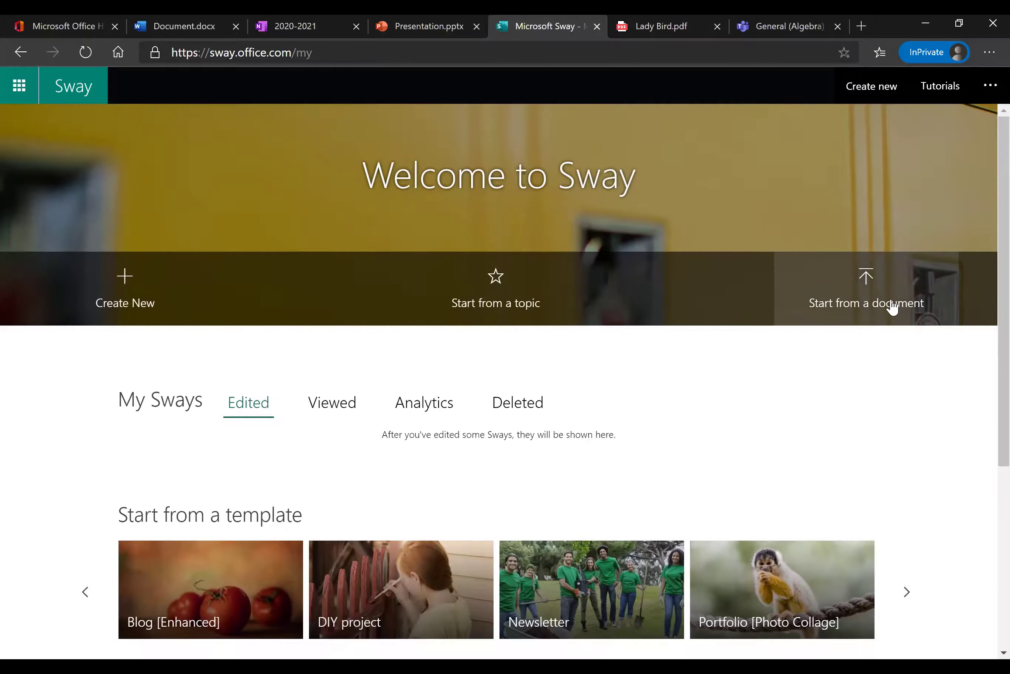
pyautogui.click(881, 299)
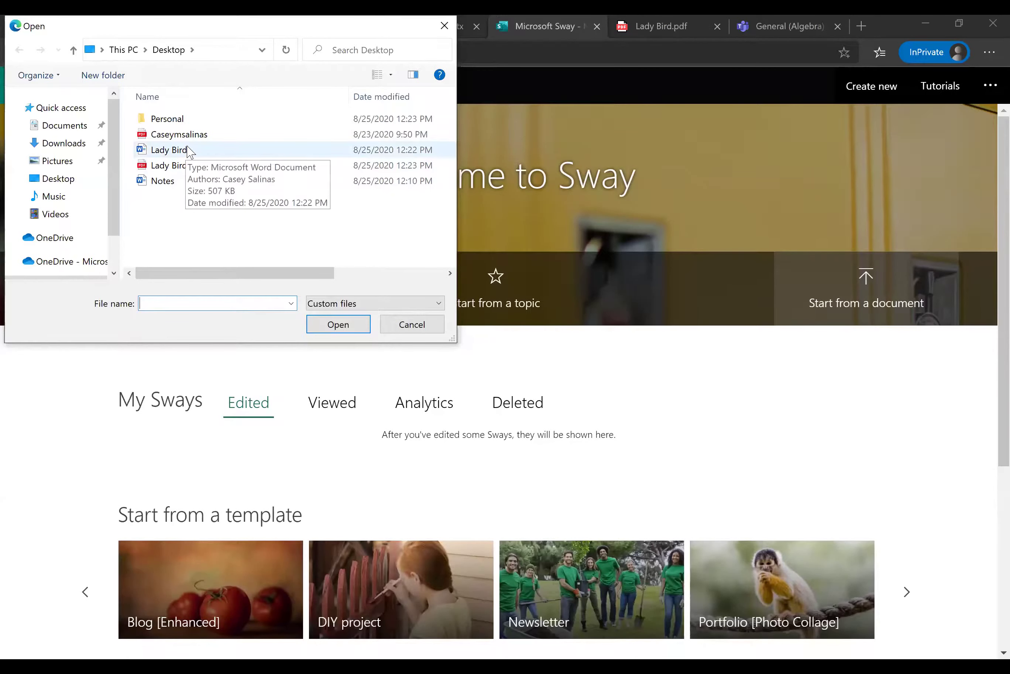
pyautogui.click(197, 150)
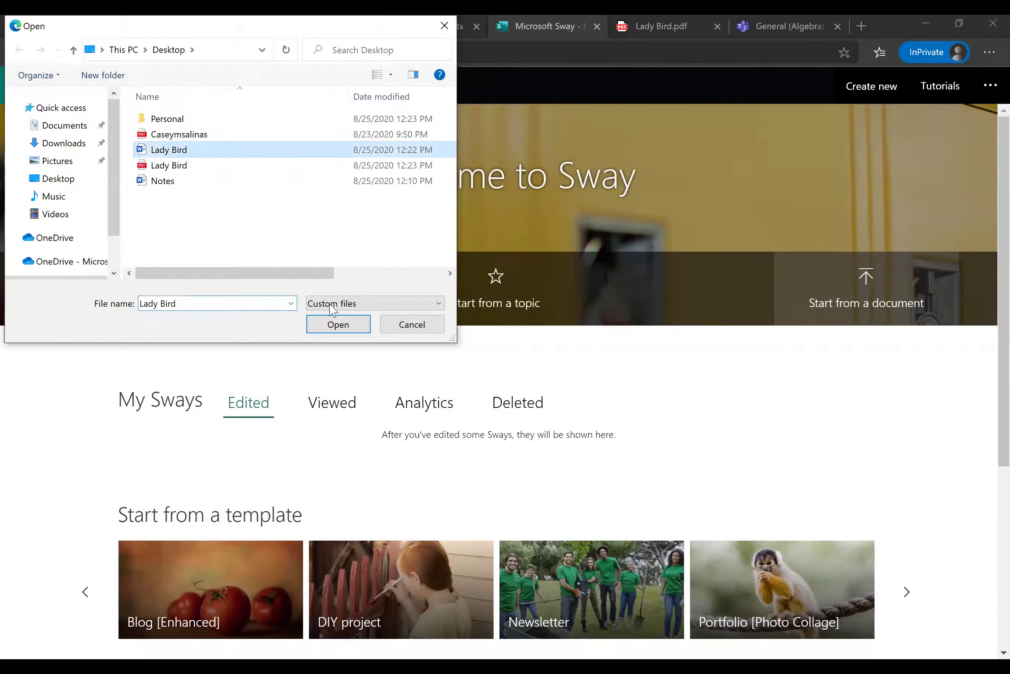
pyautogui.click(338, 325)
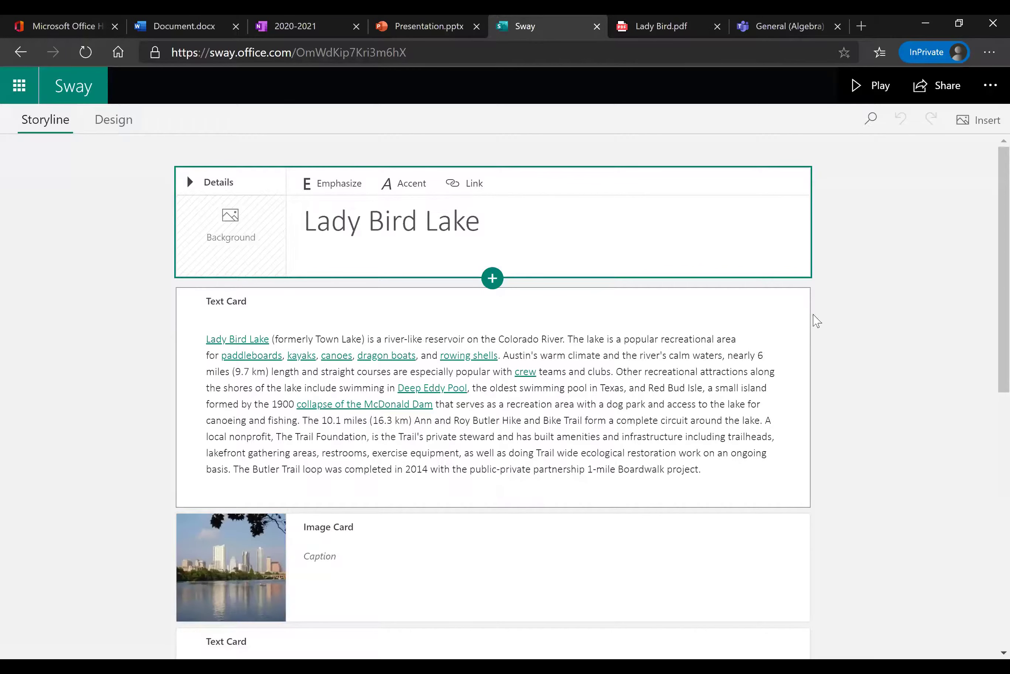
# Look through the Lady Bird Lake storyline's text and image cards down to the automatic image group.
pyautogui.scroll(-2, 833, 310)
pyautogui.scroll(2, 831, 322)
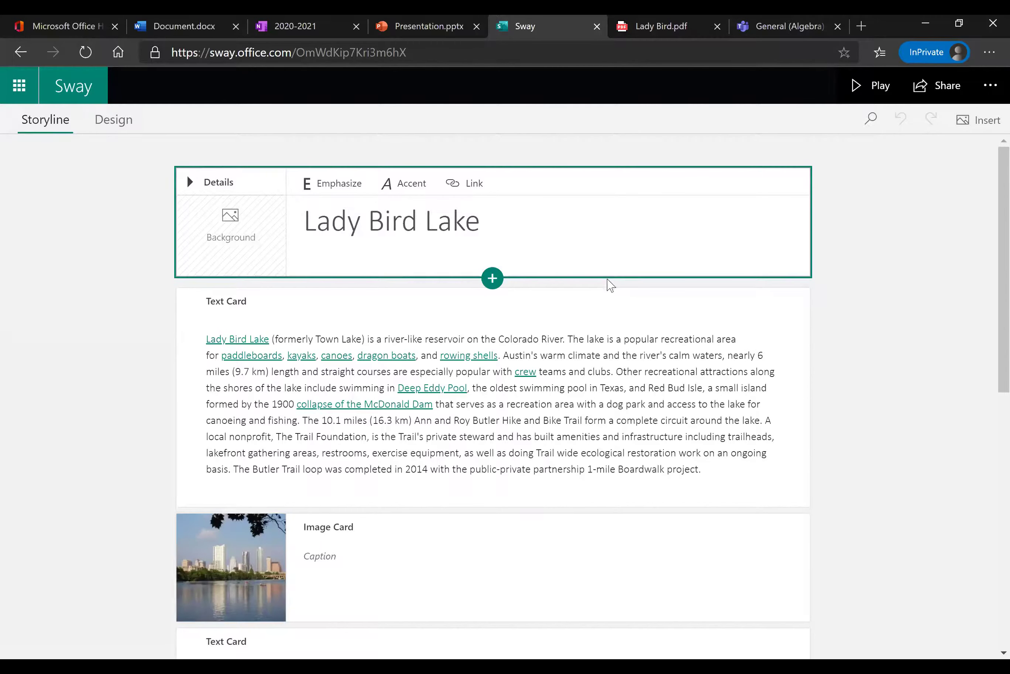
pyautogui.scroll(-5, 610, 286)
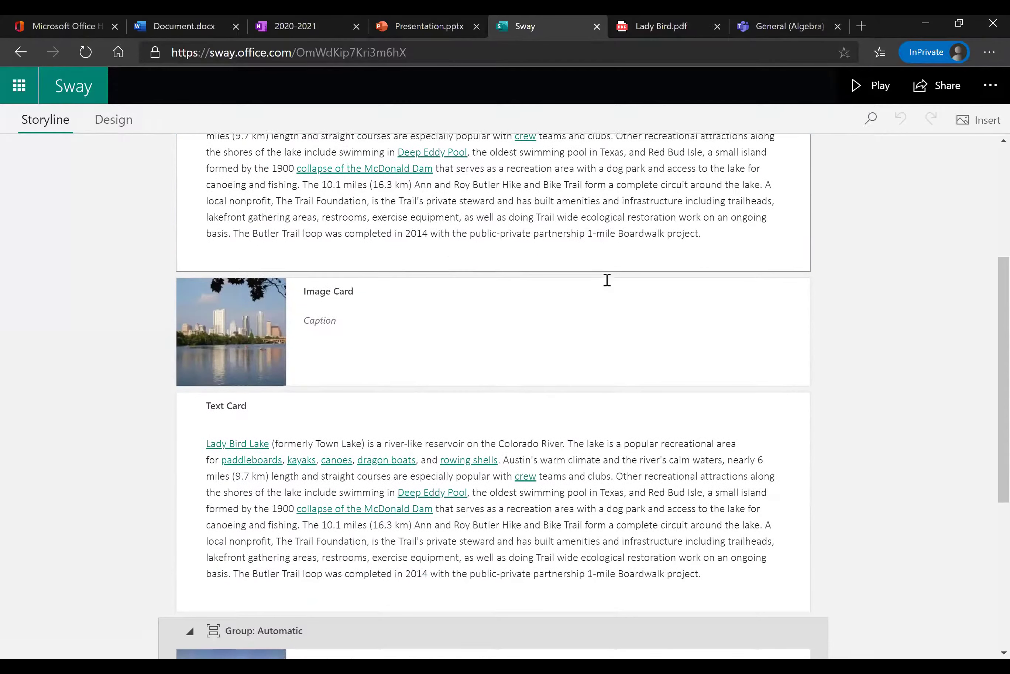
pyautogui.scroll(-6, 608, 280)
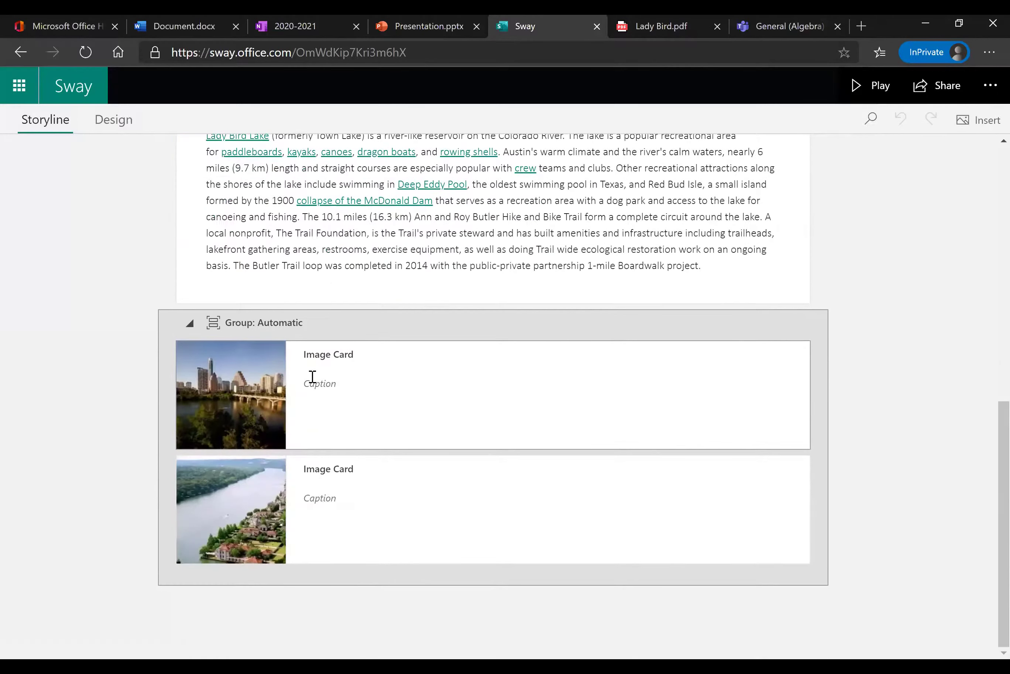
# Play the Lady Bird Lake Sway, look through its text and images to the end, and return to editing.
pyautogui.scroll(10, 313, 378)
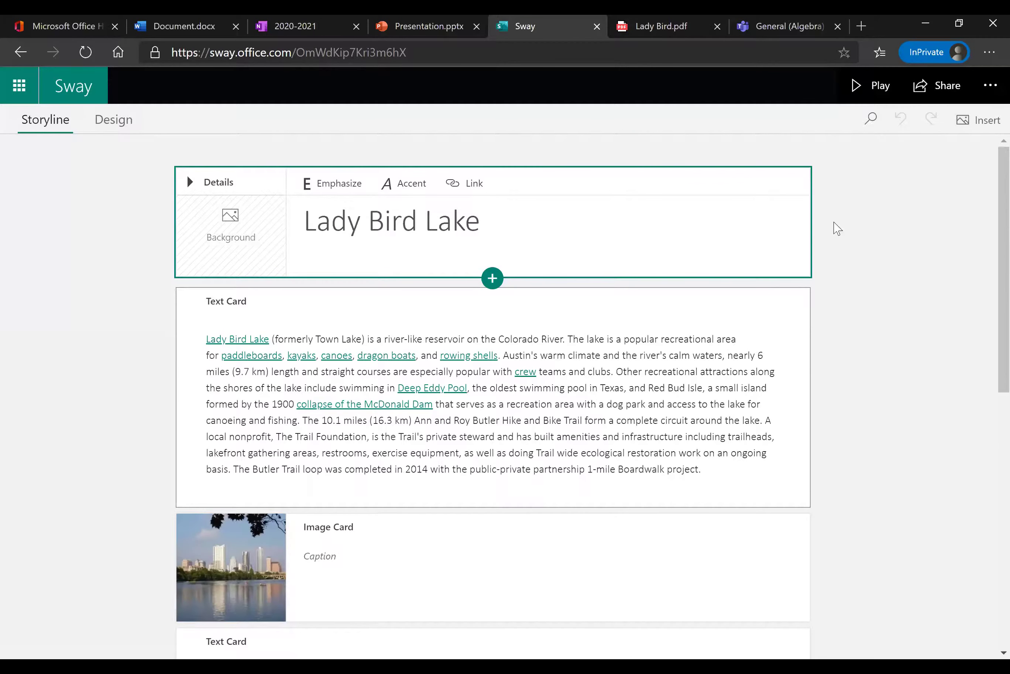
pyautogui.click(870, 86)
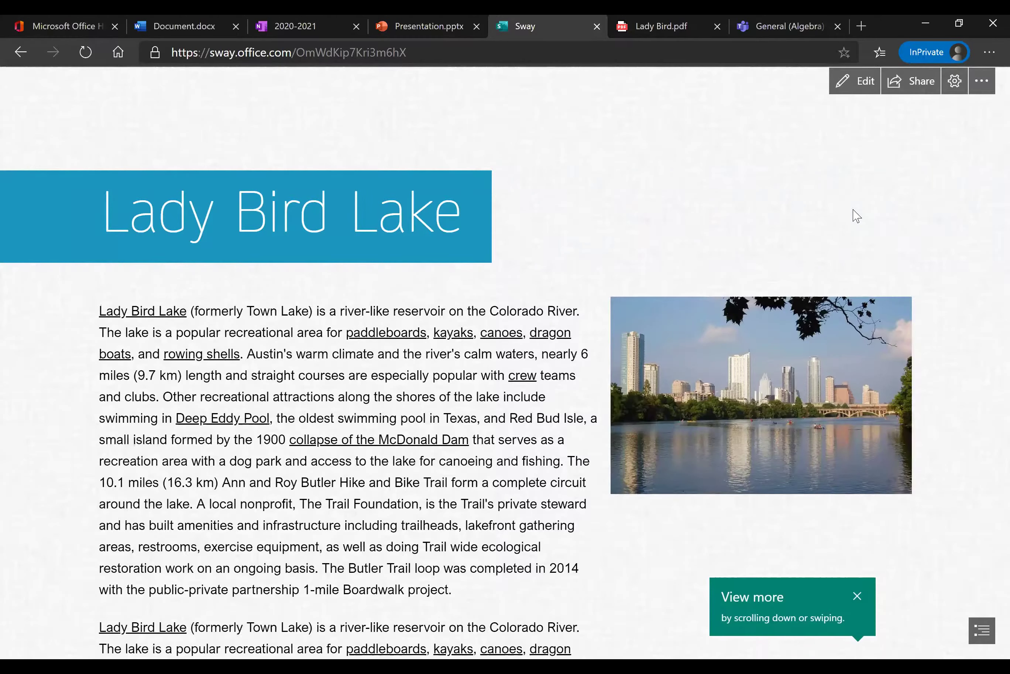
pyautogui.scroll(-10, 856, 216)
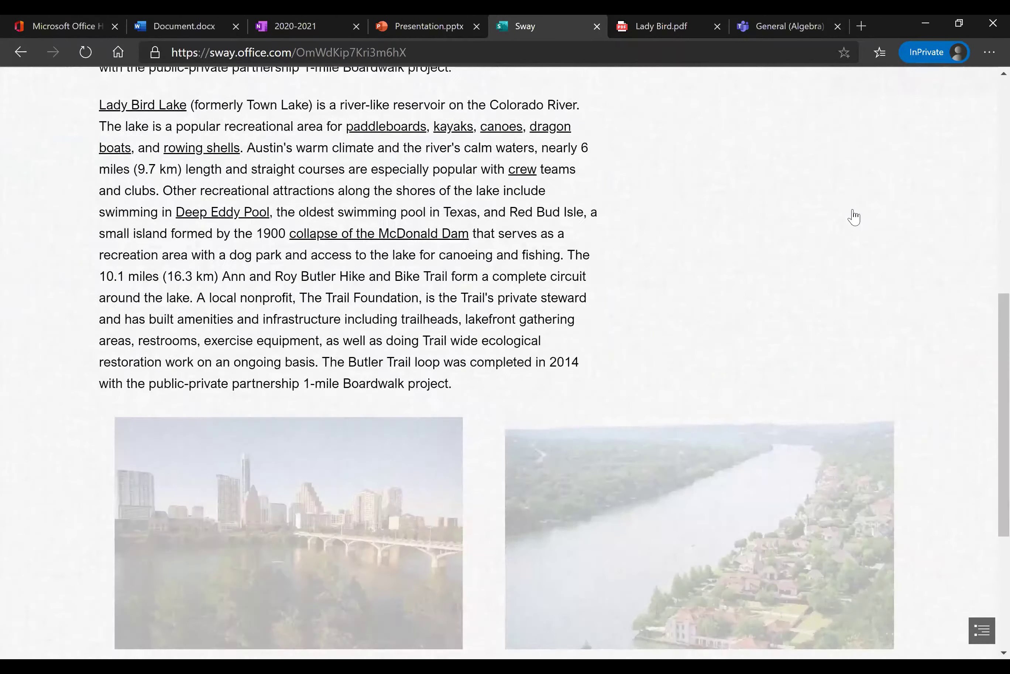
pyautogui.scroll(-5, 854, 217)
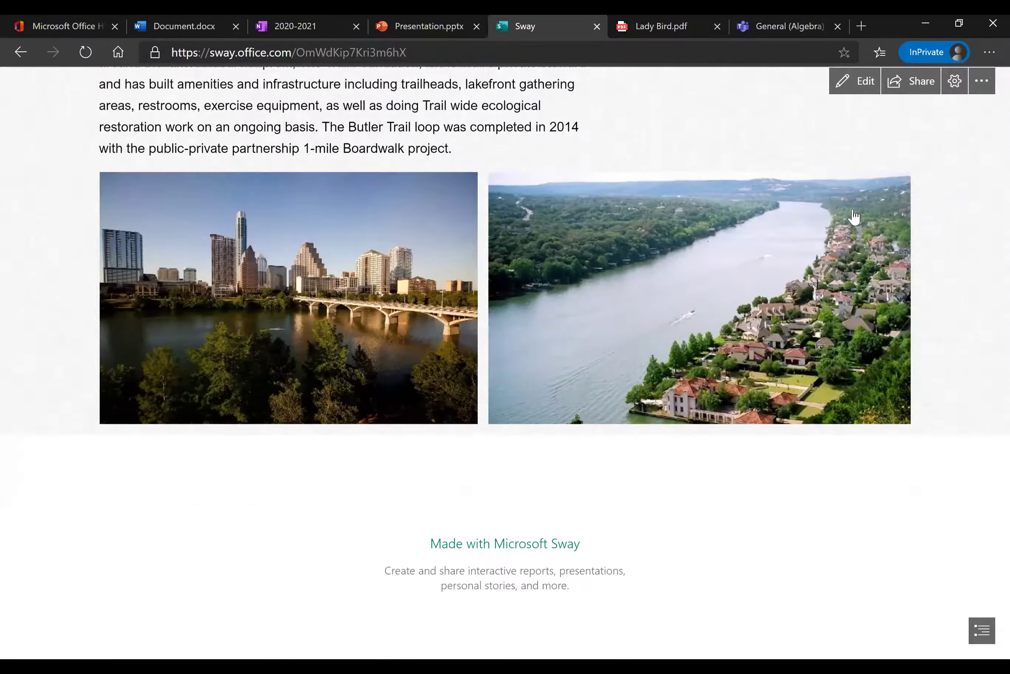
pyautogui.scroll(5, 854, 216)
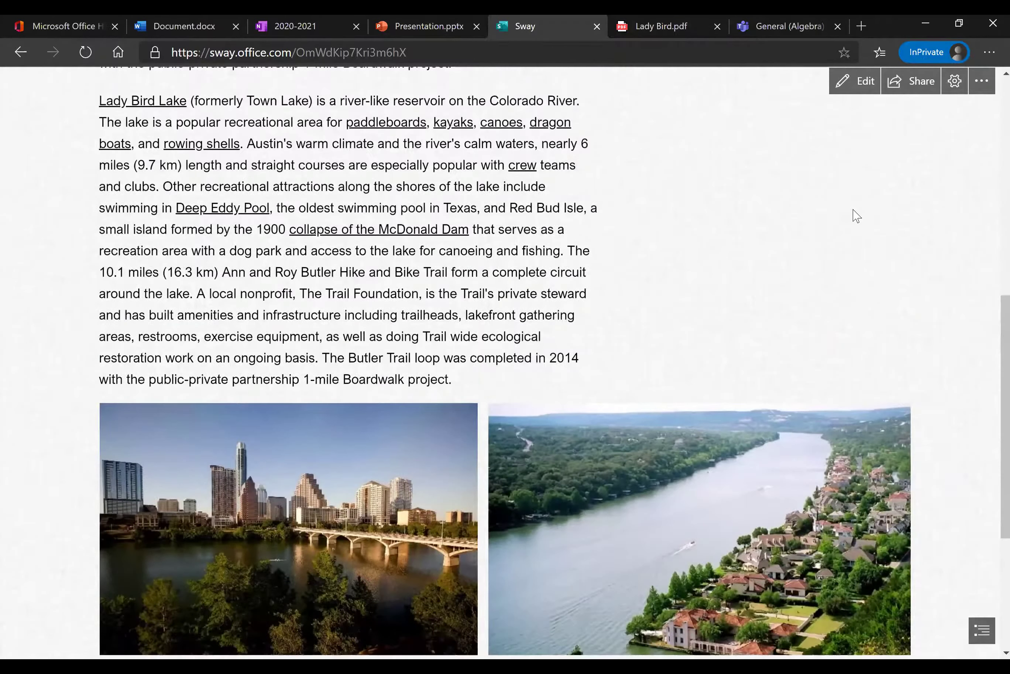
pyautogui.scroll(5, 856, 216)
pyautogui.scroll(-2, 855, 216)
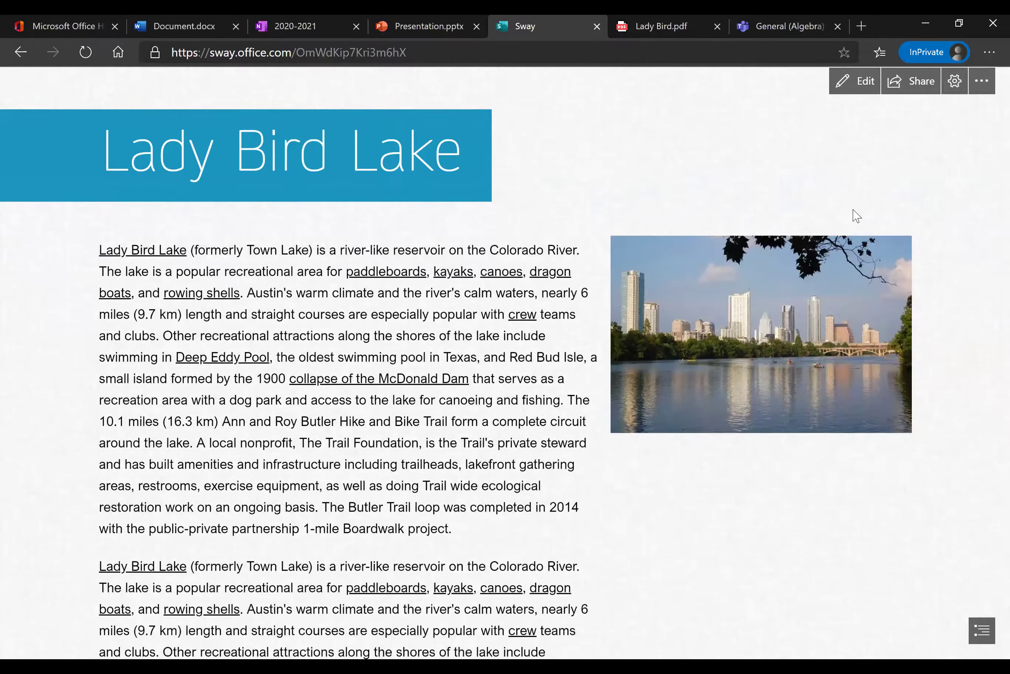
pyautogui.scroll(-8, 854, 216)
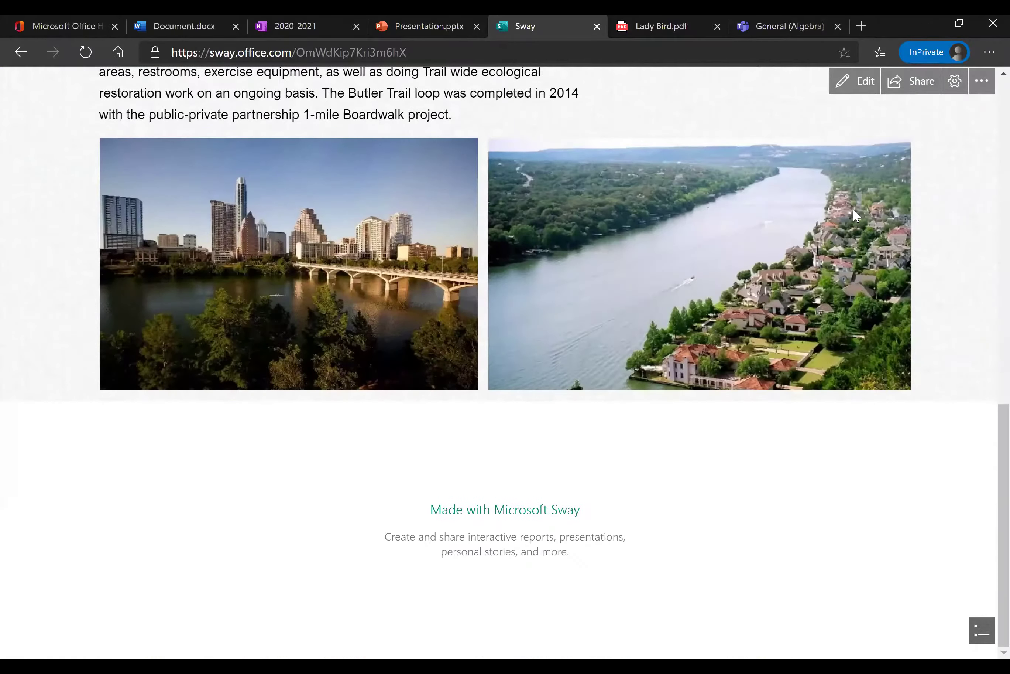
pyautogui.scroll(3, 852, 207)
pyautogui.scroll(1, 829, 135)
pyautogui.click(854, 83)
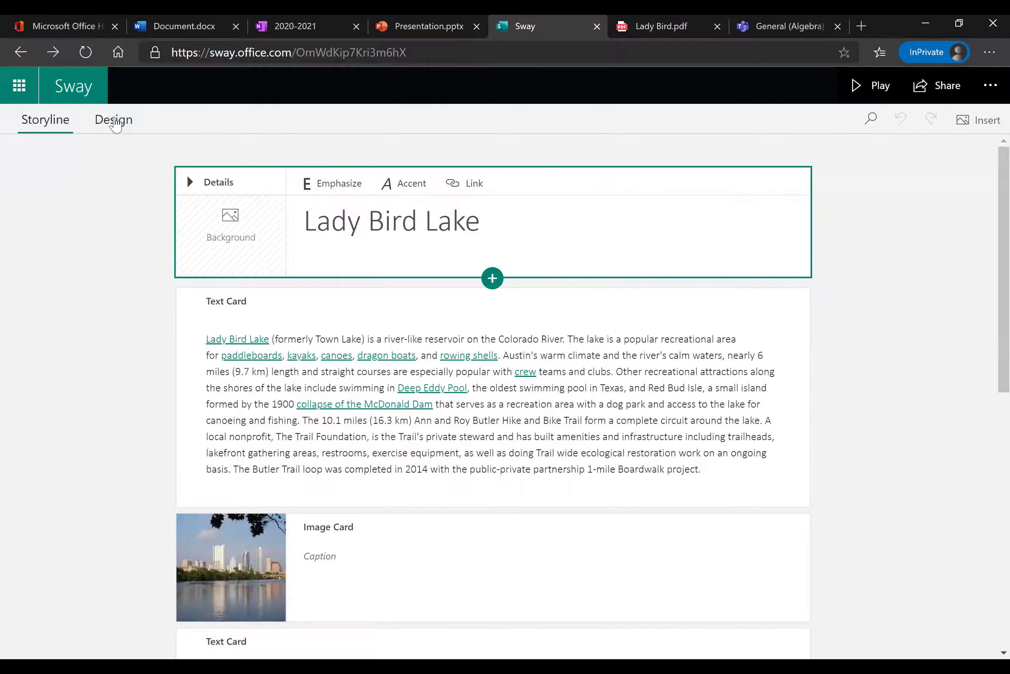
# Switch the Sway to the Horizontal layout in the design styles and preview the following text section.
pyautogui.click(114, 121)
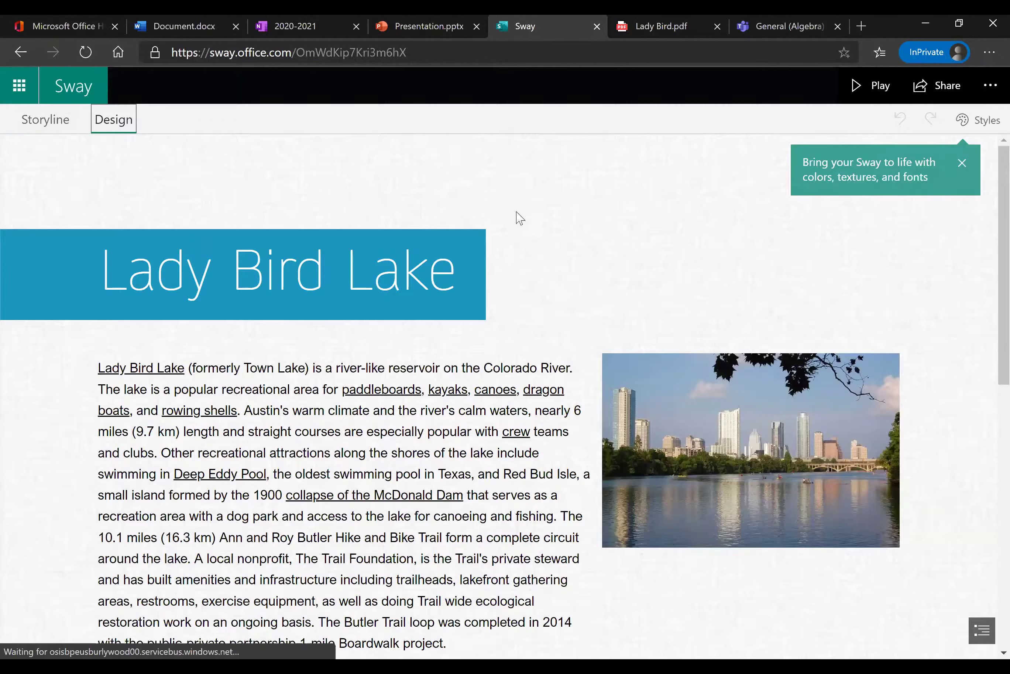
pyautogui.click(985, 121)
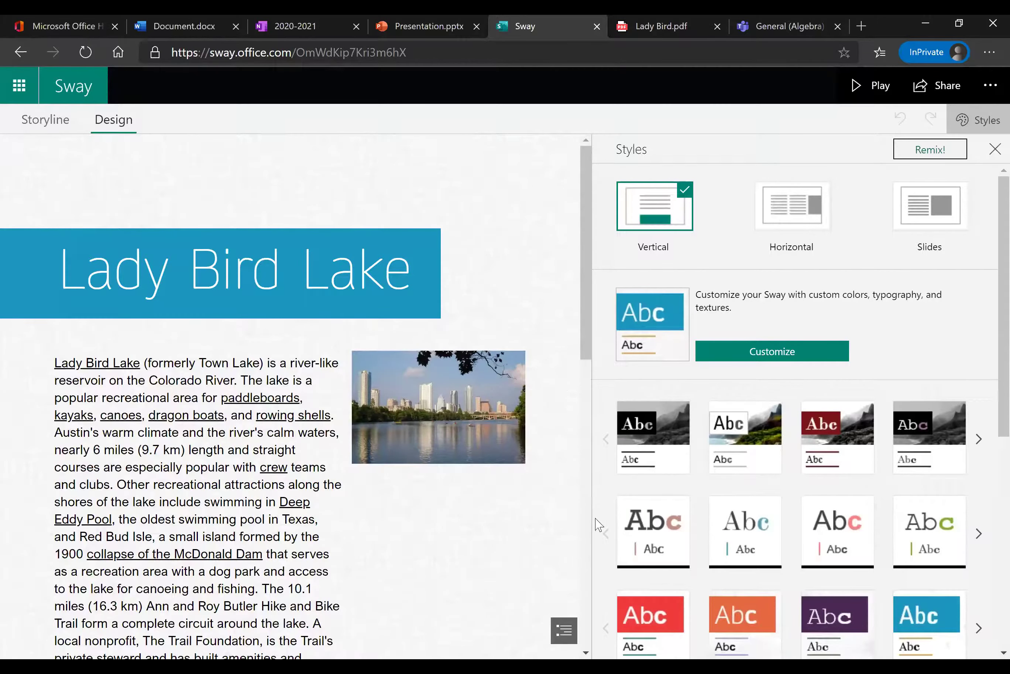
pyautogui.click(812, 215)
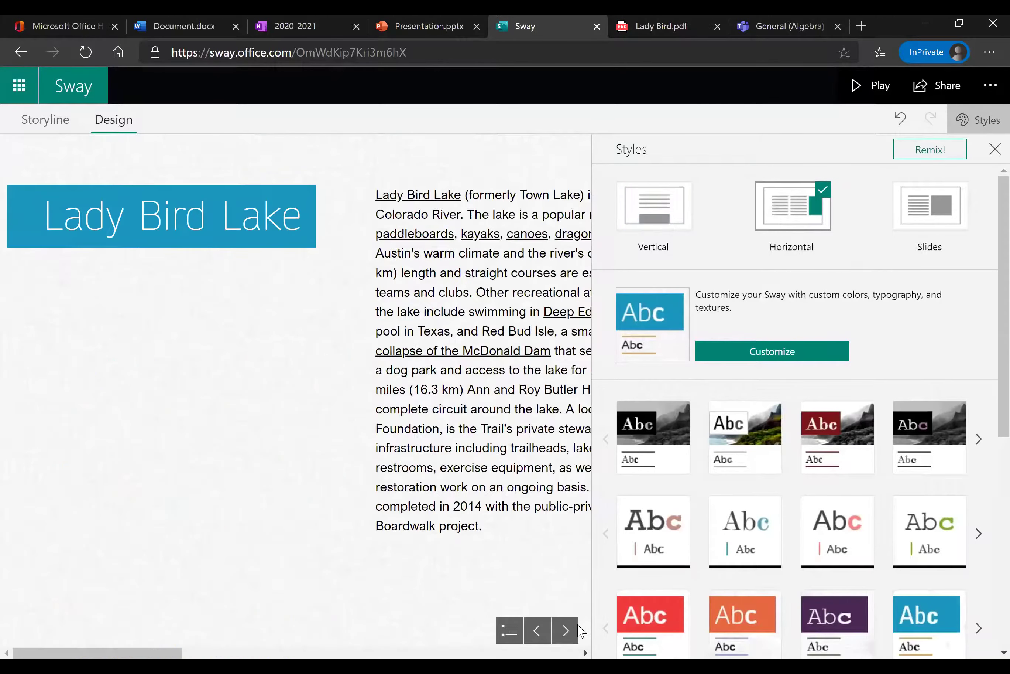
pyautogui.click(567, 631)
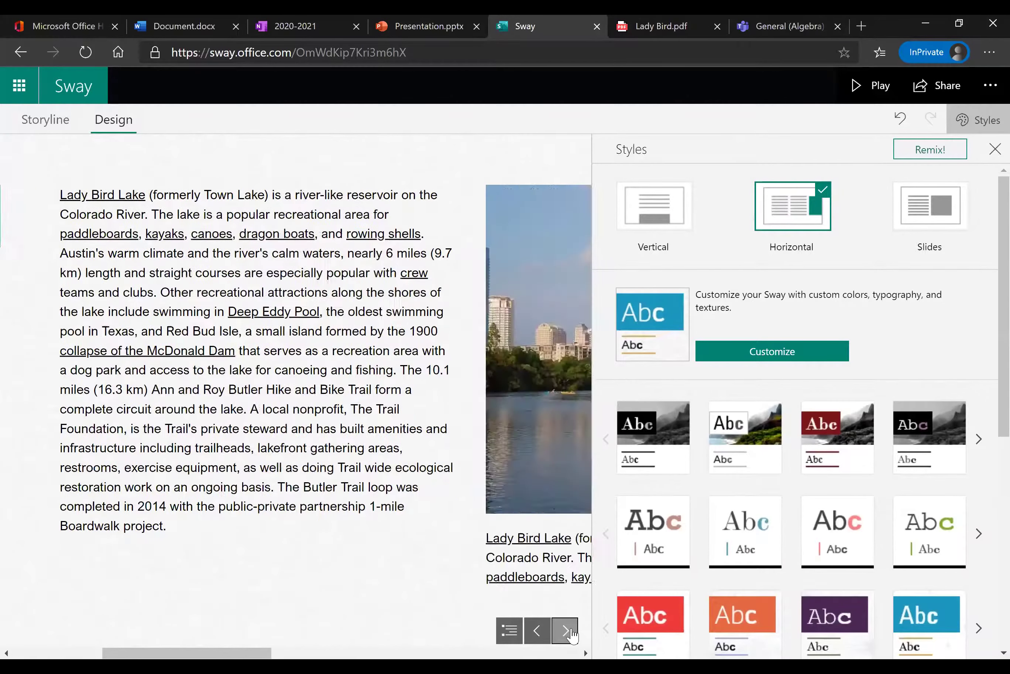
# Try the Slides layout with a preview of its next slide, and set the Sway back to the Horizontal layout.
pyautogui.click(939, 222)
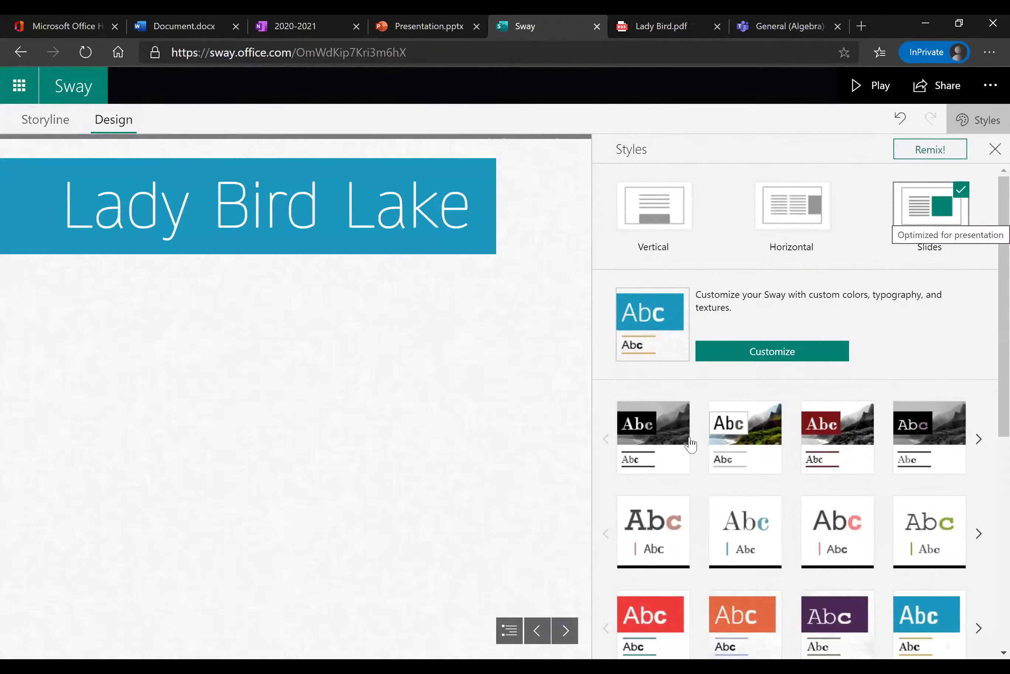
pyautogui.click(565, 631)
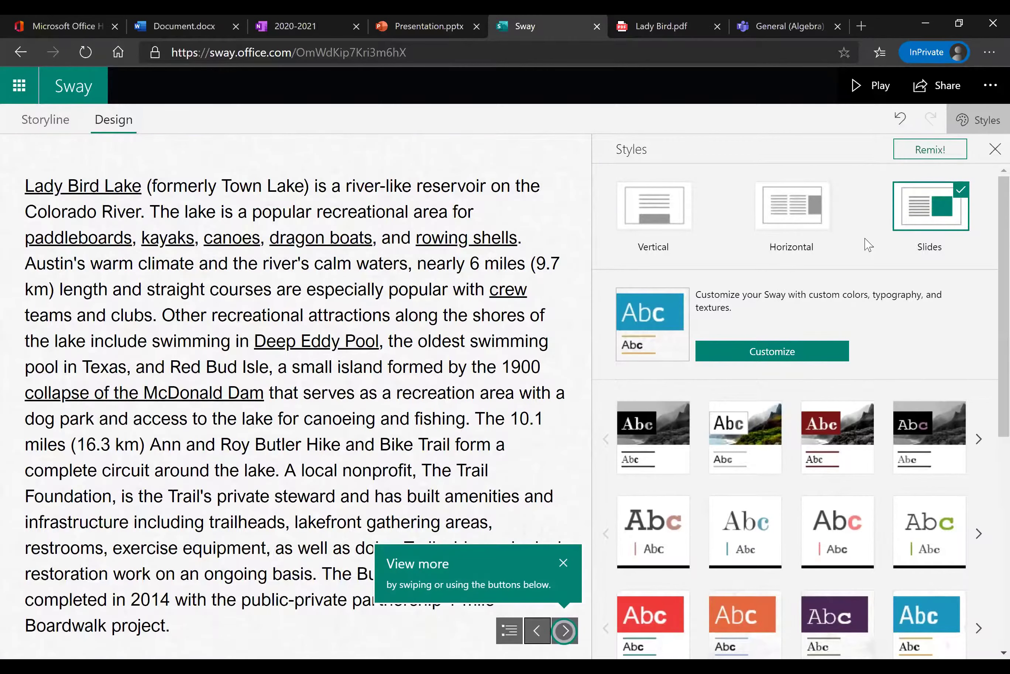
pyautogui.click(778, 212)
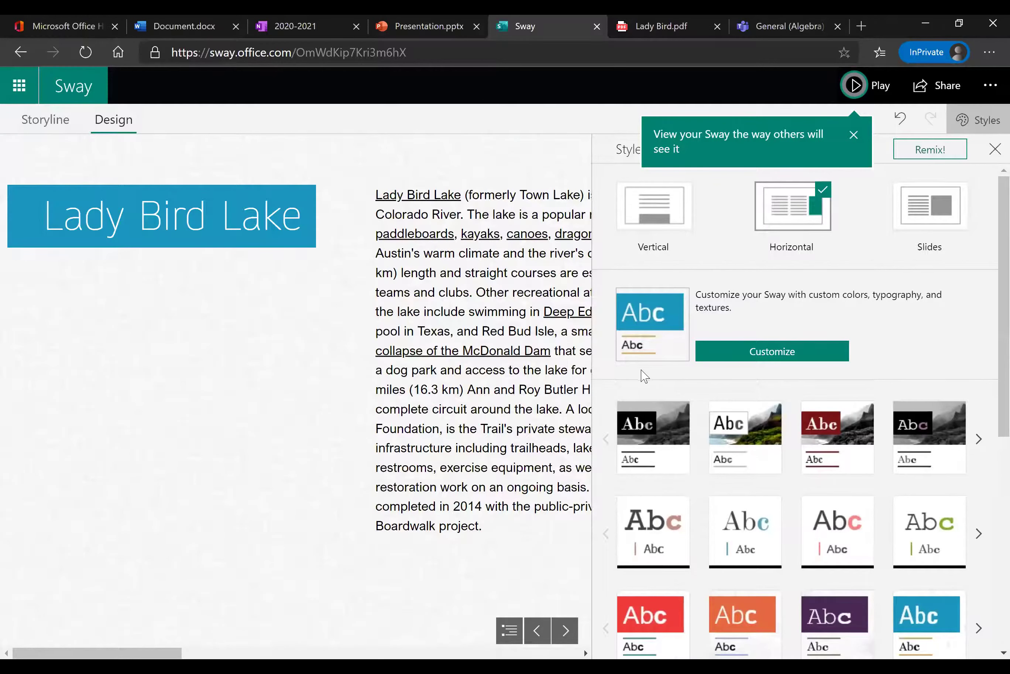
pyautogui.click(853, 136)
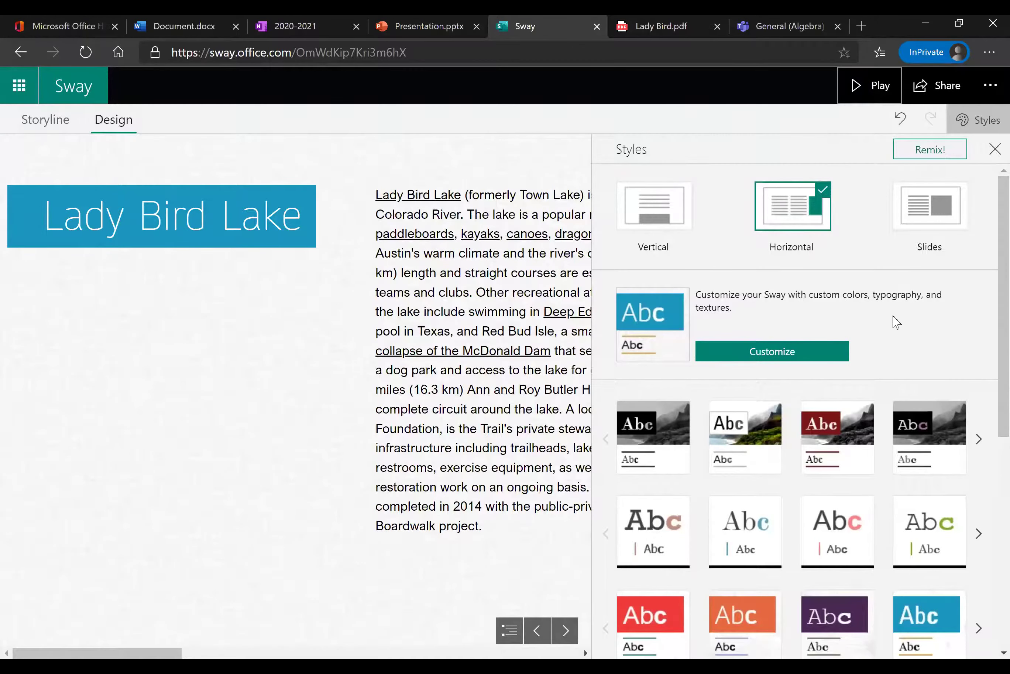
# Apply the solid pink style with white lettering to the Sway and dismiss the Remix tip.
pyautogui.scroll(-8, 895, 321)
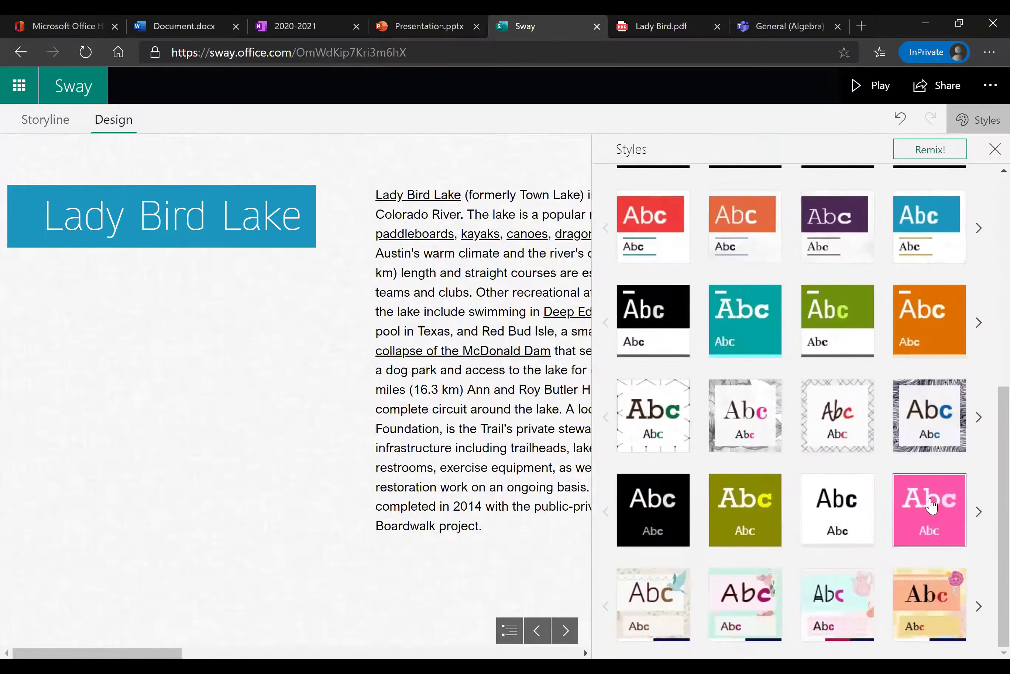
pyautogui.click(931, 505)
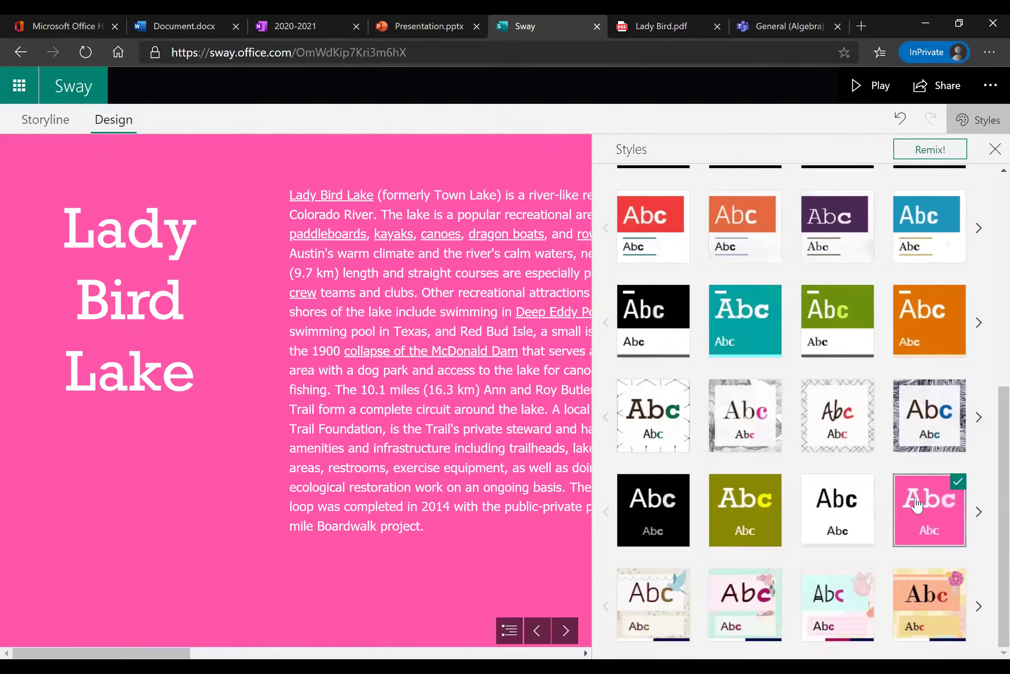
pyautogui.scroll(1, 828, 467)
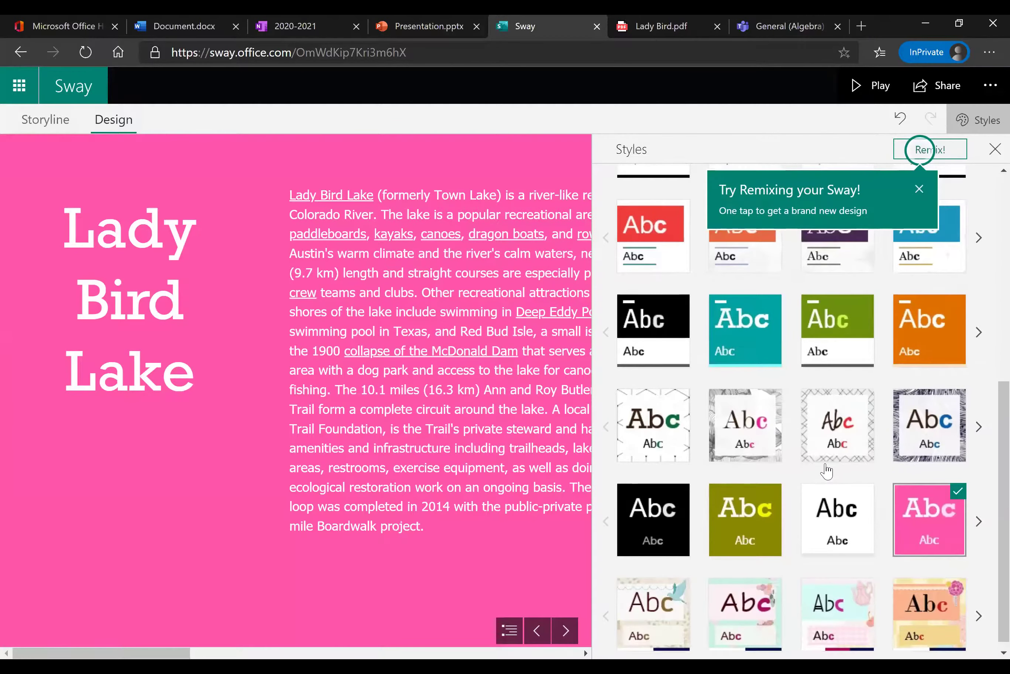
pyautogui.scroll(6, 827, 470)
pyautogui.scroll(2, 843, 460)
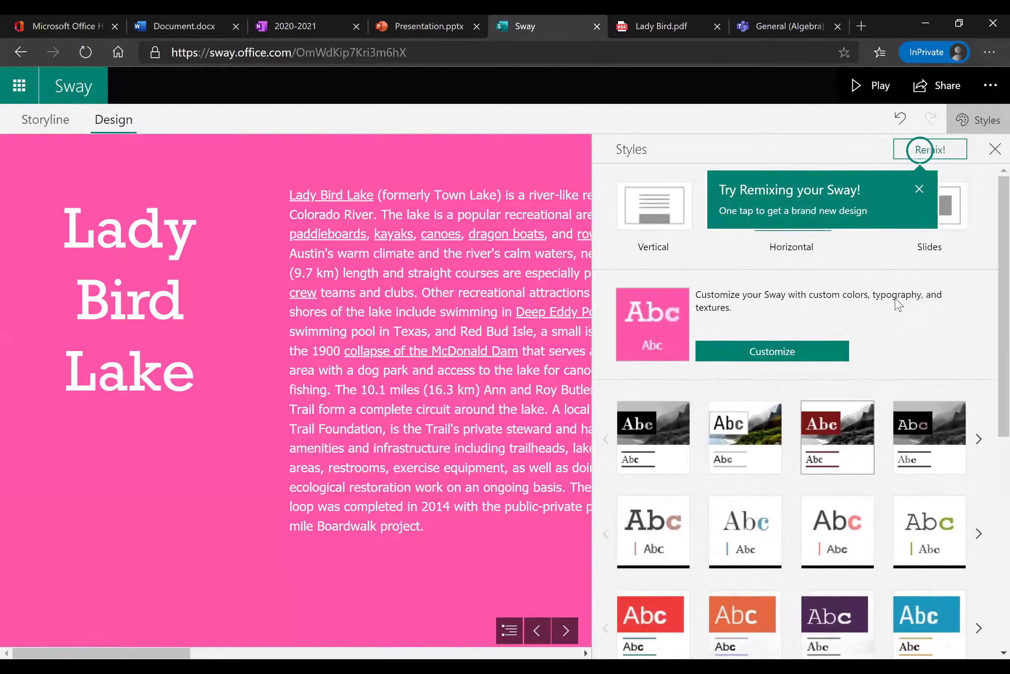
pyautogui.click(918, 189)
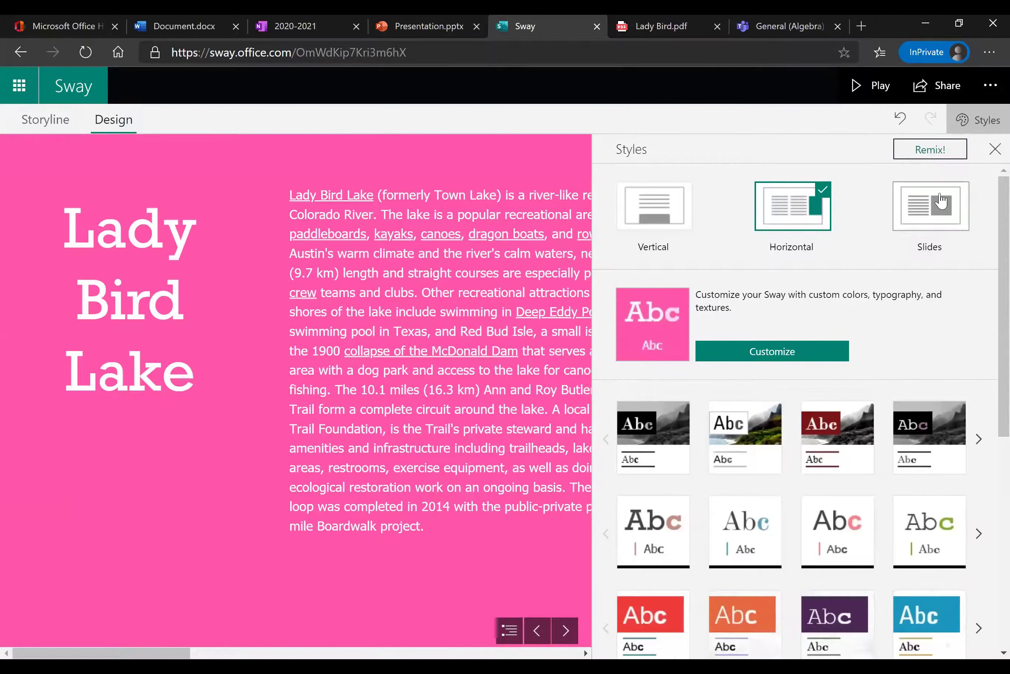
# Remix the Sway's design repeatedly to get a white vertical design with an underlined black title, and look through its content.
pyautogui.click(930, 150)
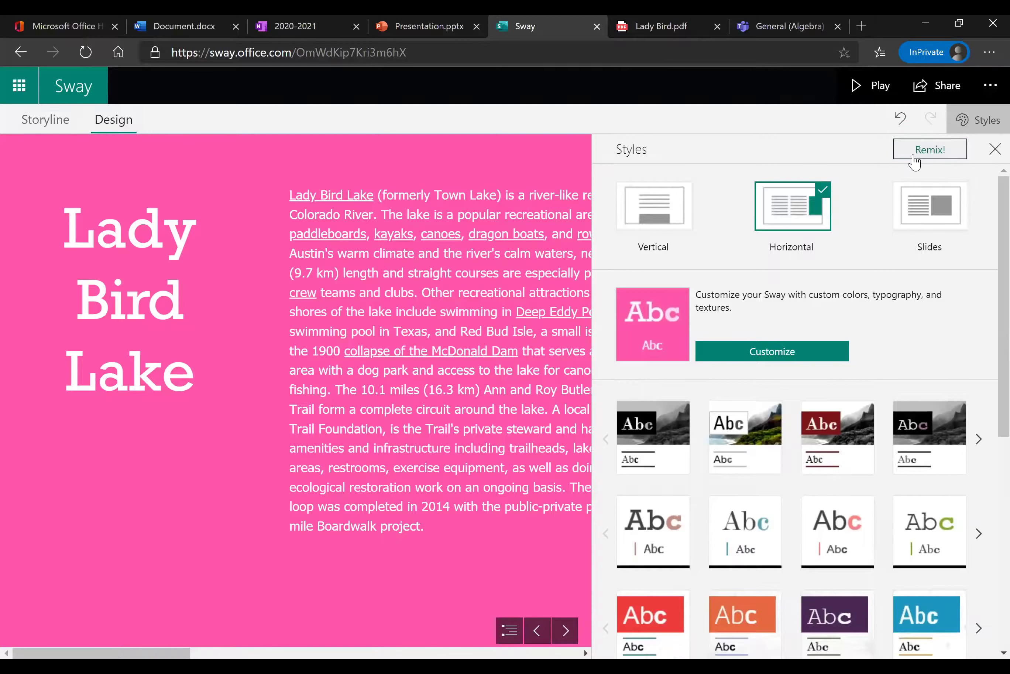
pyautogui.click(914, 156)
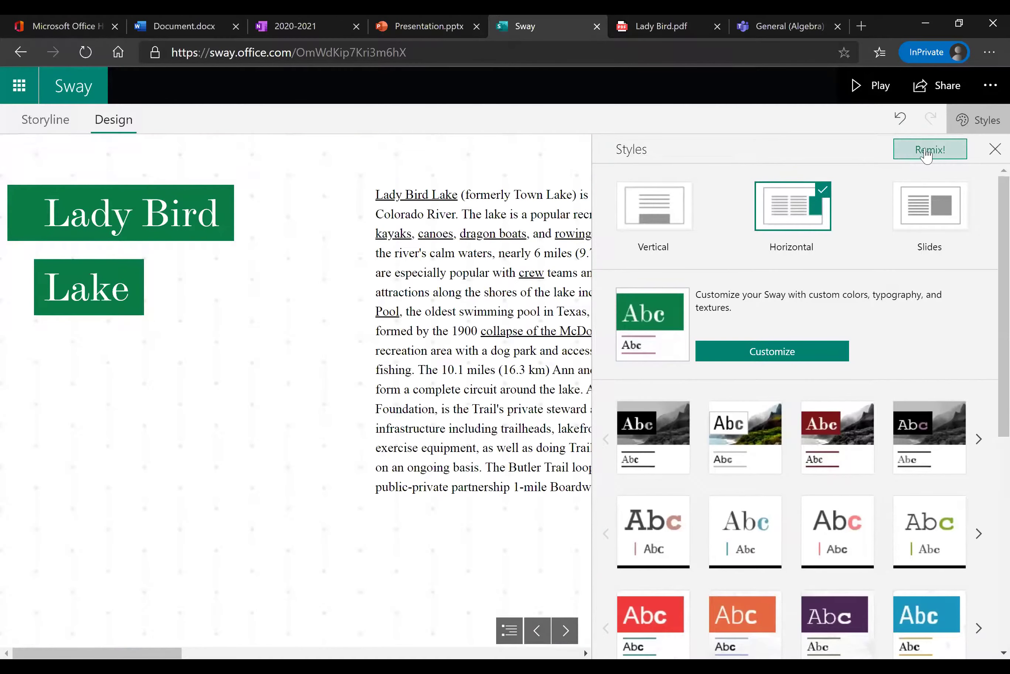
pyautogui.click(942, 152)
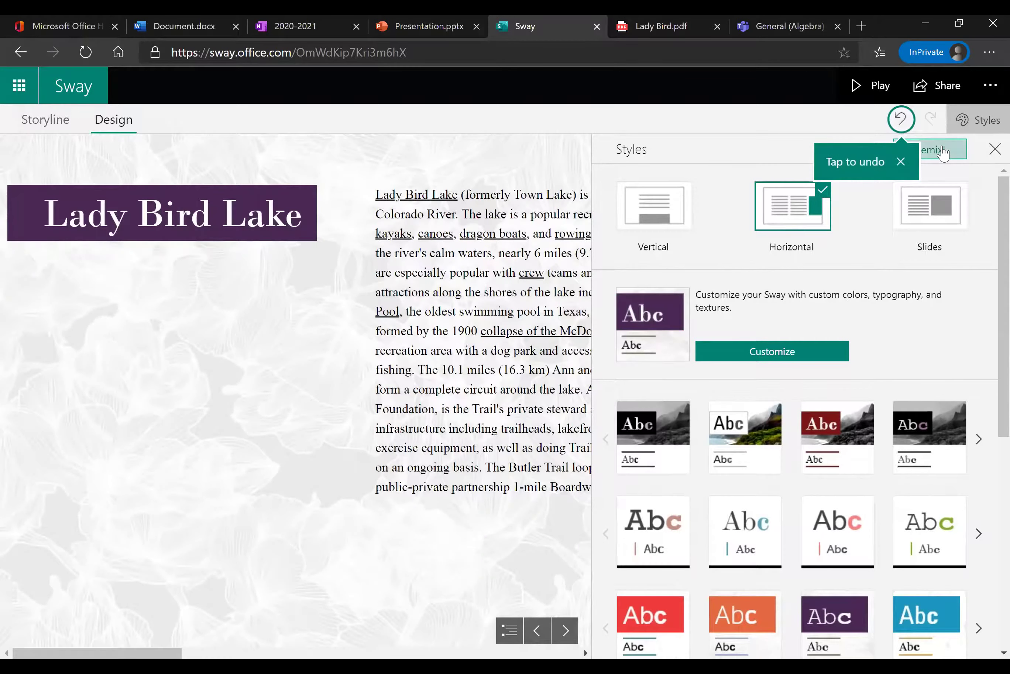
pyautogui.click(942, 152)
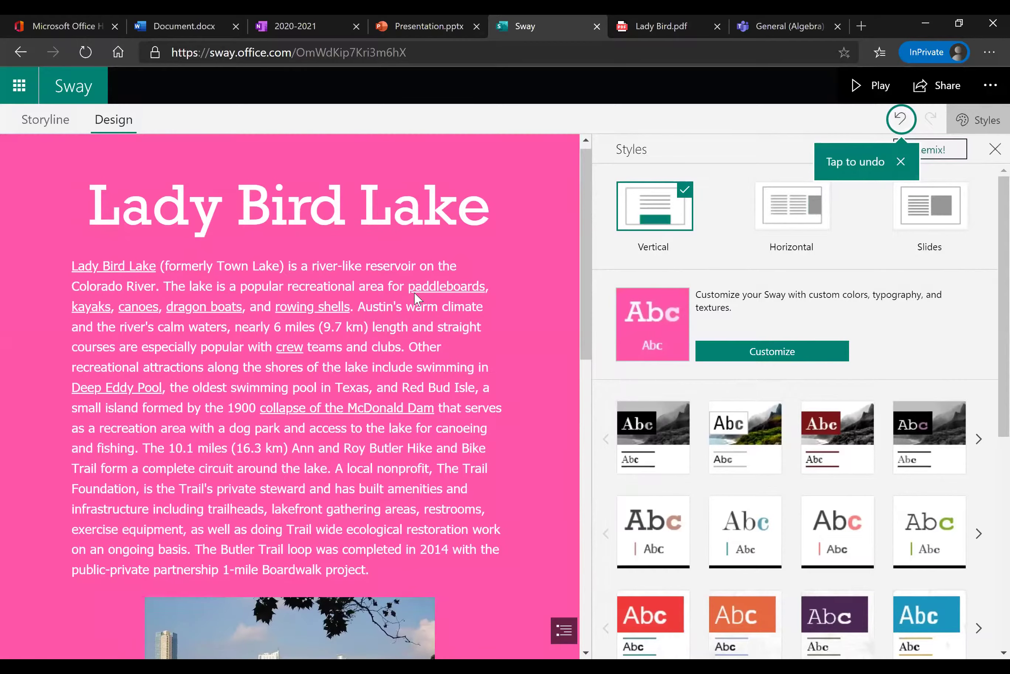
pyautogui.scroll(-10, 415, 299)
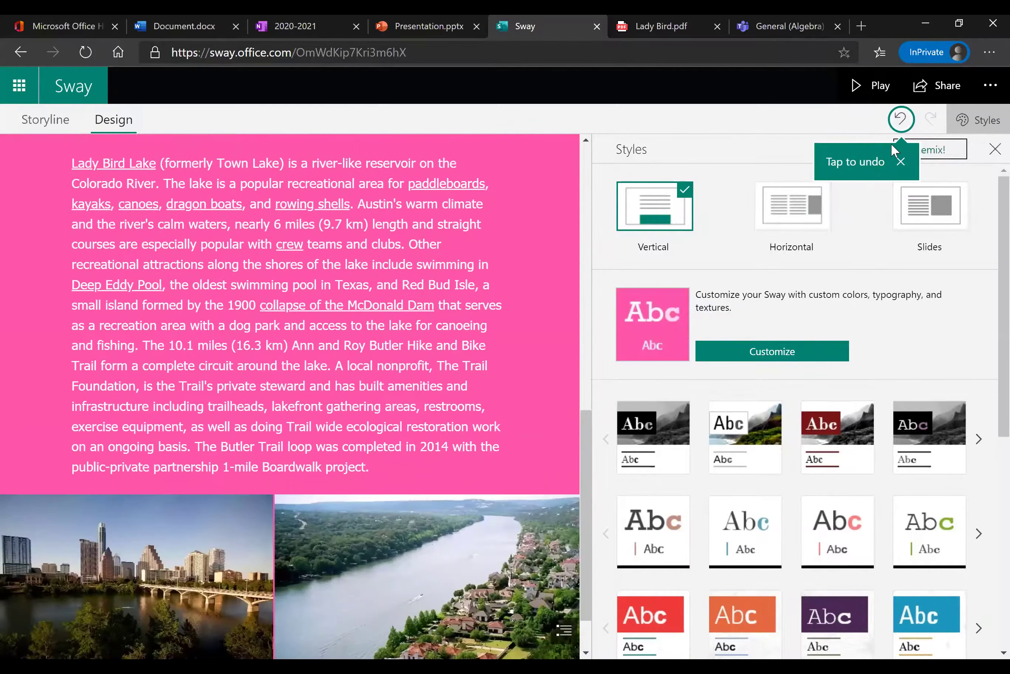
pyautogui.click(927, 152)
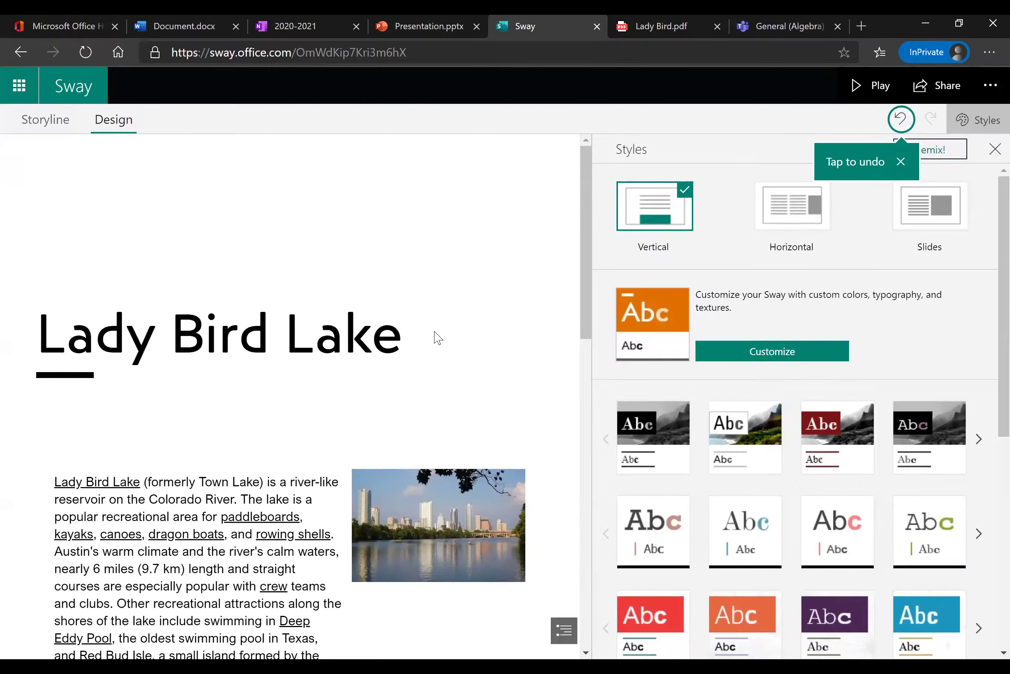
pyautogui.scroll(-8, 439, 340)
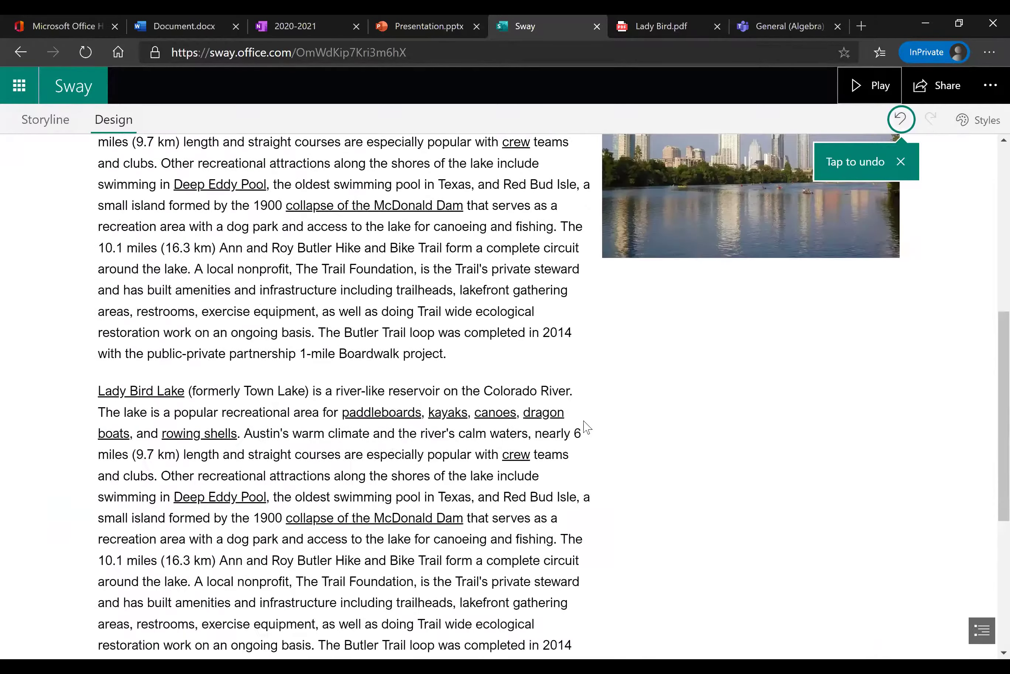
# Play the remixed Sway to review its design down to the two side-by-side lake photos, and return to editing.
pyautogui.click(876, 87)
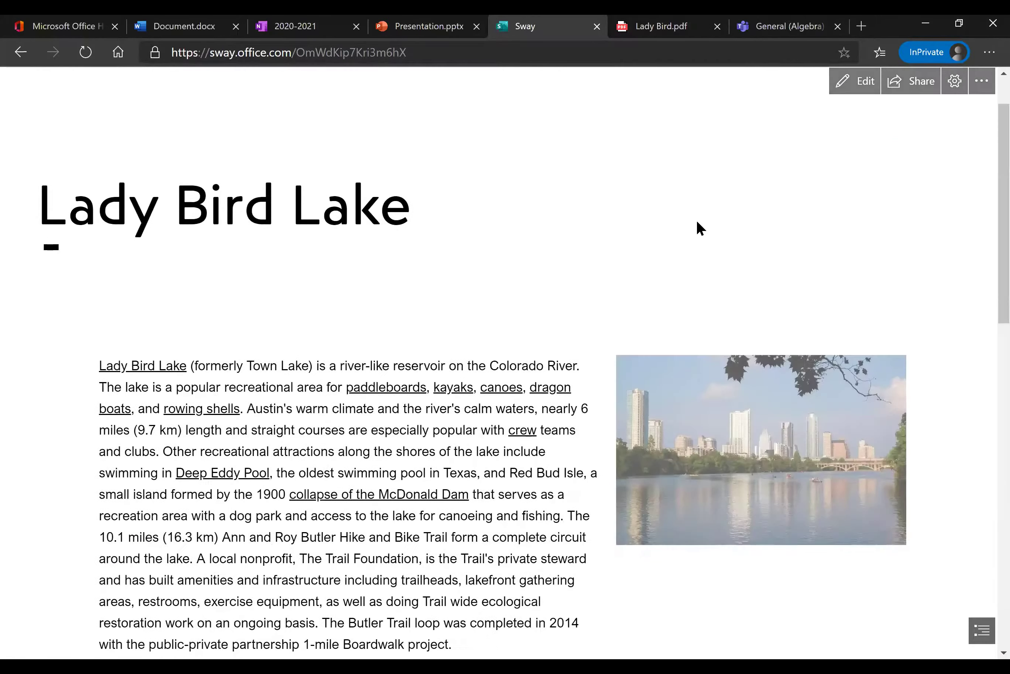
pyautogui.scroll(-6, 697, 223)
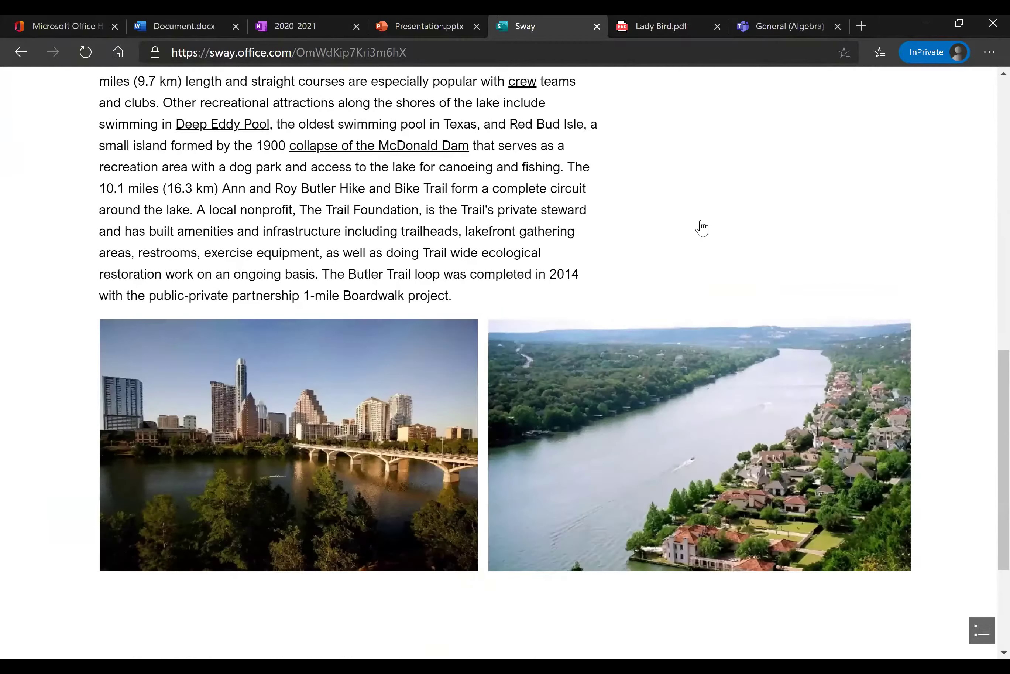
pyautogui.scroll(8, 703, 228)
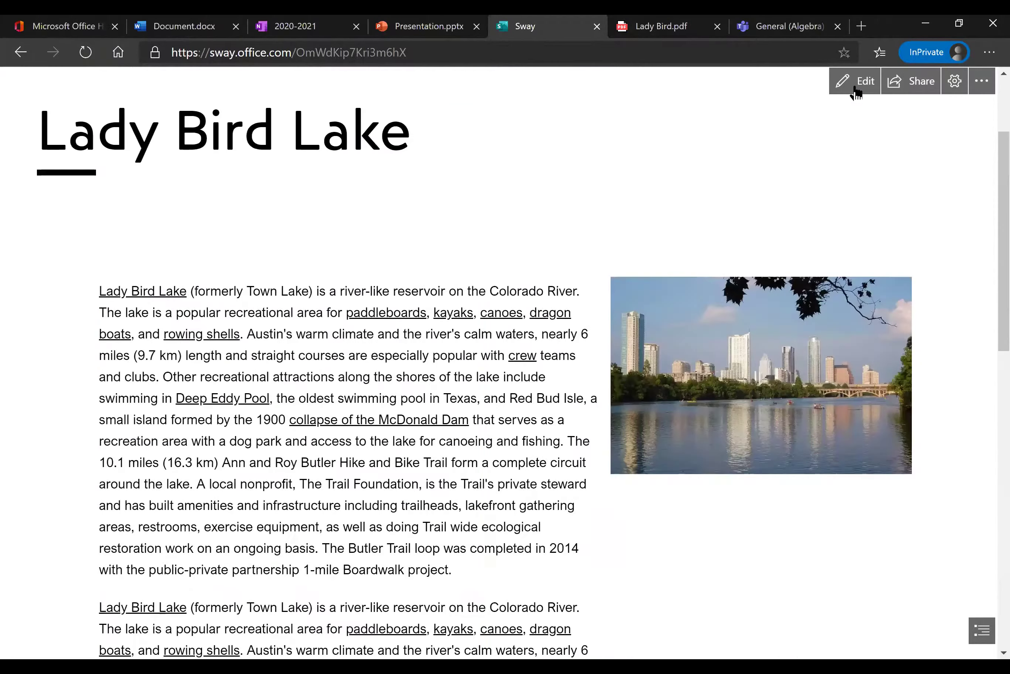
pyautogui.click(855, 89)
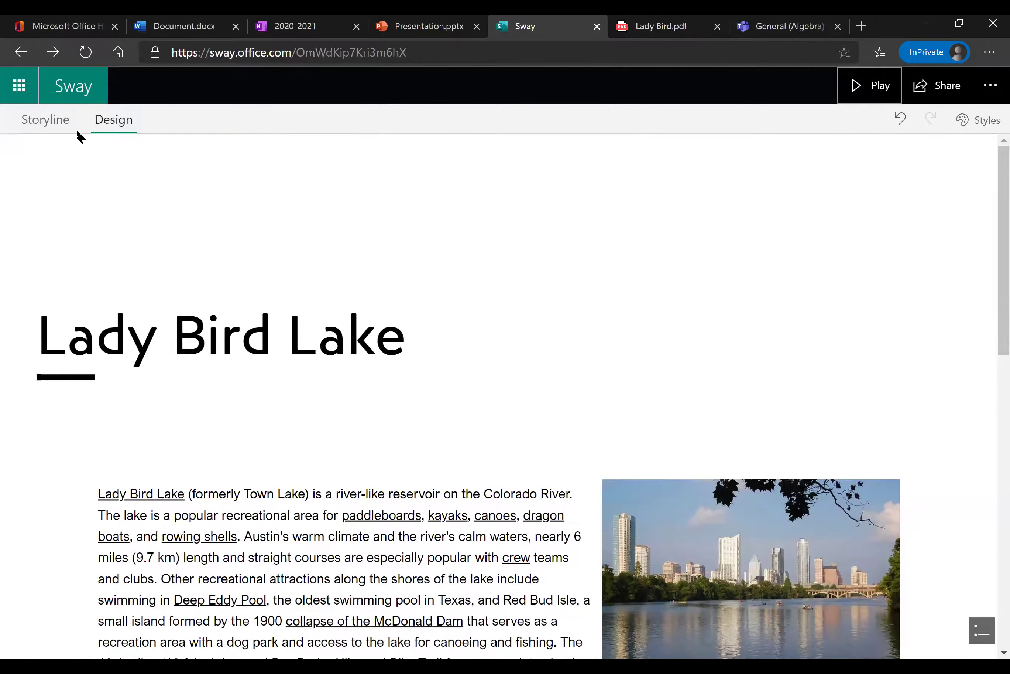
# Insert a Stack group directly below the Lady Bird Lake title card in the Storyline.
pyautogui.click(45, 122)
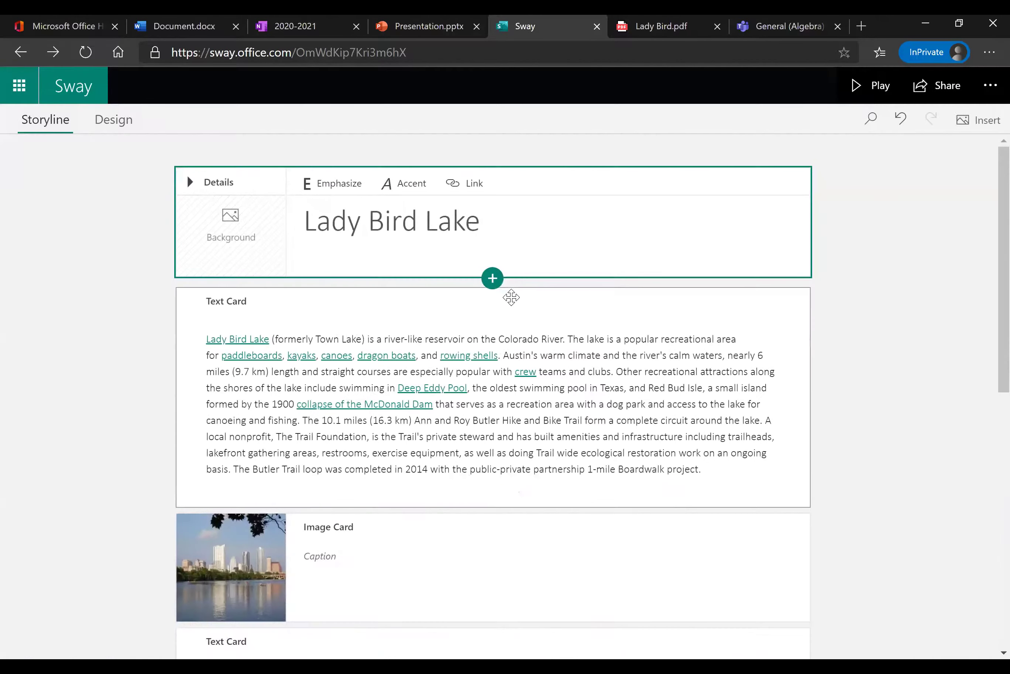
pyautogui.click(493, 280)
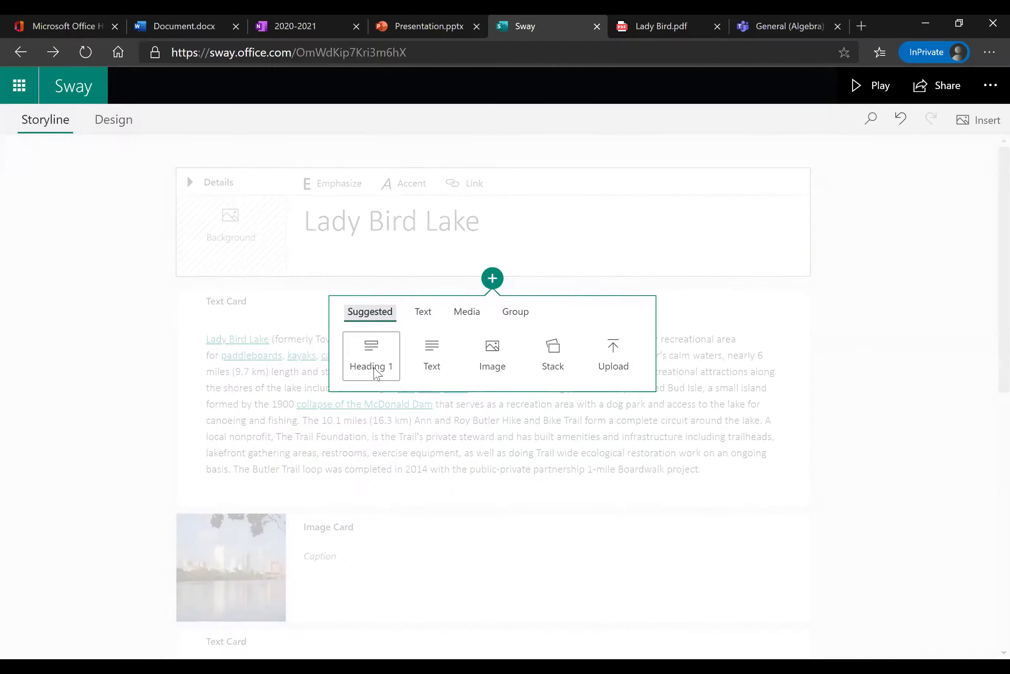
pyautogui.click(566, 360)
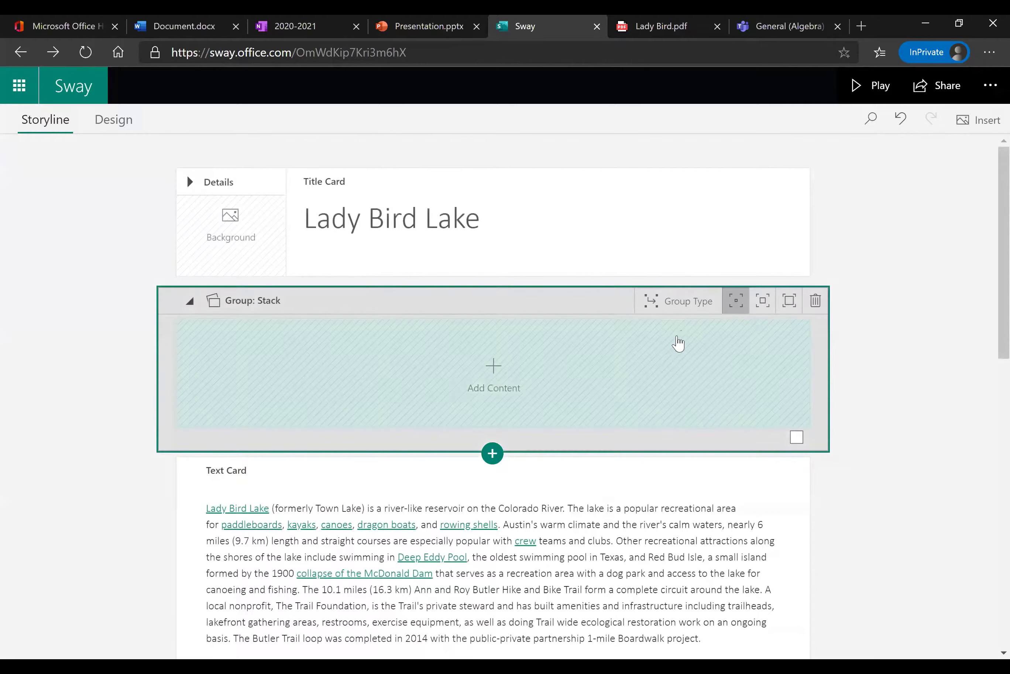
# Add an image card to the empty Stack group and run the suggested image search for Austin.
pyautogui.click(483, 364)
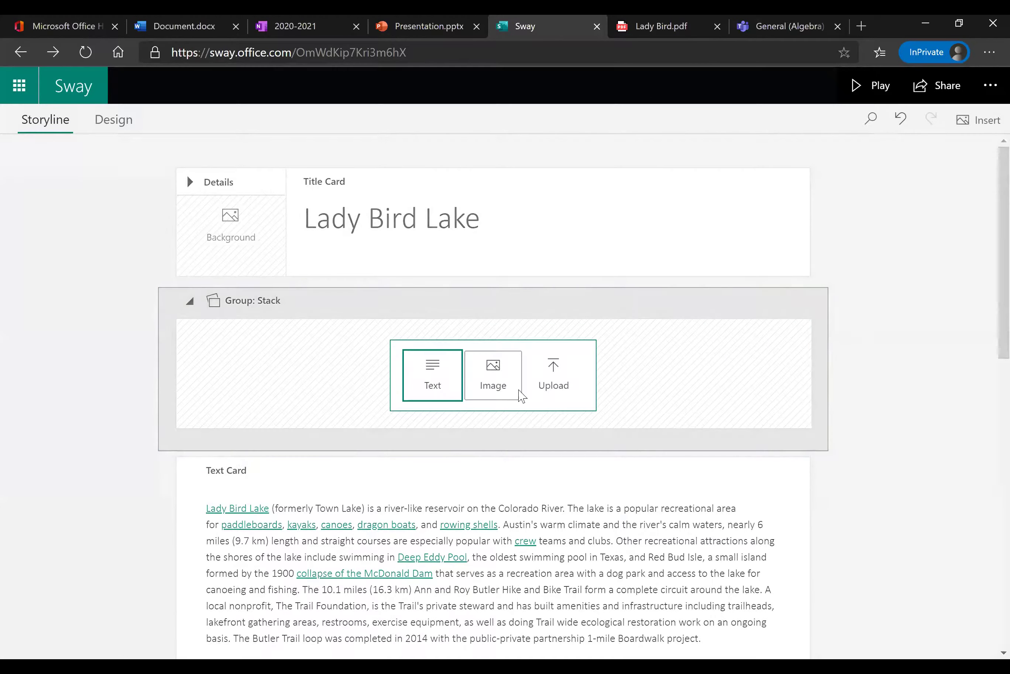
pyautogui.click(495, 376)
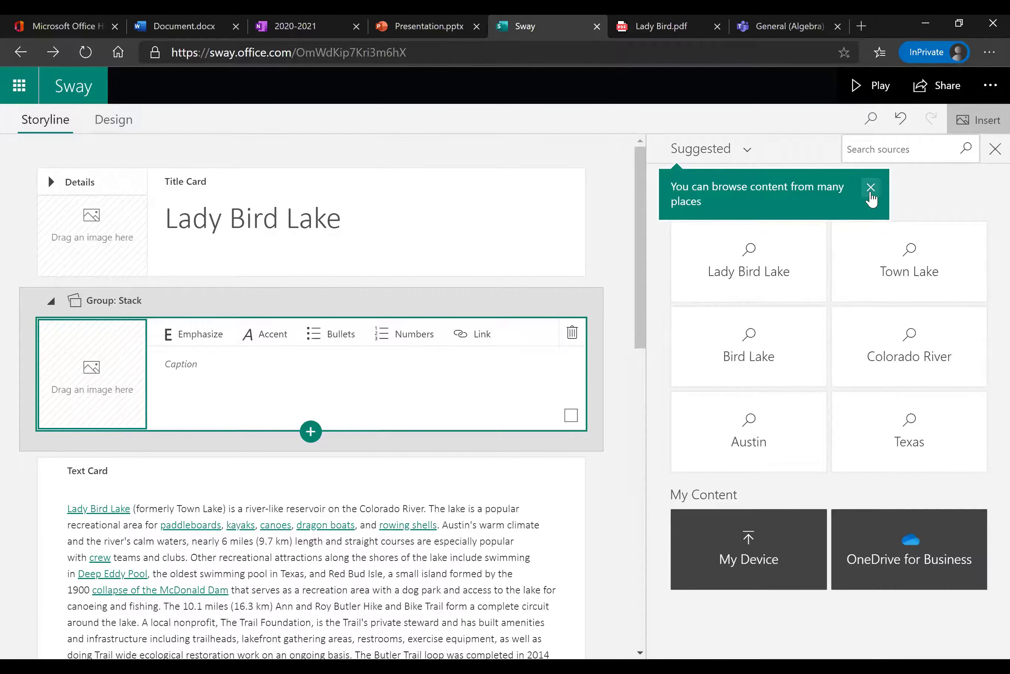
pyautogui.click(871, 188)
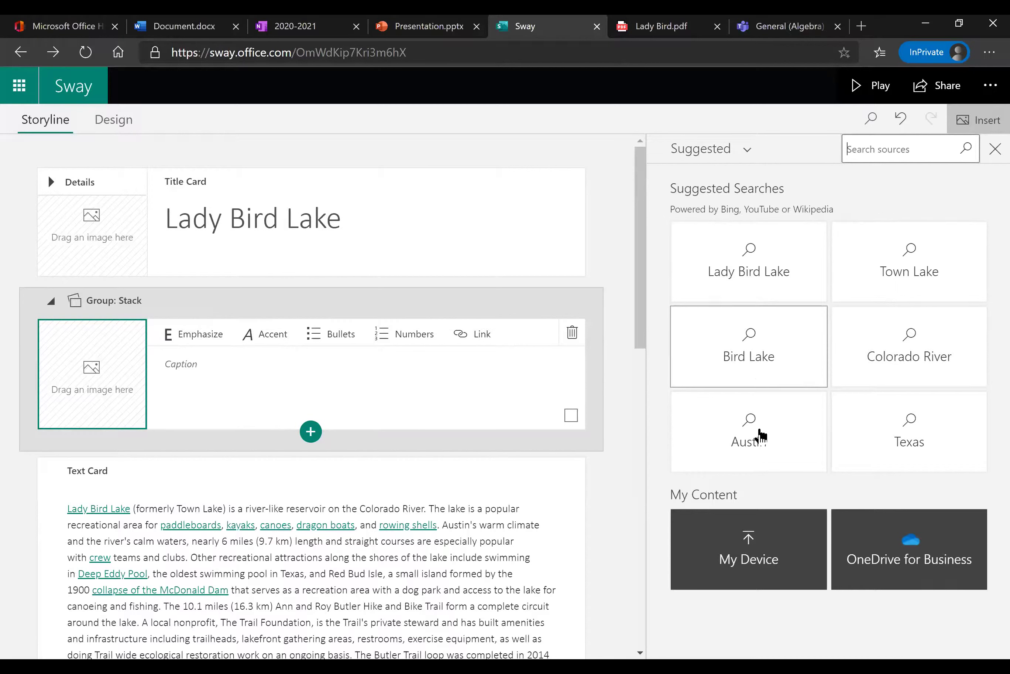
pyautogui.click(760, 436)
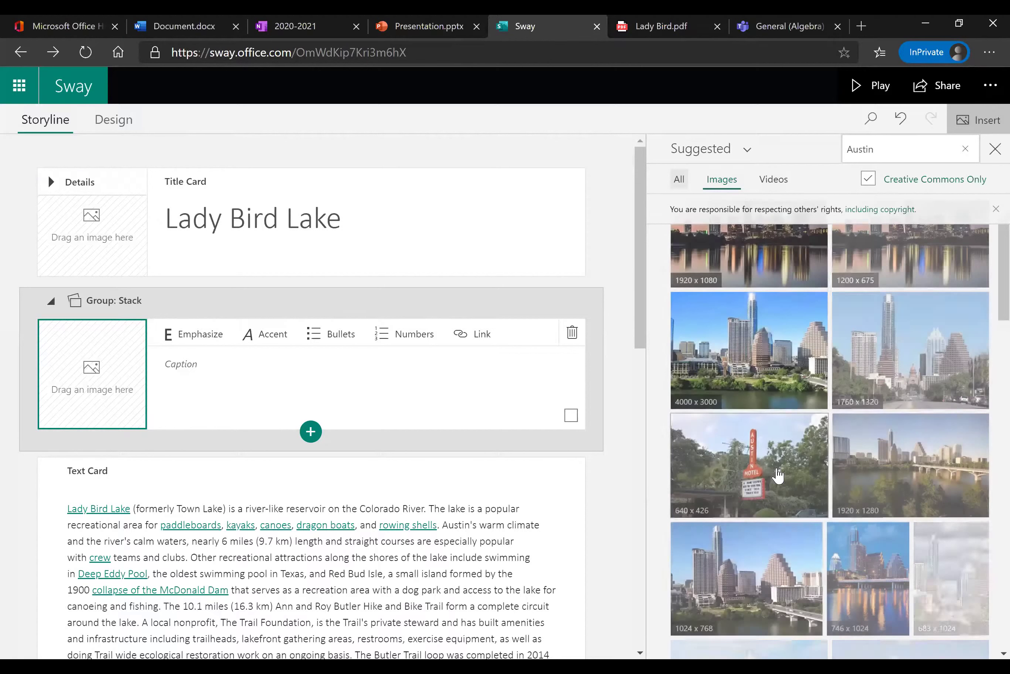
# Add six Austin photos, including the Austin Motel sign and downtown skyline shots, to the Stack group and close the image search.
pyautogui.click(738, 483)
pyautogui.click(924, 474)
pyautogui.click(796, 554)
pyautogui.click(868, 565)
pyautogui.click(934, 567)
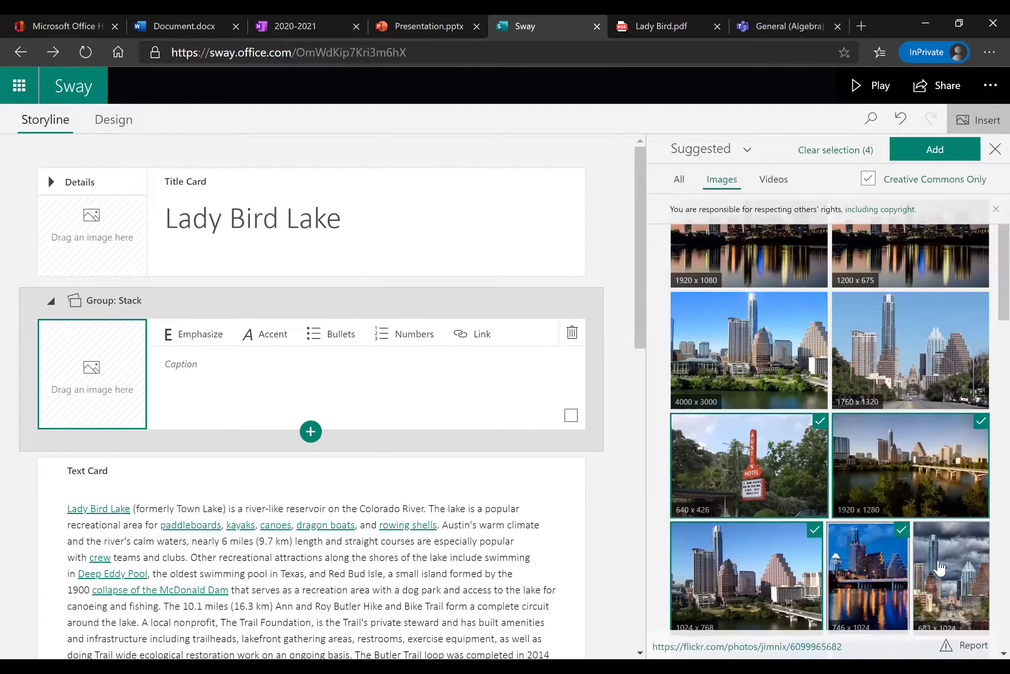
pyautogui.click(897, 370)
pyautogui.click(941, 157)
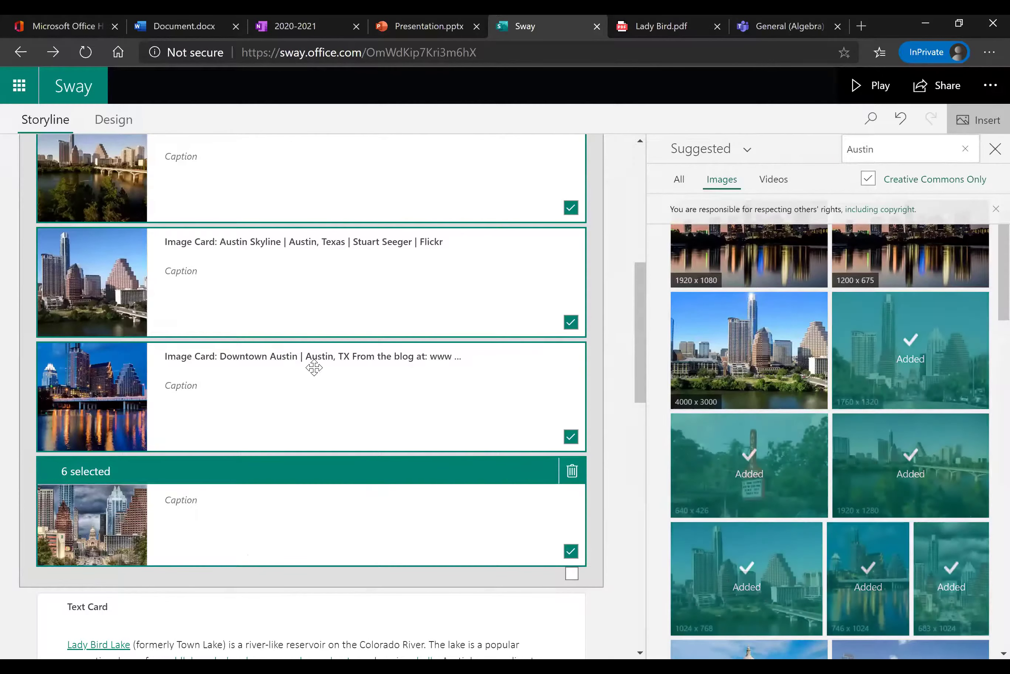
pyautogui.scroll(5, 314, 367)
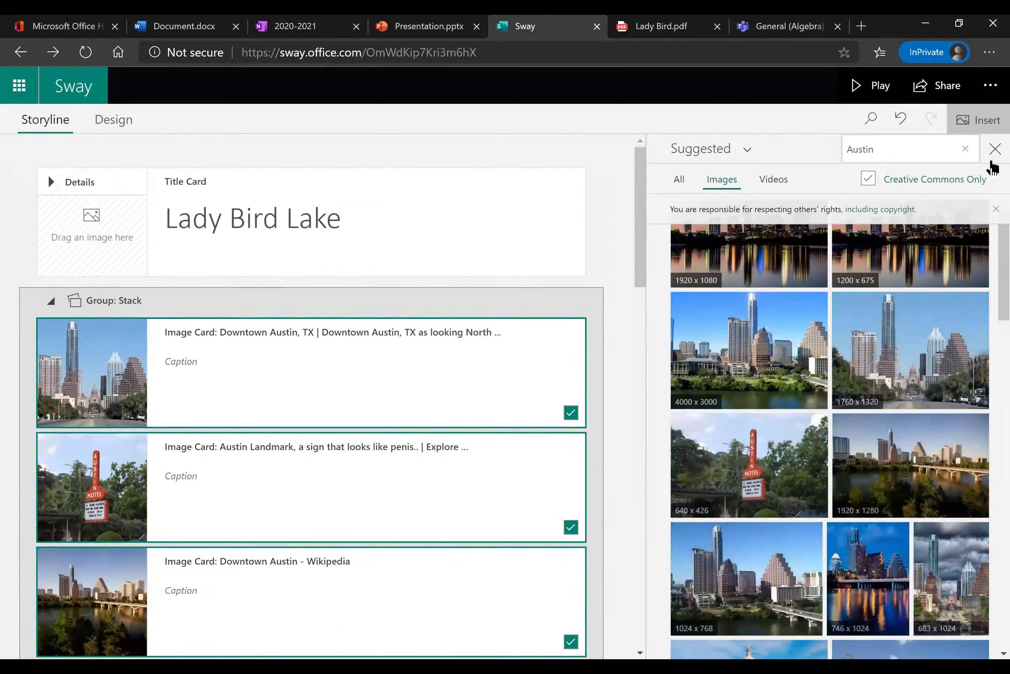
pyautogui.click(992, 156)
# Play the Sway, flip repeatedly through the Austin photo stack beside the text, and look over the content below it.
pyautogui.click(878, 94)
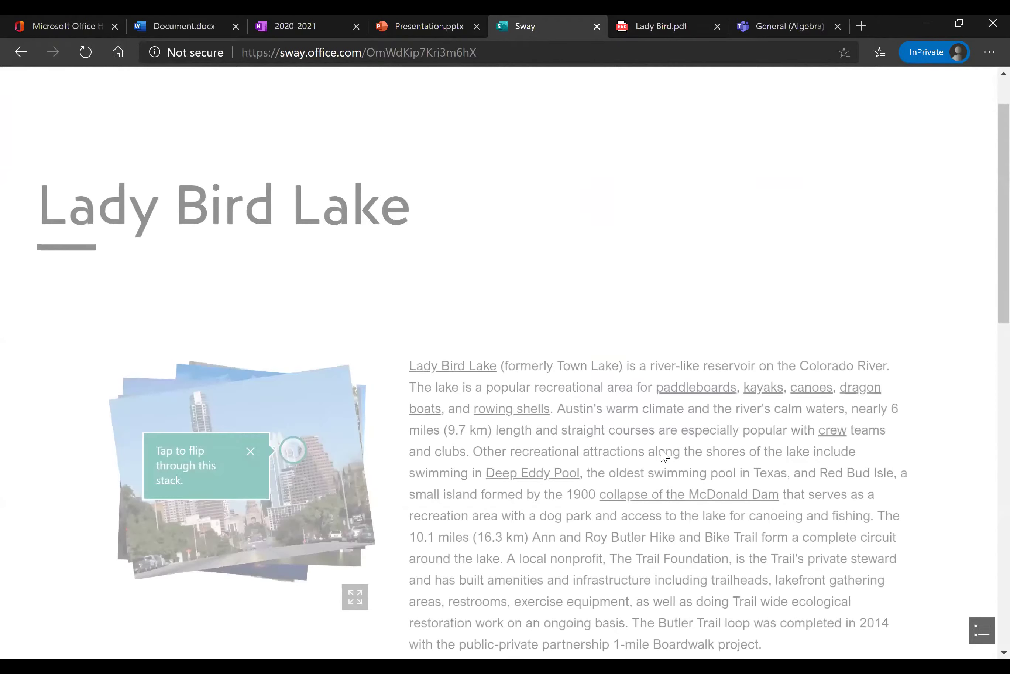
pyautogui.scroll(-1, 267, 368)
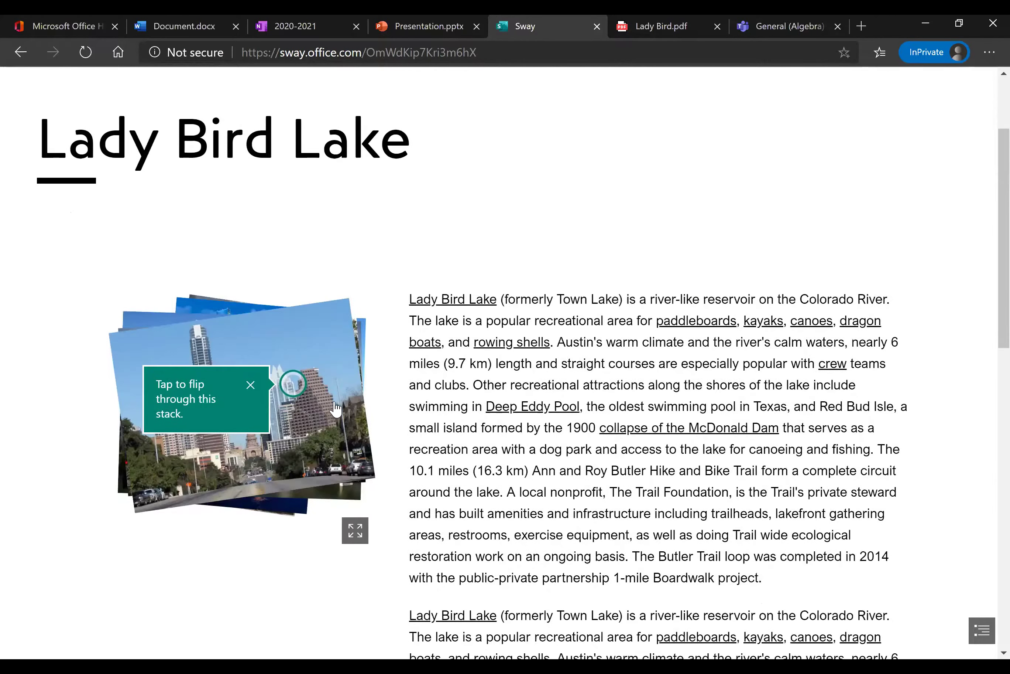
pyautogui.click(321, 421)
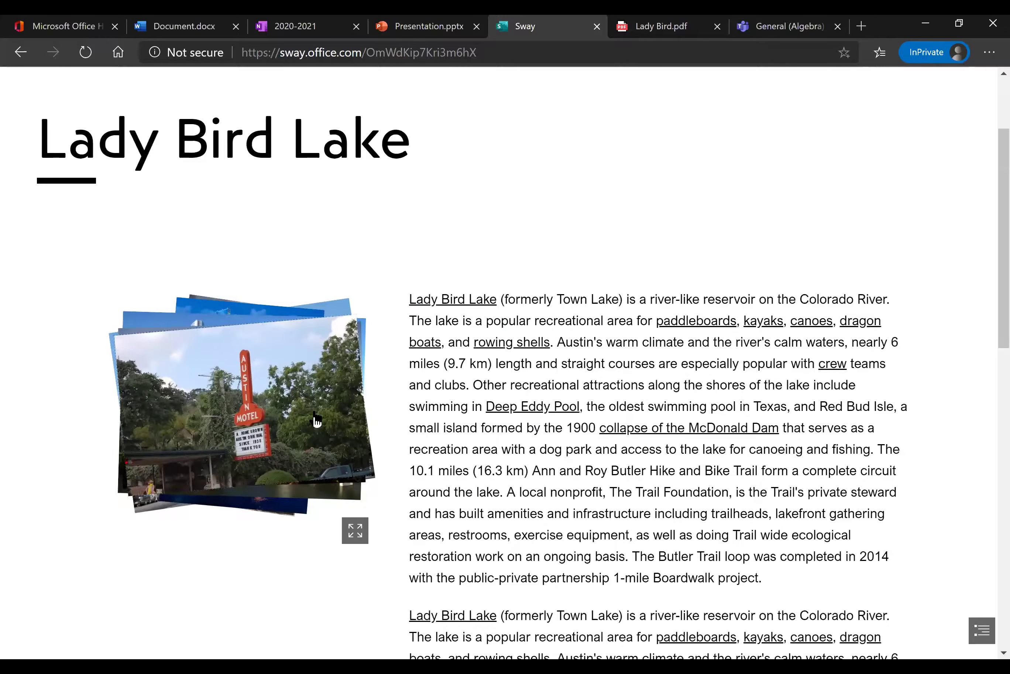
pyautogui.click(317, 420)
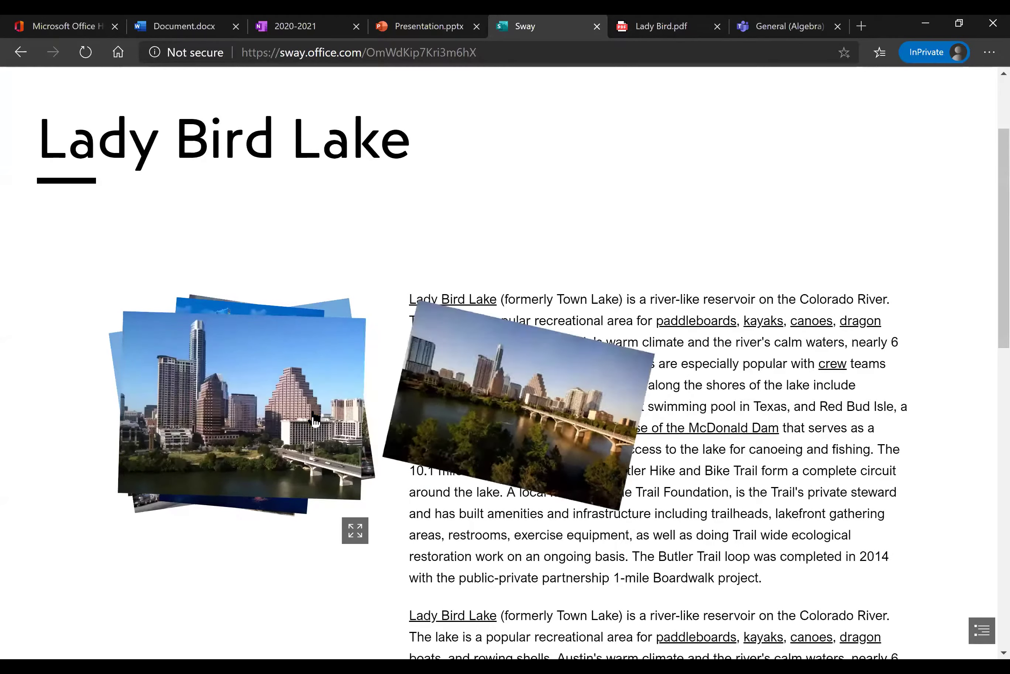
pyautogui.click(313, 412)
pyautogui.click(313, 412)
pyautogui.click(313, 411)
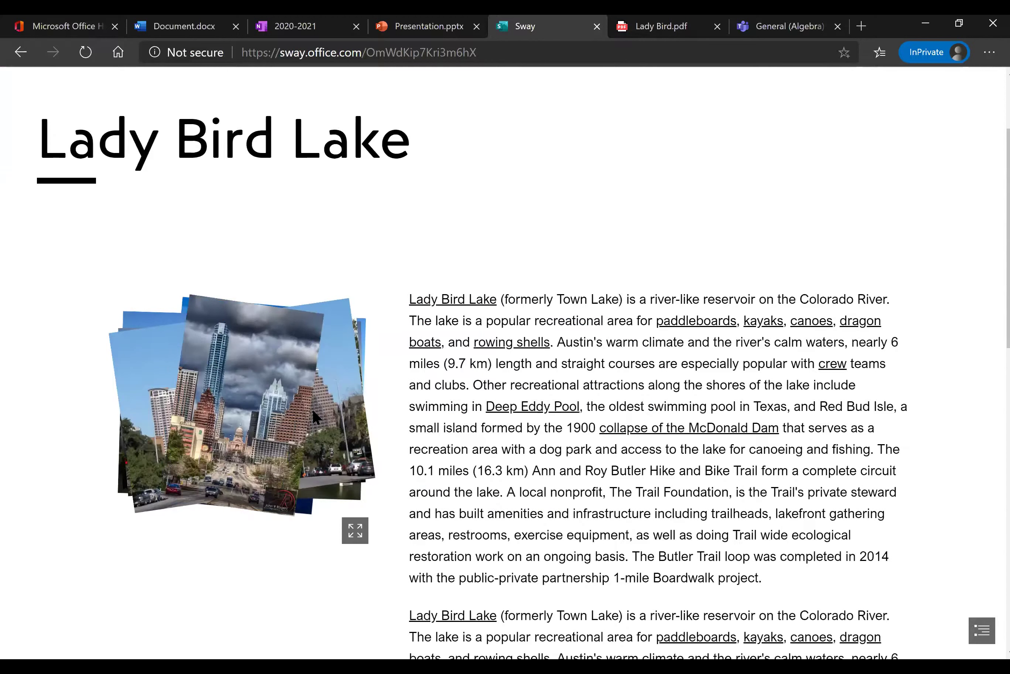
pyautogui.click(295, 411)
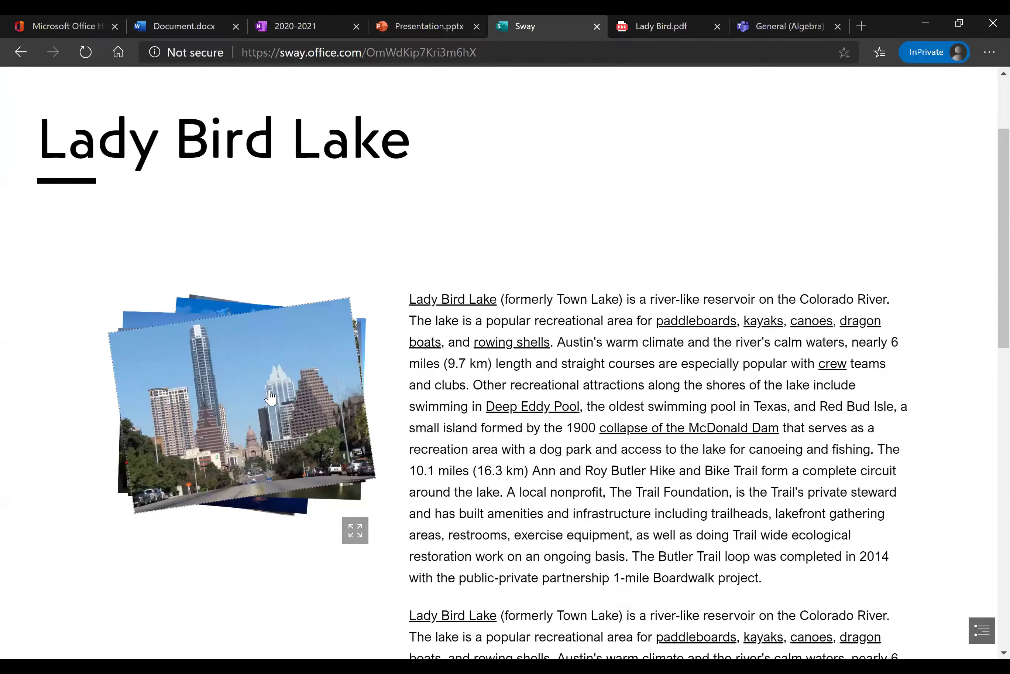
pyautogui.click(270, 395)
pyautogui.click(270, 392)
pyautogui.click(270, 389)
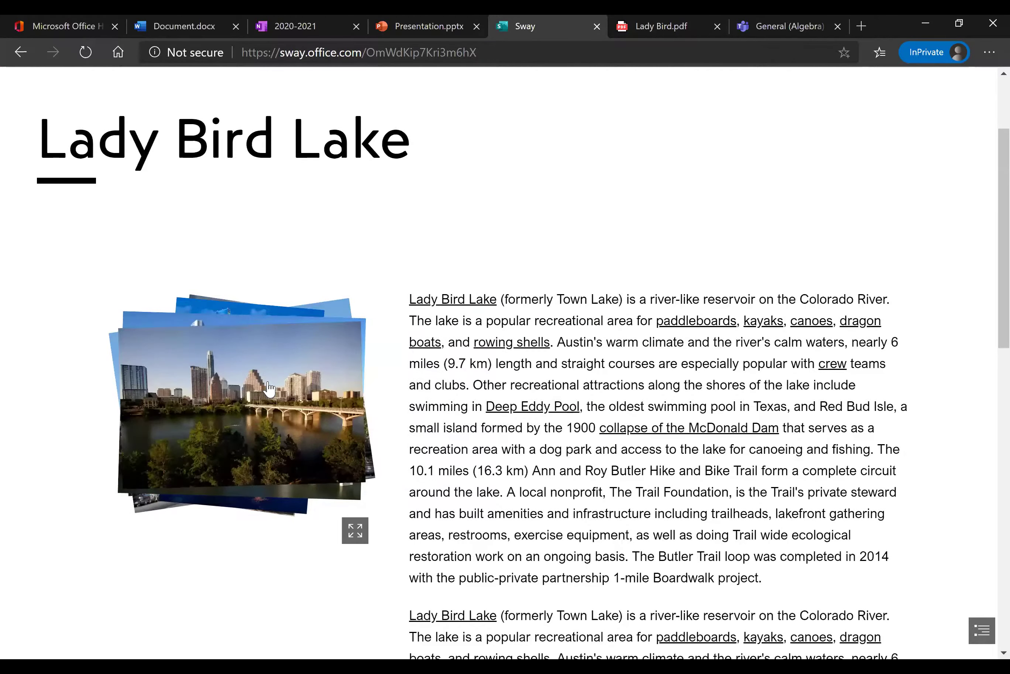
pyautogui.click(269, 388)
pyautogui.scroll(-10, 549, 385)
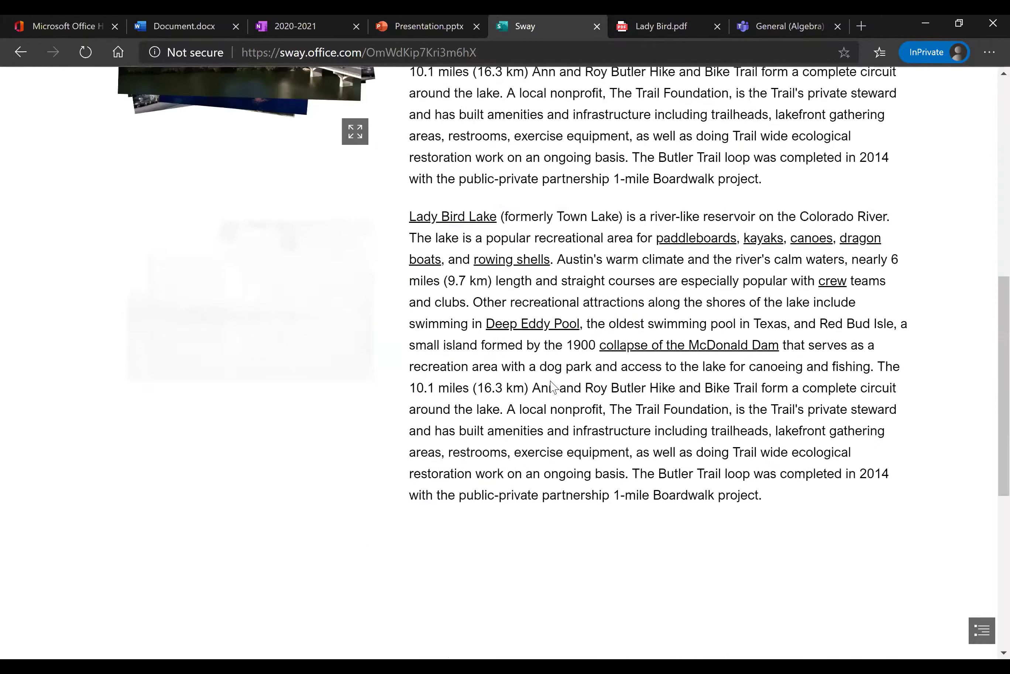
pyautogui.scroll(8, 550, 384)
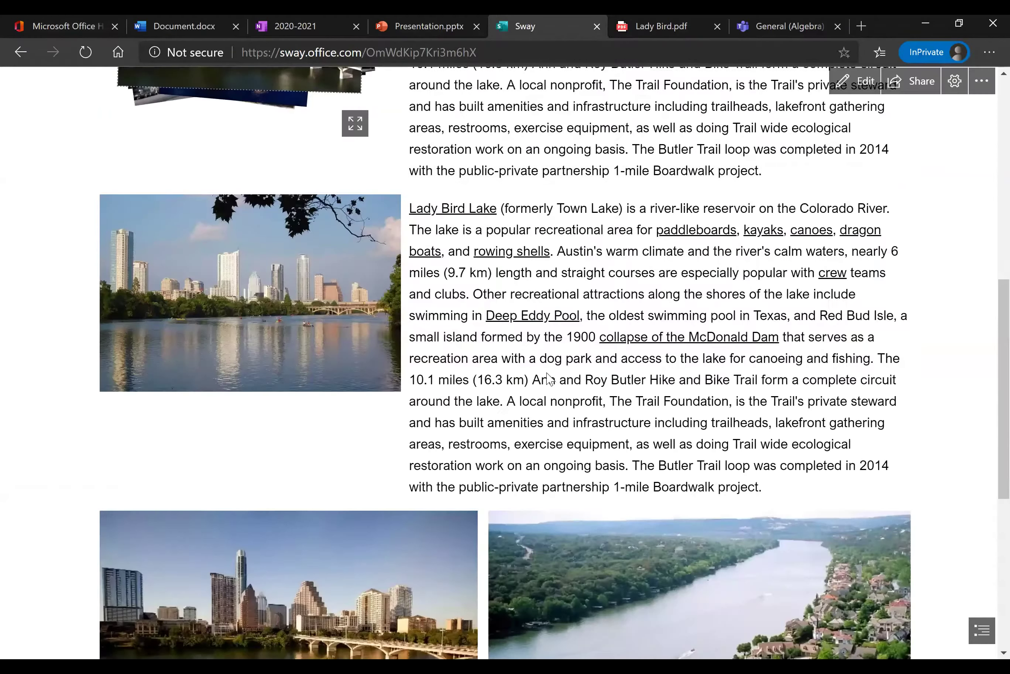
pyautogui.scroll(10, 548, 378)
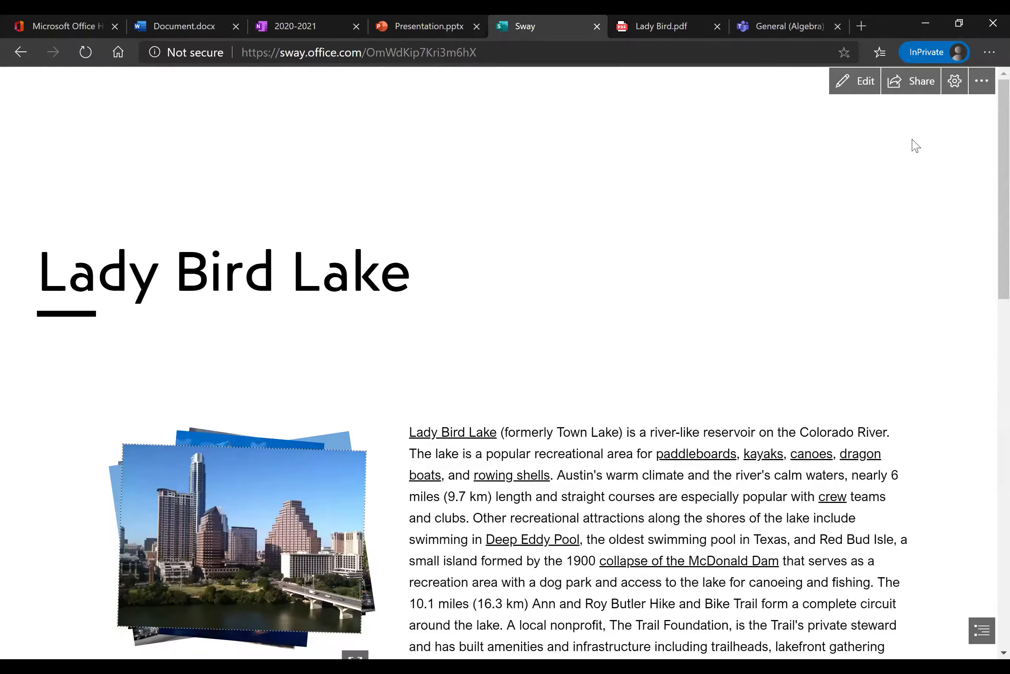
# Set the Sway's share link to invite people to edit, copy it, and look through the page to its end.
pyautogui.click(921, 92)
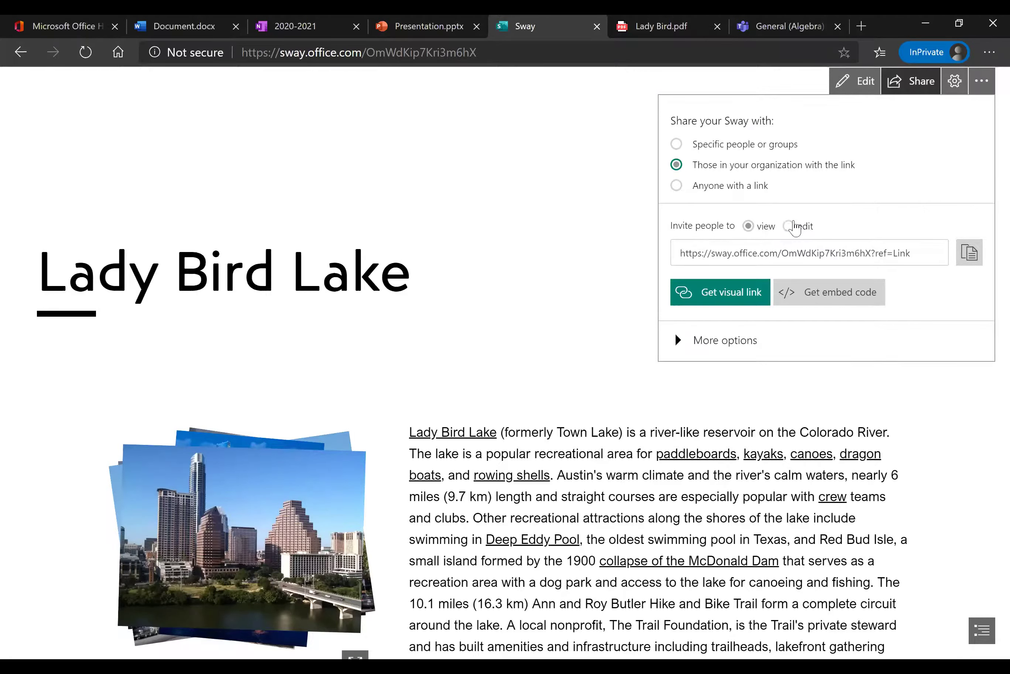
pyautogui.click(790, 227)
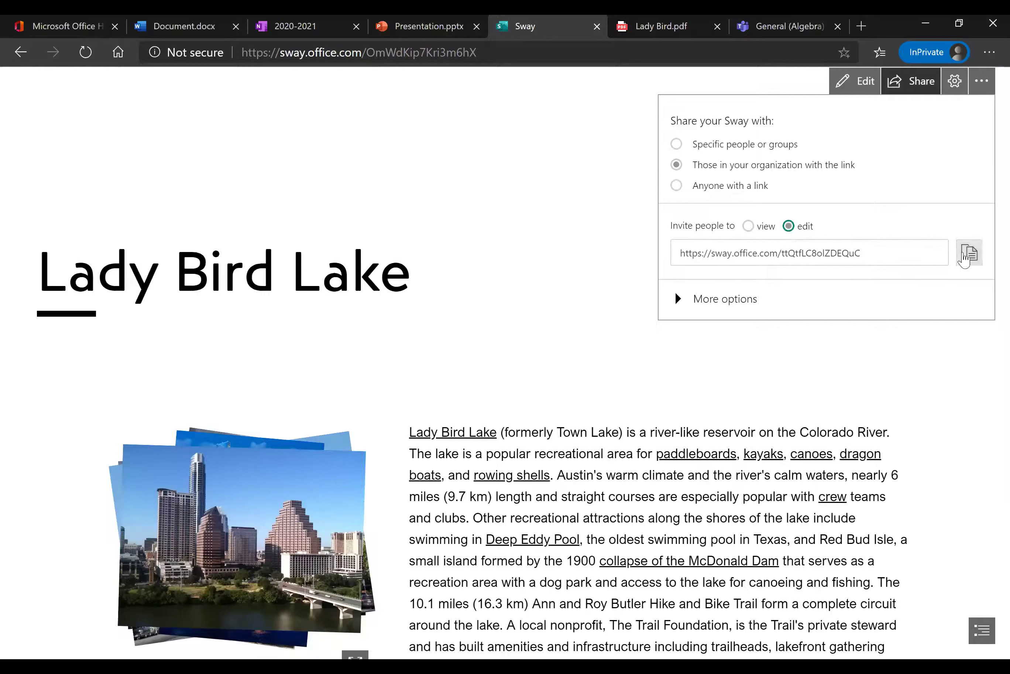
pyautogui.click(962, 256)
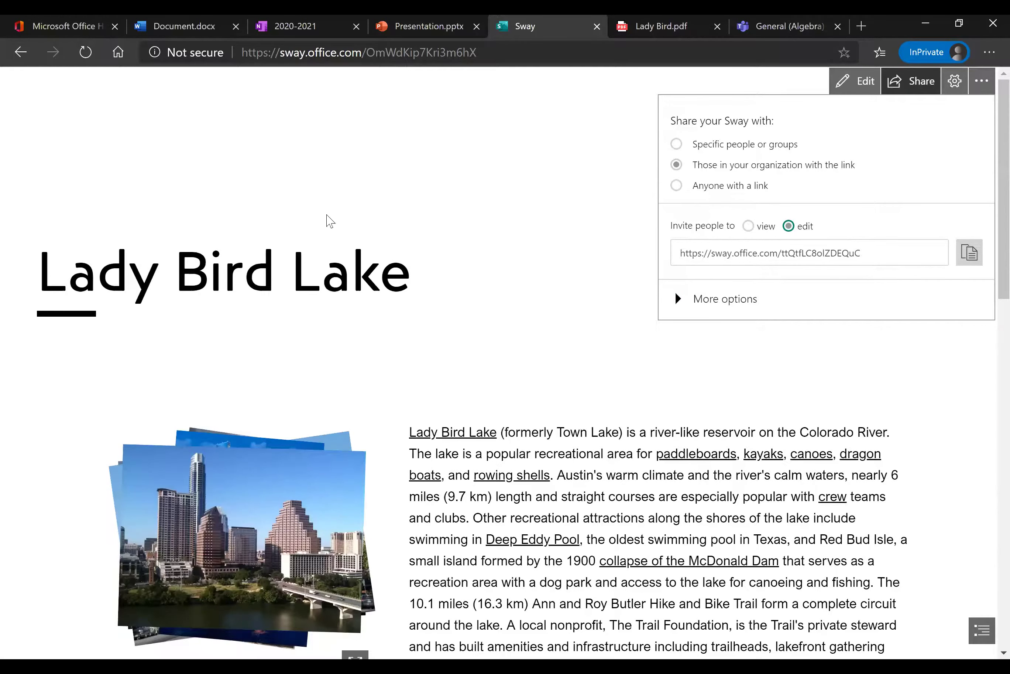
pyautogui.scroll(-10, 479, 283)
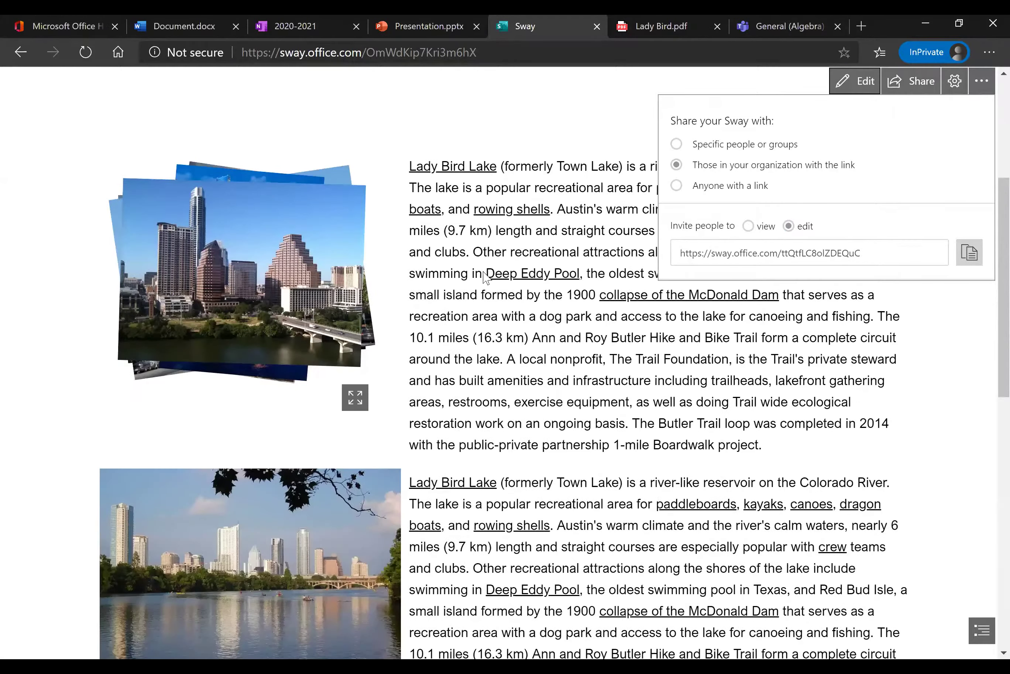
pyautogui.scroll(-8, 500, 287)
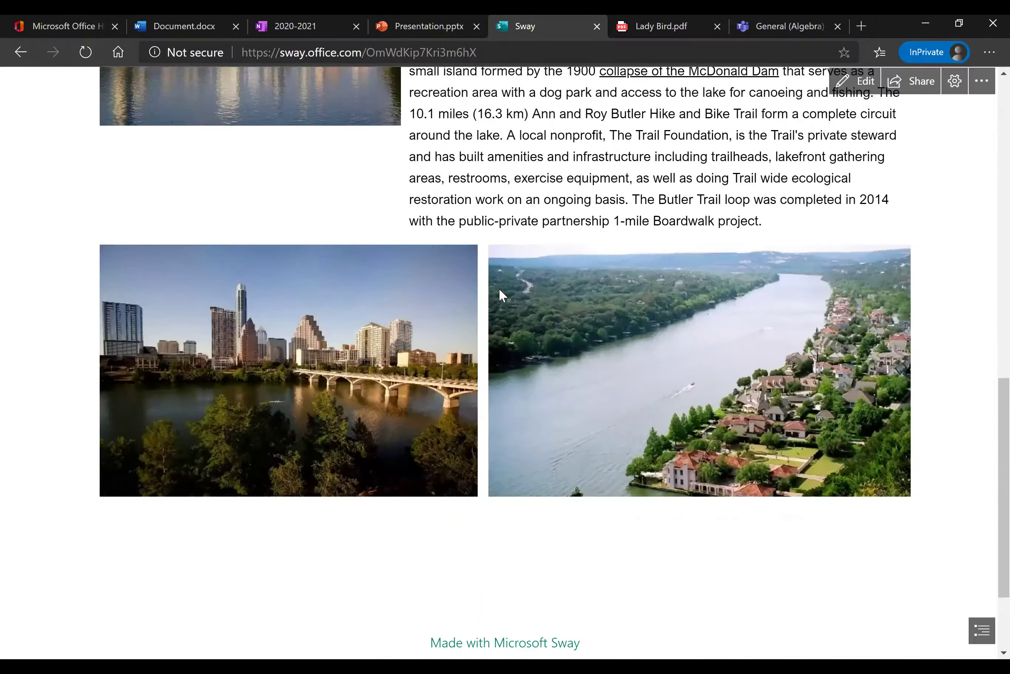
pyautogui.scroll(18, 500, 288)
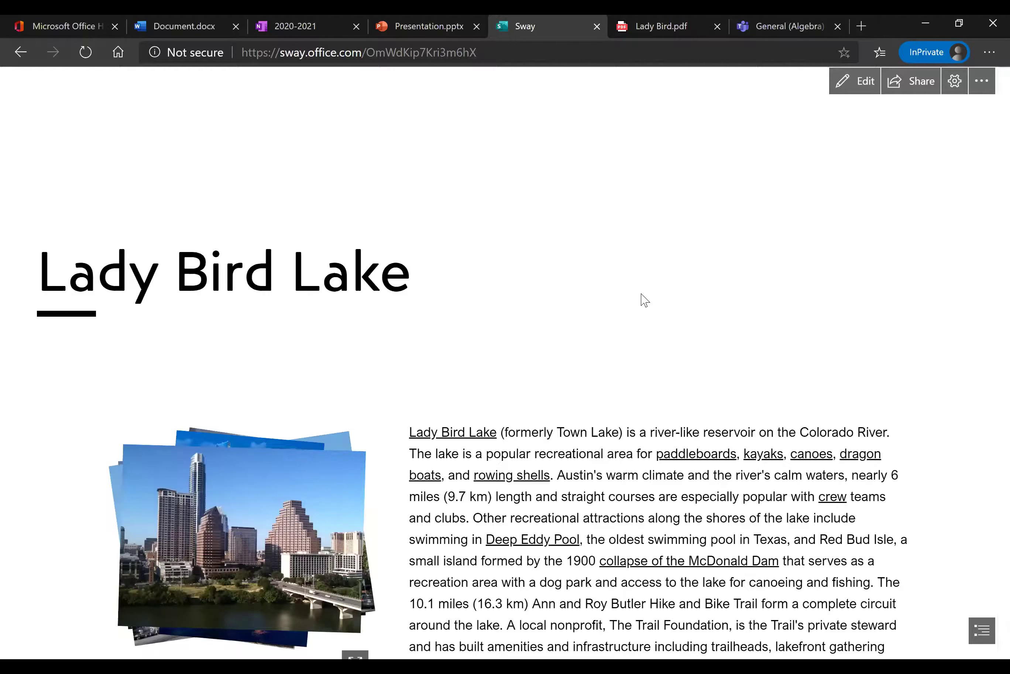
# Switch to the Lady Bird PDF, look through its pages, and start Read aloud from the first page.
pyautogui.click(668, 27)
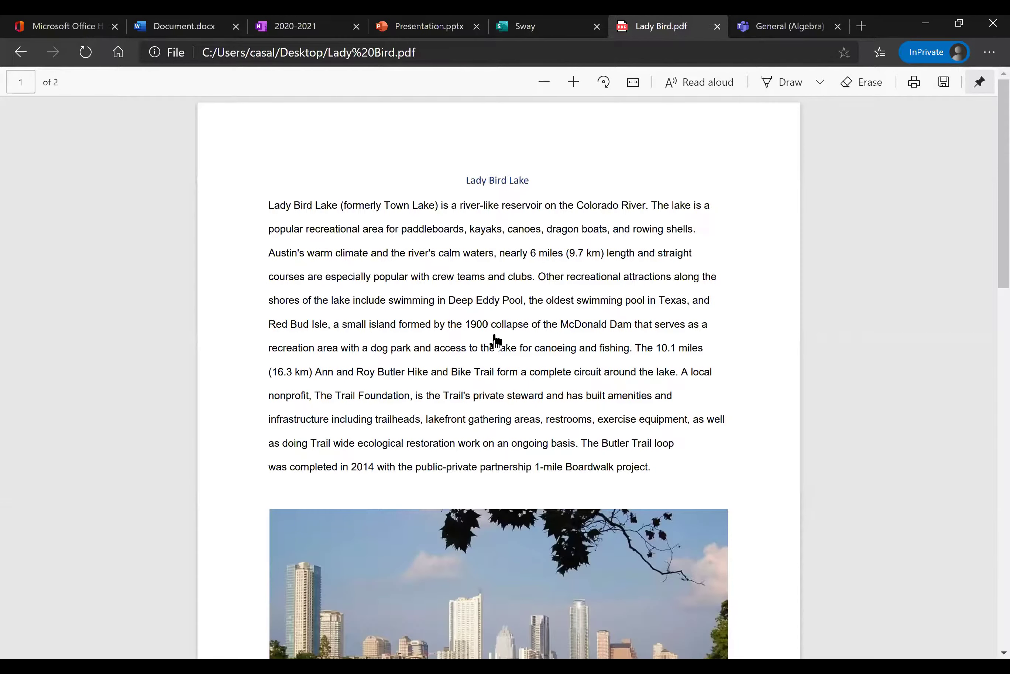
pyautogui.scroll(-15, 491, 334)
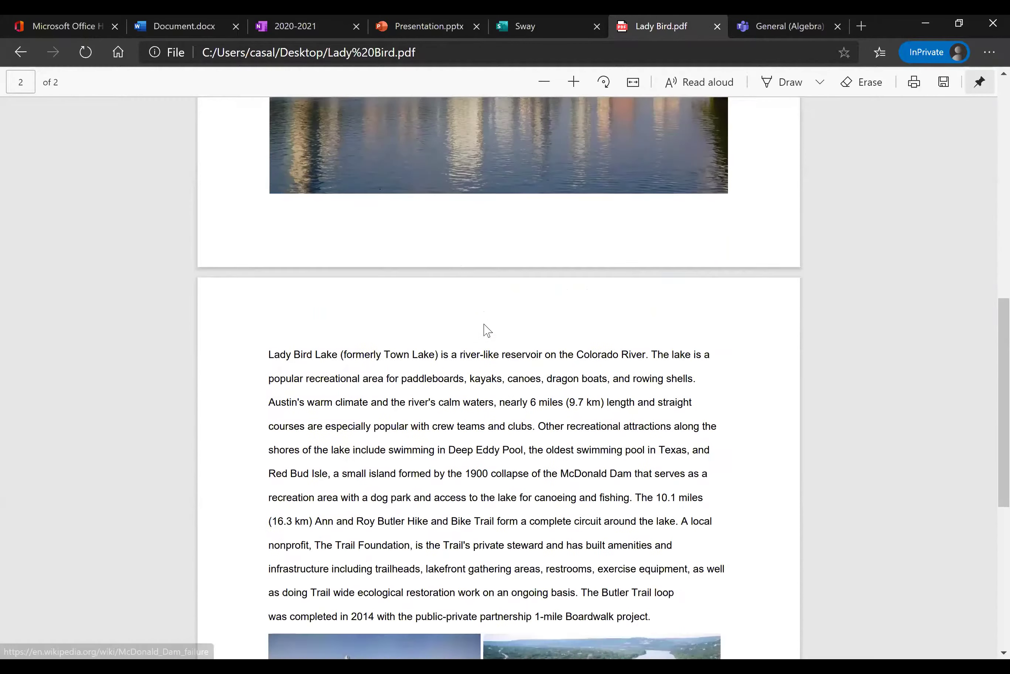
pyautogui.scroll(15, 483, 325)
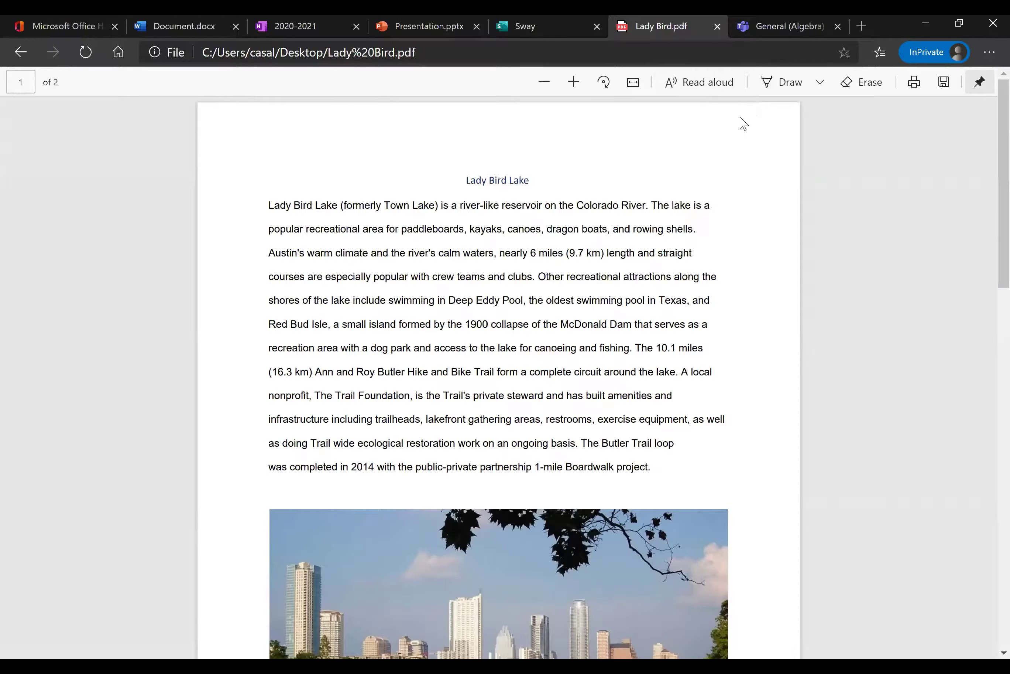
pyautogui.click(703, 85)
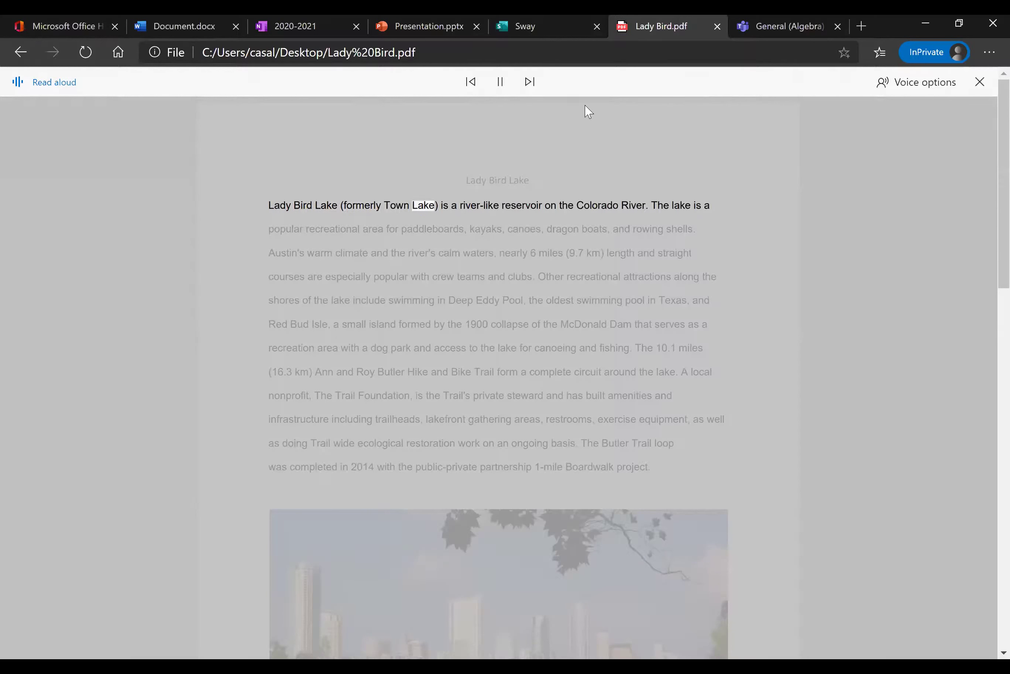
# Try the Microsoft Mark voice for Read aloud, settle on Microsoft Zira - English (United States), and pause the reading.
pyautogui.click(906, 90)
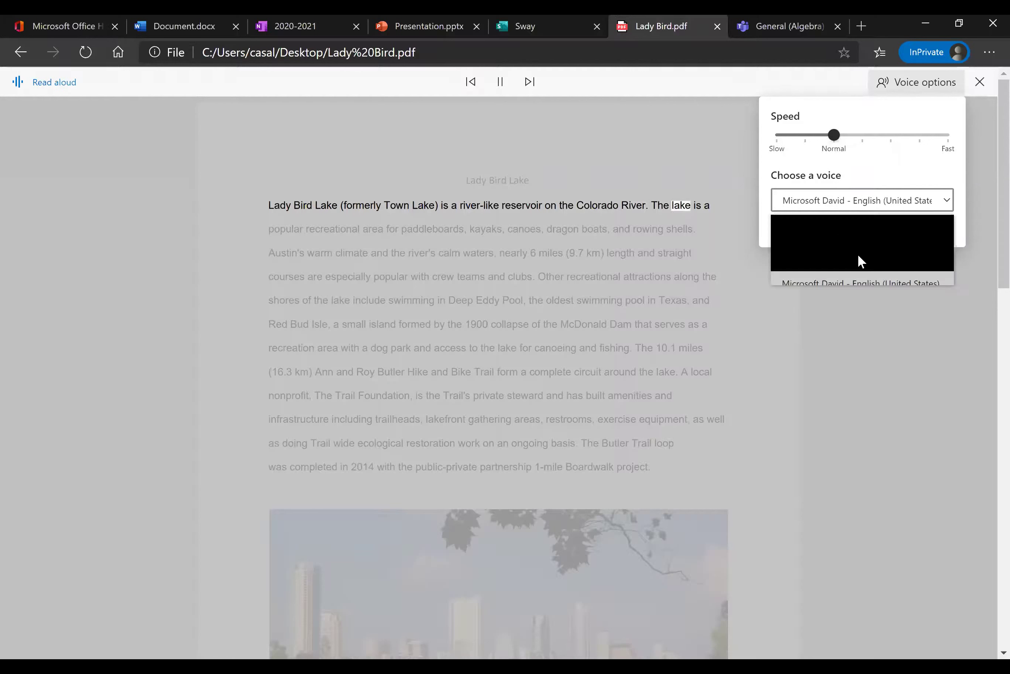
pyautogui.click(866, 208)
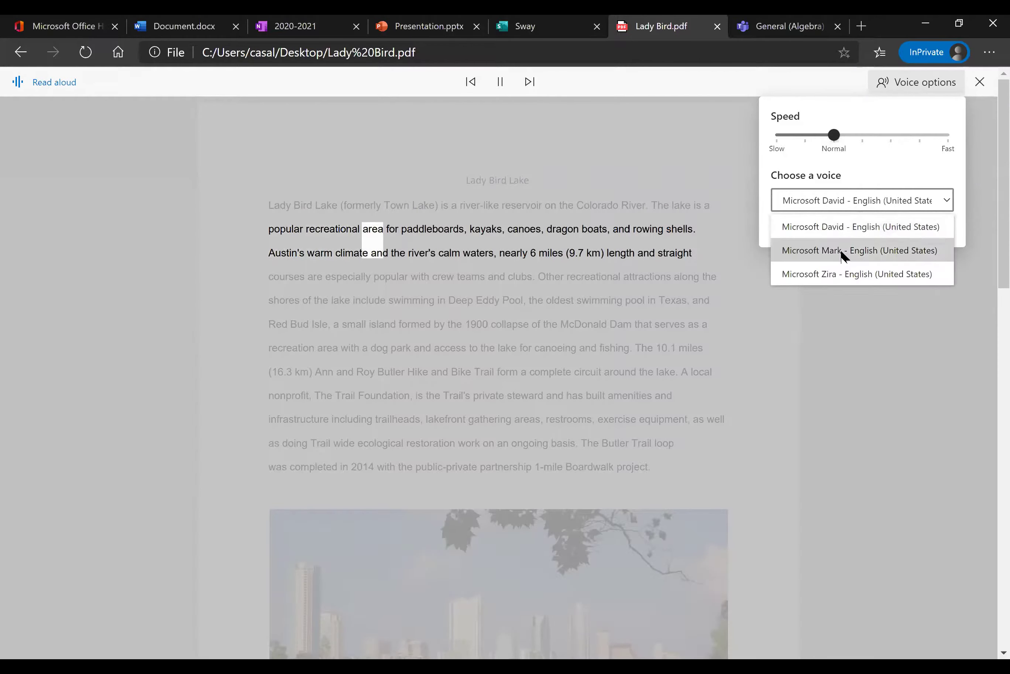
pyautogui.click(813, 251)
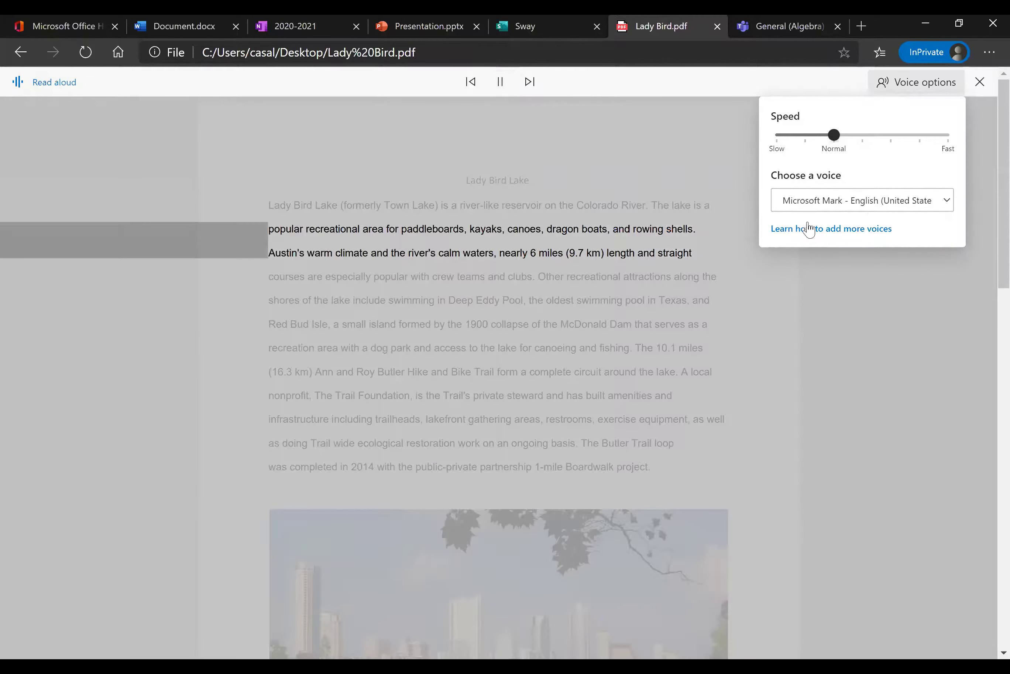
pyautogui.click(817, 201)
pyautogui.click(832, 276)
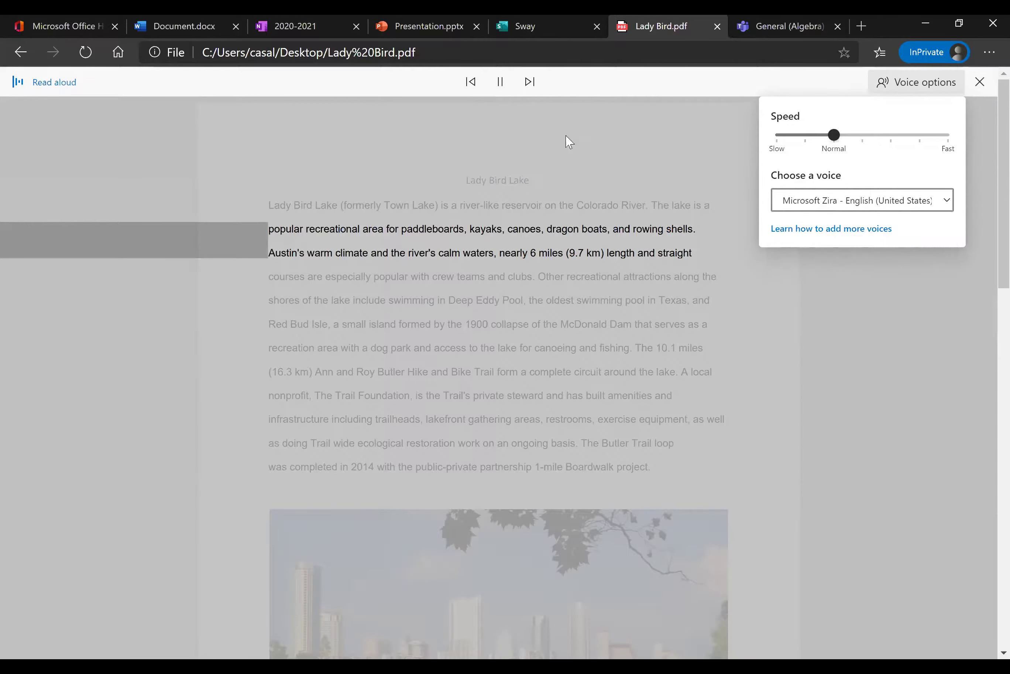
pyautogui.click(507, 85)
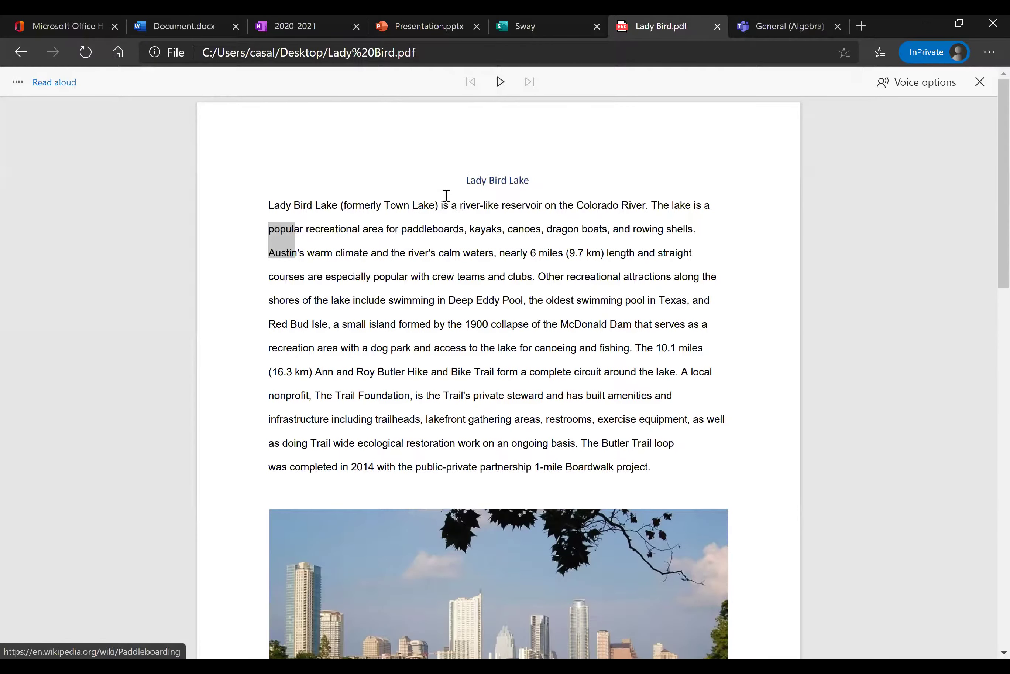
# Search the web for "google news" in a new browser tab.
pyautogui.click(868, 30)
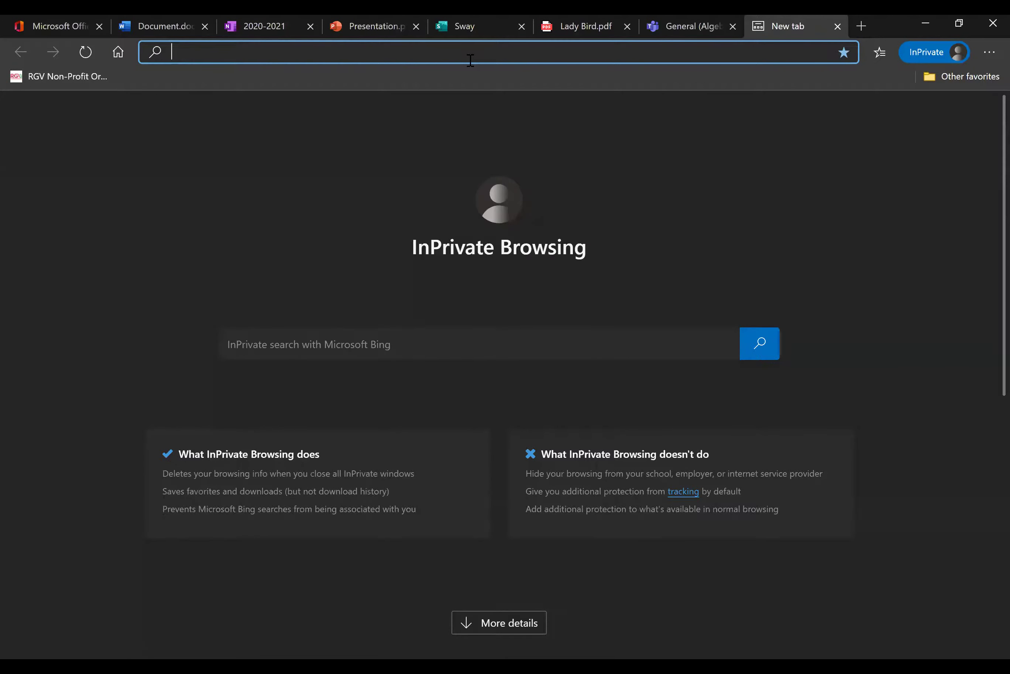
pyautogui.write('google')
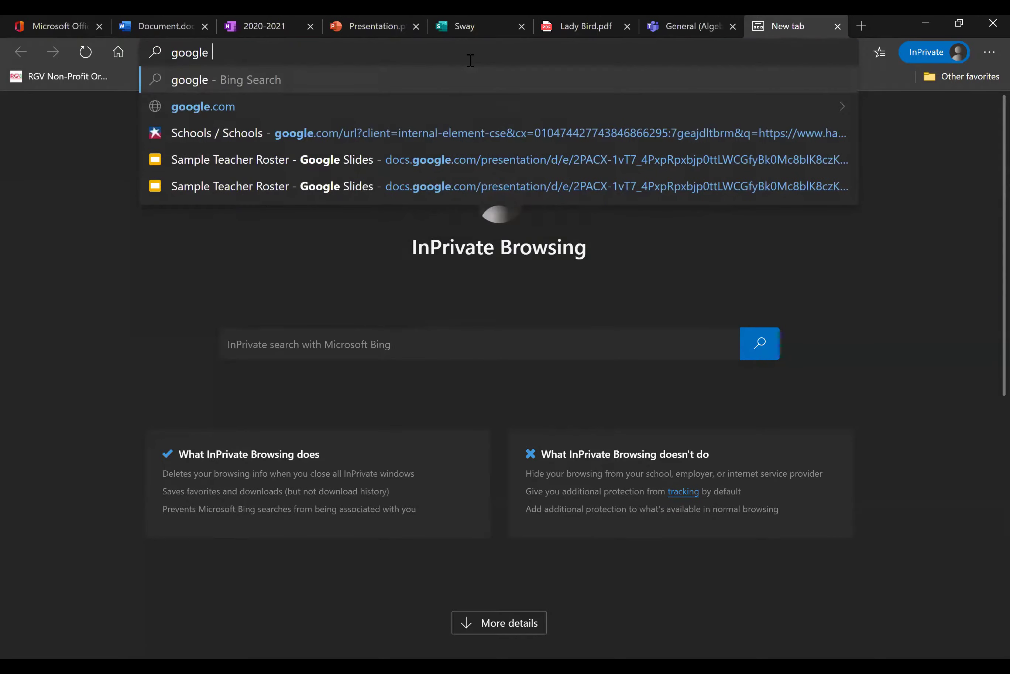
pyautogui.write(' news')
pyautogui.press('Return')
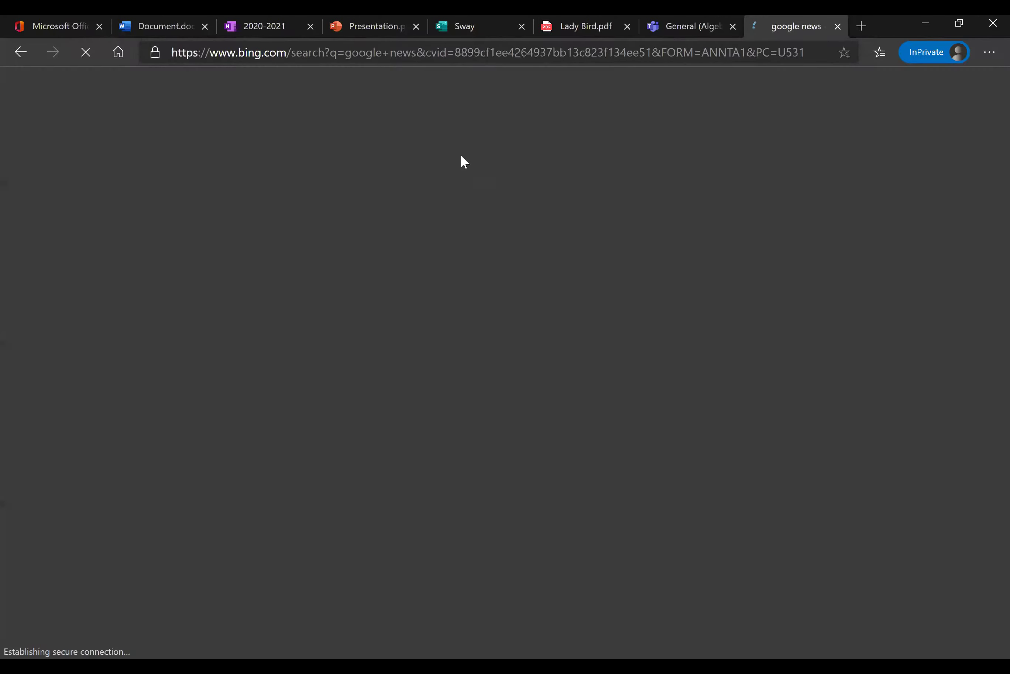
# Open Google News from the search results and open the story "McDonald's to Debut Spicy Chicken McNuggets in the U.S.".
pyautogui.click(148, 199)
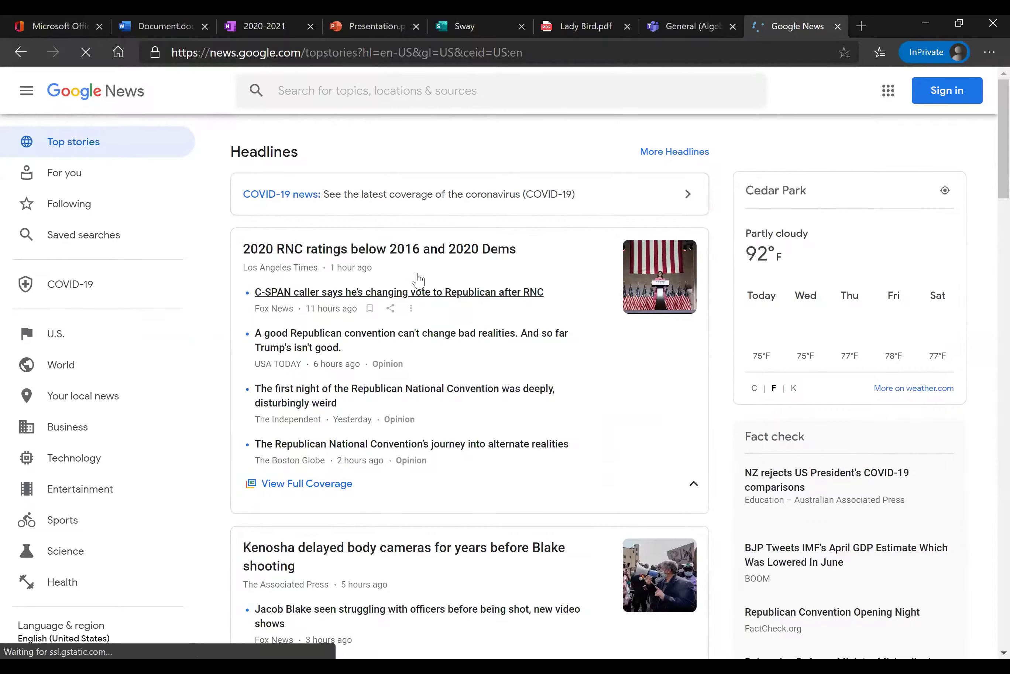
pyautogui.scroll(-20, 418, 280)
pyautogui.scroll(2, 419, 280)
pyautogui.scroll(-5, 435, 313)
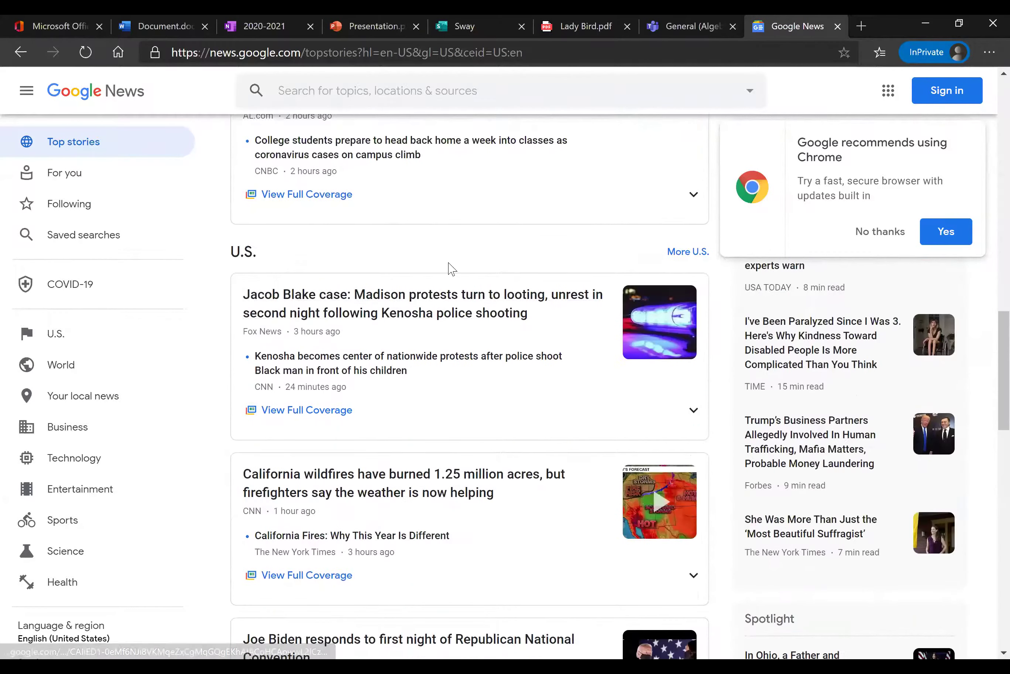
pyautogui.scroll(-18, 448, 282)
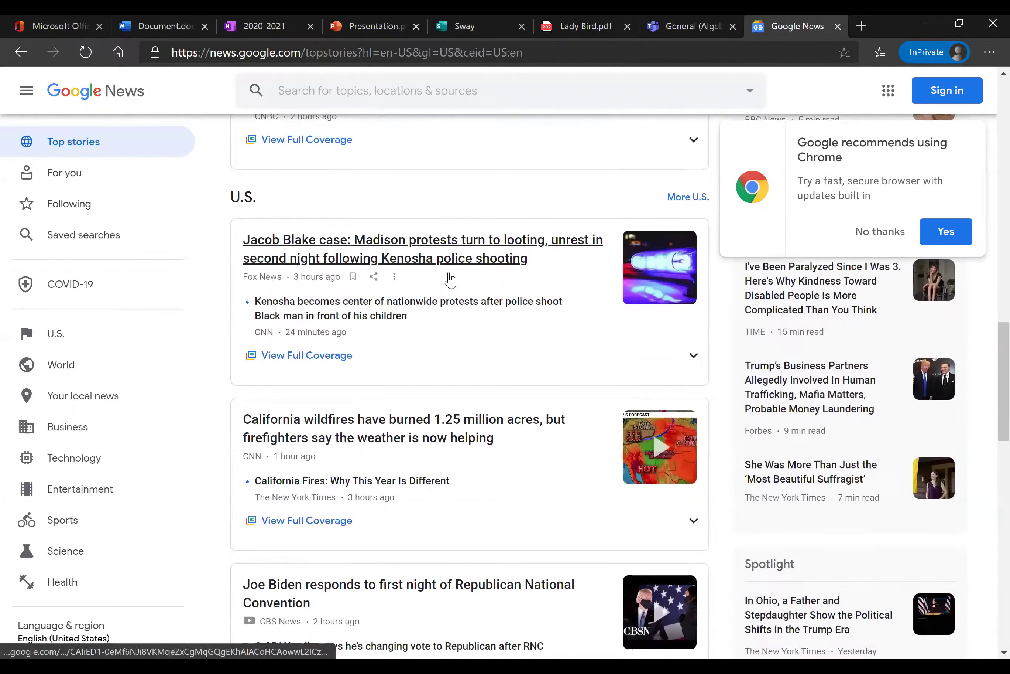
pyautogui.scroll(-15, 449, 278)
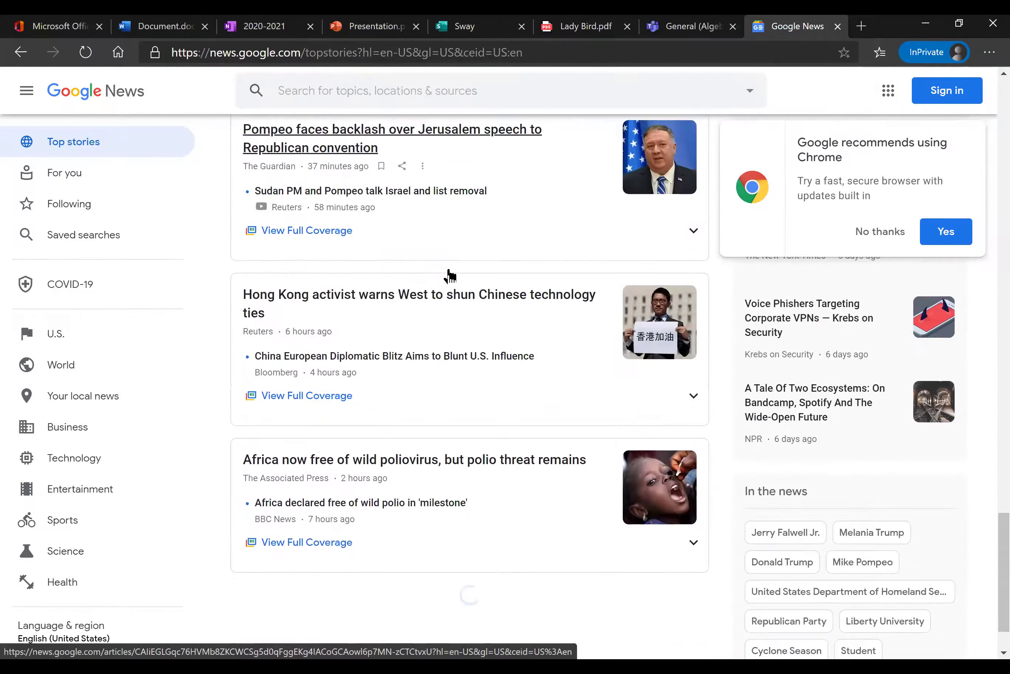
pyautogui.scroll(-7, 530, 332)
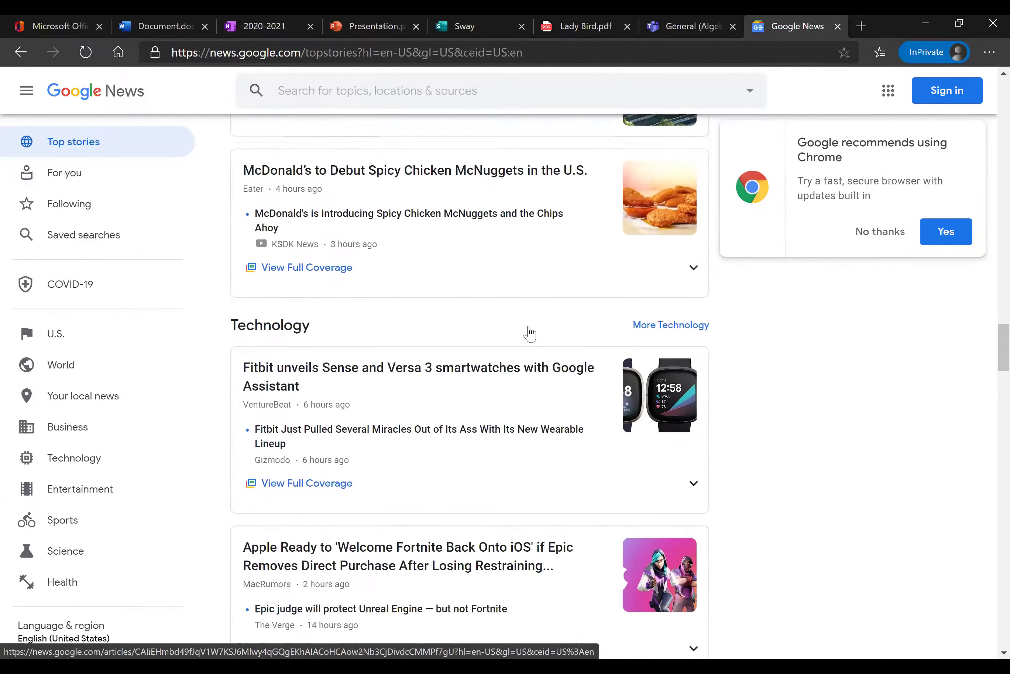
pyautogui.scroll(2, 528, 333)
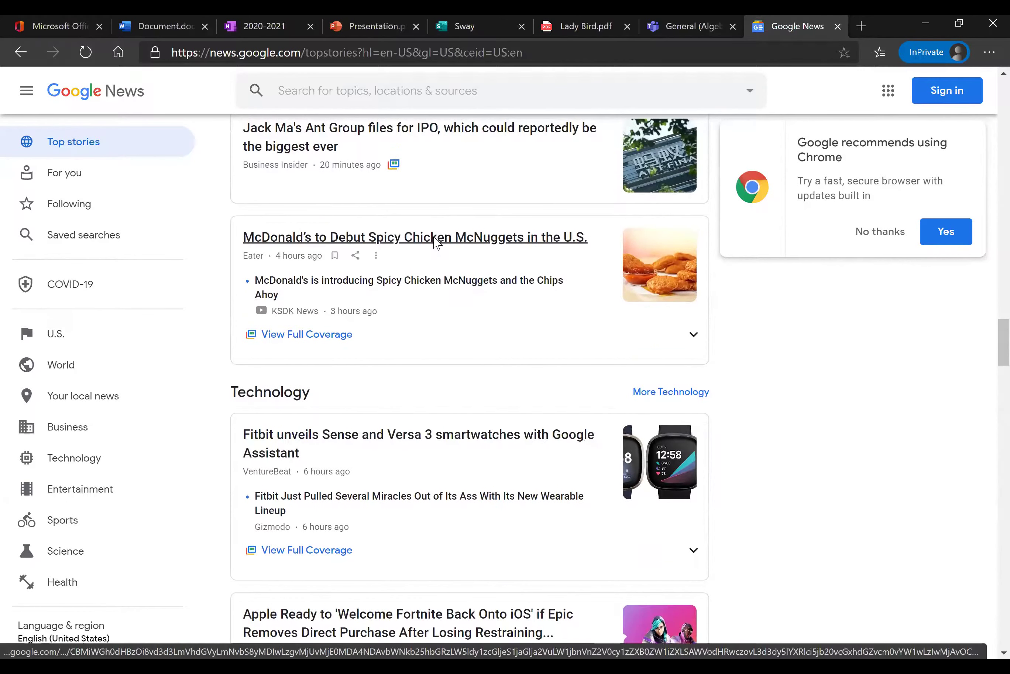
pyautogui.click(436, 240)
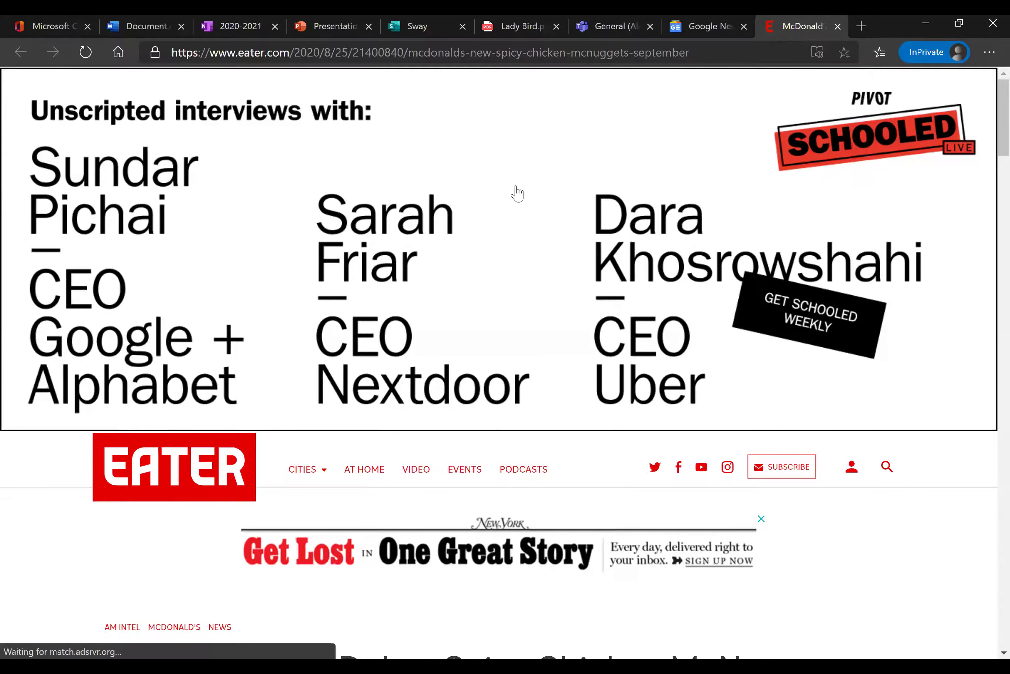
# Preview the McNuggets article in Immersive Reader, return to the original page, and look through its text and ads.
pyautogui.scroll(-5, 508, 199)
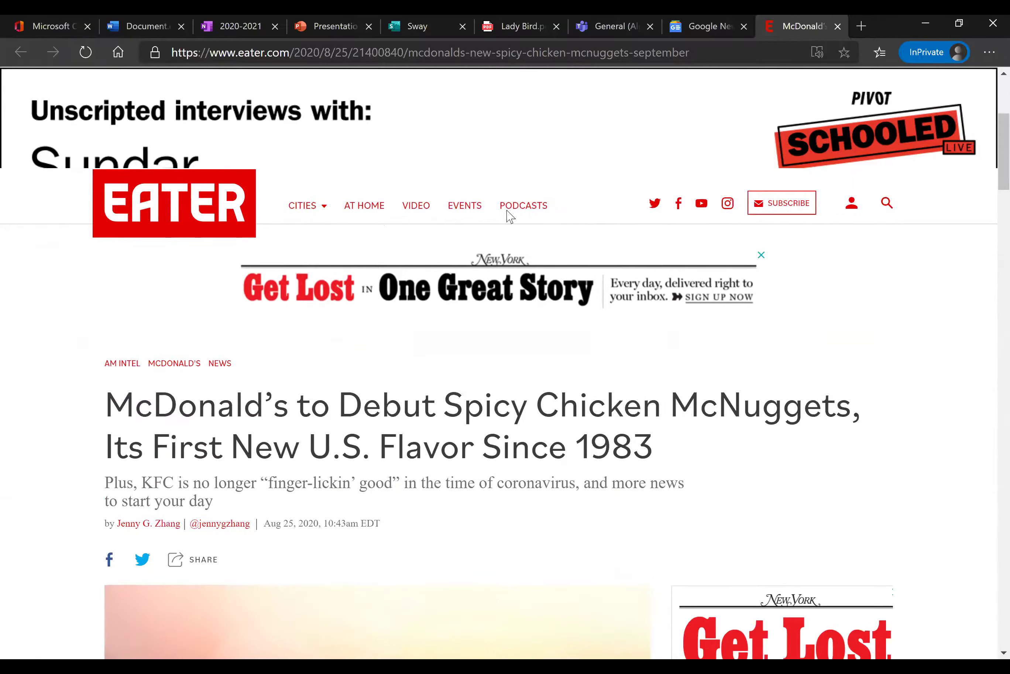
pyautogui.scroll(-3, 508, 215)
pyautogui.scroll(3, 508, 213)
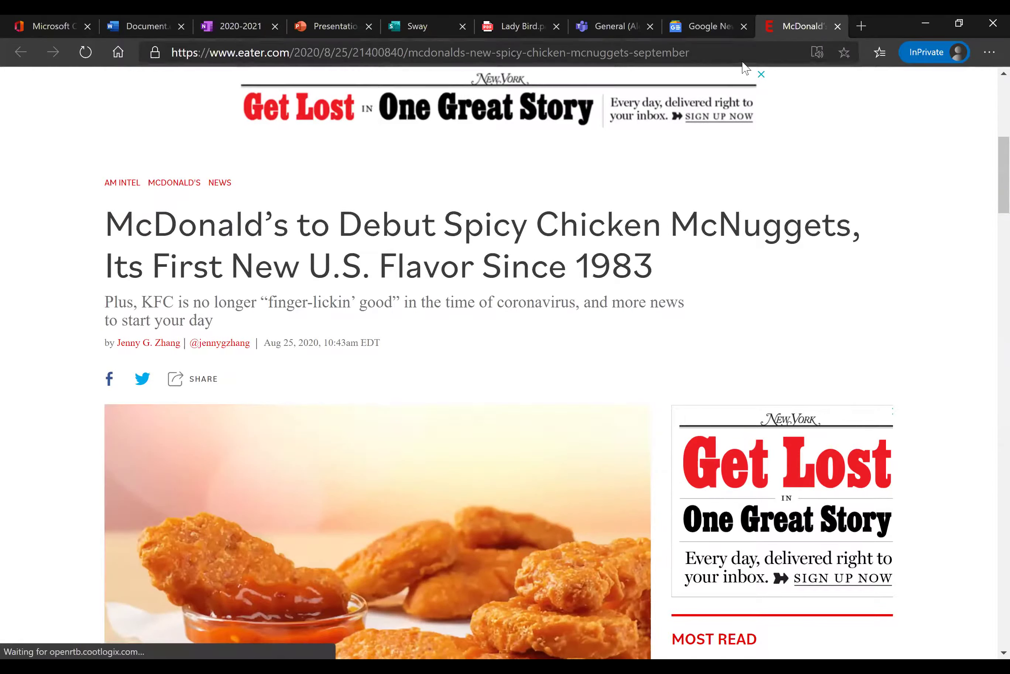
pyautogui.click(818, 53)
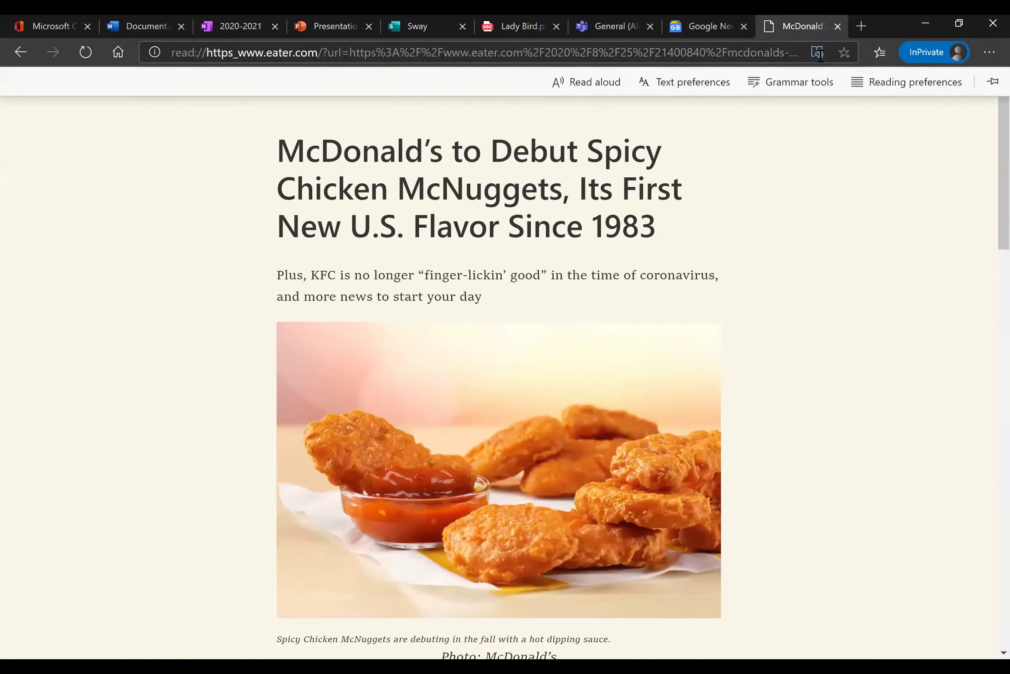
pyautogui.click(817, 52)
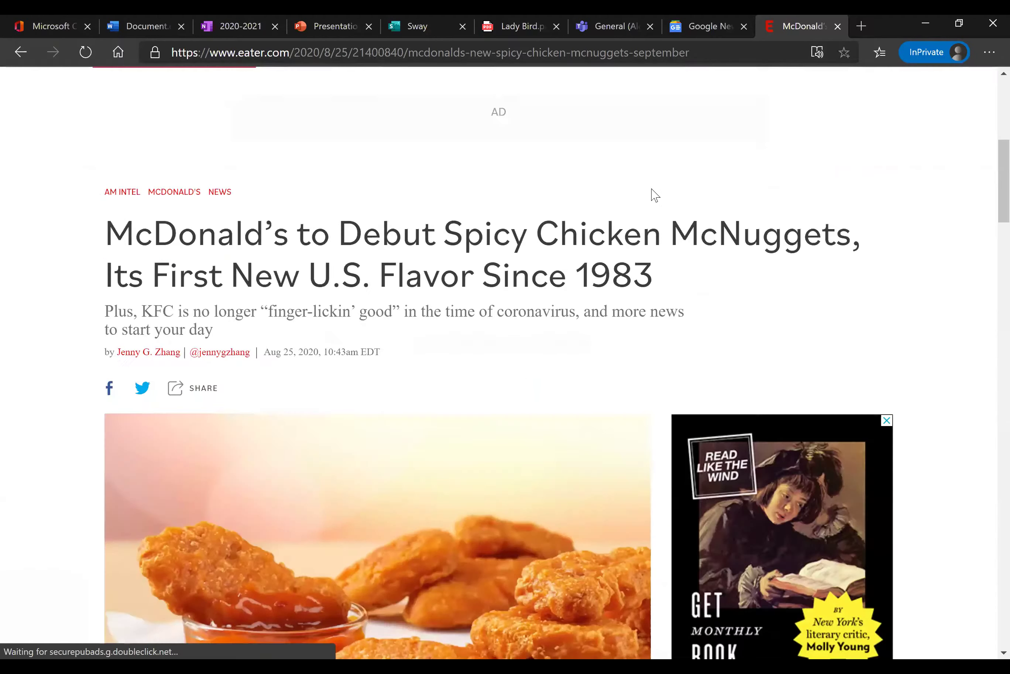
pyautogui.scroll(-15, 655, 196)
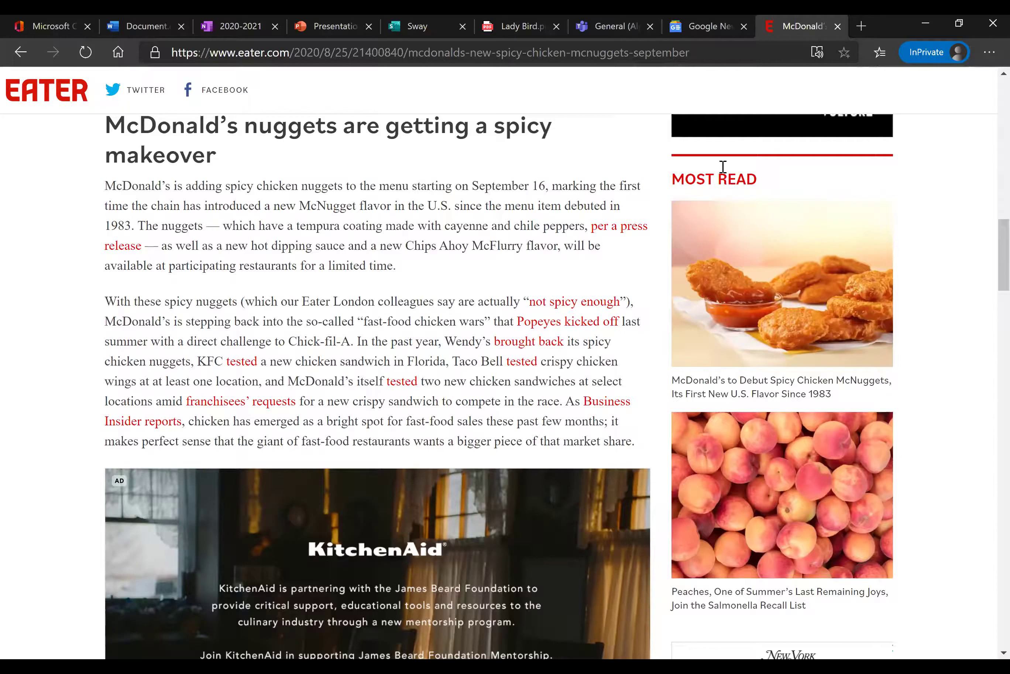
# Open the article in Immersive Reader, look through its simplified text, and return to the title.
pyautogui.click(817, 51)
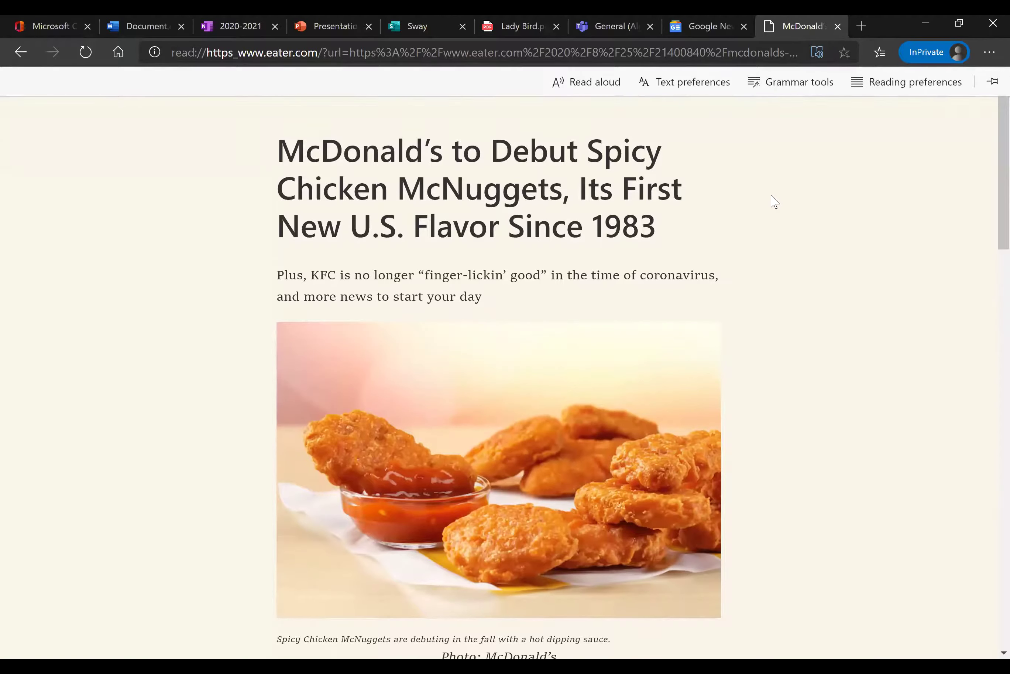
pyautogui.scroll(-10, 780, 195)
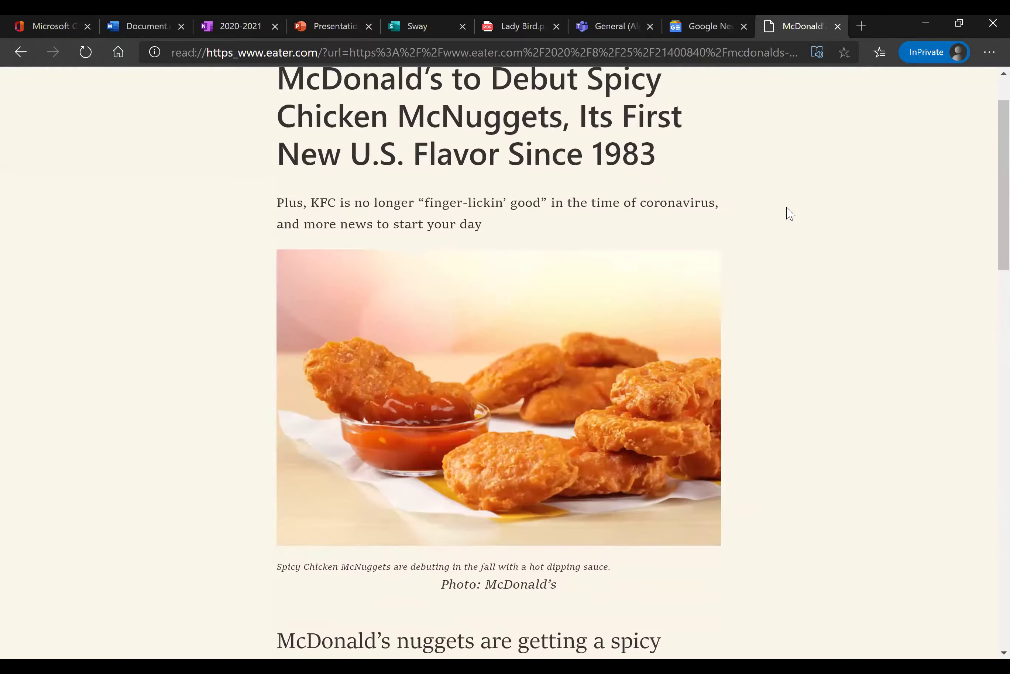
pyautogui.scroll(-15, 795, 214)
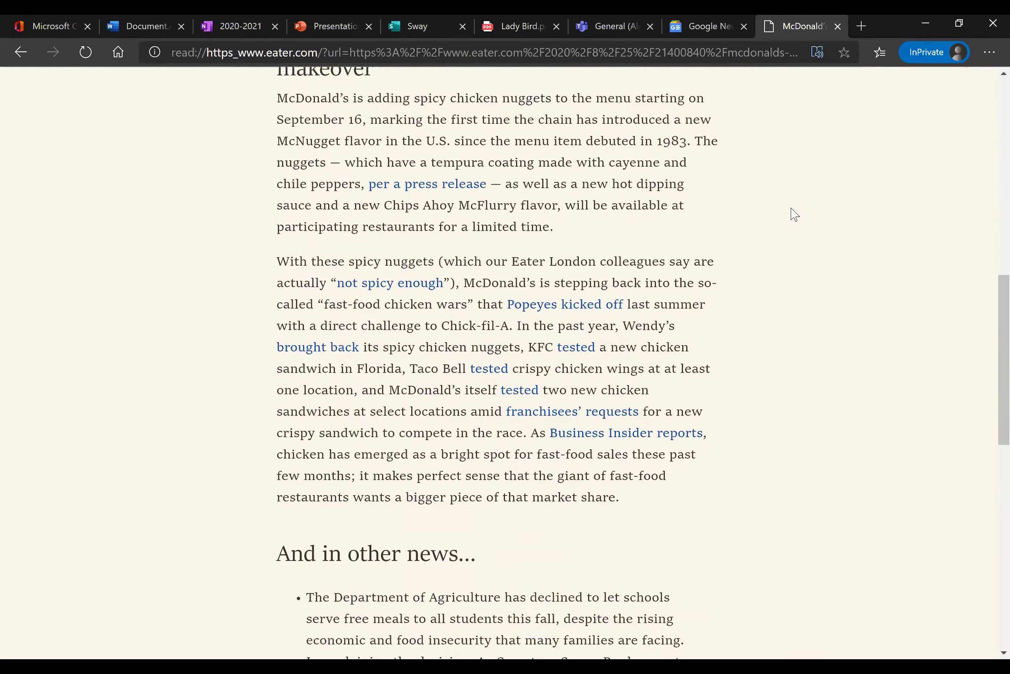
pyautogui.scroll(9, 795, 215)
pyautogui.scroll(15, 795, 214)
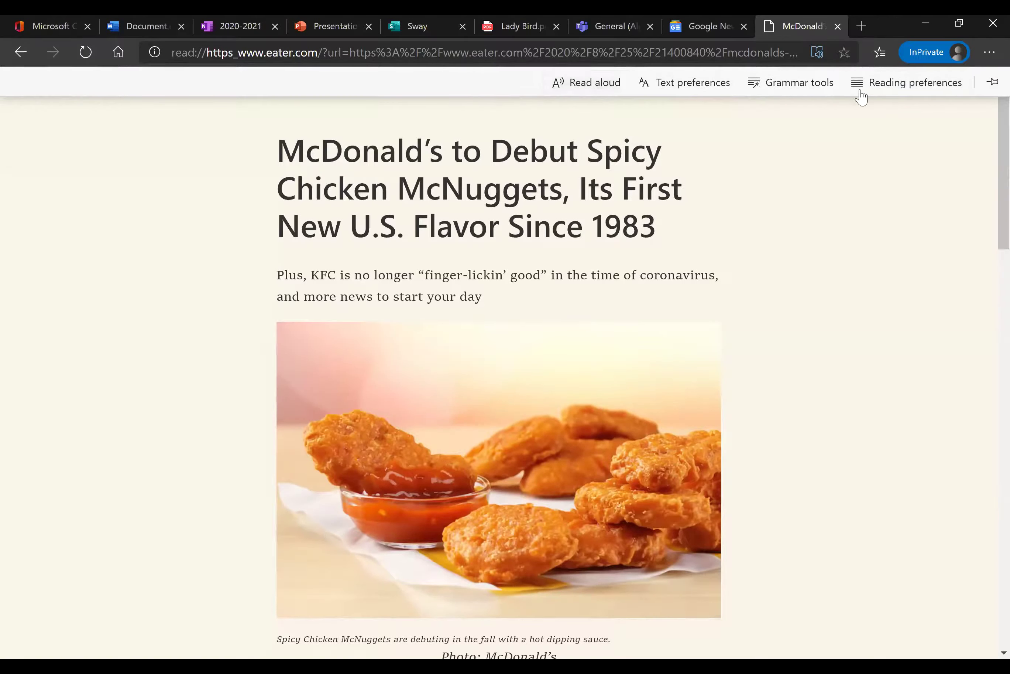
# Pin the Immersive Reader toolbar and play a short sample of Read aloud from the article's title.
pyautogui.click(993, 84)
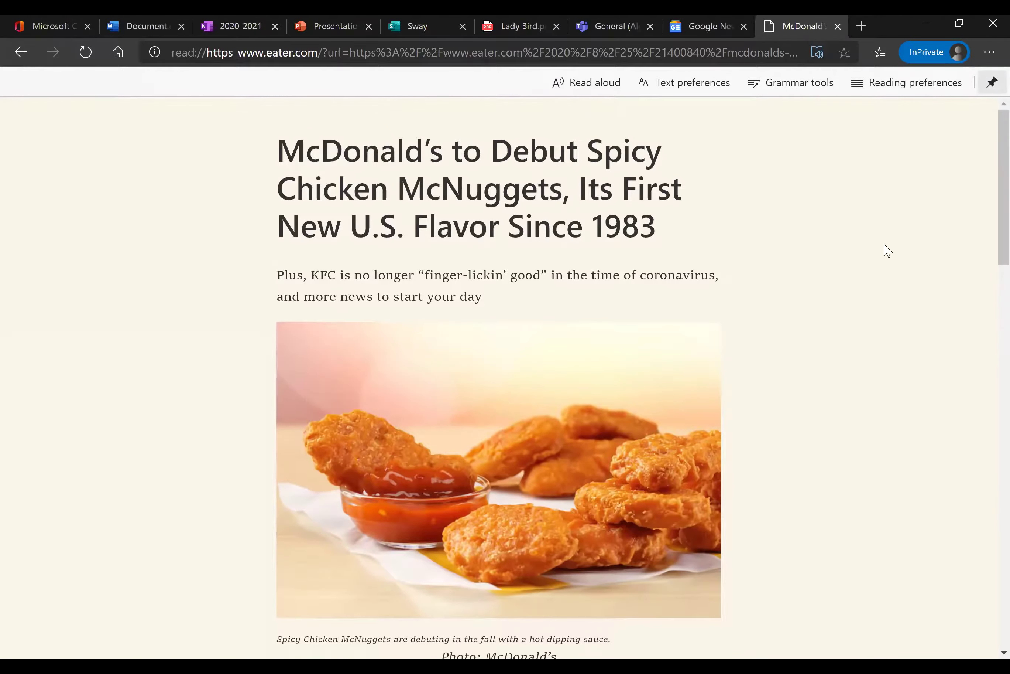
pyautogui.click(589, 84)
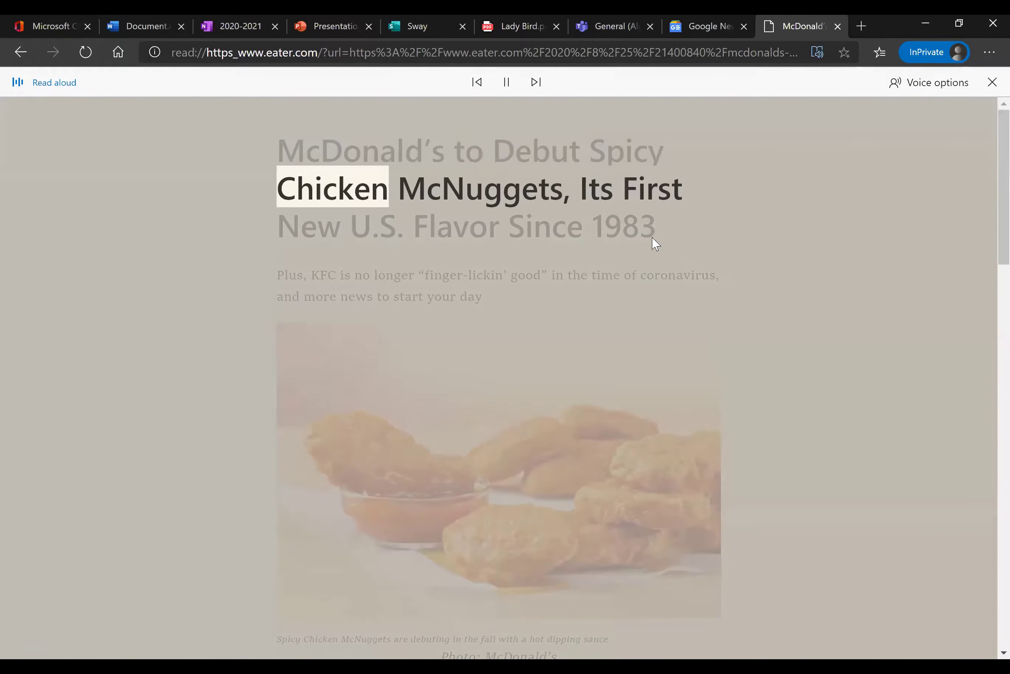
pyautogui.click(507, 82)
# Exit Immersive Reader, look through the original article once more, and close the article and Google News tabs.
pyautogui.click(817, 52)
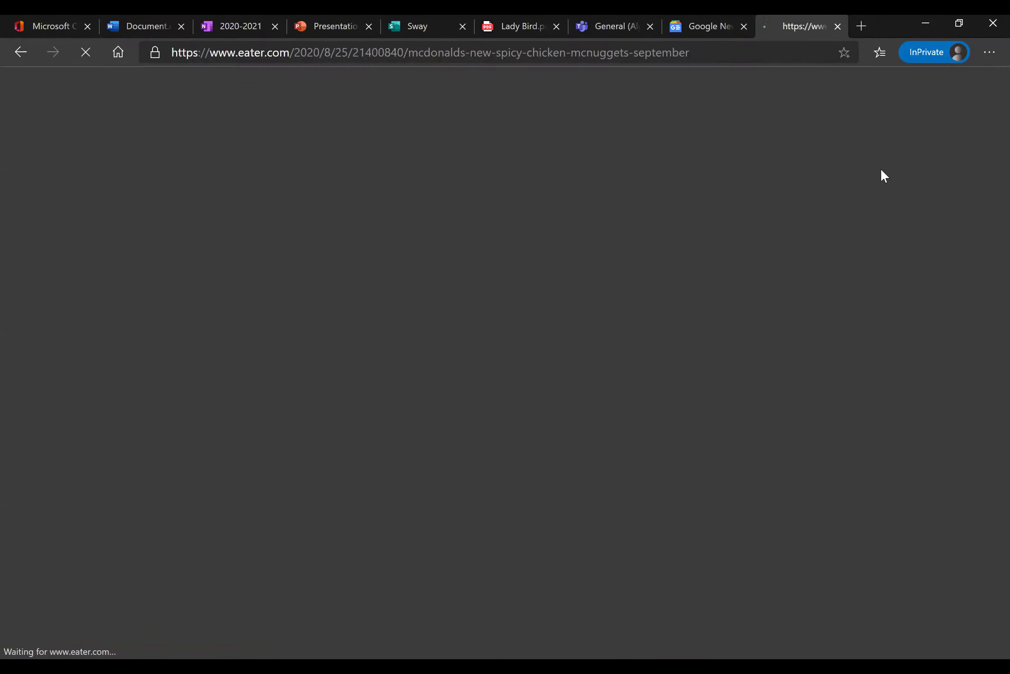
pyautogui.scroll(-10, 714, 217)
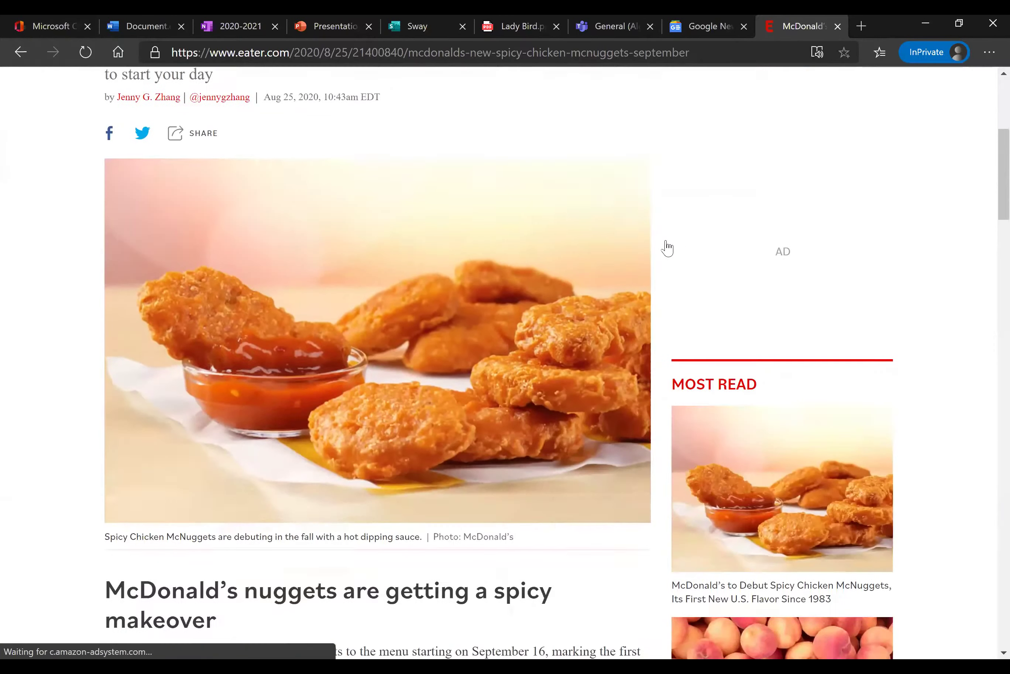
pyautogui.scroll(-9, 639, 256)
pyautogui.scroll(19, 639, 261)
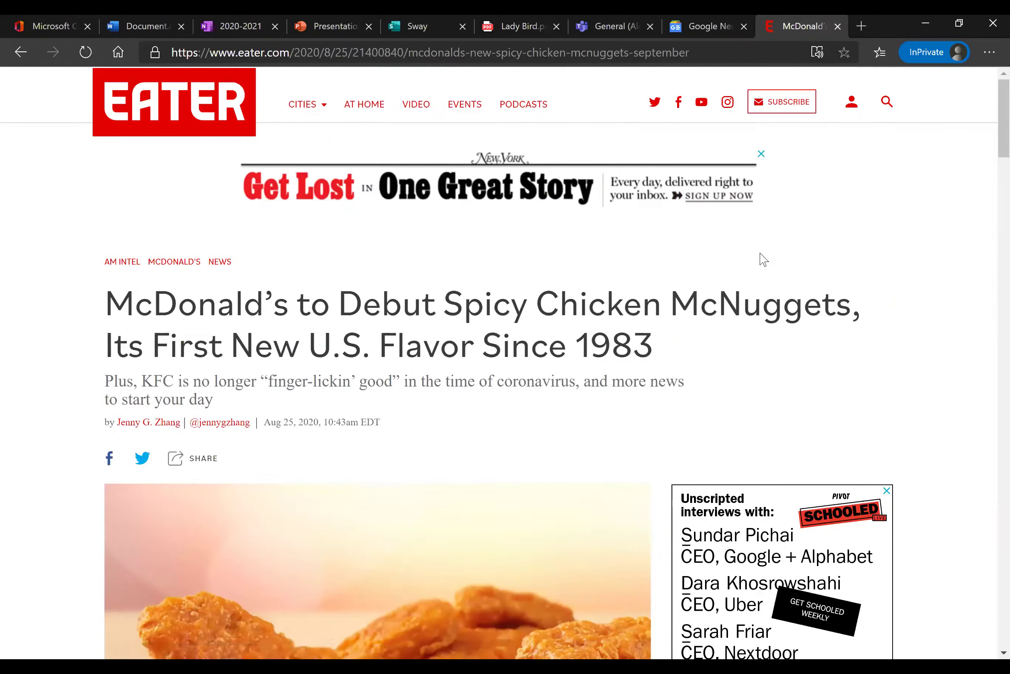
pyautogui.click(837, 27)
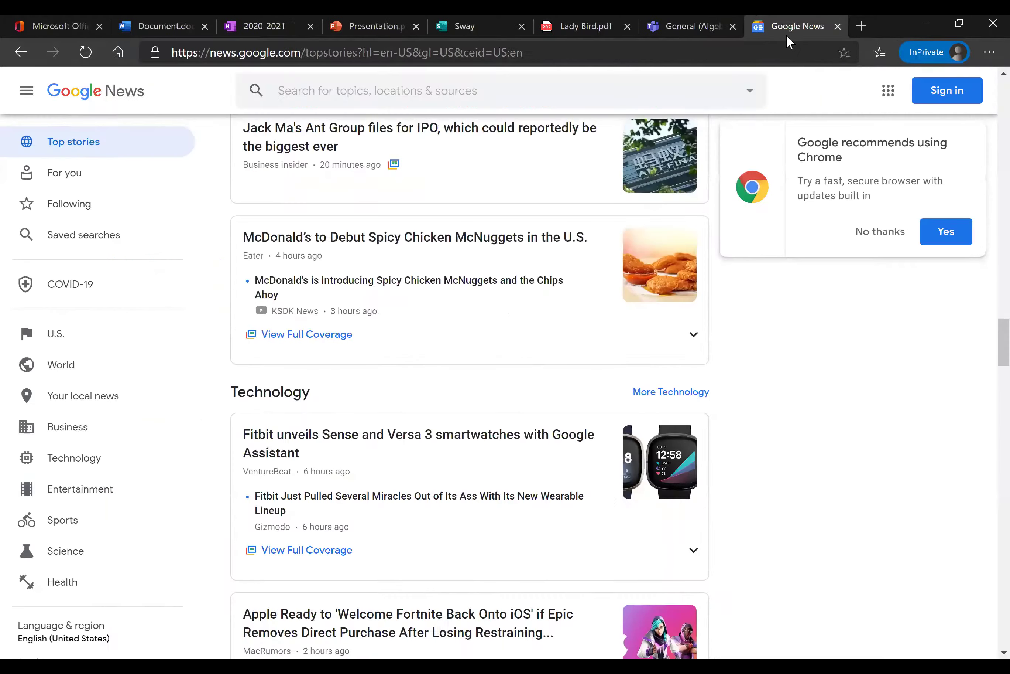
pyautogui.click(838, 27)
# Review the open Teams, Sway, PDF, PowerPoint and OneNote tabs, ending on the Lady Bird Lake Word document.
pyautogui.scroll(-3, 761, 261)
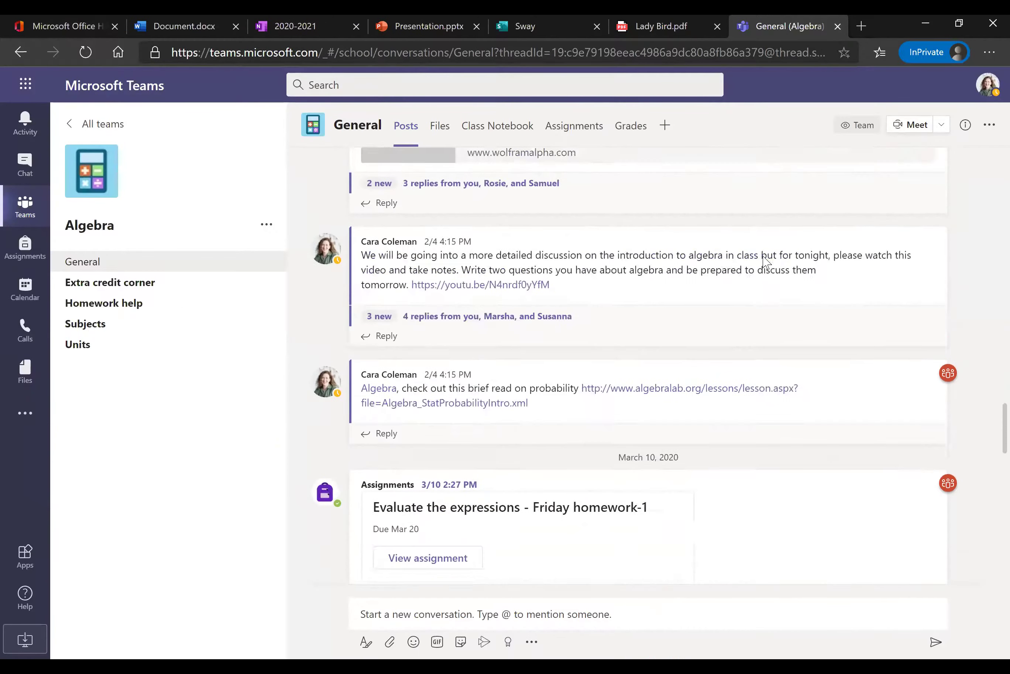
pyautogui.scroll(5, 766, 260)
pyautogui.click(554, 26)
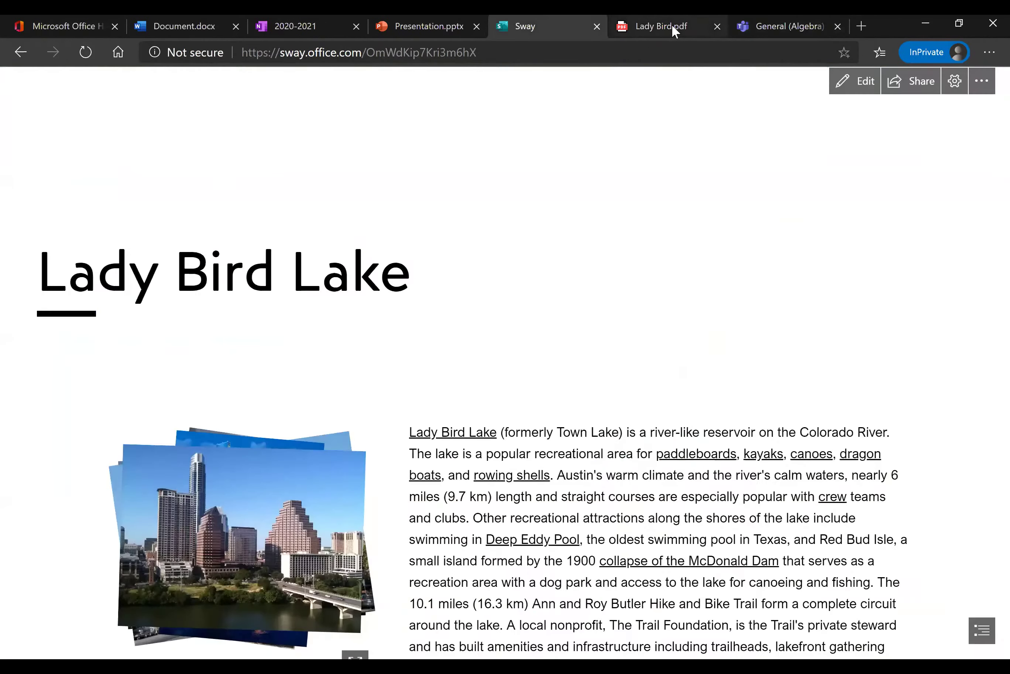
pyautogui.click(672, 26)
pyautogui.click(446, 27)
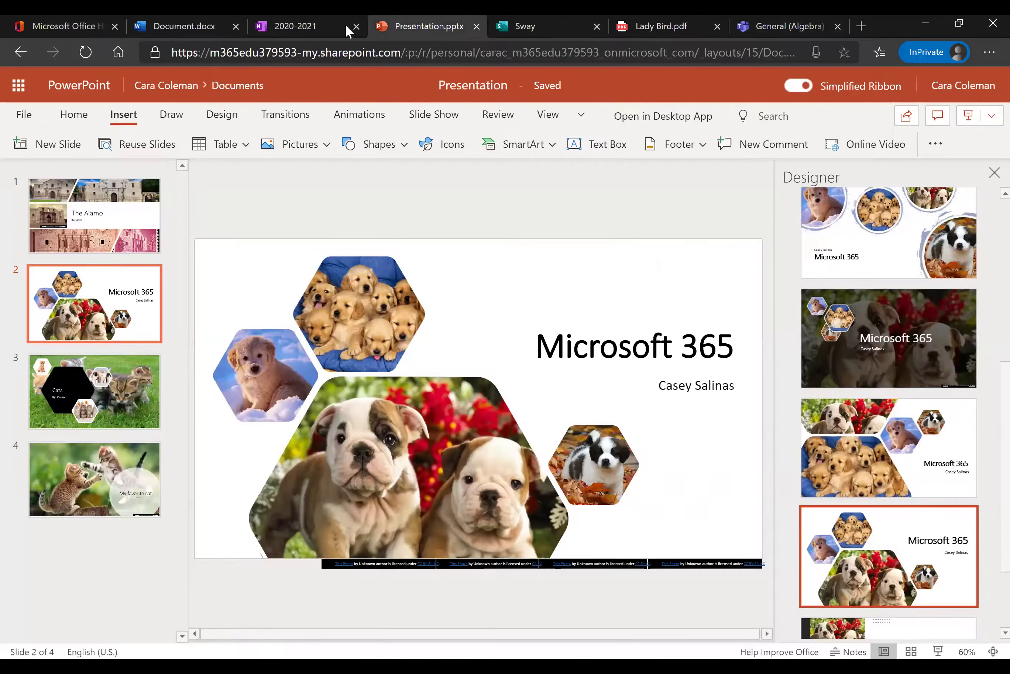
pyautogui.click(275, 33)
pyautogui.click(168, 22)
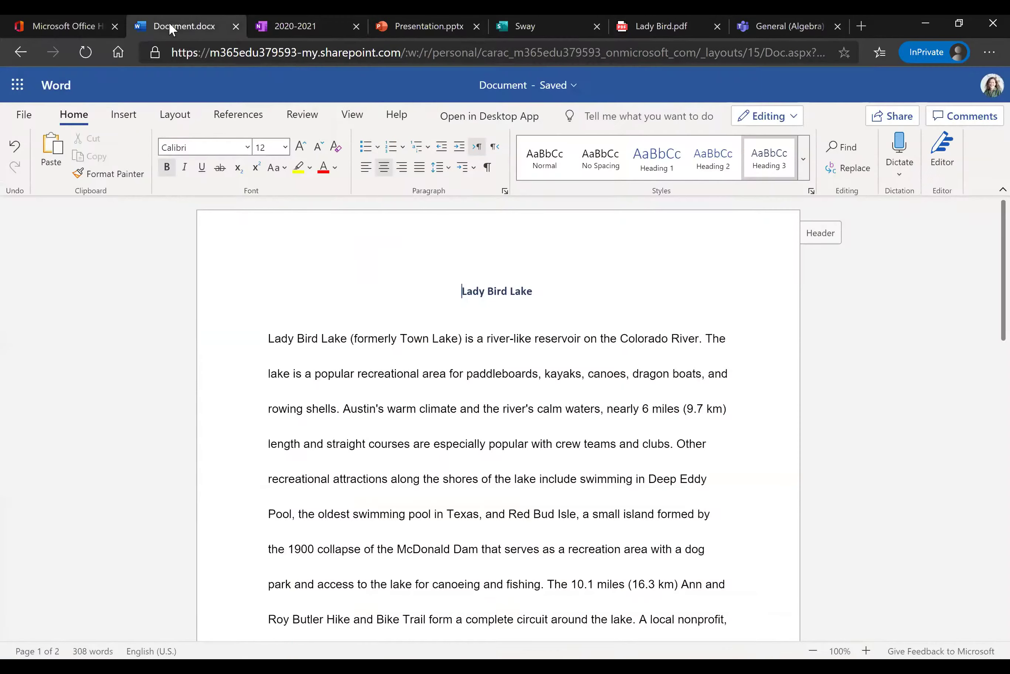
pyautogui.click(295, 27)
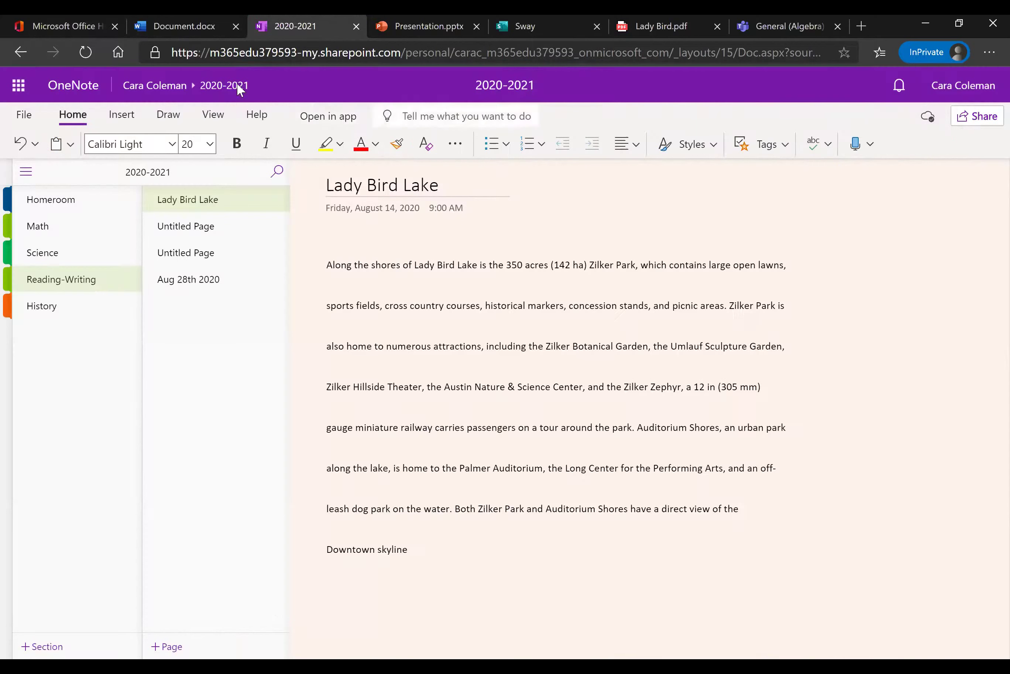
pyautogui.hotkey('ctrl', 'shift', 'Tab')
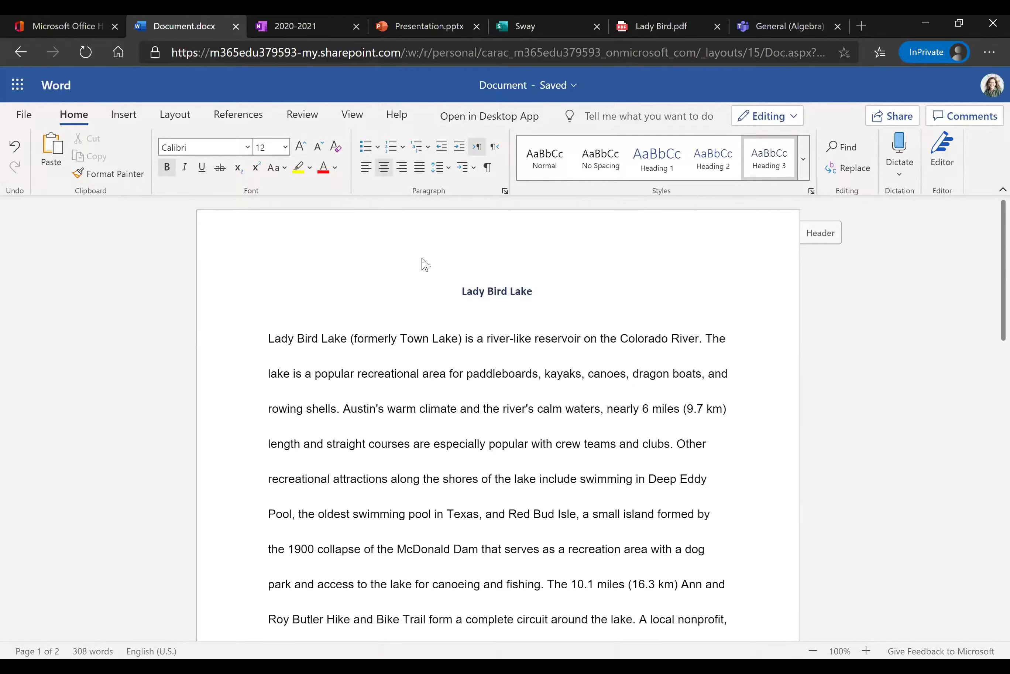
# Run Check Accessibility on the Lady Bird Lake Word document.
pyautogui.click(353, 114)
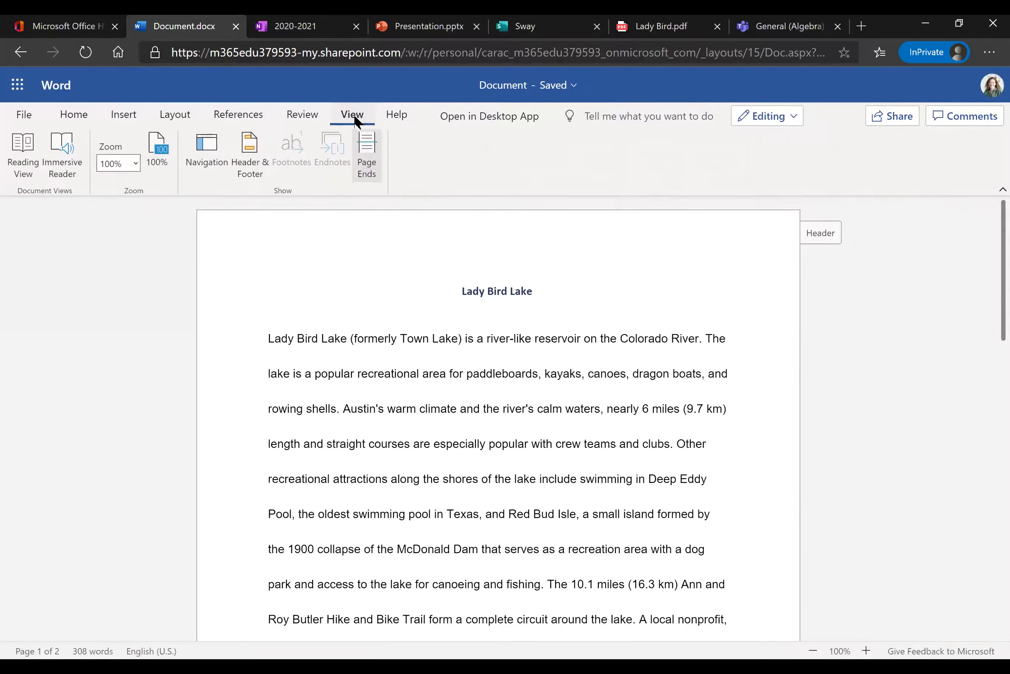
pyautogui.click(302, 114)
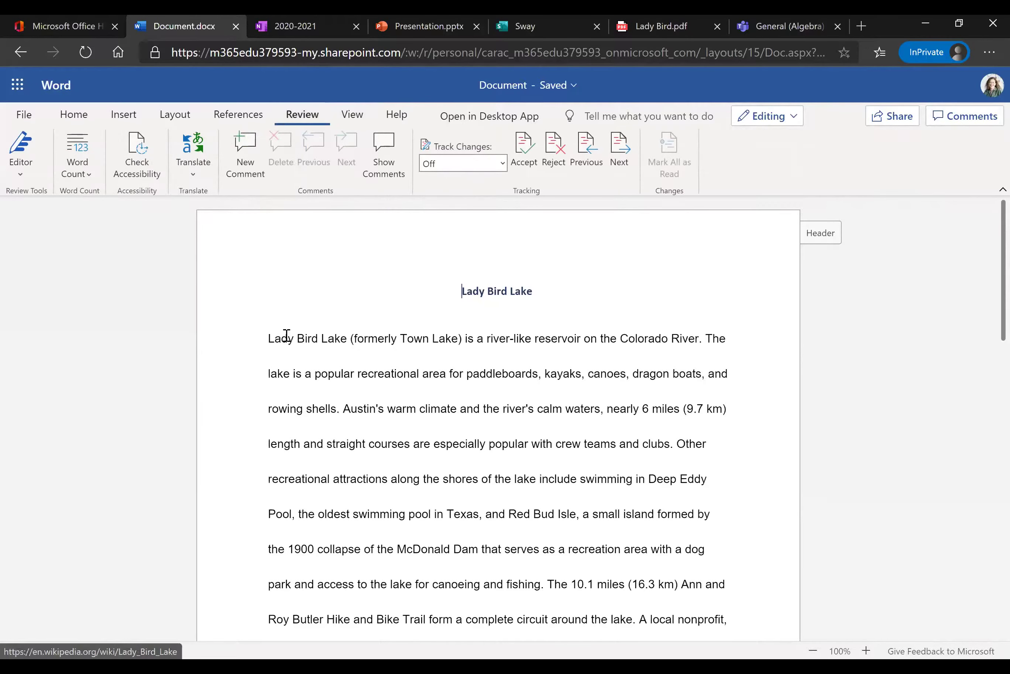
pyautogui.click(125, 157)
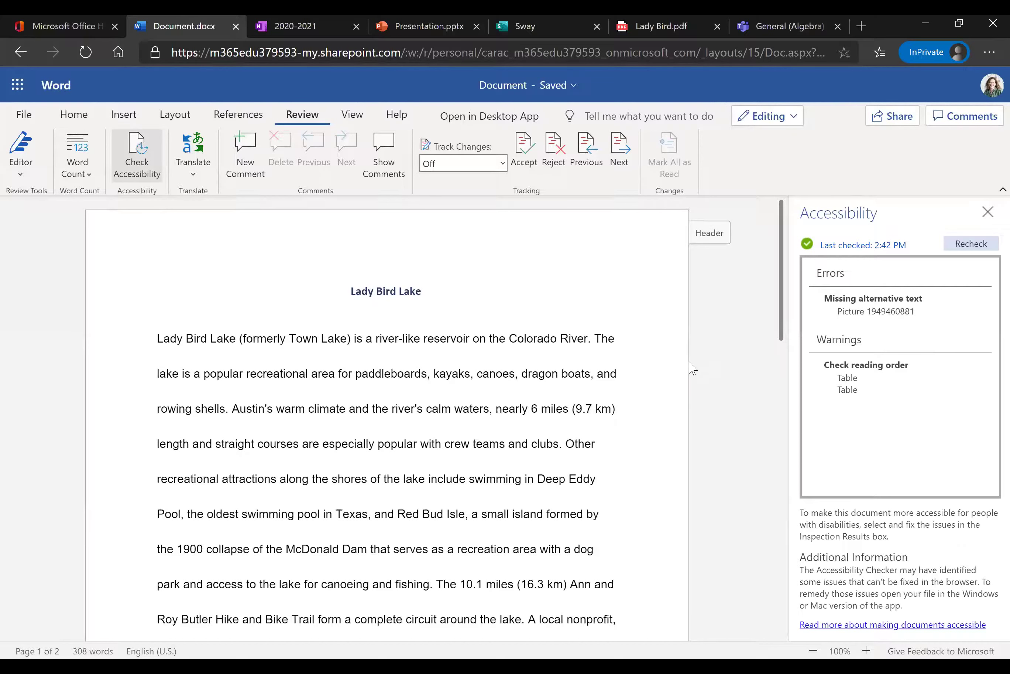
# Locate the picture flagged for missing alternative text and look at the options available for it.
pyautogui.click(878, 311)
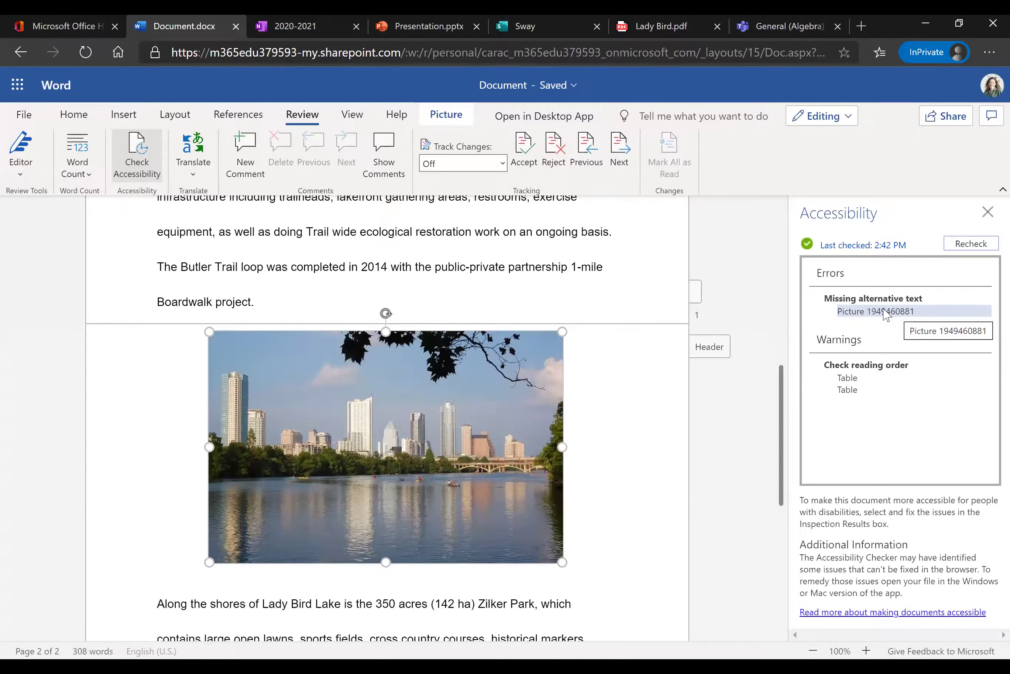
pyautogui.click(885, 302)
pyautogui.click(878, 301)
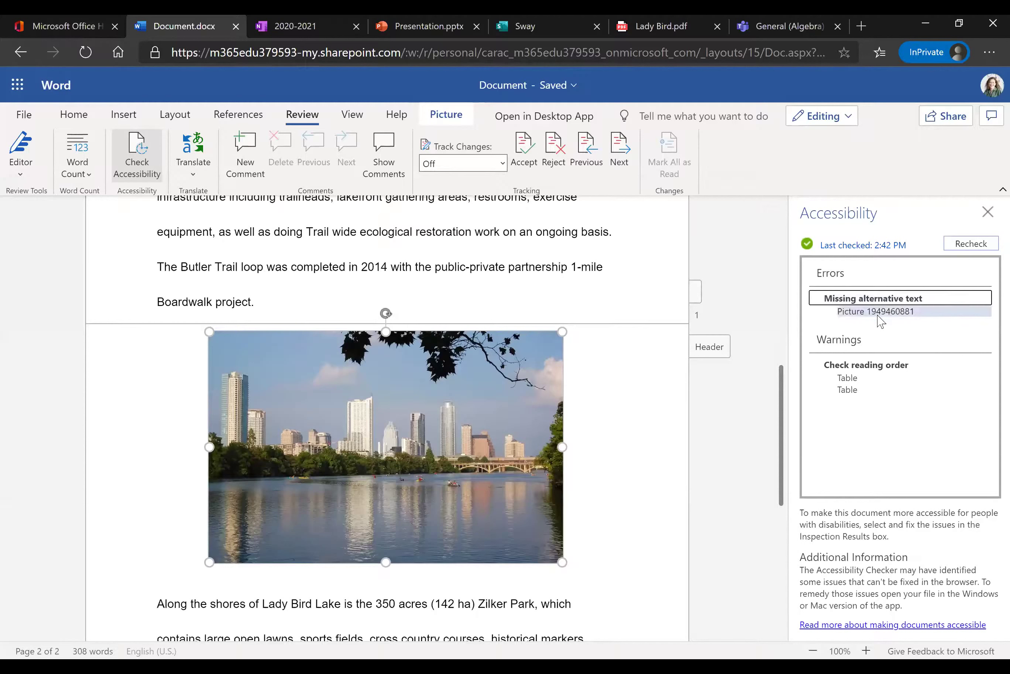
pyautogui.rightClick(458, 418)
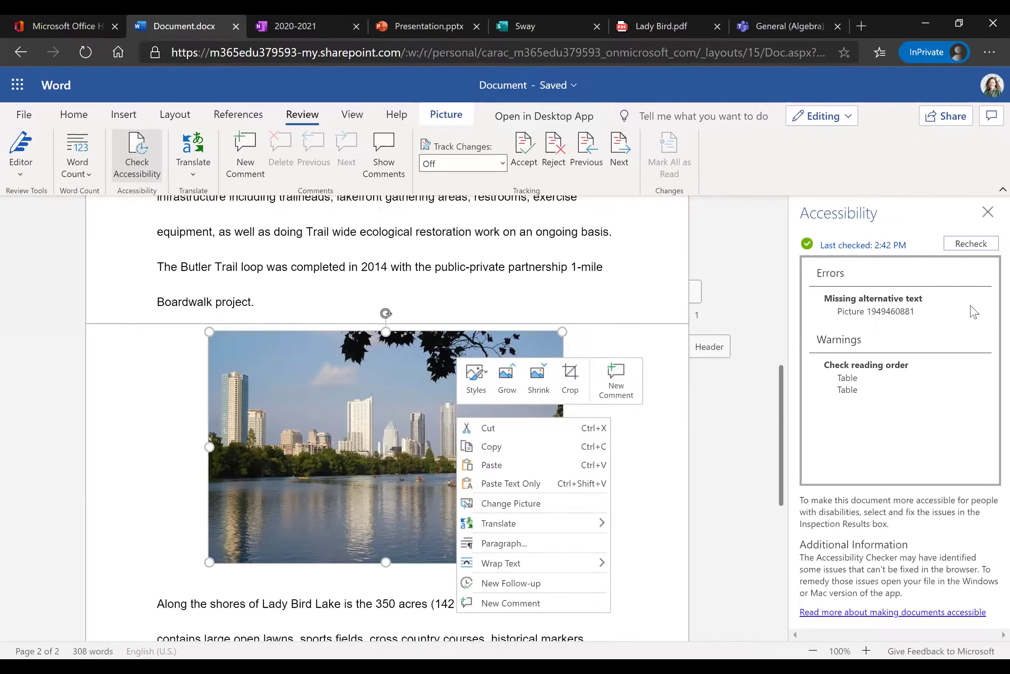
pyautogui.click(857, 312)
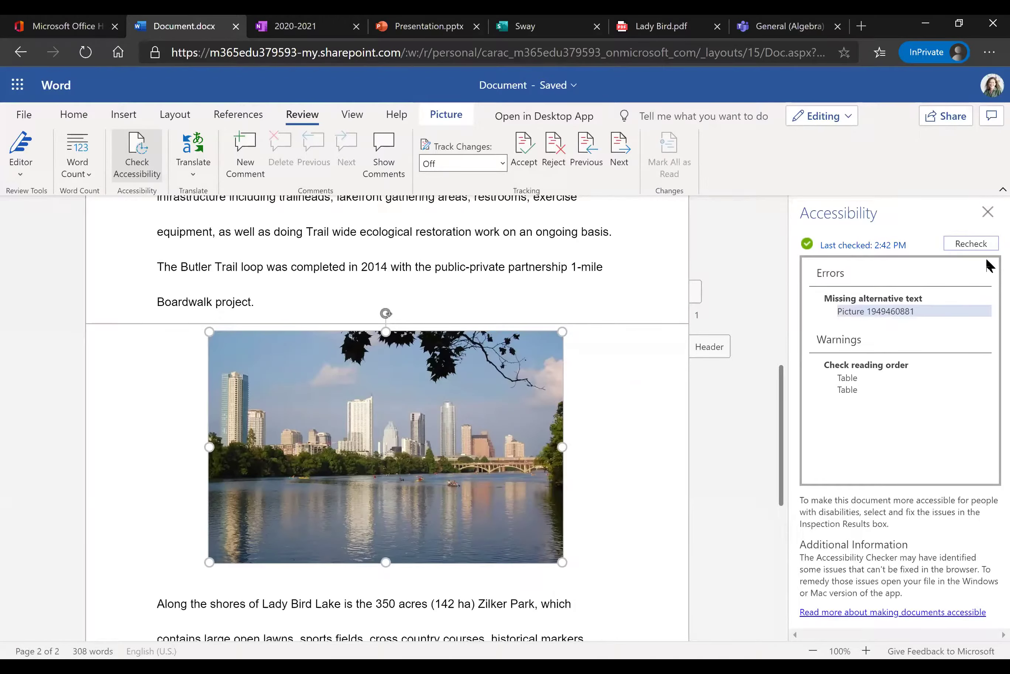
# Recheck the document's accessibility, go to the first table flagged under Check reading order, and close the results.
pyautogui.click(971, 243)
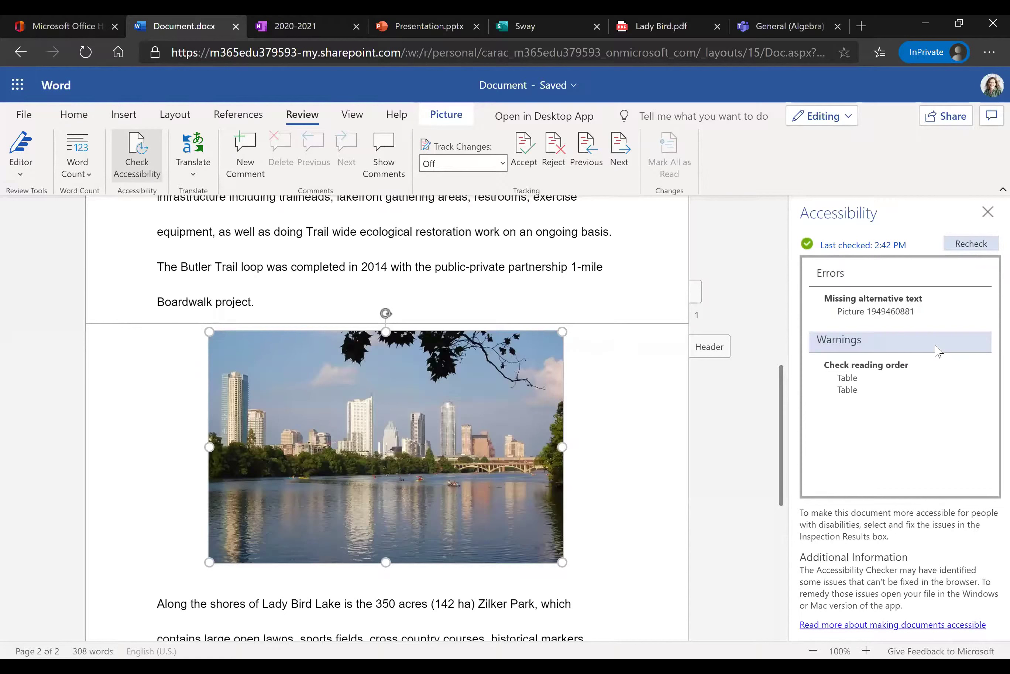
pyautogui.click(851, 378)
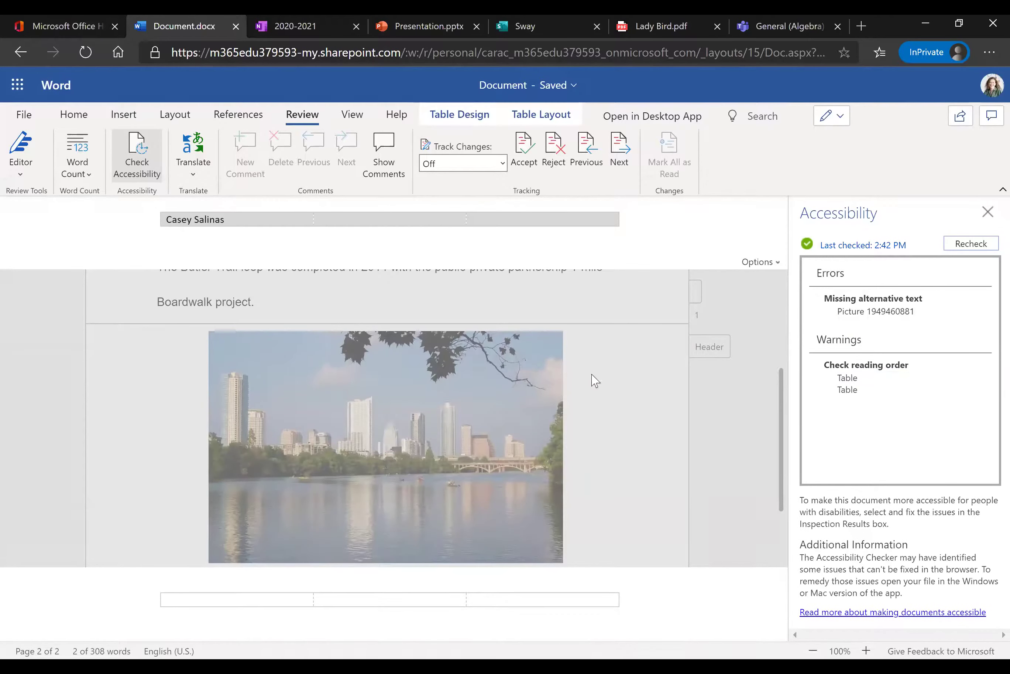
pyautogui.click(983, 217)
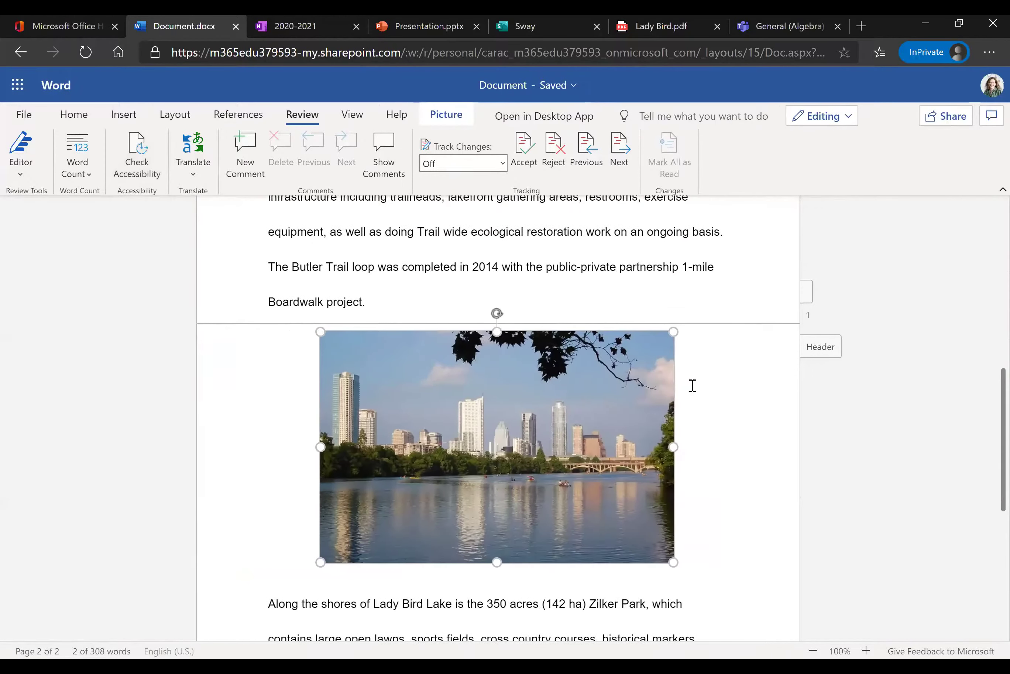
# Look back over the document, run Check Accessibility again, and select the picture flagged for missing alternative text.
pyautogui.scroll(10, 692, 385)
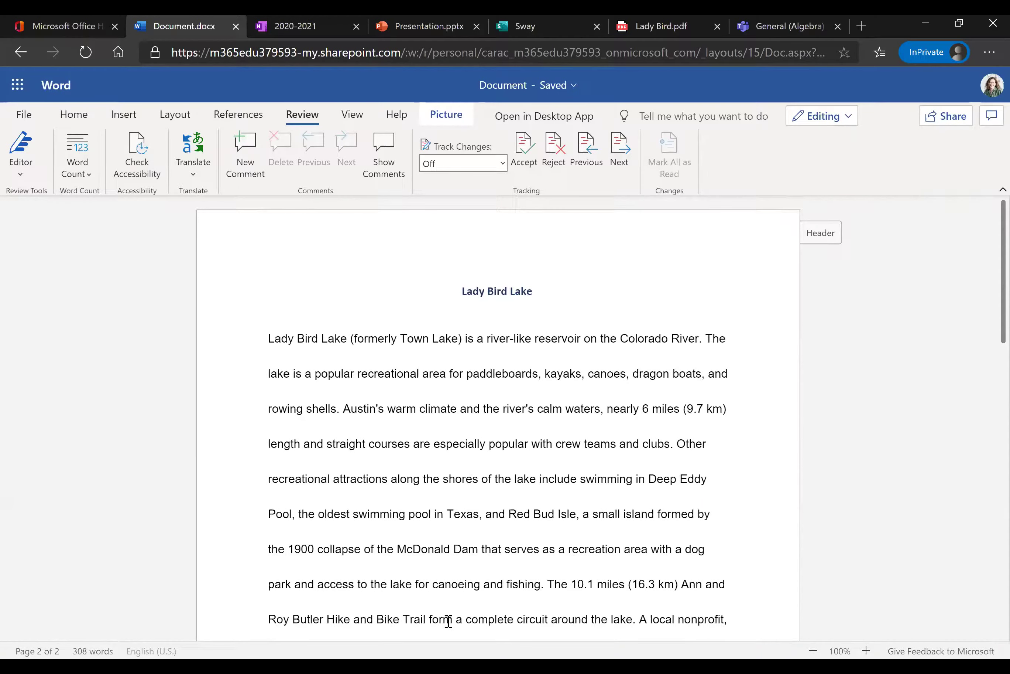
pyautogui.scroll(-5, 496, 565)
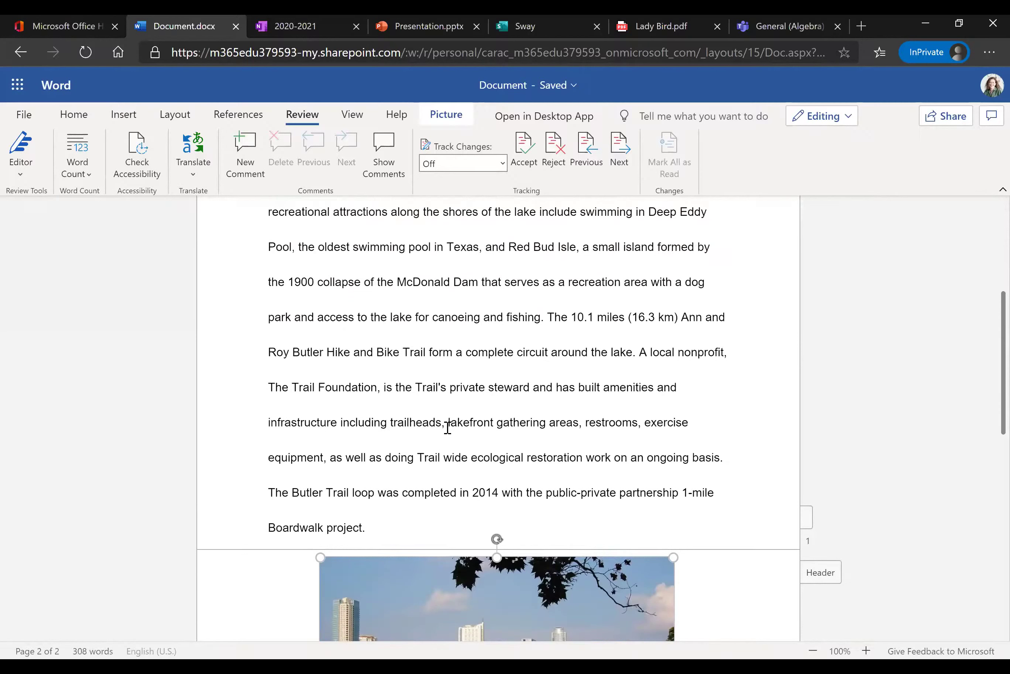
pyautogui.scroll(-1, 568, 435)
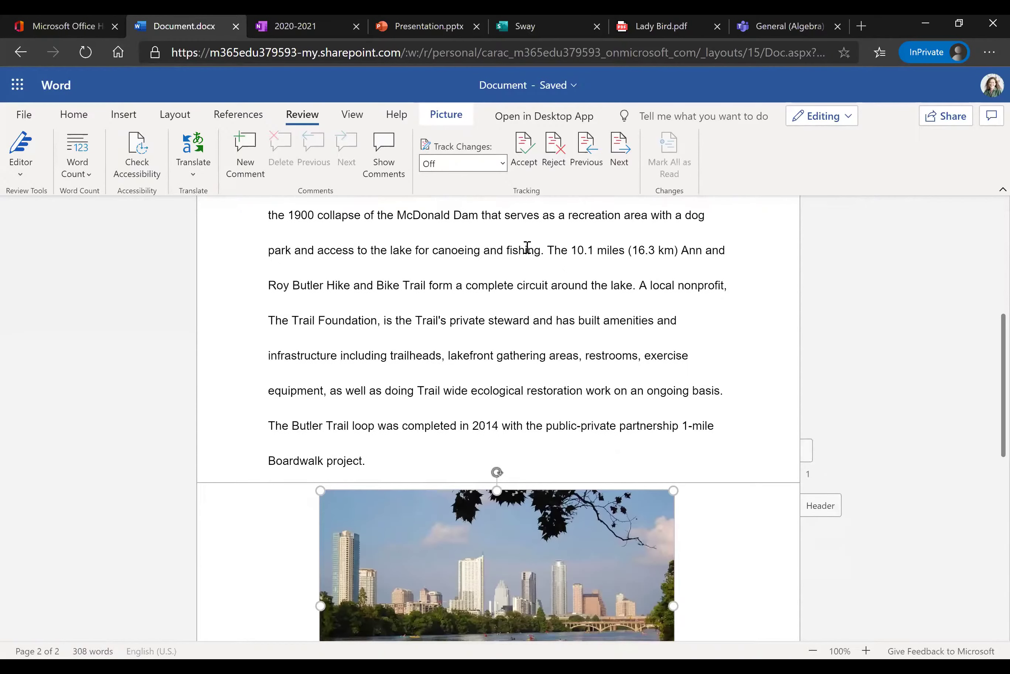
pyautogui.click(123, 150)
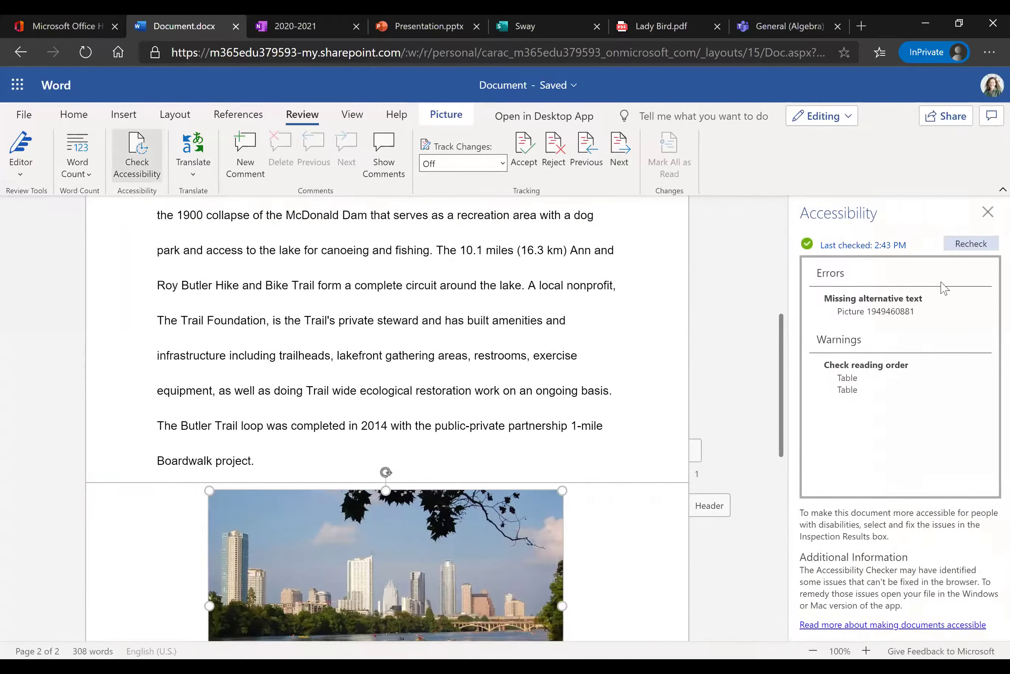
pyautogui.click(912, 312)
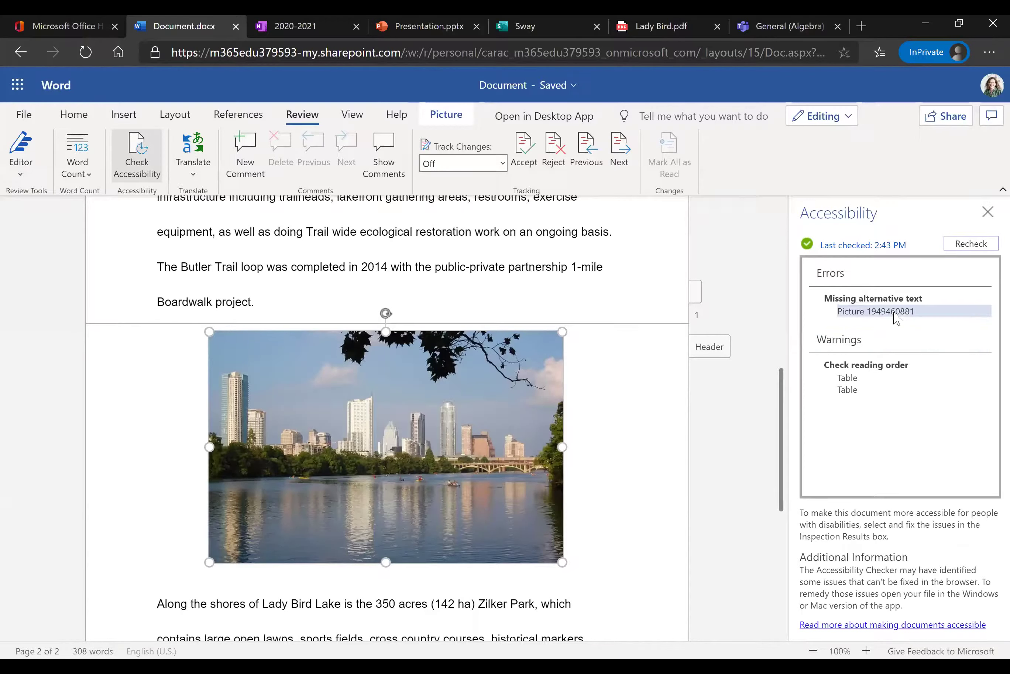
# Replace the flagged picture with the first result of an online picture search for "lady bird lake", and close the search.
pyautogui.rightClick(417, 420)
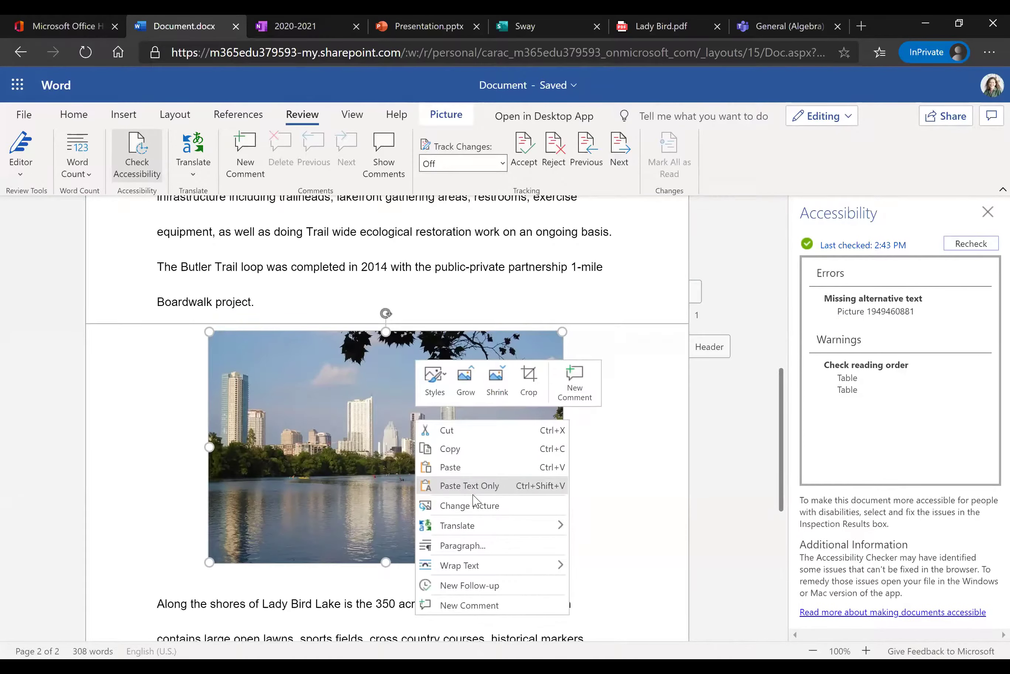
pyautogui.click(488, 511)
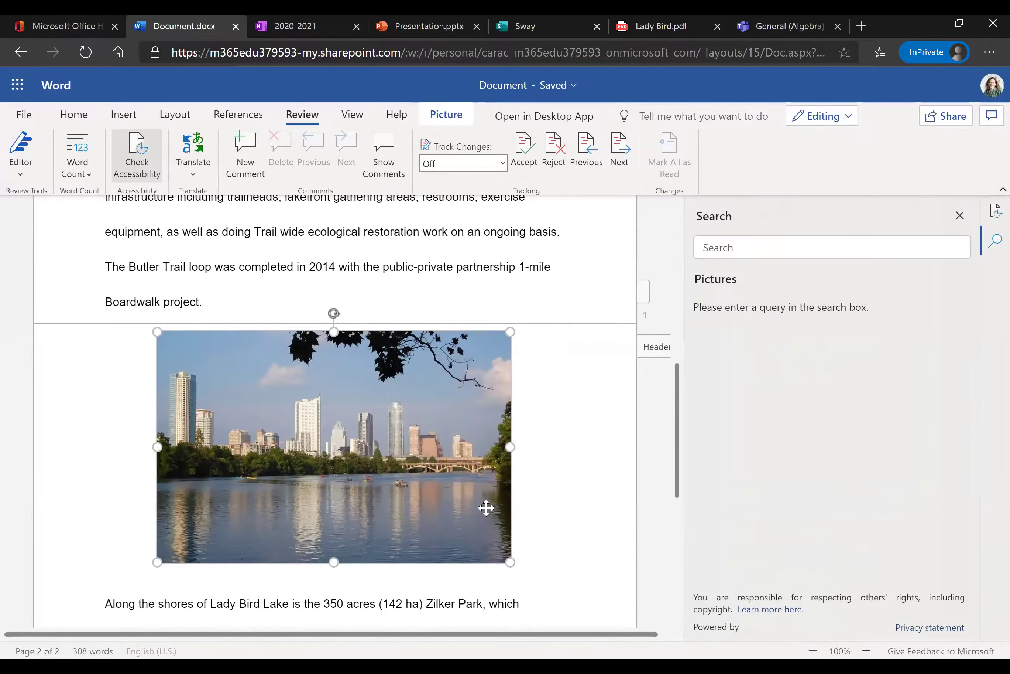
pyautogui.write('lady bird lake')
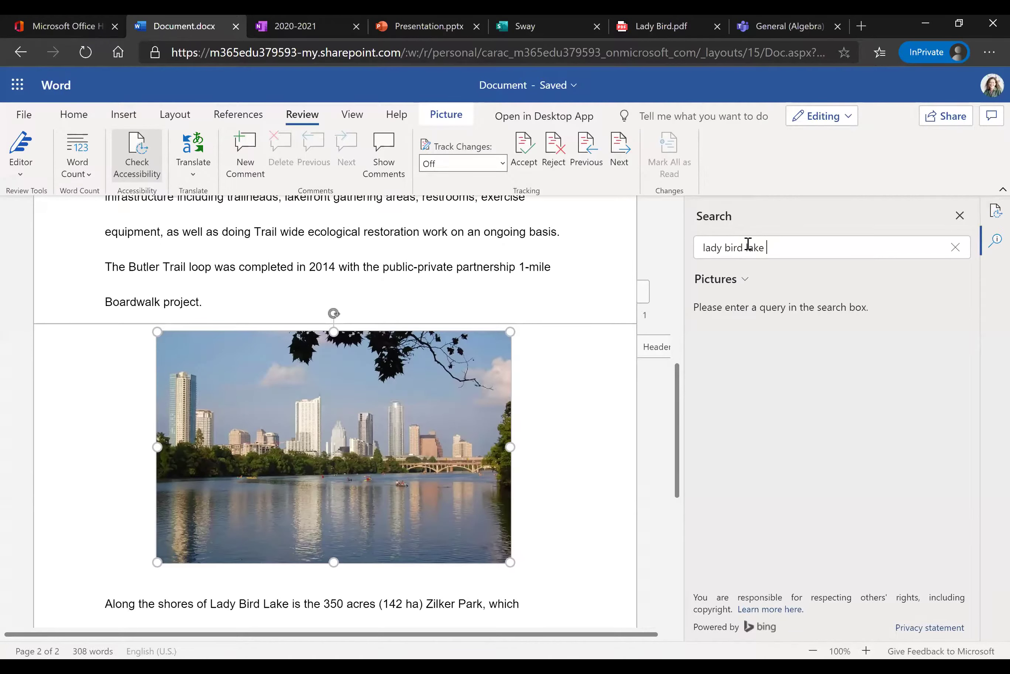
pyautogui.press('Return')
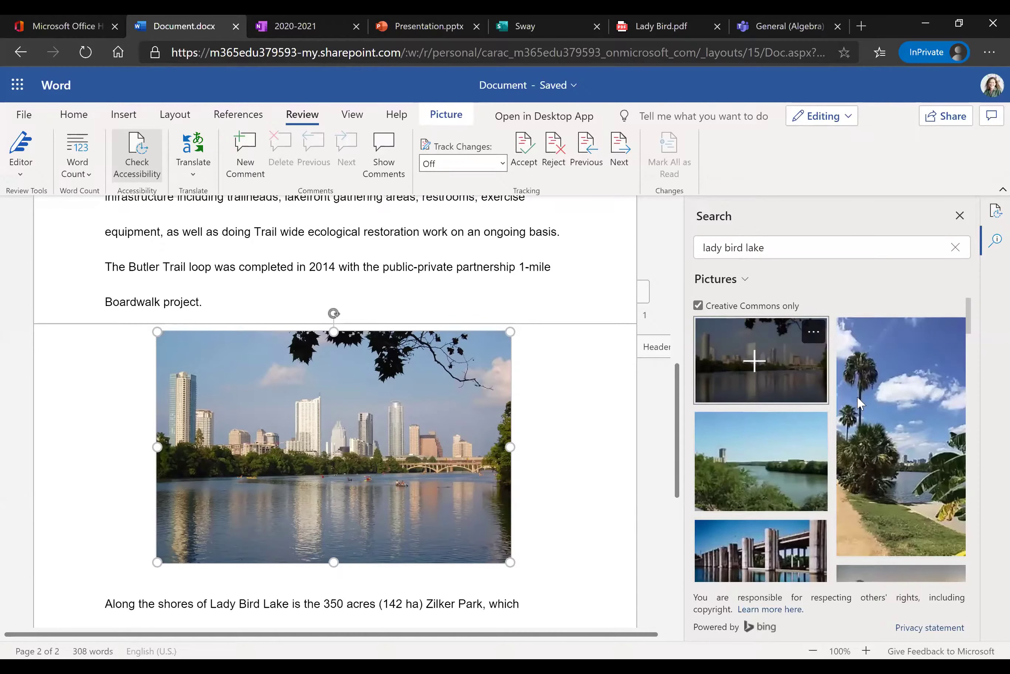
pyautogui.click(755, 369)
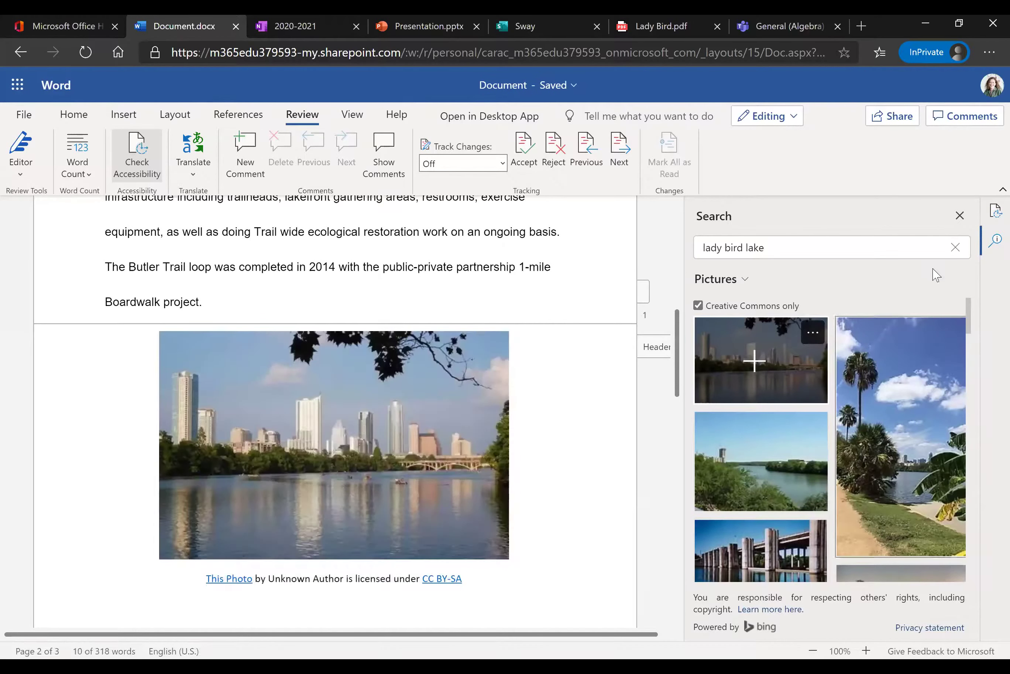
pyautogui.click(959, 215)
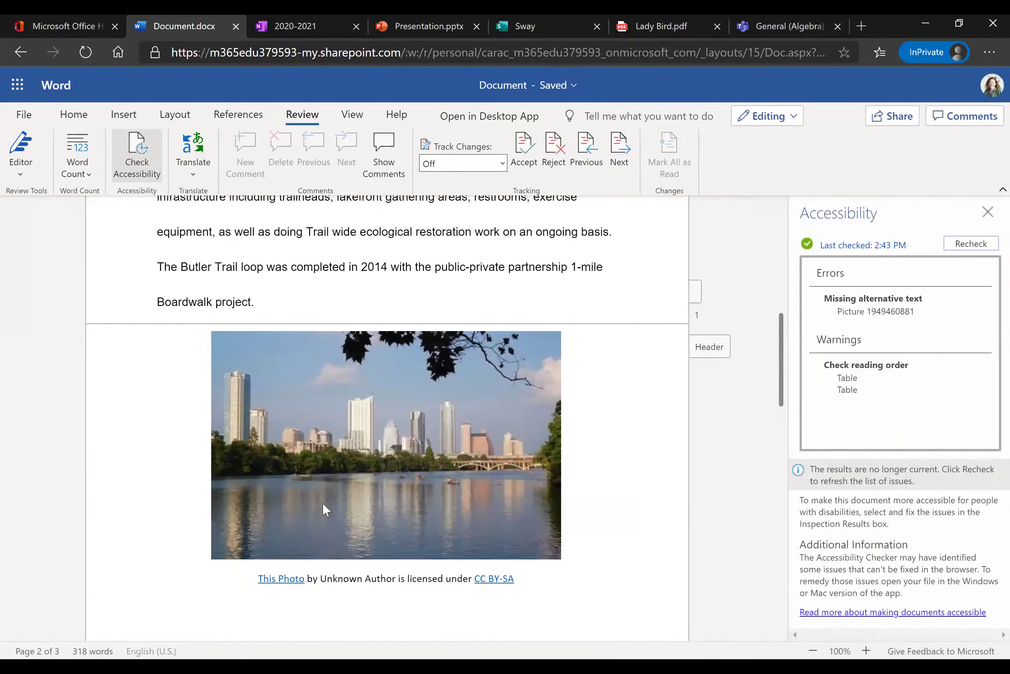
# Look through the replacement picture's options for a way to add alternative text.
pyautogui.click(333, 475)
pyautogui.rightClick(369, 464)
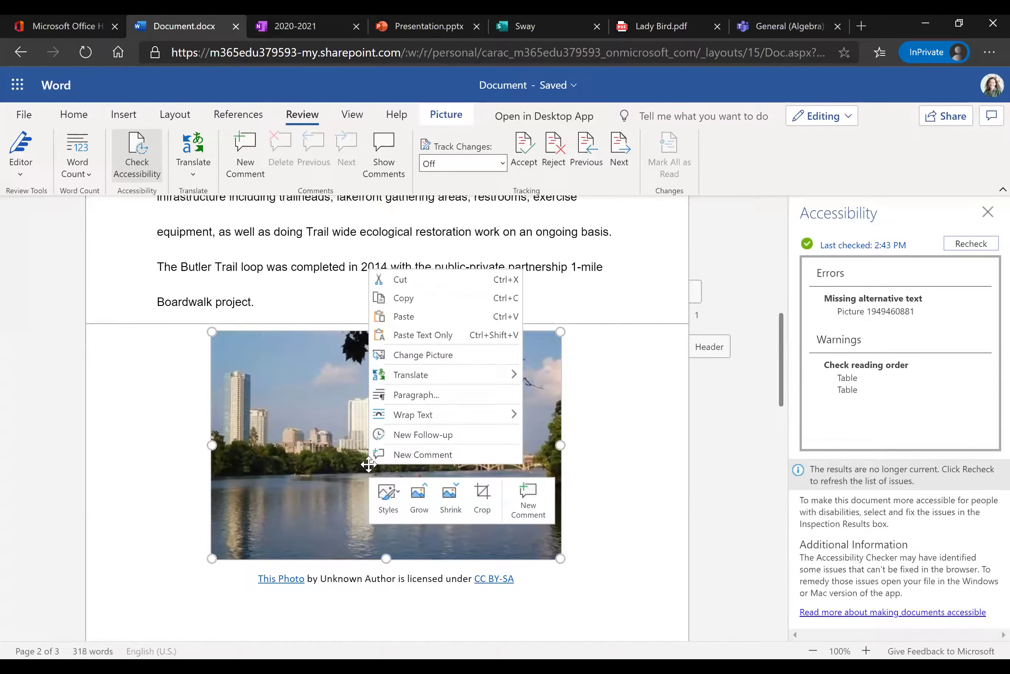
pyautogui.moveTo(413, 414)
pyautogui.press('Escape')
pyautogui.press('Escape')
# Replace the licence caption below the picture with "Photo of Lady bird lake in from of city, with people in the water".
pyautogui.click(355, 580)
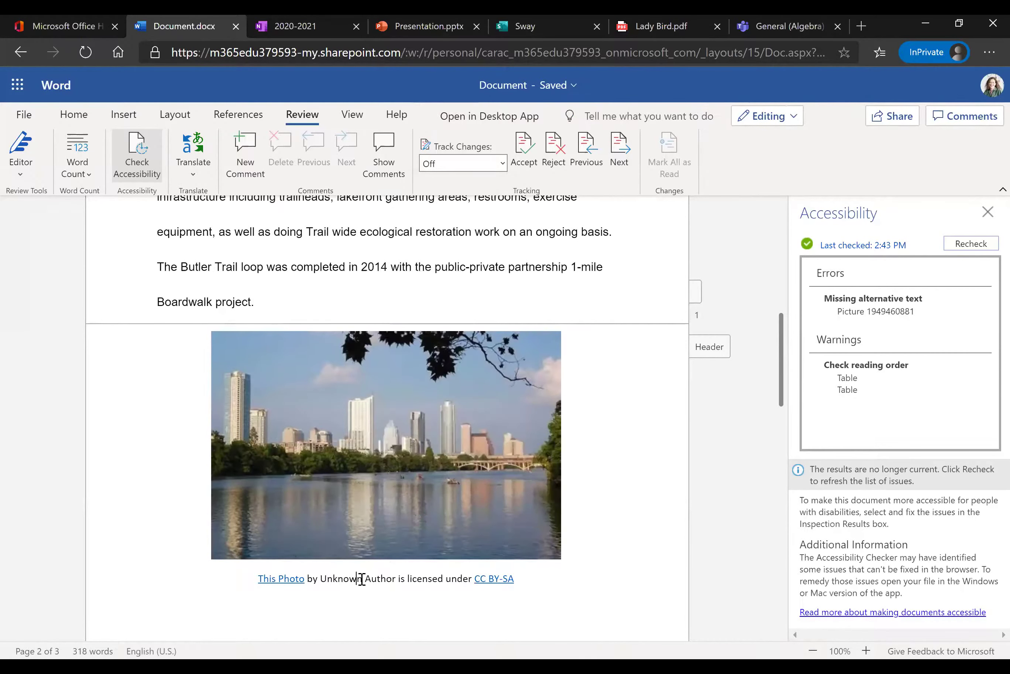
pyautogui.tripleClick(362, 579)
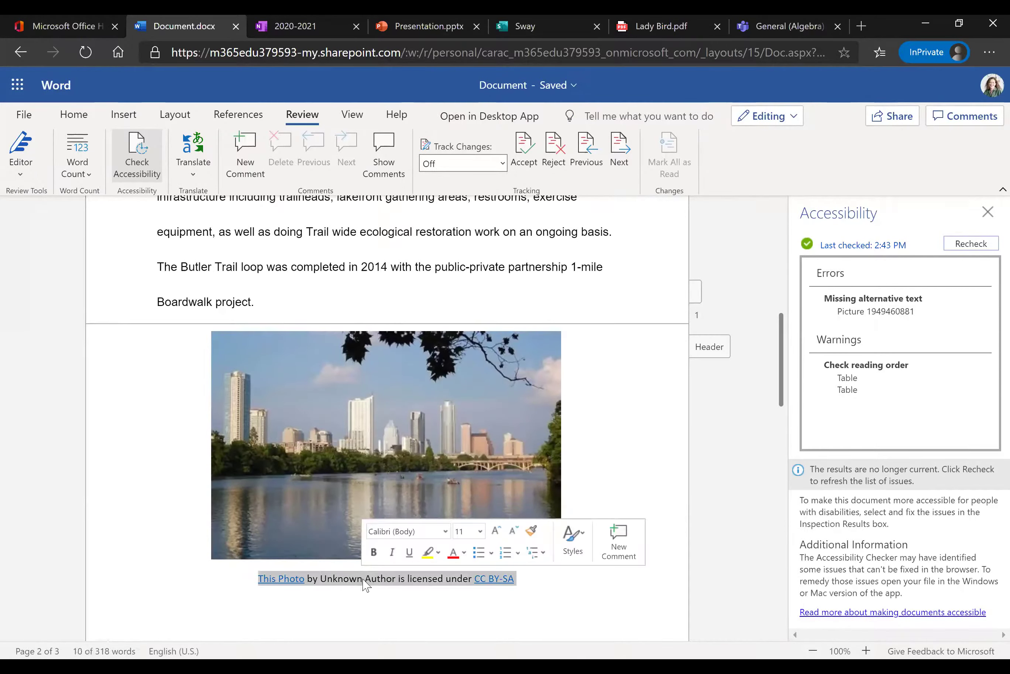
pyautogui.write('Ph')
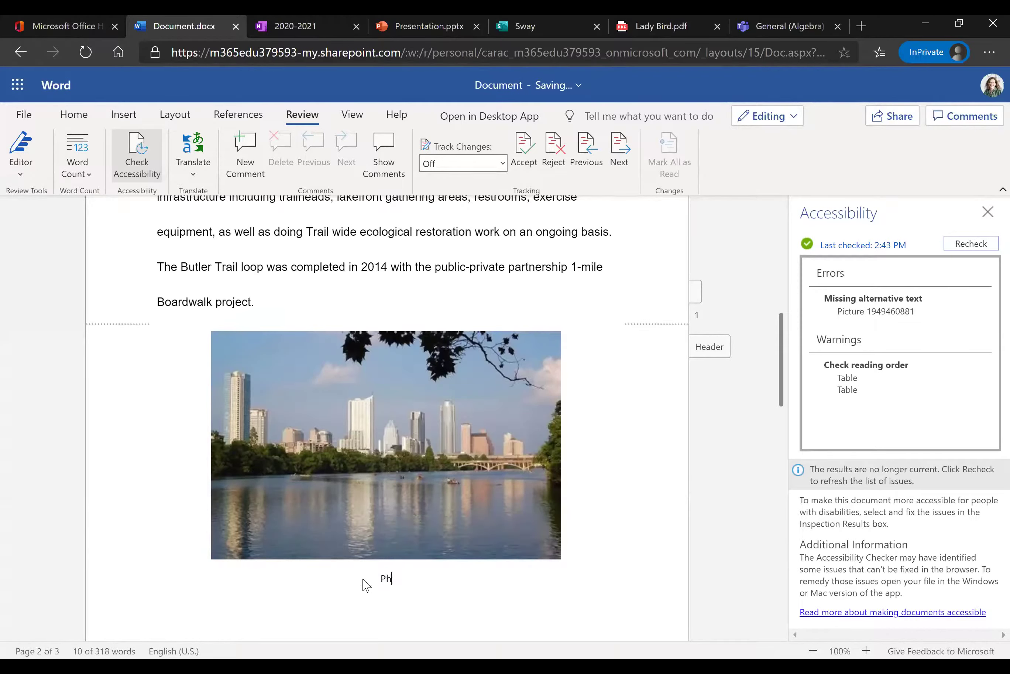
pyautogui.write('oto of Lady bird lake in from ')
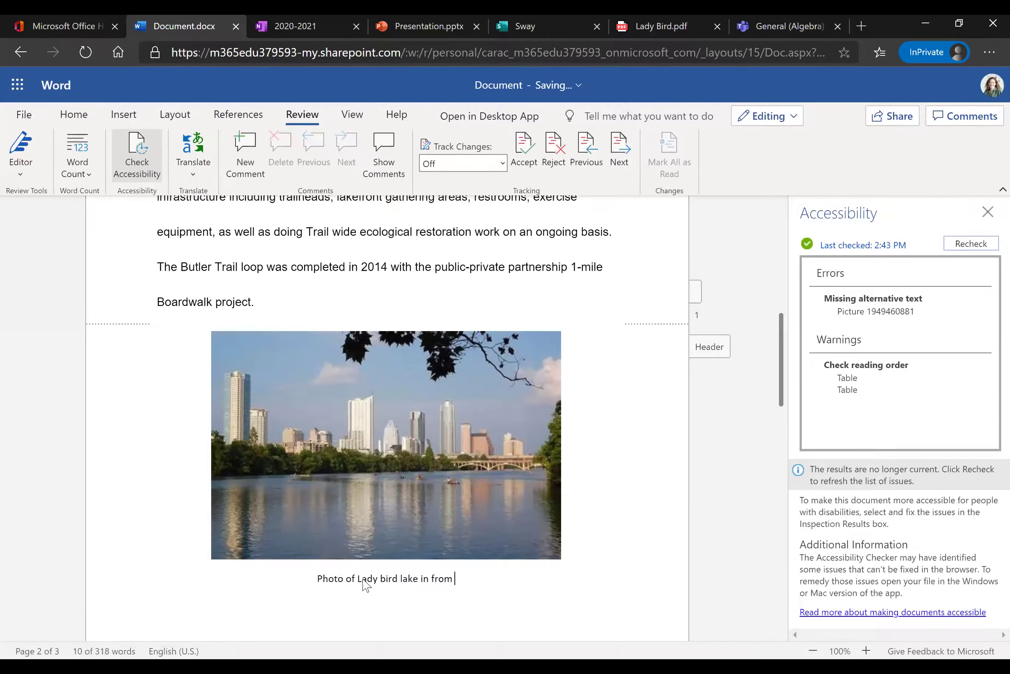
pyautogui.write('of city ')
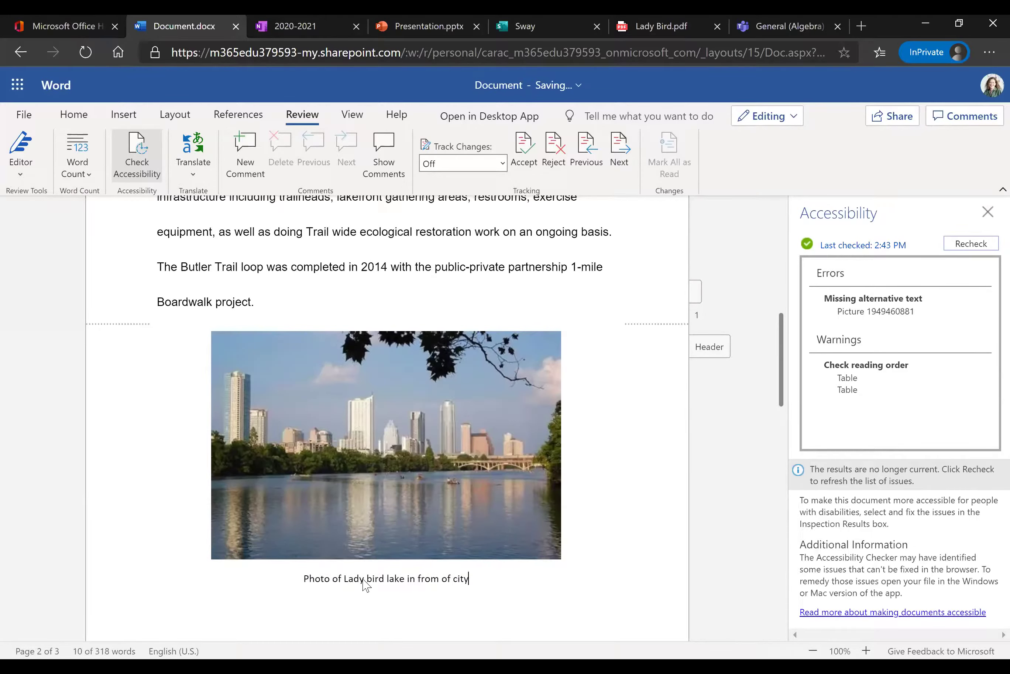
pyautogui.write(', with ')
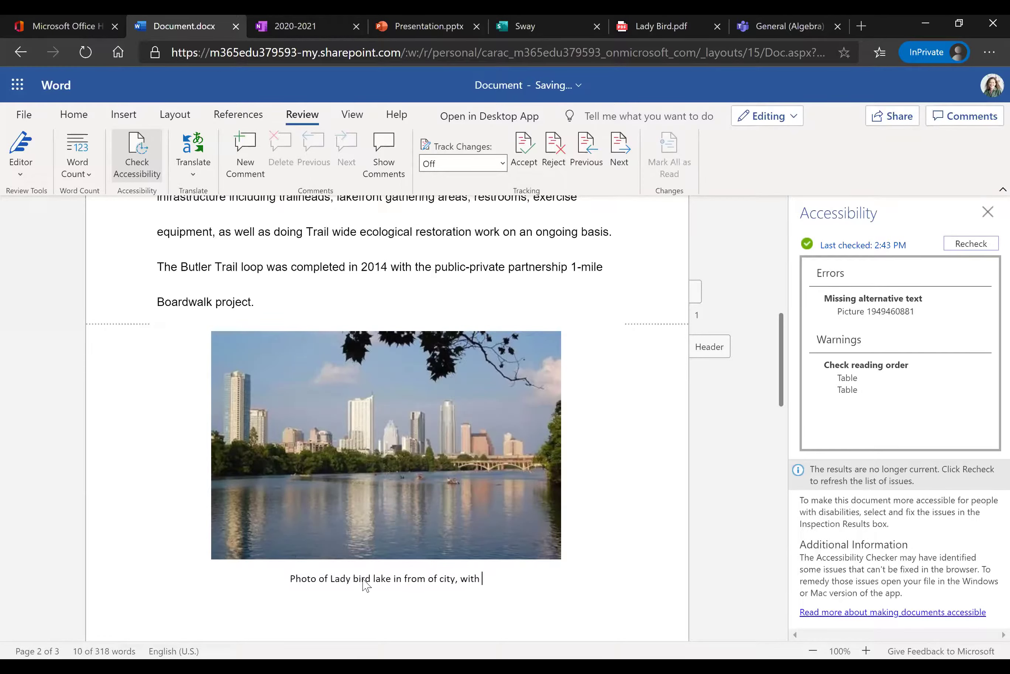
pyautogui.write('pe')
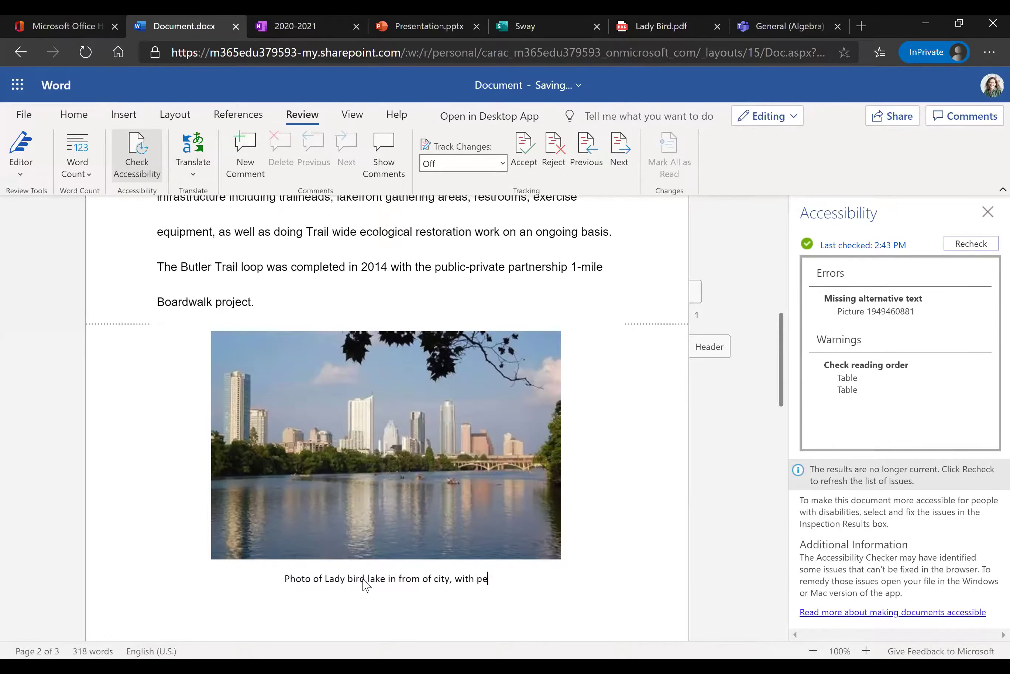
pyautogui.write('ople in the water')
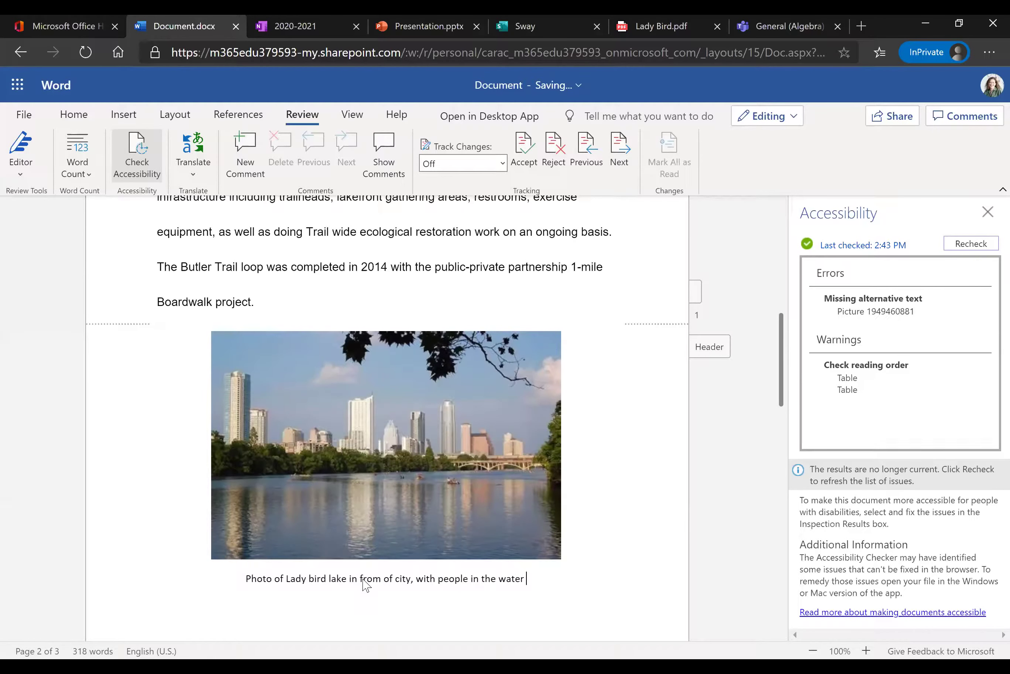
# Rerun Check Accessibility from scratch, select the picture flagged for missing alternative text, and look through its options.
pyautogui.click(987, 211)
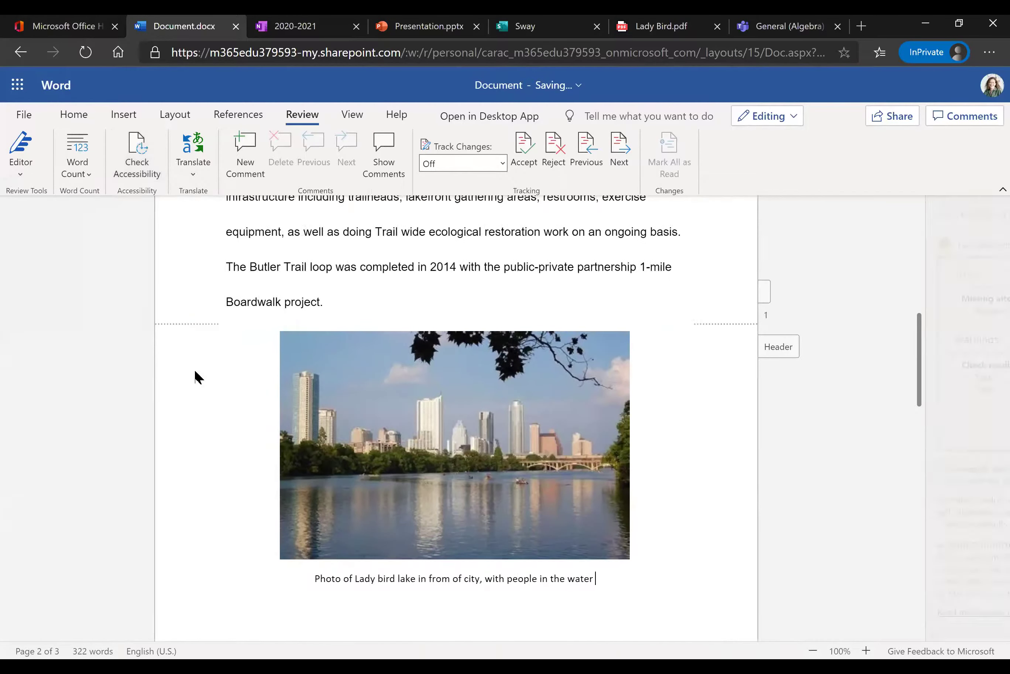
pyautogui.click(133, 169)
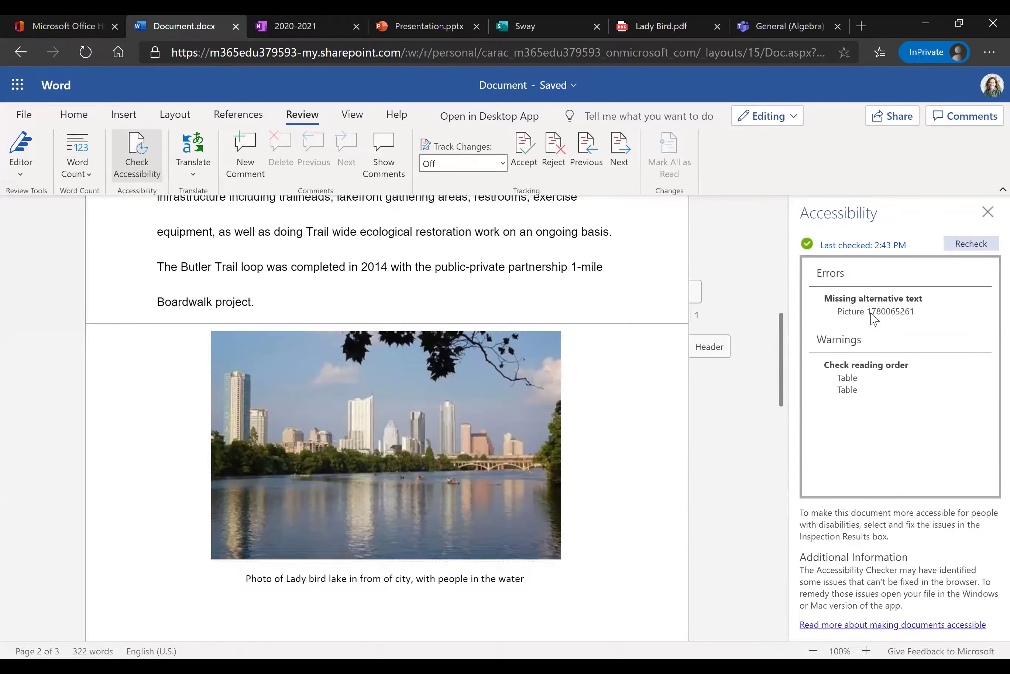
pyautogui.click(874, 312)
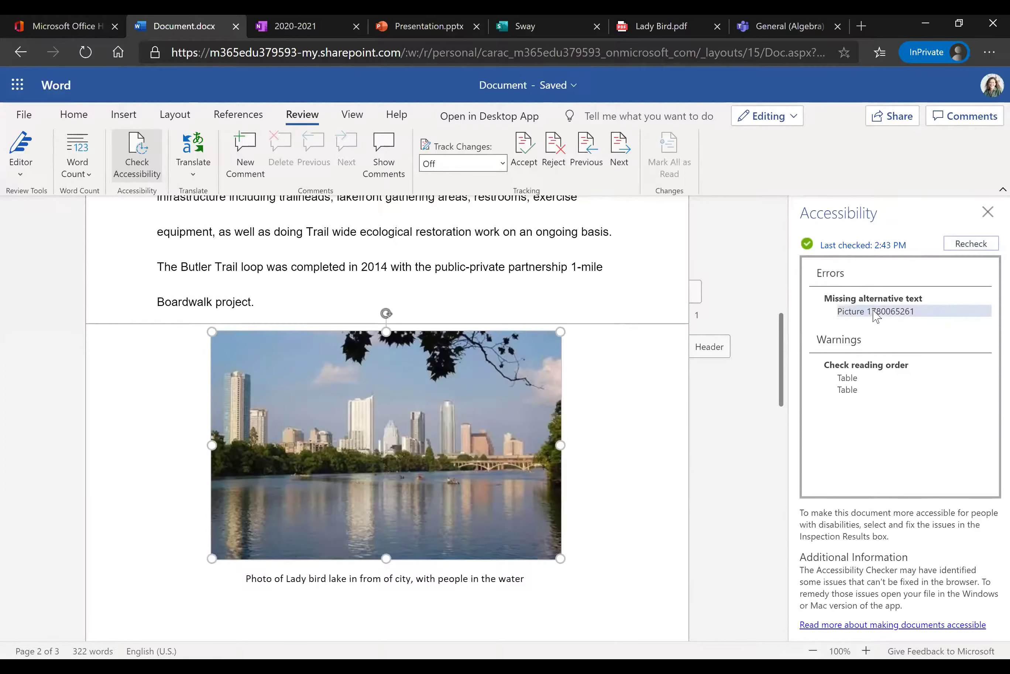
pyautogui.rightClick(520, 381)
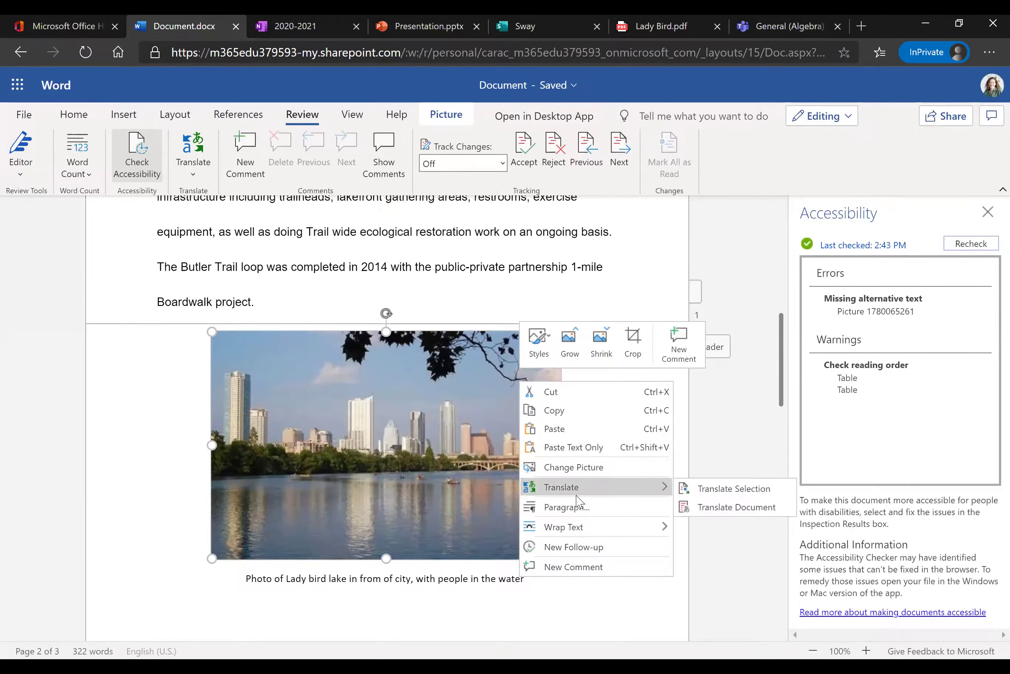
pyautogui.moveTo(535, 531)
pyautogui.press('Escape')
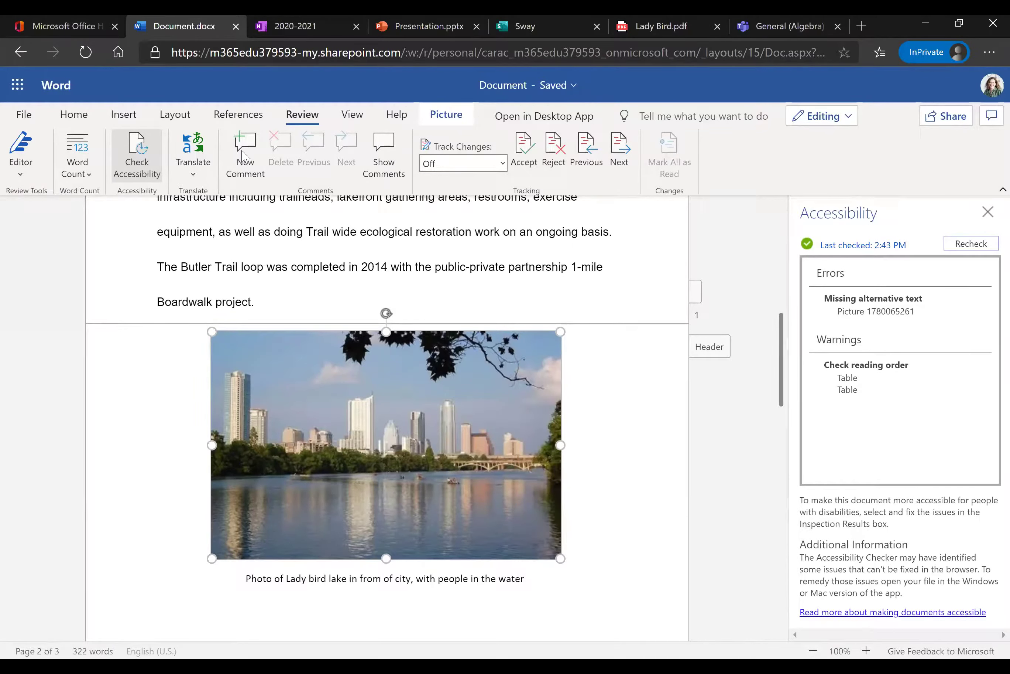
# Search the available commands for "alt text", look over the suggestions, and dismiss them.
pyautogui.click(739, 118)
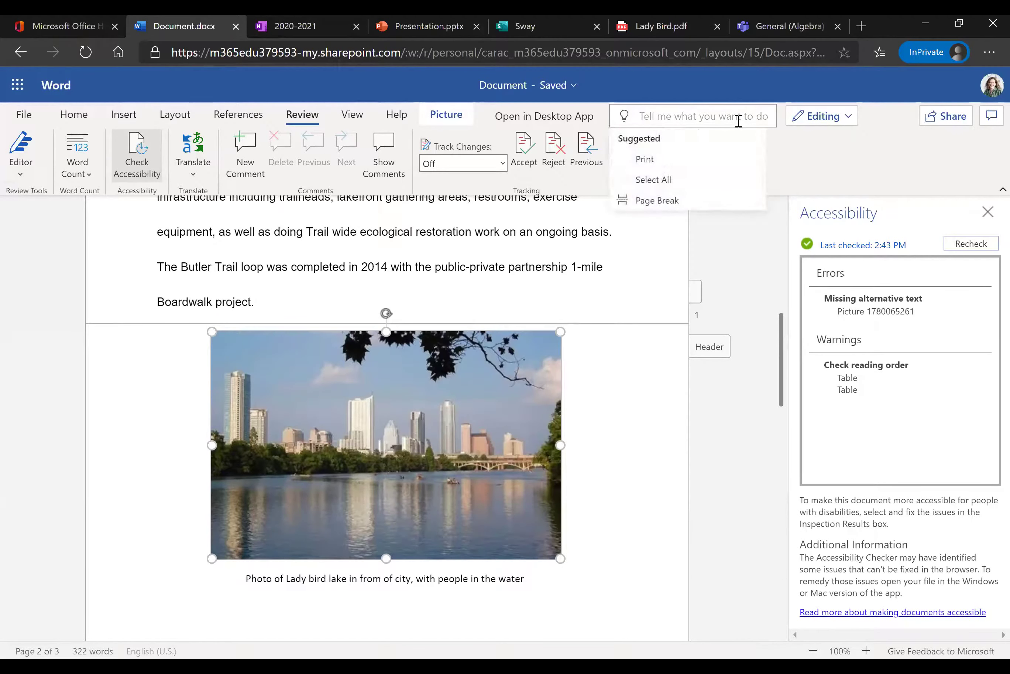
pyautogui.write('alt')
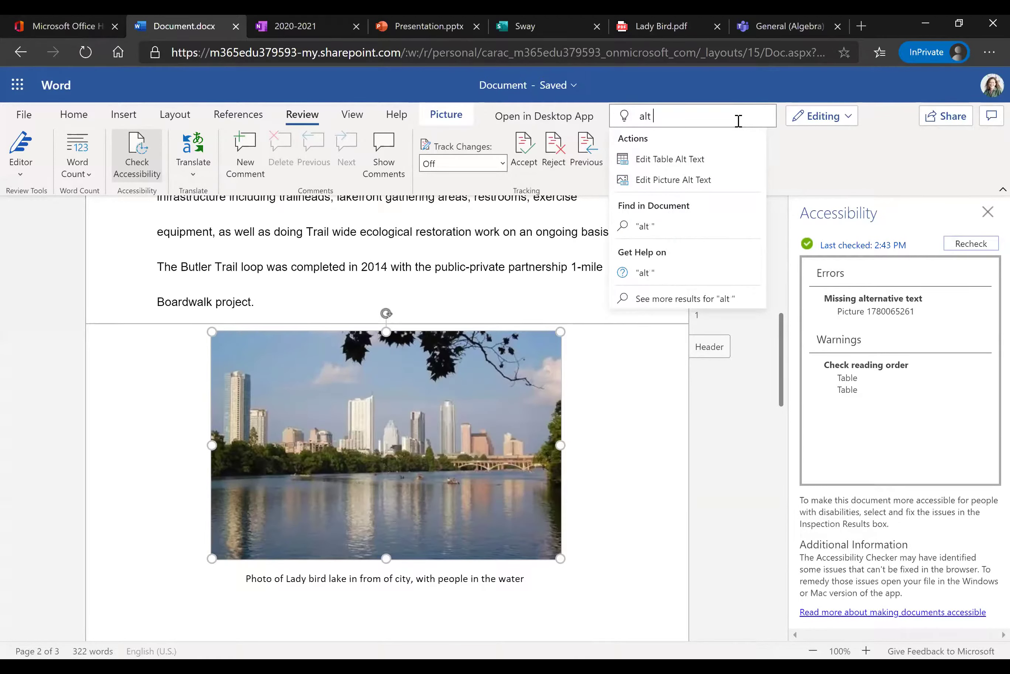
pyautogui.write(' text')
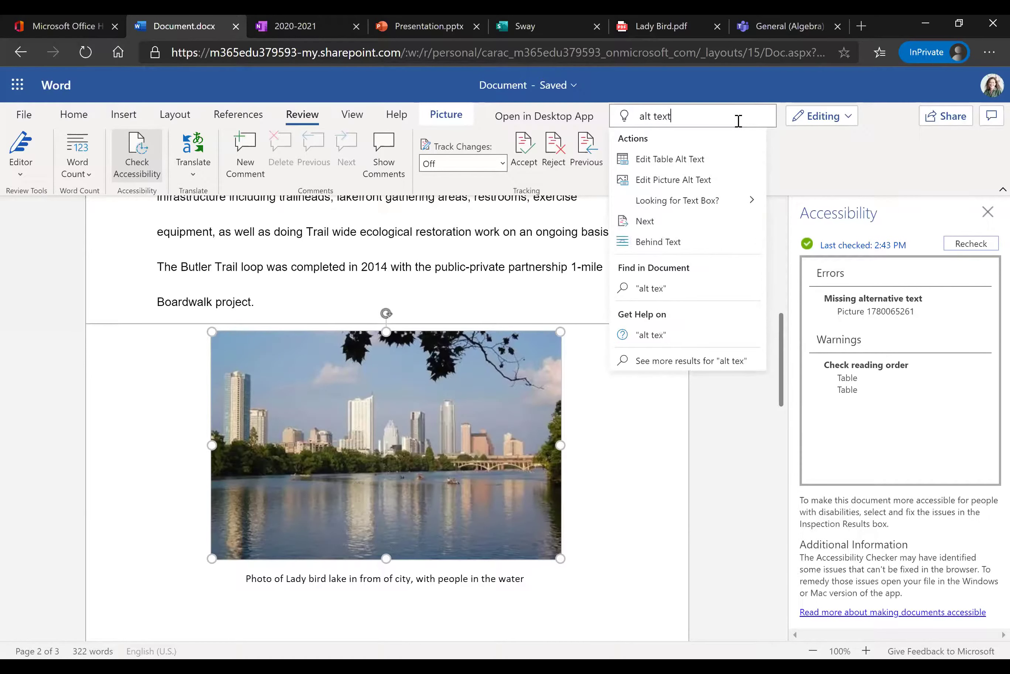
pyautogui.press('Down')
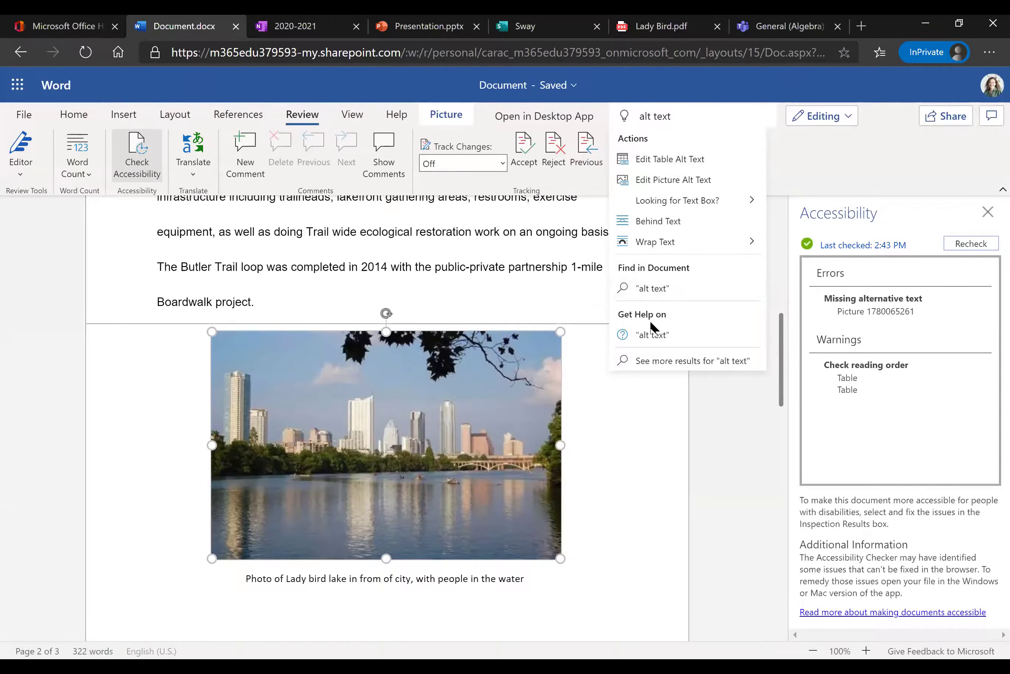
pyautogui.click(917, 420)
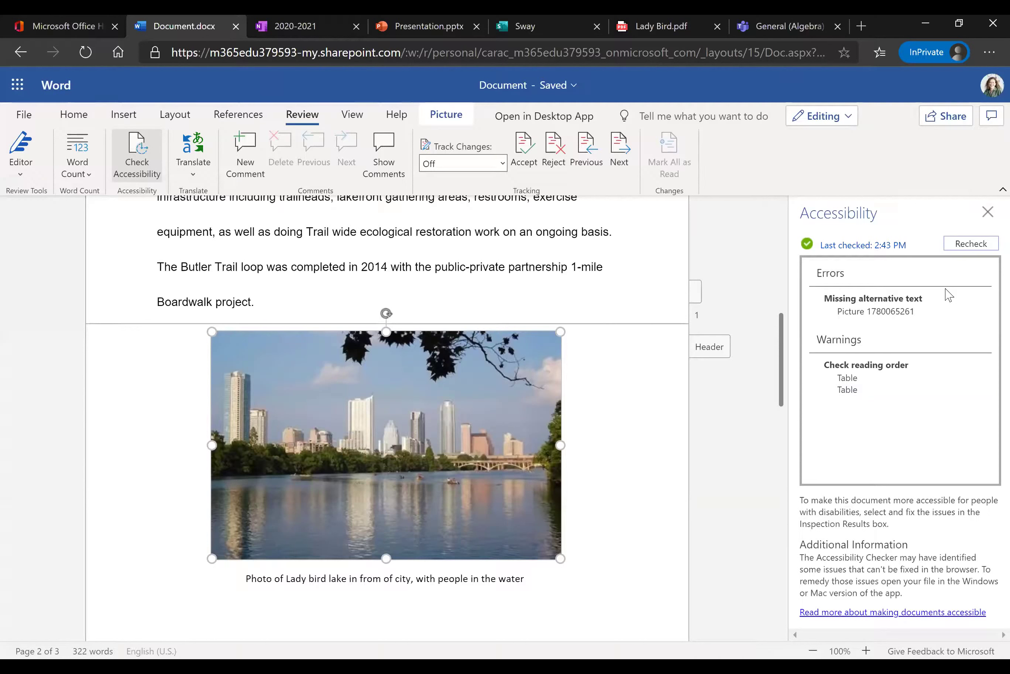
# Recheck the document's accessibility and open the support article about making documents accessible.
pyautogui.click(971, 247)
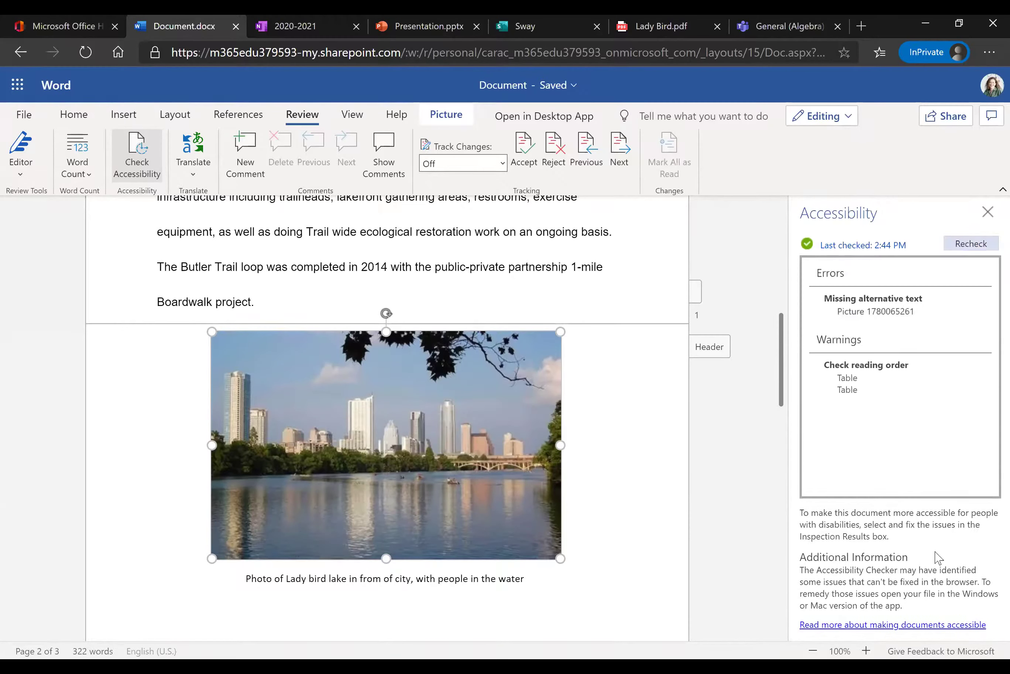
pyautogui.click(915, 627)
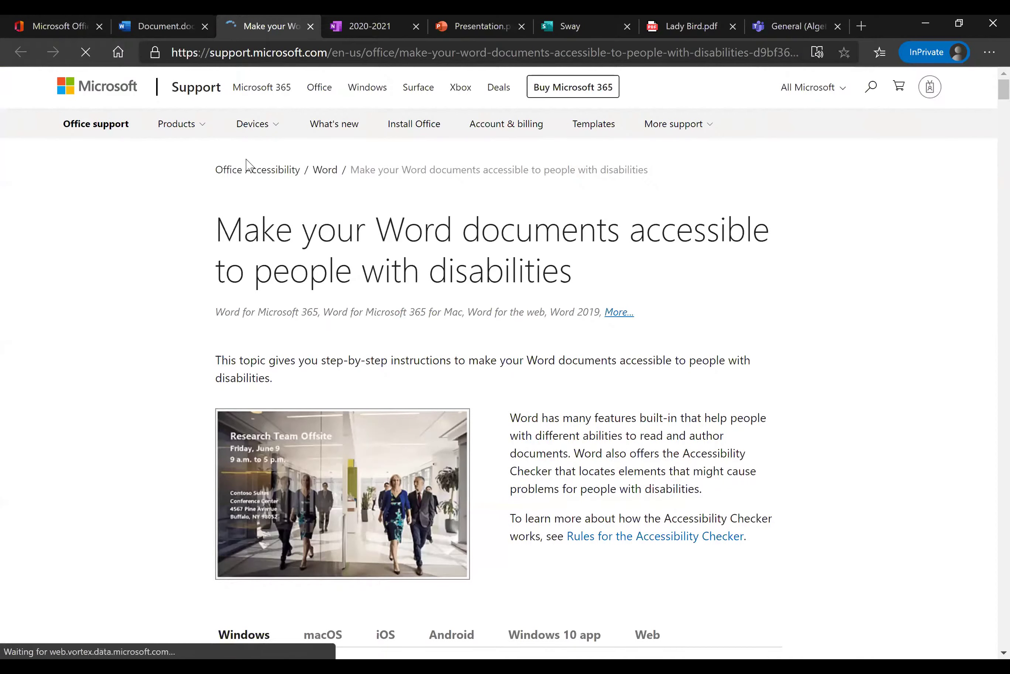
# Read through the Windows best-practices table in the support article on making Word documents accessible.
pyautogui.scroll(-10, 289, 298)
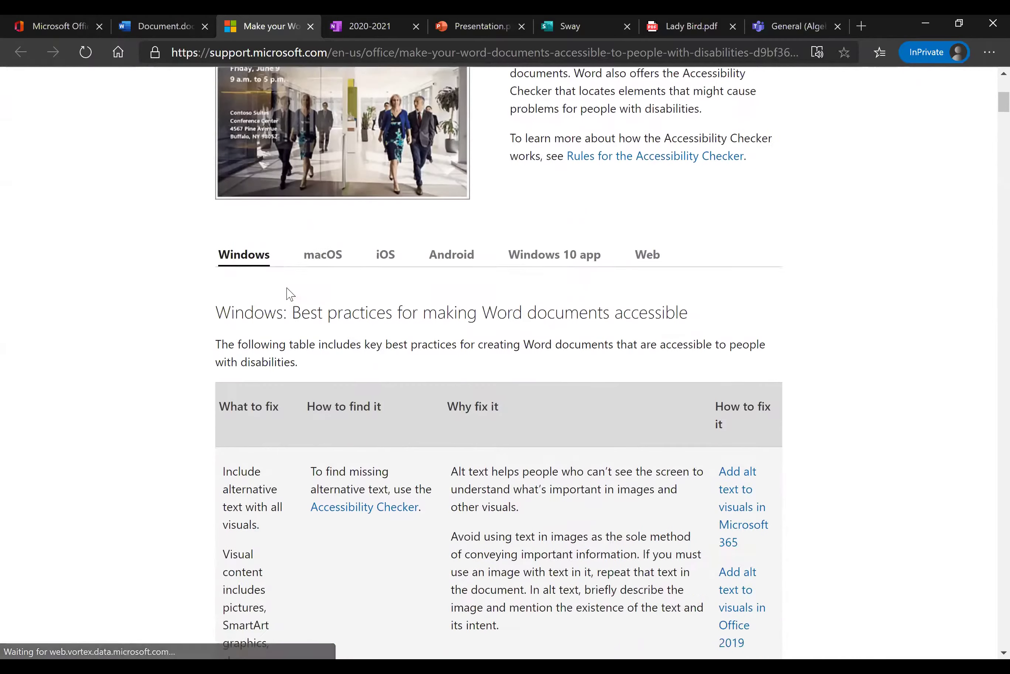
pyautogui.scroll(-4, 287, 286)
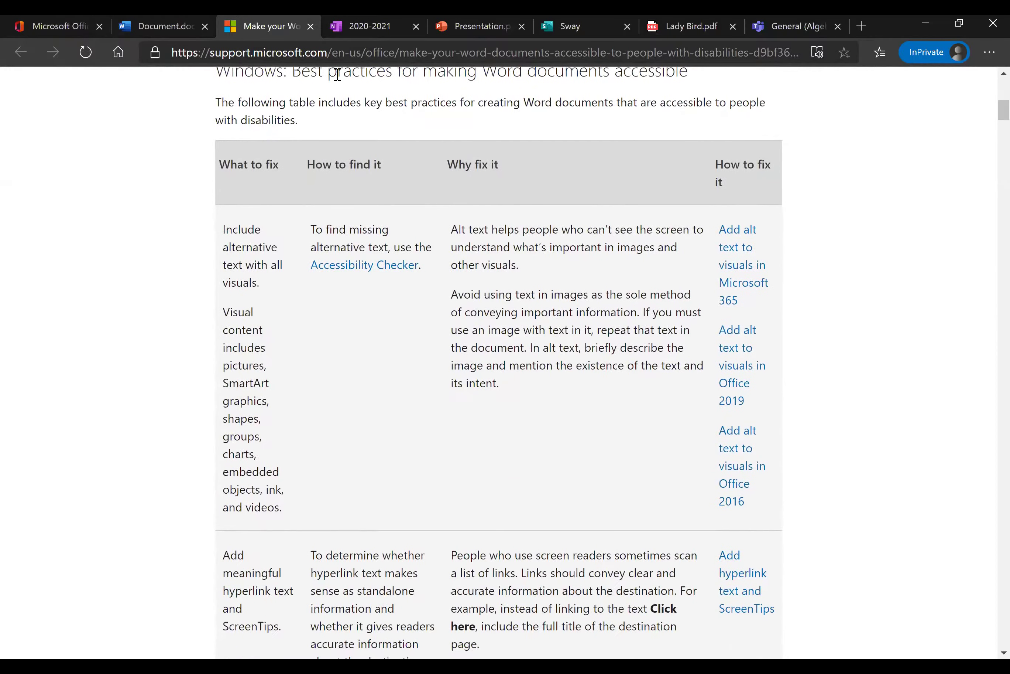
pyautogui.click(187, 29)
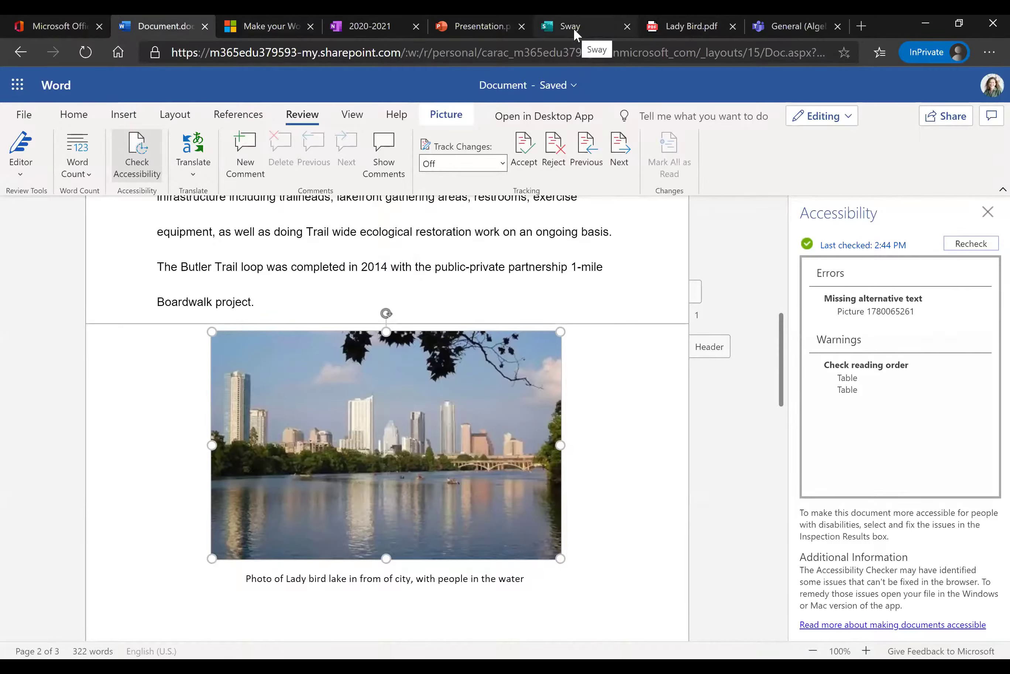
pyautogui.click(274, 29)
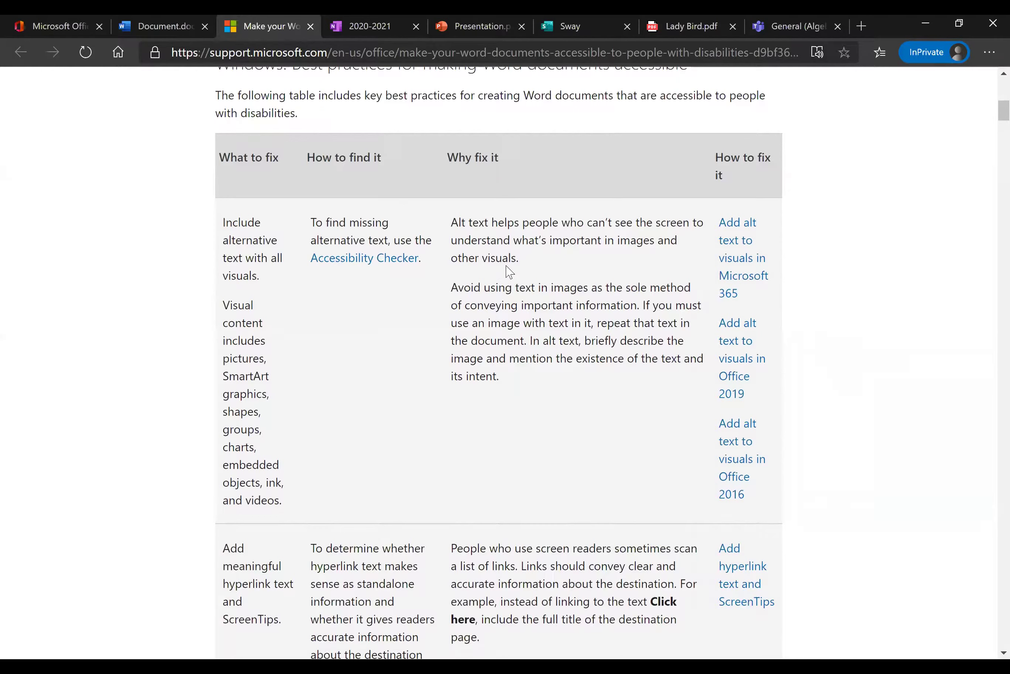
pyautogui.scroll(-6, 504, 269)
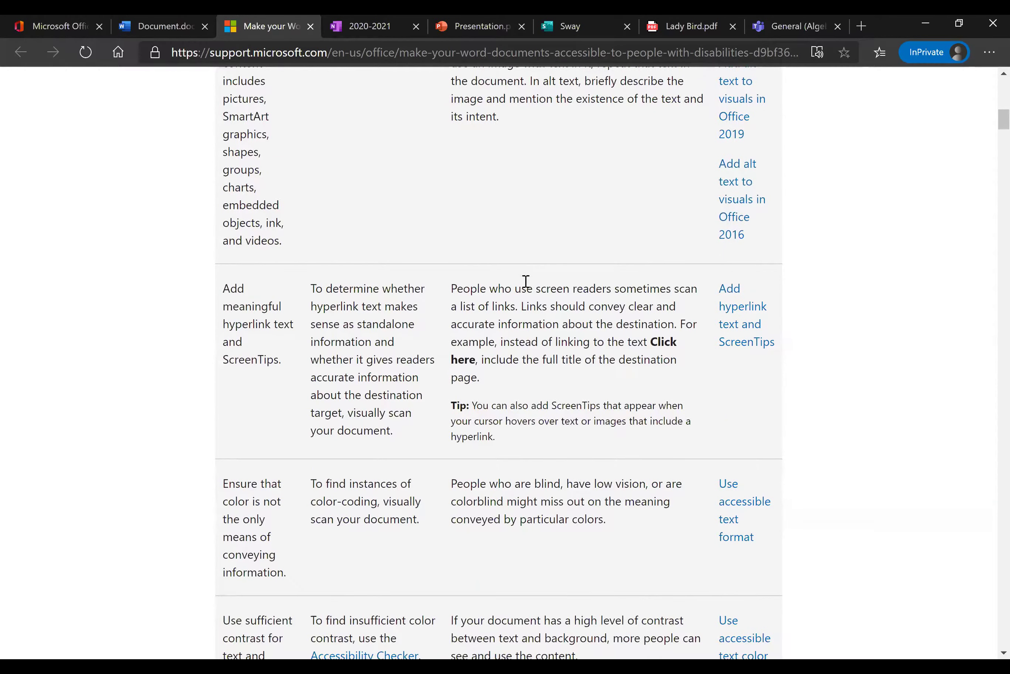
pyautogui.scroll(-4, 534, 354)
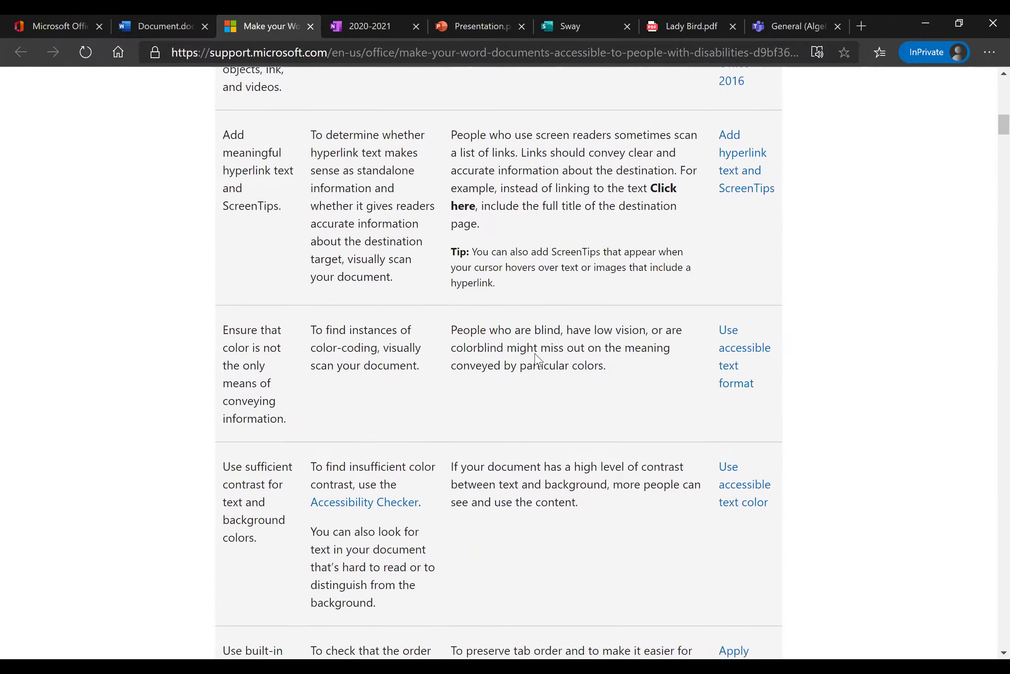
pyautogui.click(389, 27)
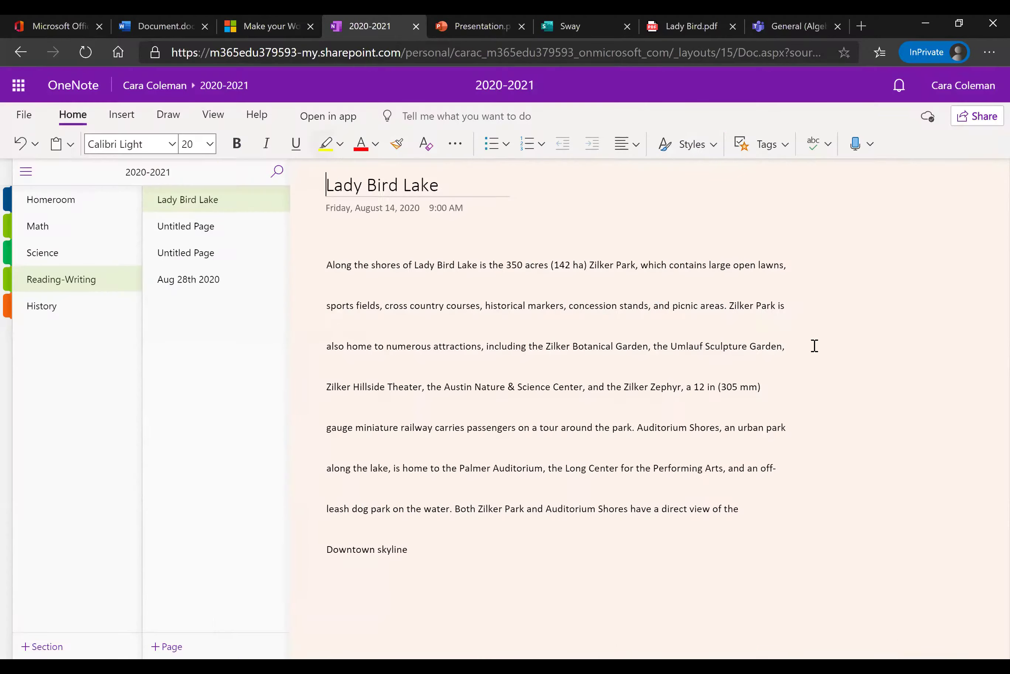
pyautogui.click(269, 27)
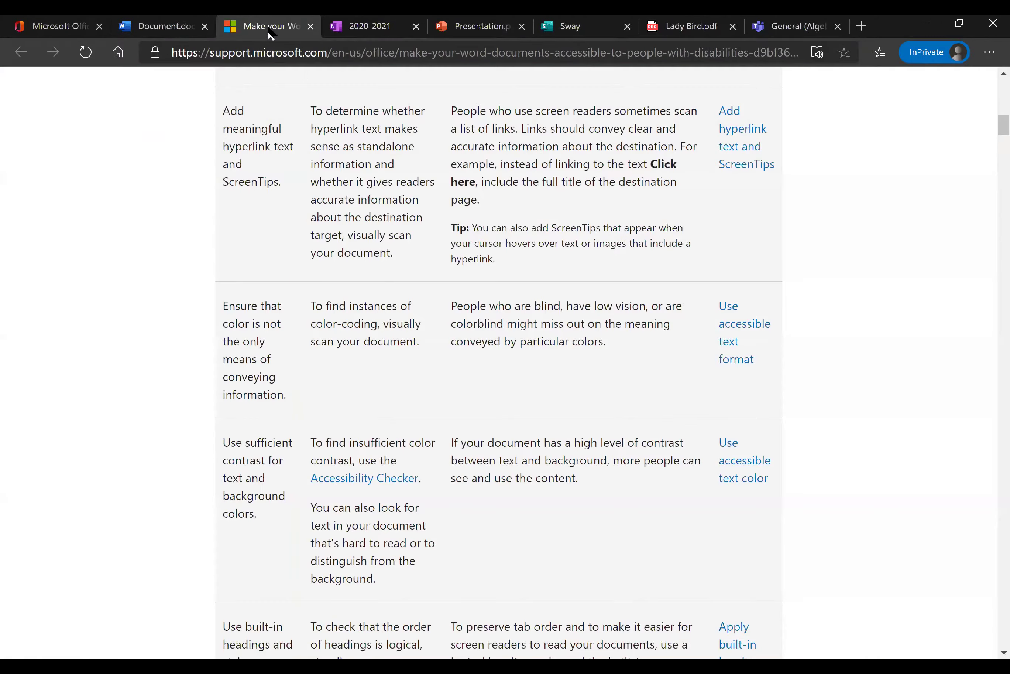
pyautogui.scroll(7, 495, 183)
pyautogui.scroll(10, 497, 184)
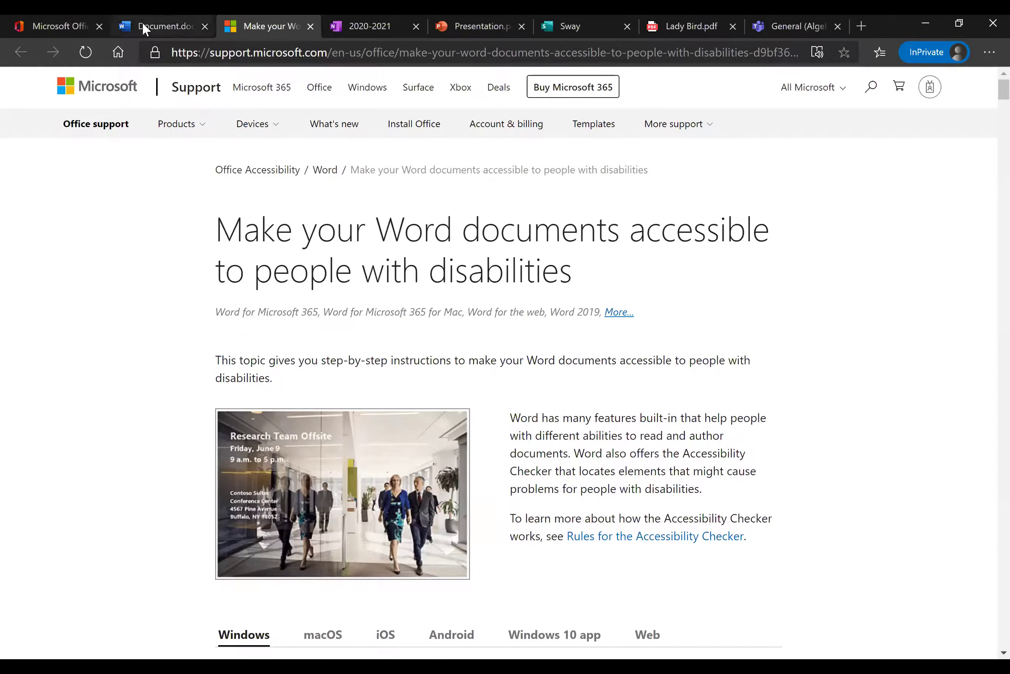
# Open the Microsoft Educator Center at education.microsoft.com in a new browser tab.
pyautogui.click(90, 25)
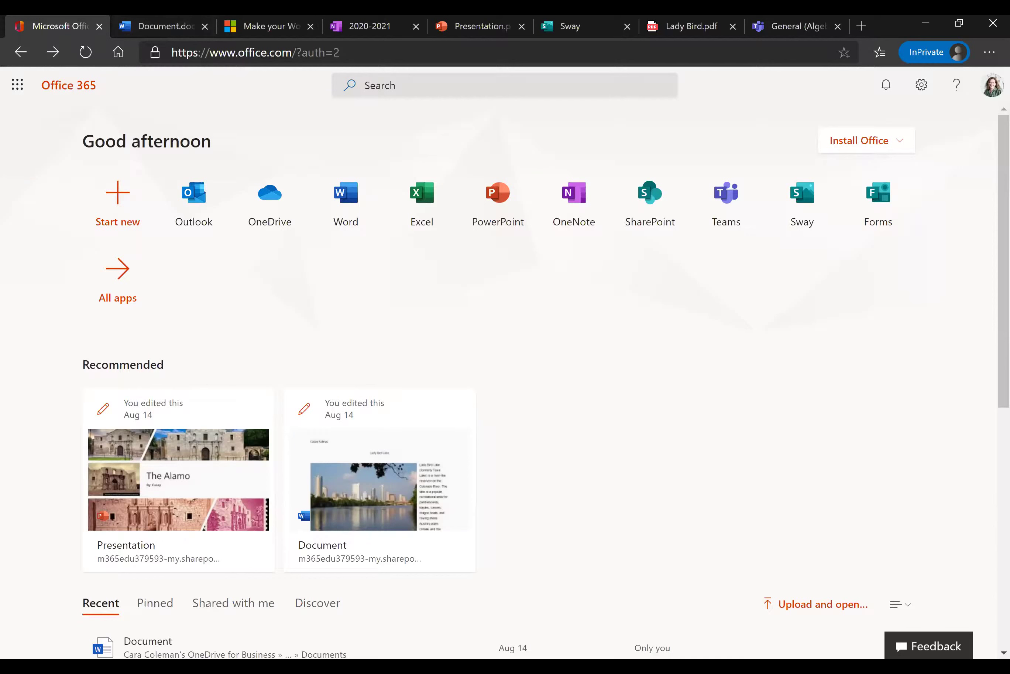
pyautogui.click(859, 25)
pyautogui.write('ed')
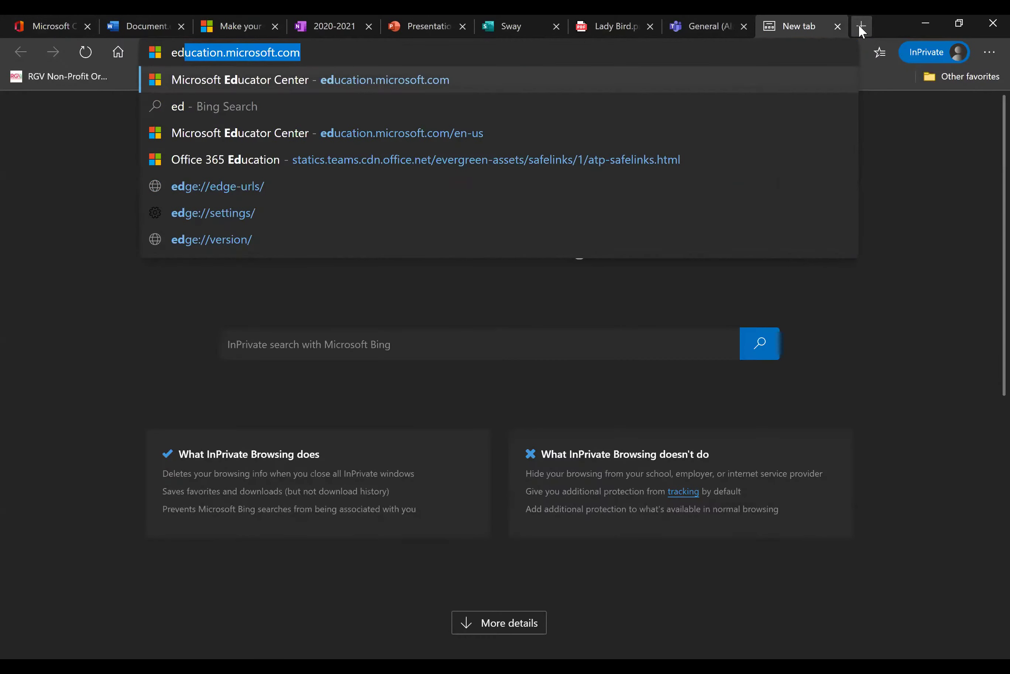
pyautogui.press('Right')
pyautogui.press('Return')
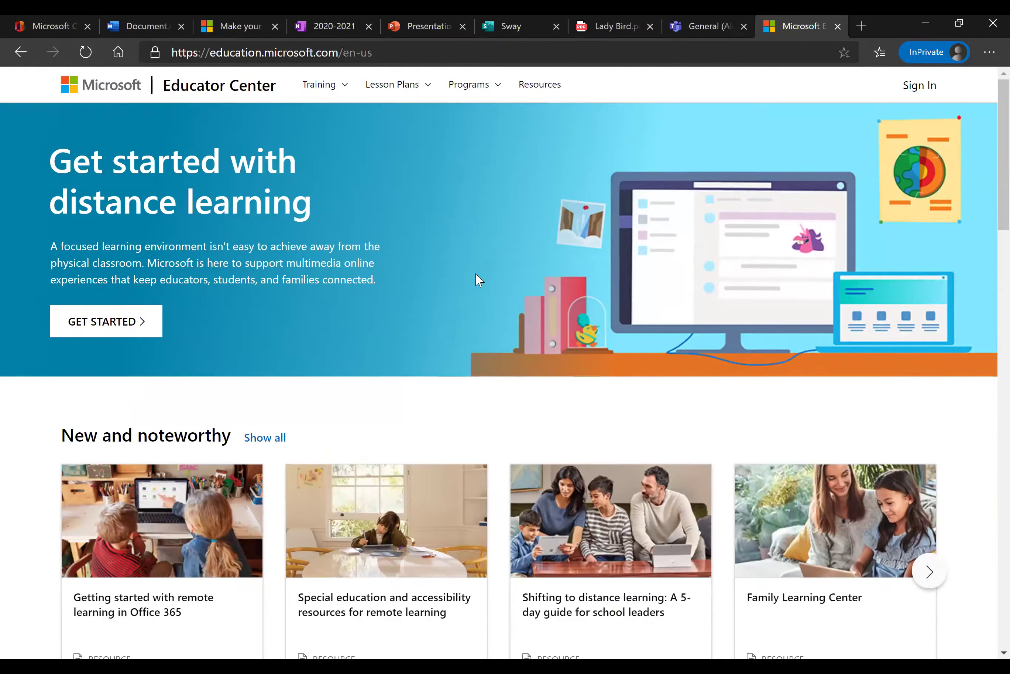
# Look over the Educator Center's New and noteworthy resources and its Training and Programs offerings.
pyautogui.scroll(-2, 478, 280)
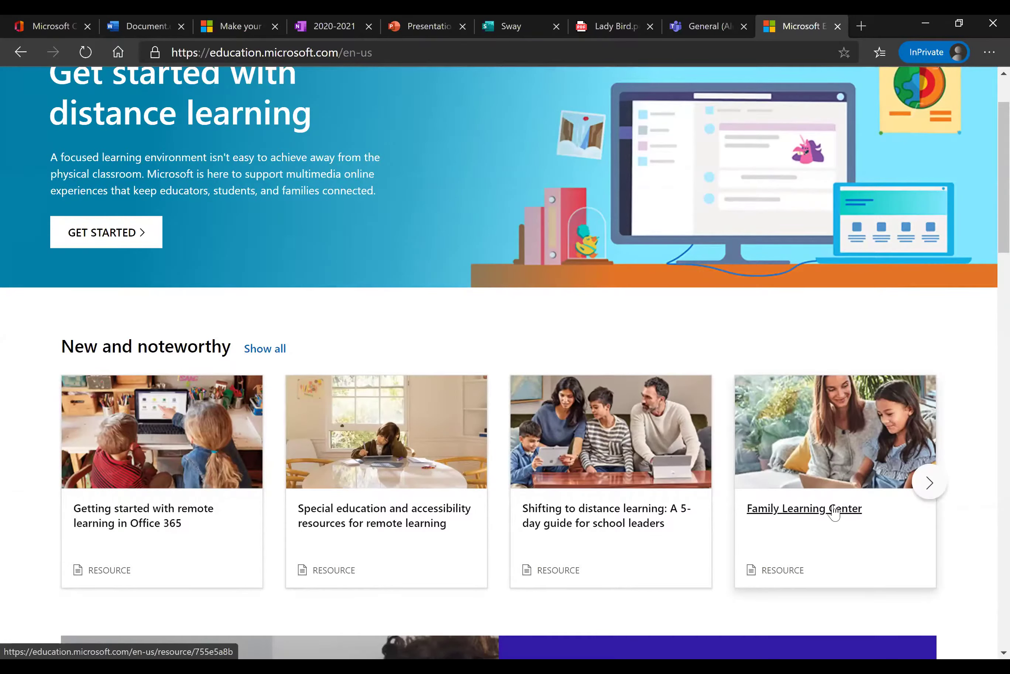
pyautogui.scroll(2, 824, 533)
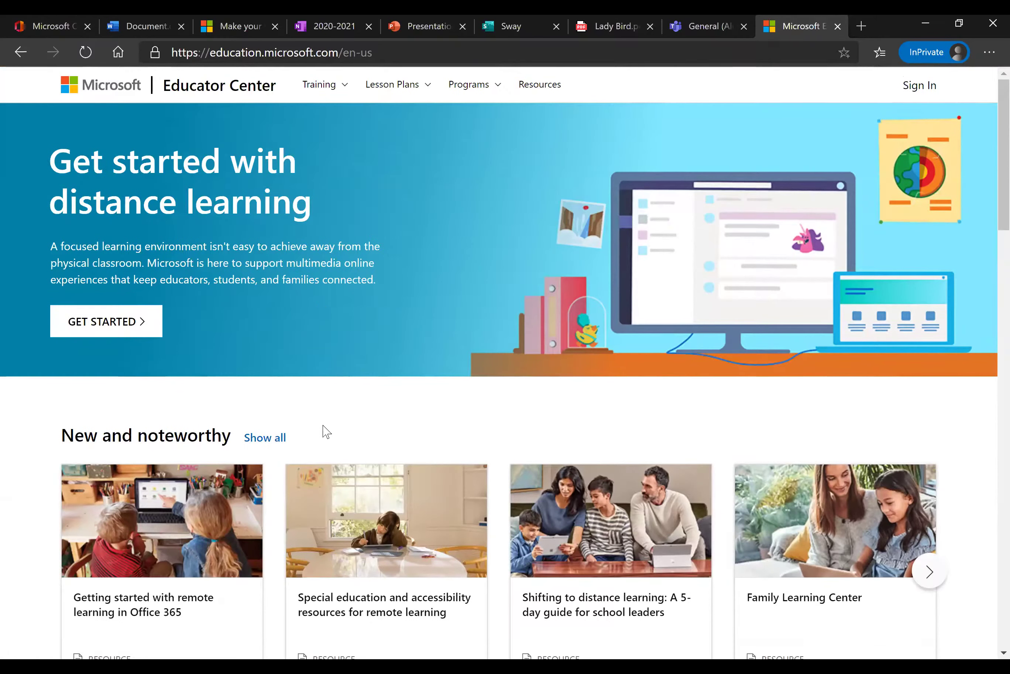
pyautogui.click(412, 92)
pyautogui.click(345, 91)
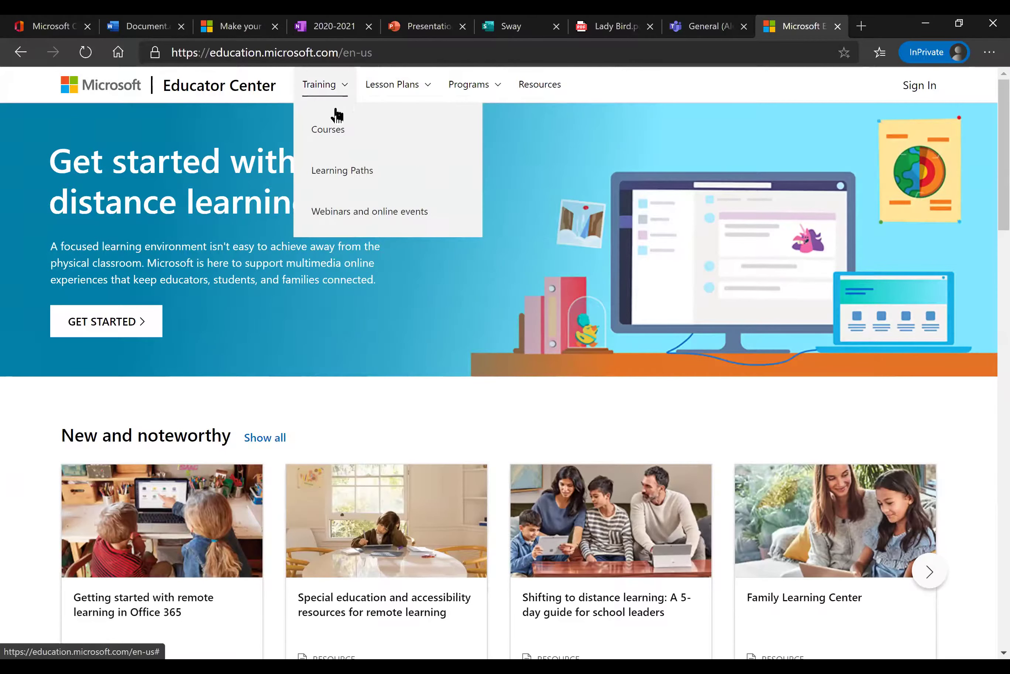
pyautogui.click(486, 86)
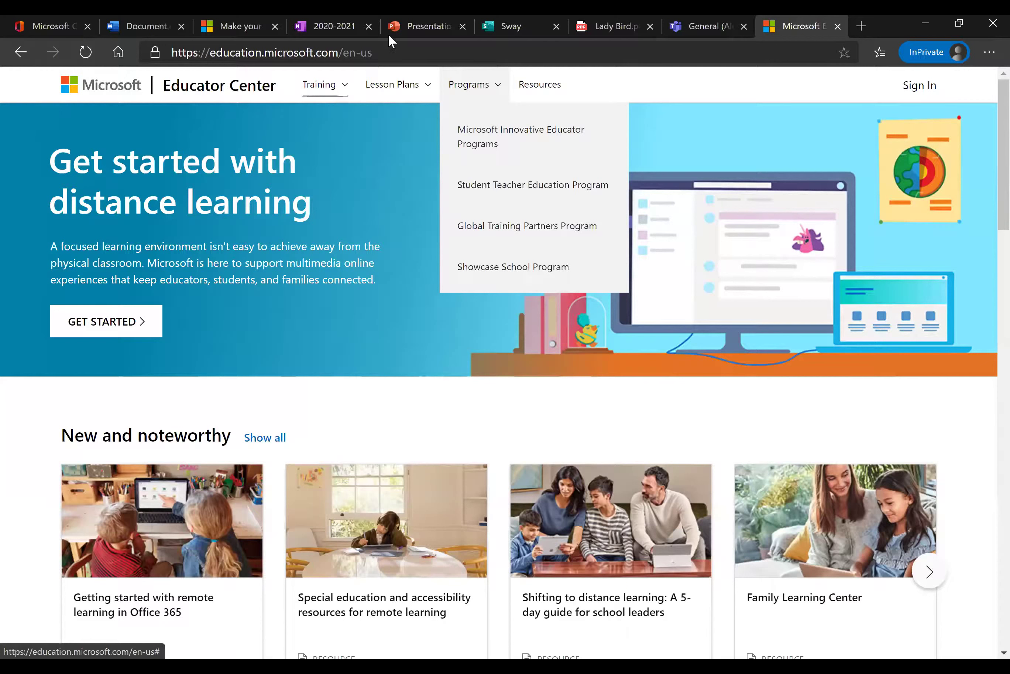
# Go to microsoft.com and decline the Bing Wallpaper app offer.
pyautogui.click(395, 57)
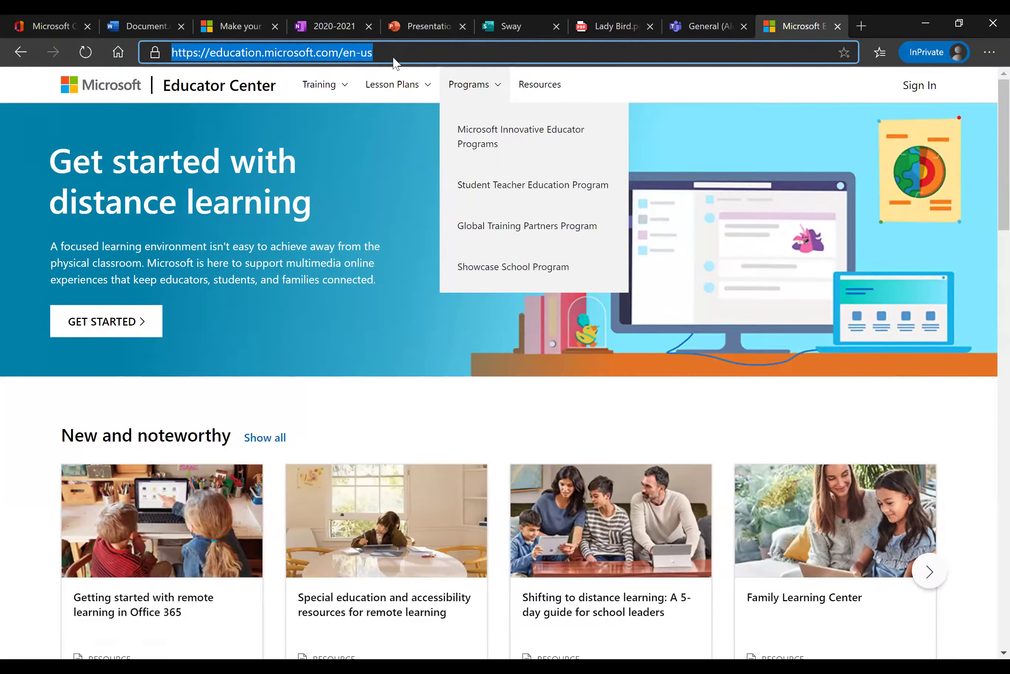
pyautogui.write('microsf')
pyautogui.press('BackSpace')
pyautogui.write('oft')
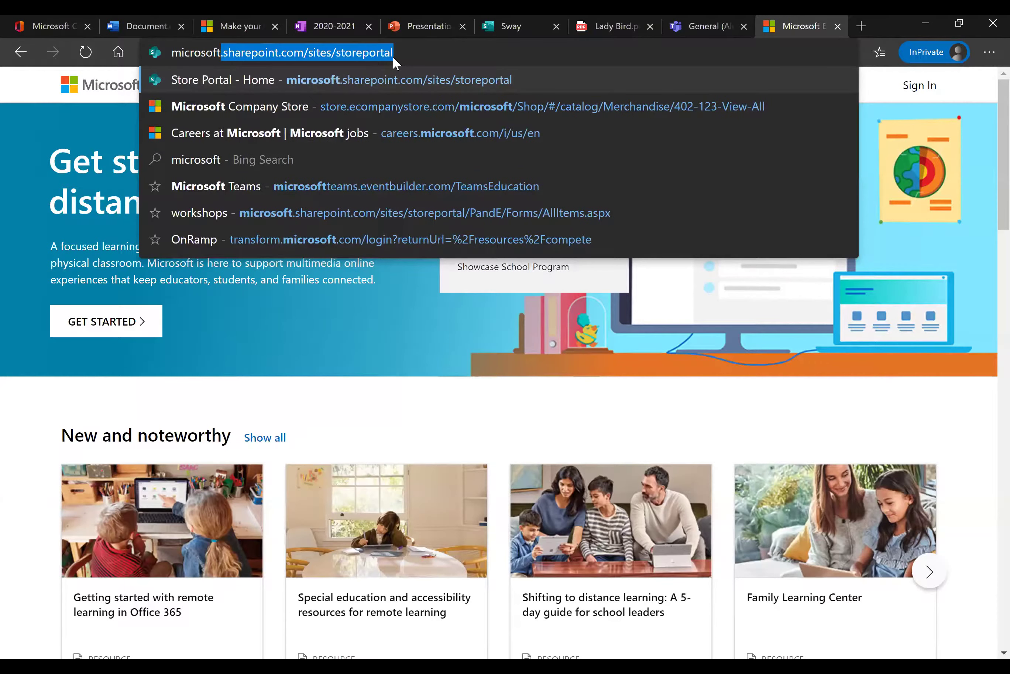
pyautogui.write('.com')
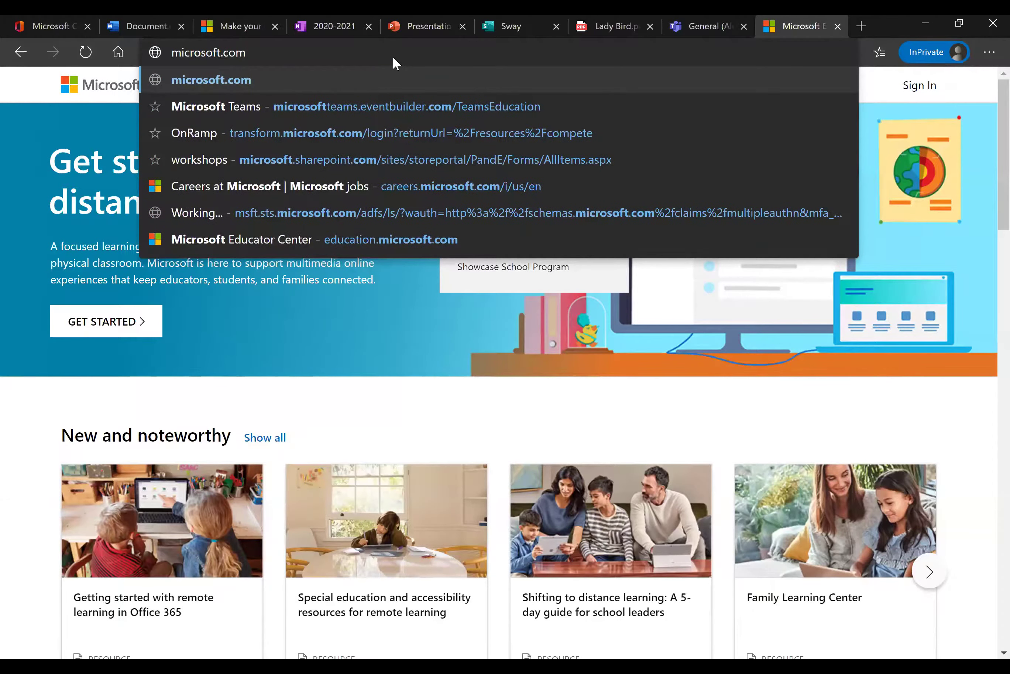
pyautogui.press('Return')
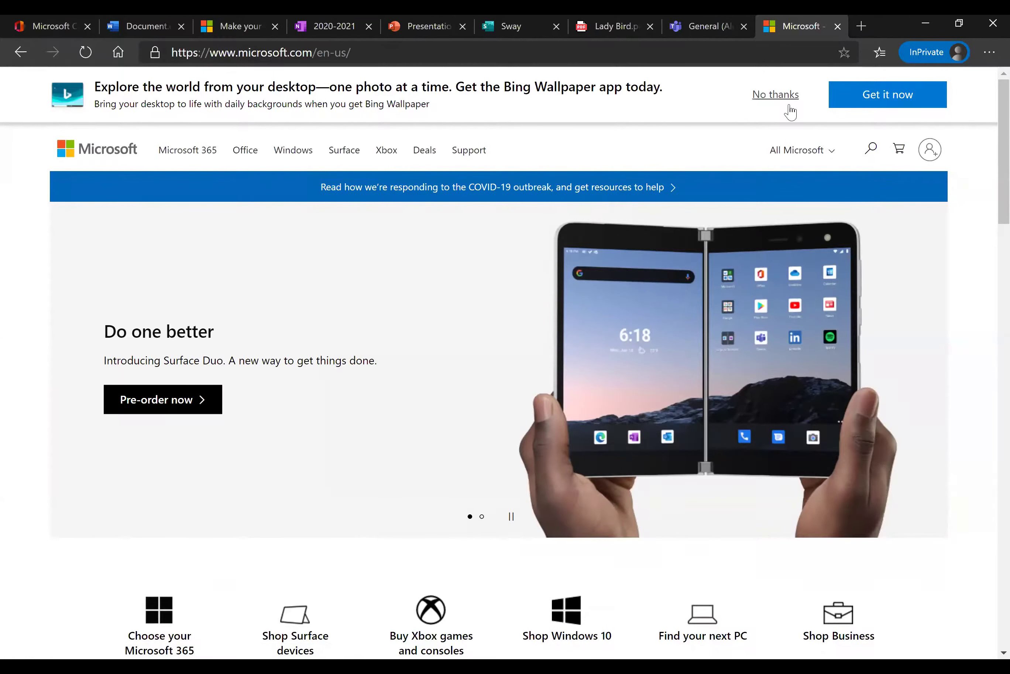
pyautogui.click(788, 101)
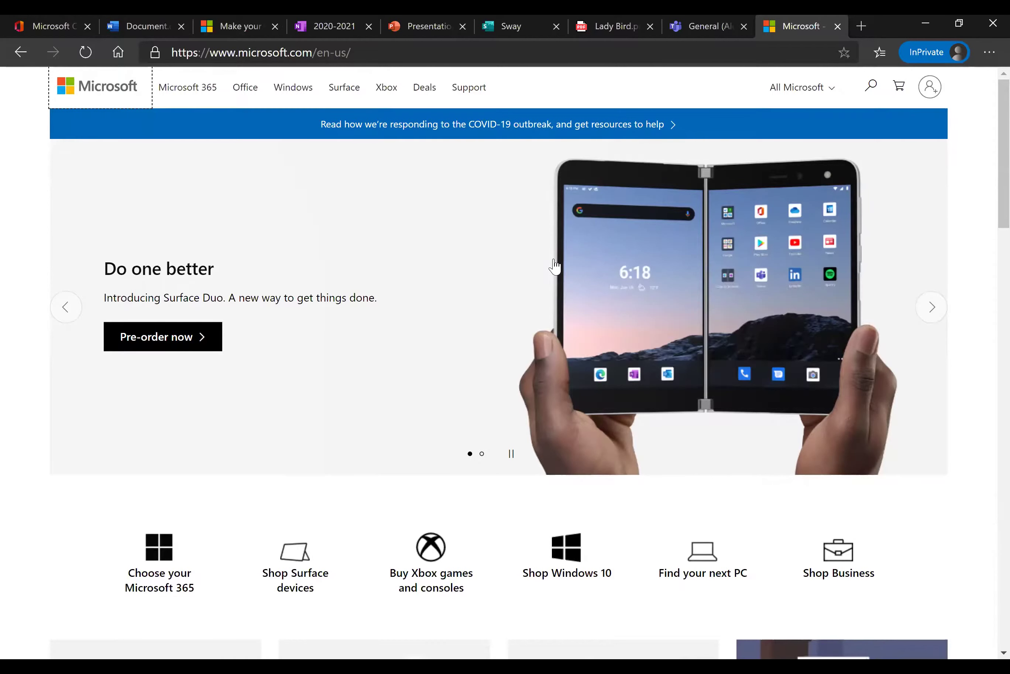
# Open the Microsoft in education page from the Education links in the home page footer.
pyautogui.scroll(-2, 550, 270)
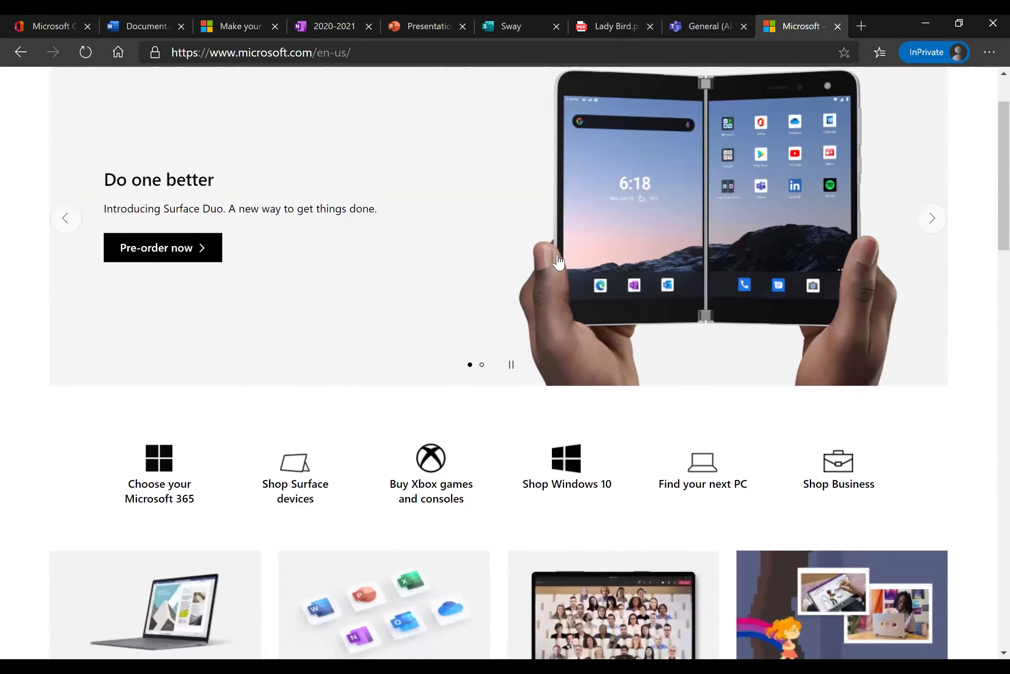
pyautogui.scroll(2, 563, 286)
pyautogui.scroll(-5, 583, 300)
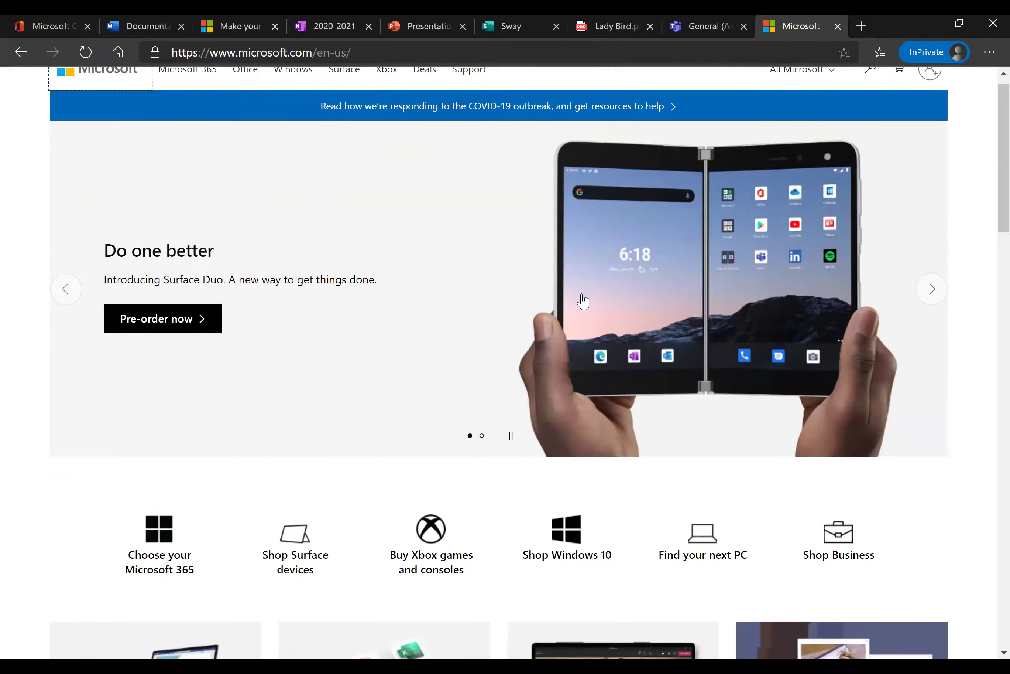
pyautogui.scroll(-7, 584, 300)
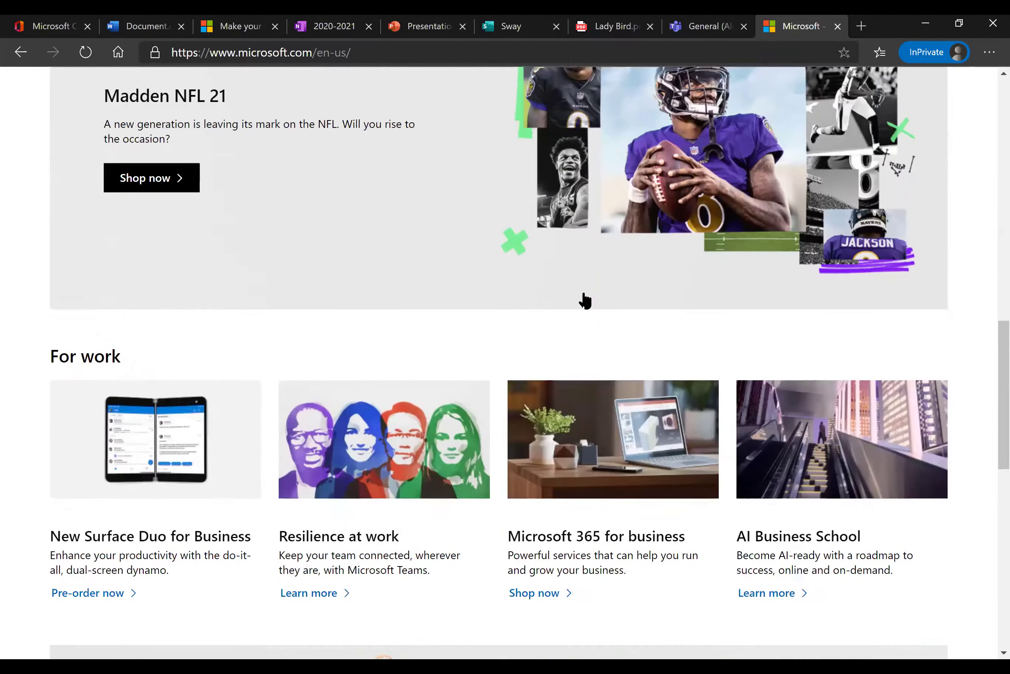
pyautogui.scroll(-7, 584, 300)
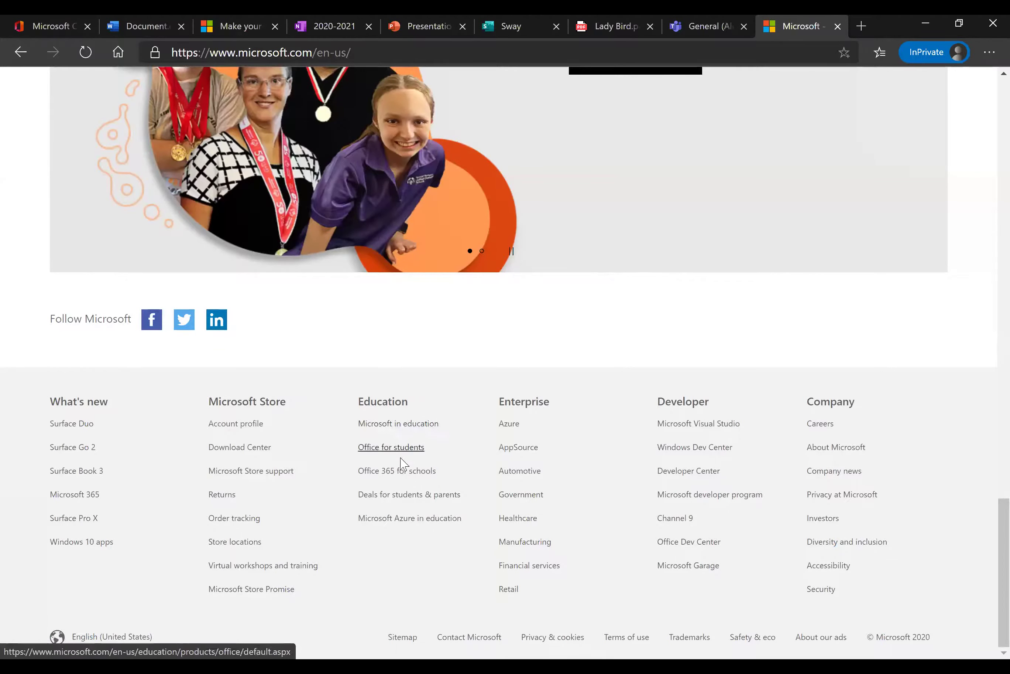
pyautogui.click(395, 426)
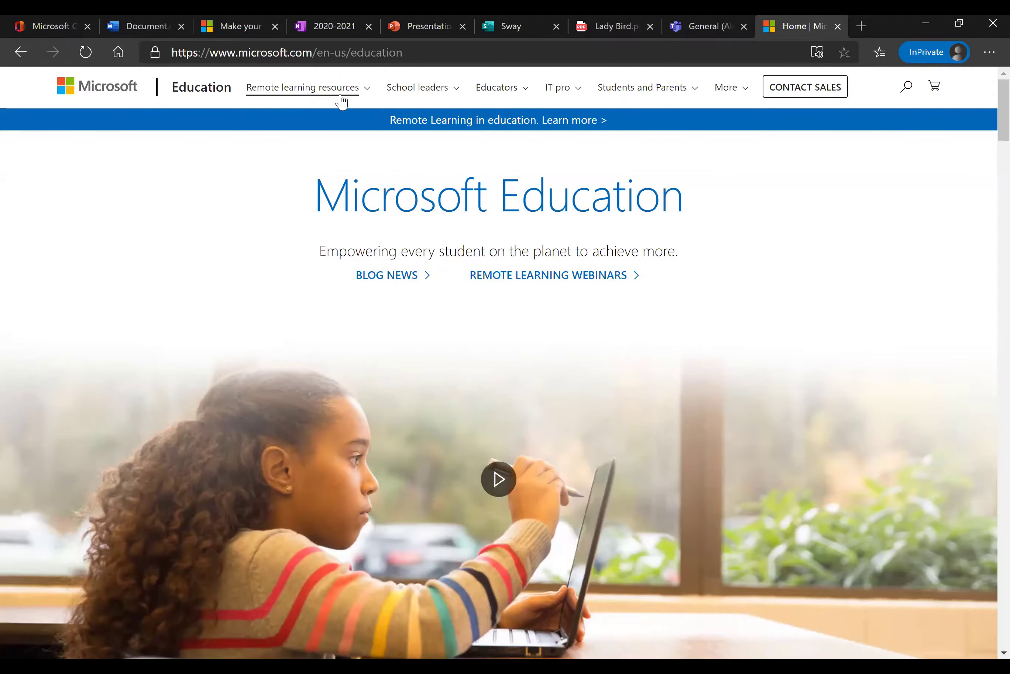
# Look through the Microsoft Education page's sections on virtual orientation, hybrid and remote learning, devices and student skills.
pyautogui.scroll(-10, 744, 295)
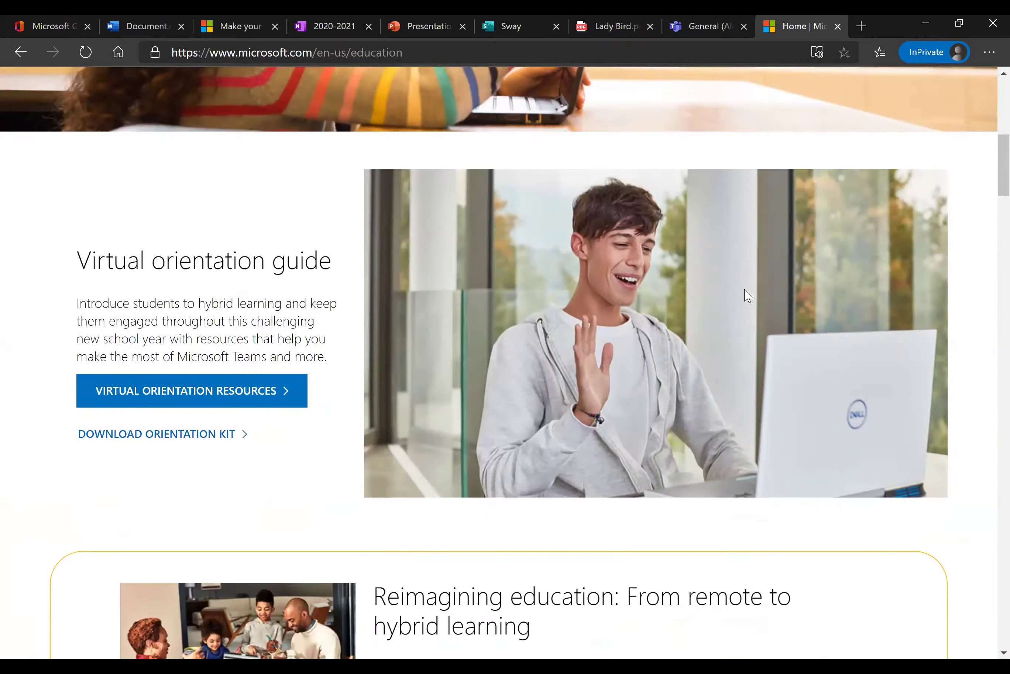
pyautogui.scroll(-3, 747, 296)
pyautogui.scroll(-15, 747, 295)
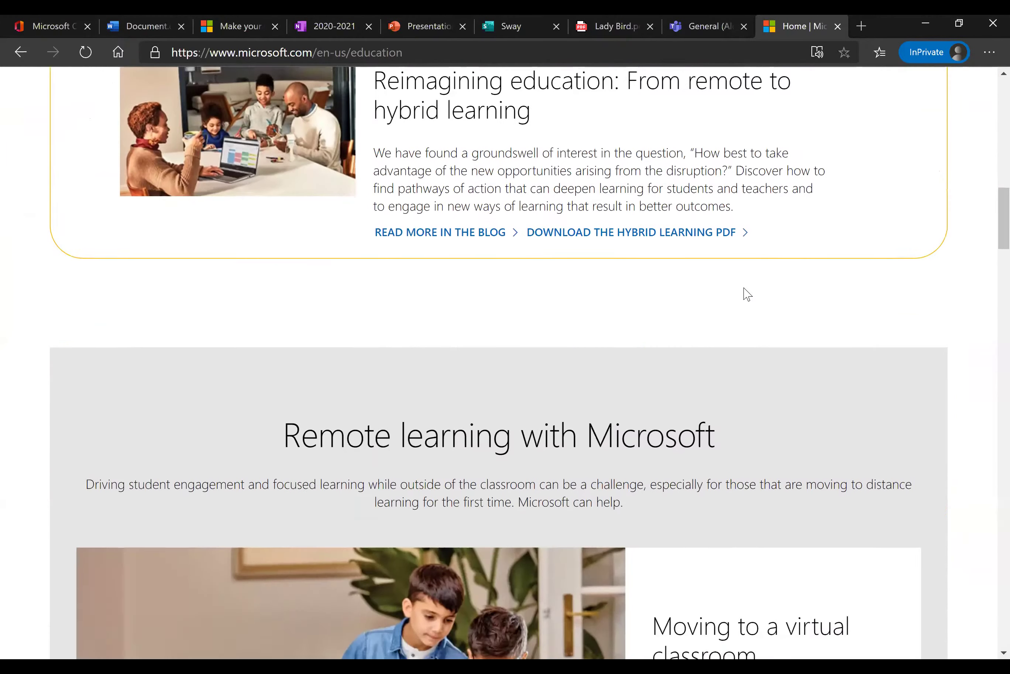
pyautogui.scroll(-15, 747, 294)
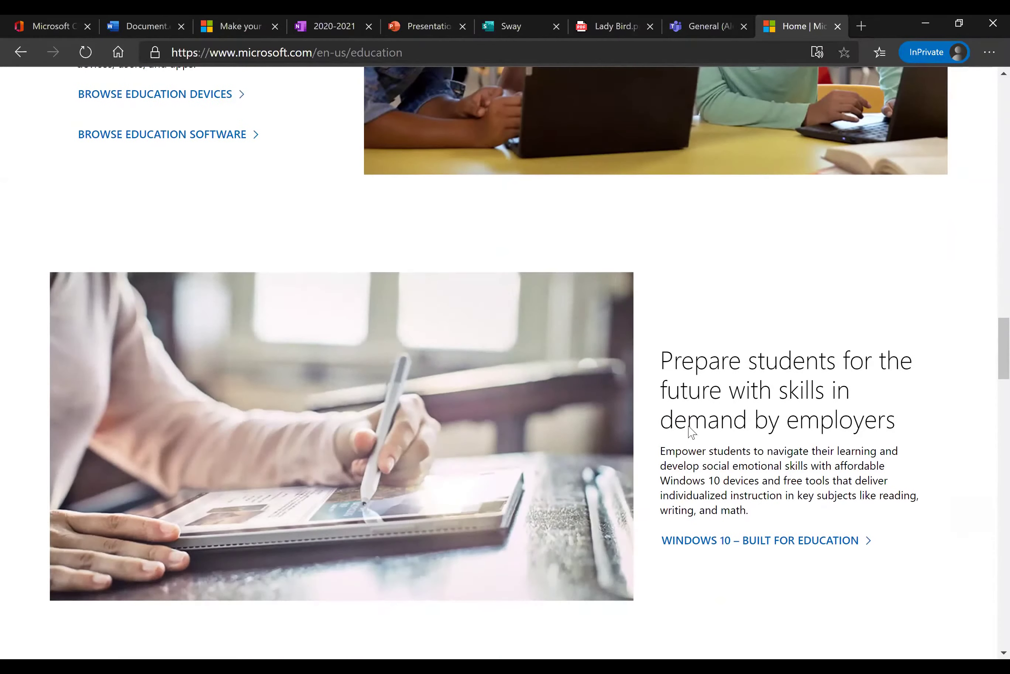
pyautogui.scroll(20, 694, 430)
pyautogui.scroll(5, 696, 427)
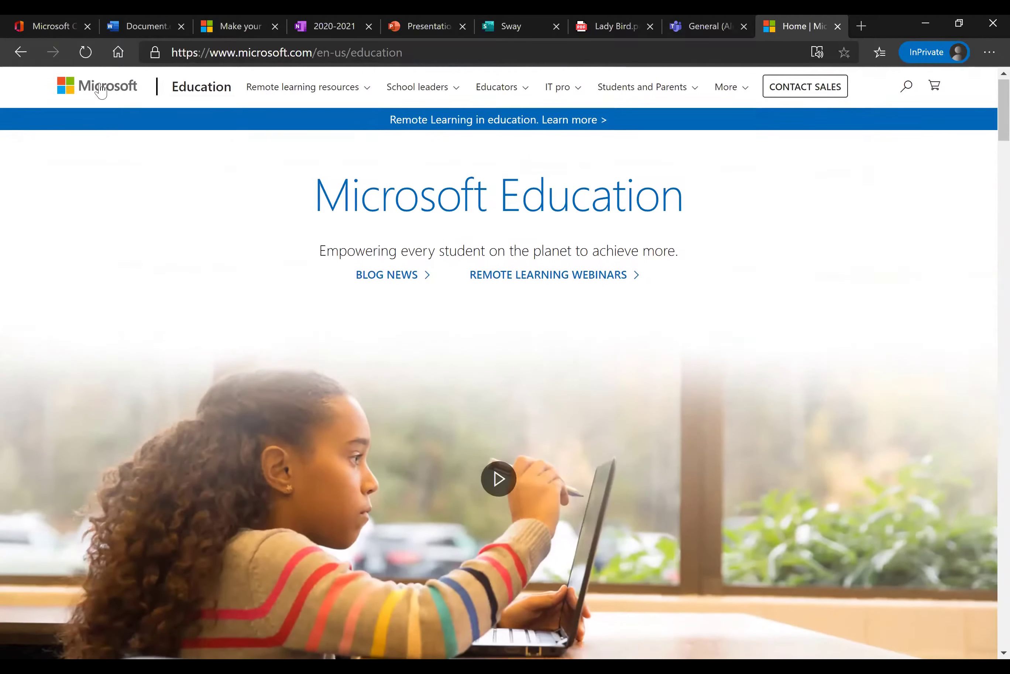
# Go back to the Microsoft home page and open the Accessibility page from its Company links to browse the assistive tool categories.
pyautogui.hotkey('alt', 'Left')
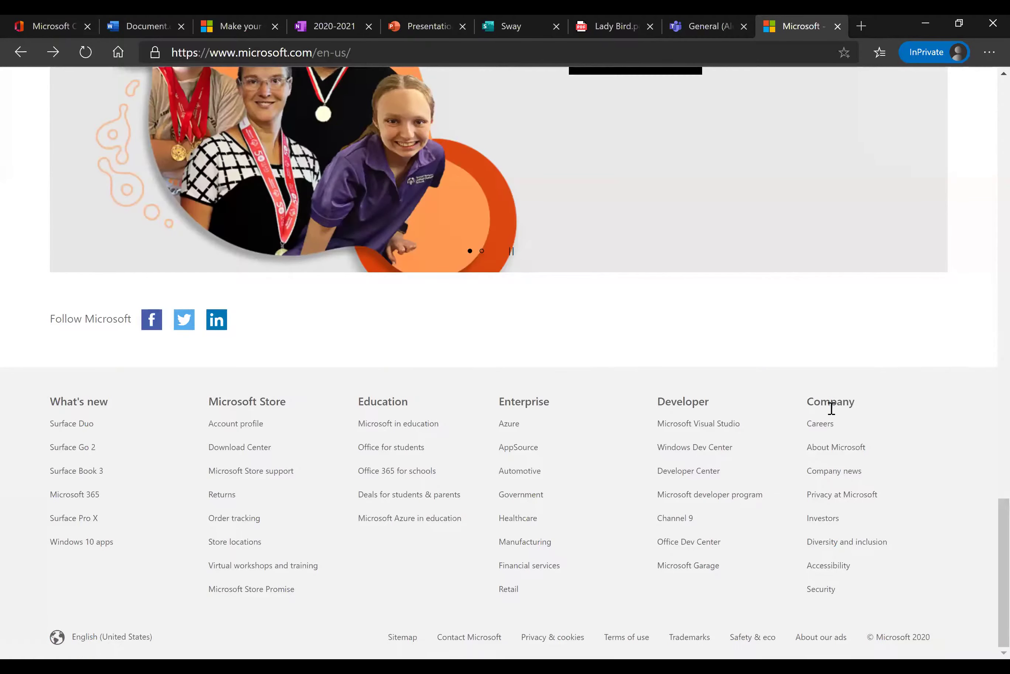
pyautogui.click(828, 565)
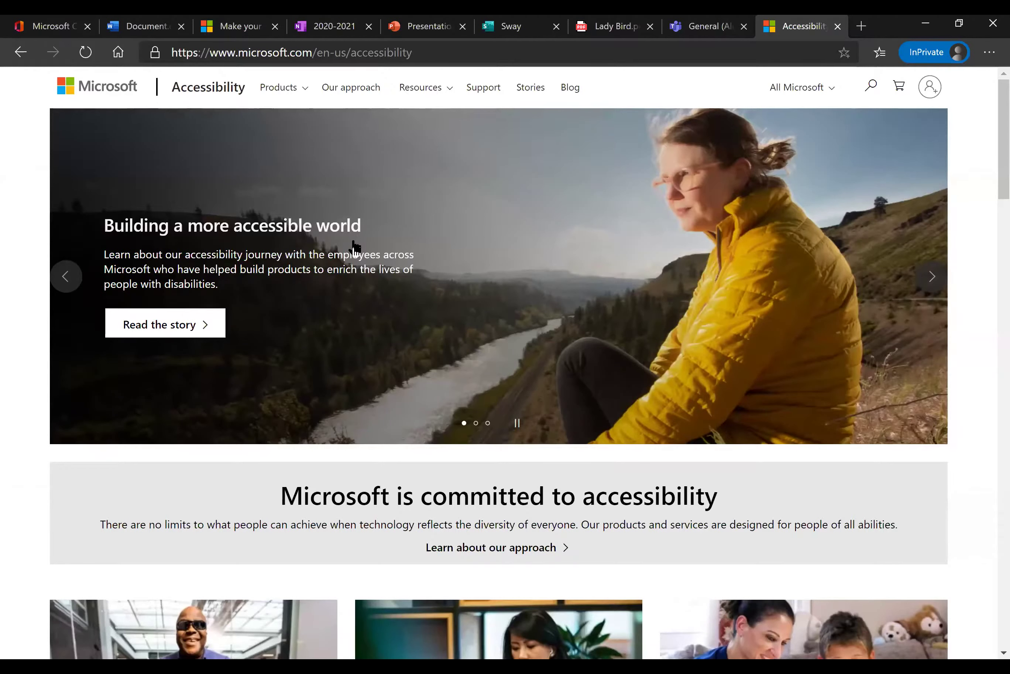
pyautogui.scroll(-8, 474, 320)
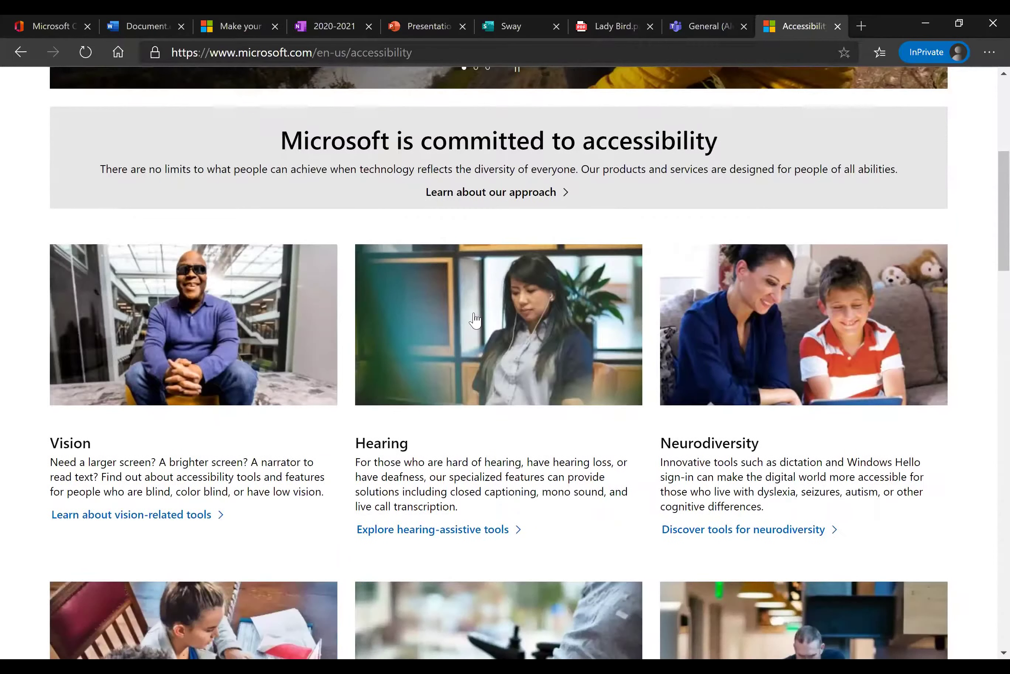
pyautogui.scroll(-6, 475, 320)
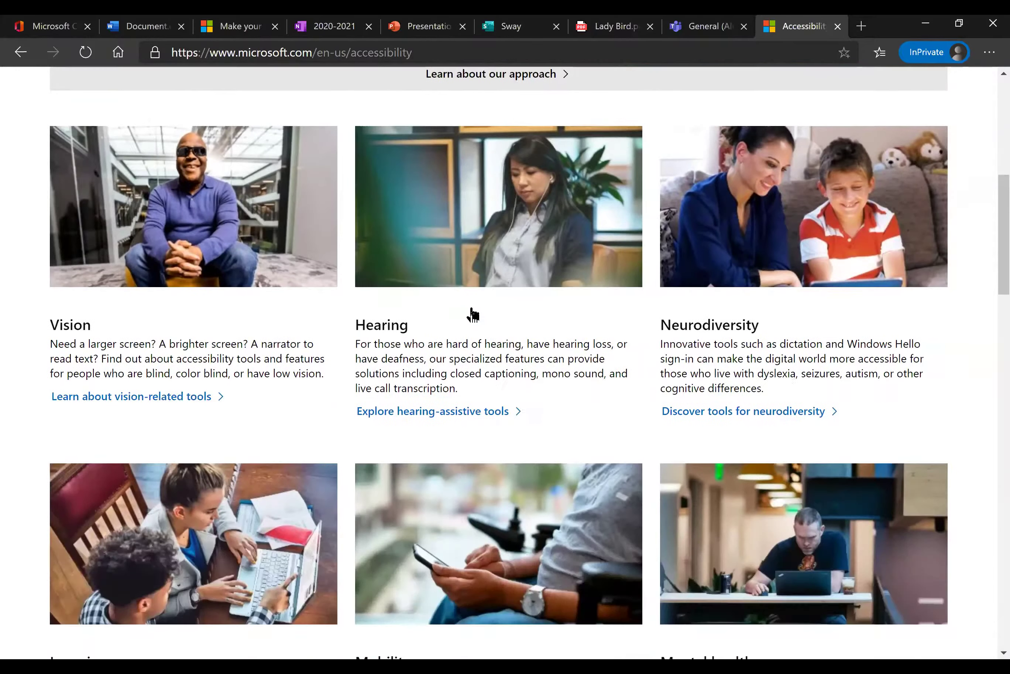
pyautogui.scroll(-10, 473, 314)
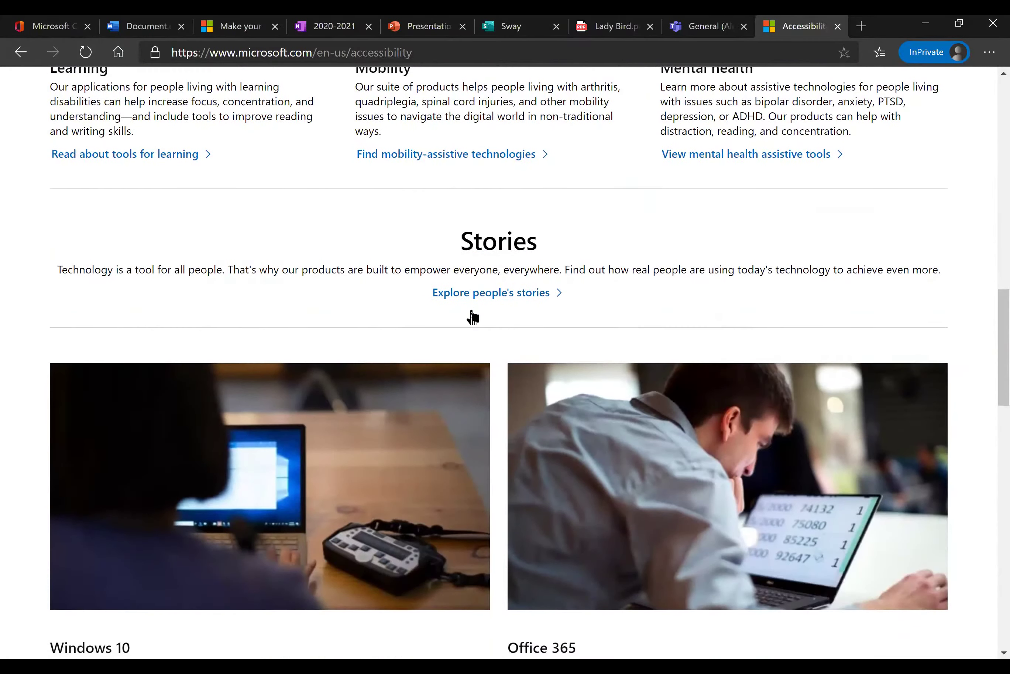
# Look through the Accessibility page's Stories, More products for accessibility and Accessibility in action sections, and return to its beginning.
pyautogui.scroll(-6, 474, 314)
pyautogui.scroll(-14, 476, 314)
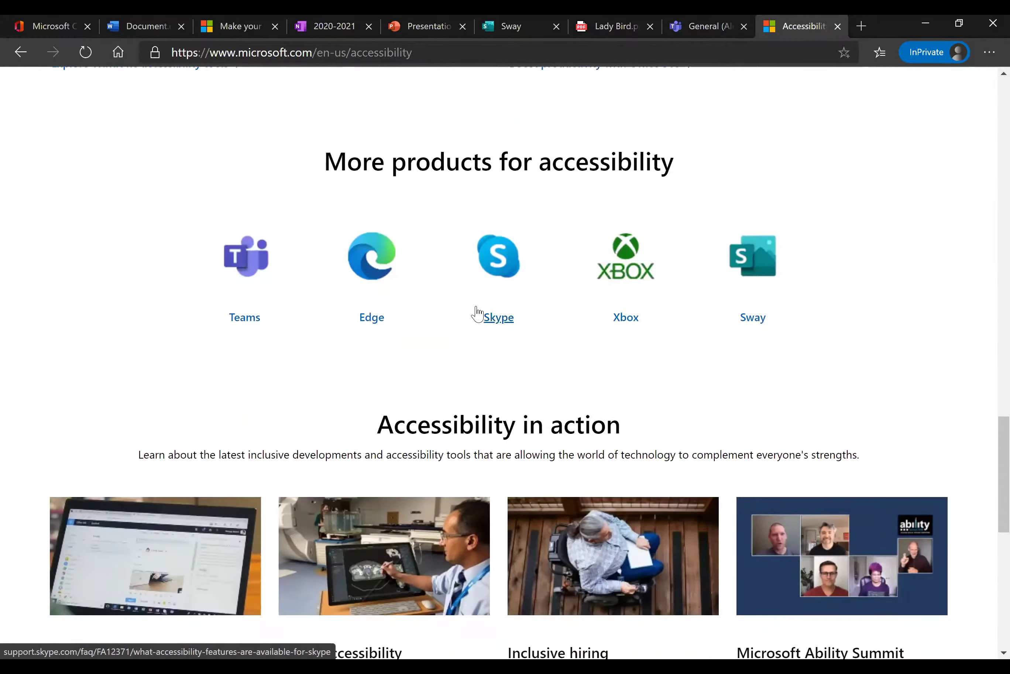
pyautogui.scroll(-5, 478, 313)
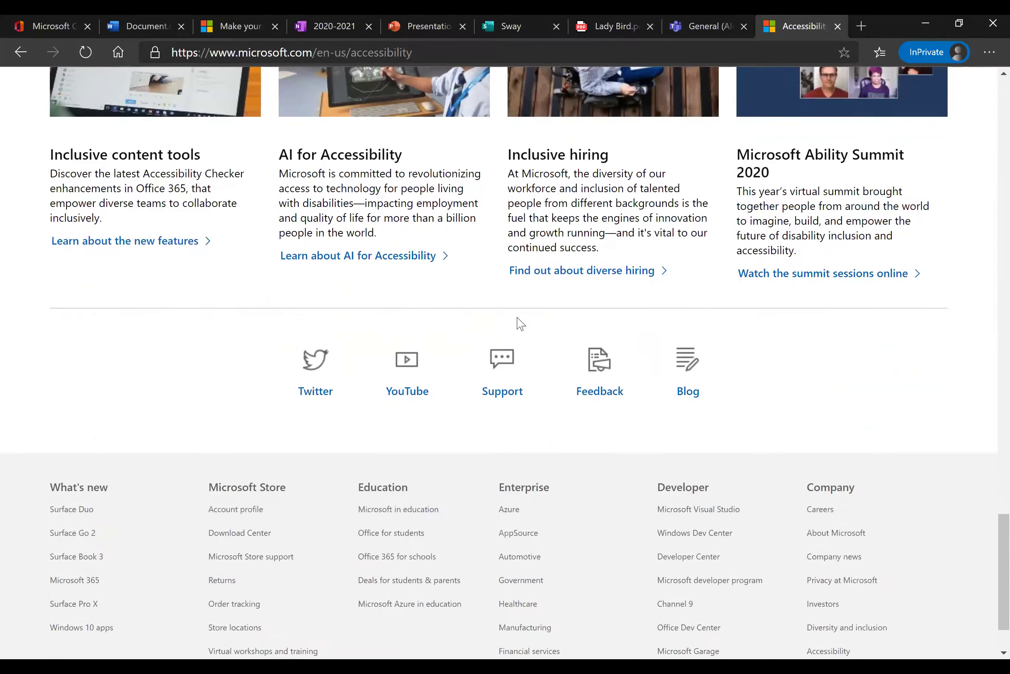
pyautogui.scroll(10, 519, 324)
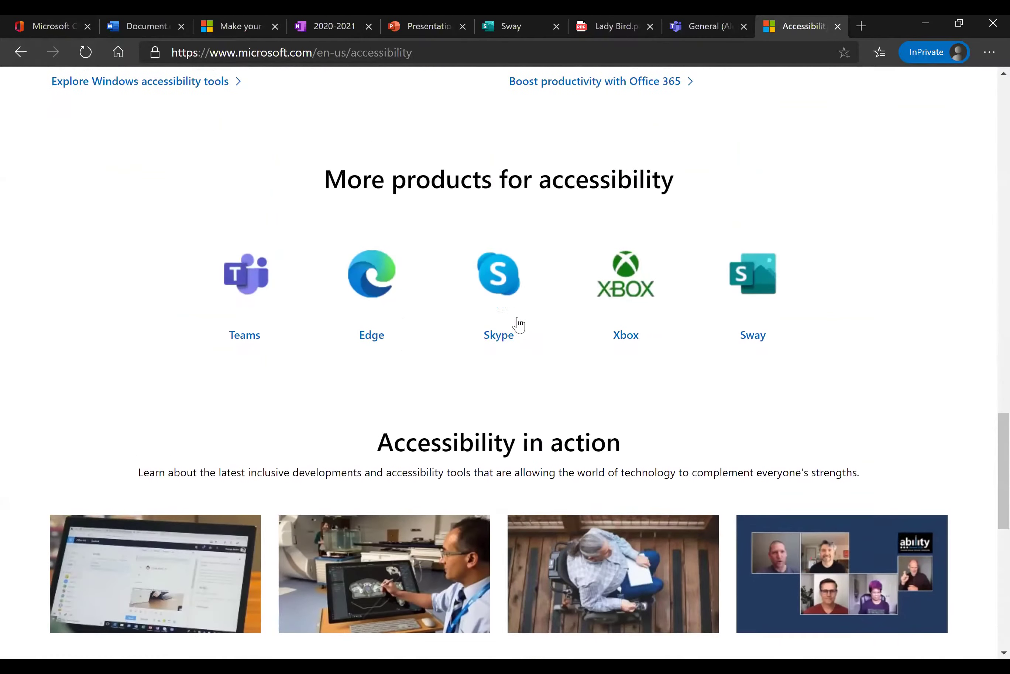
pyautogui.scroll(17, 518, 324)
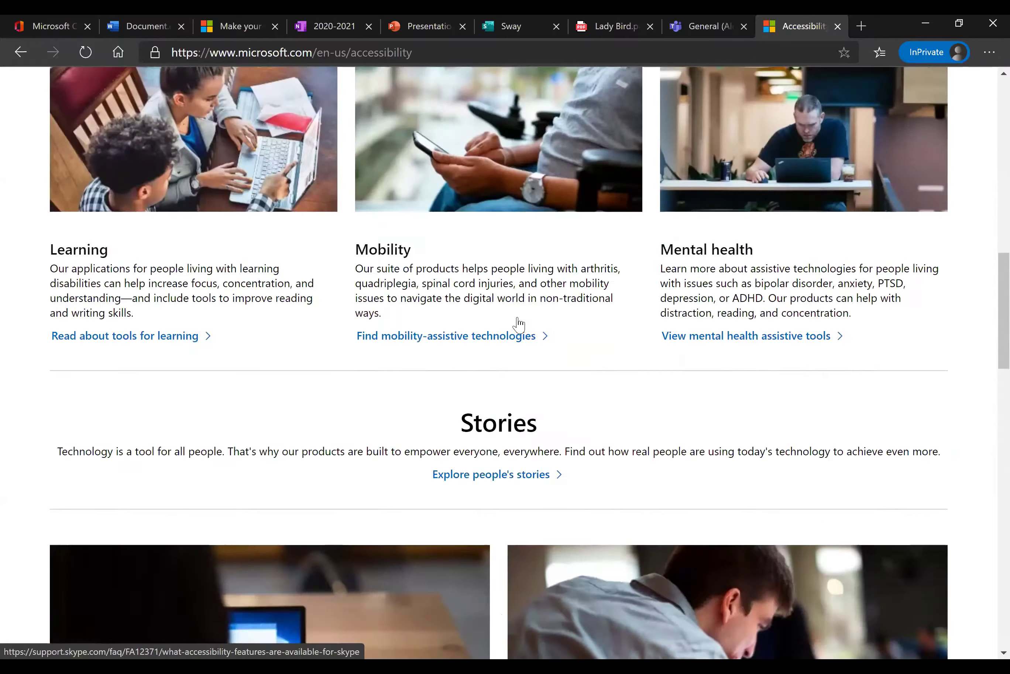
pyautogui.scroll(18, 518, 324)
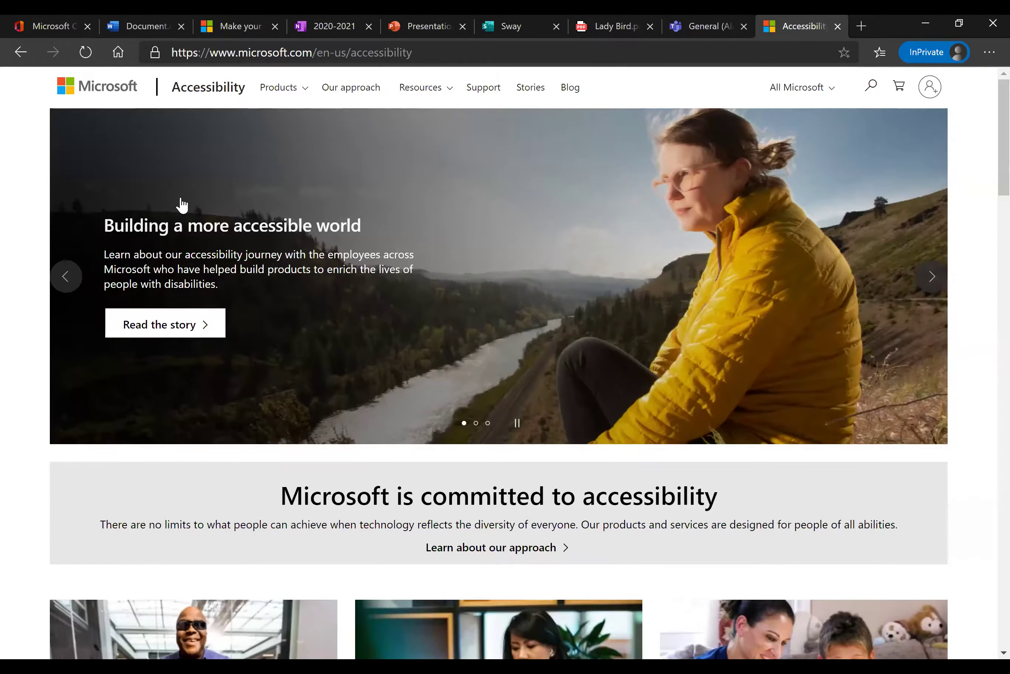
# Switch to the open support article on making Word documents accessible and look over its introduction.
pyautogui.click(229, 27)
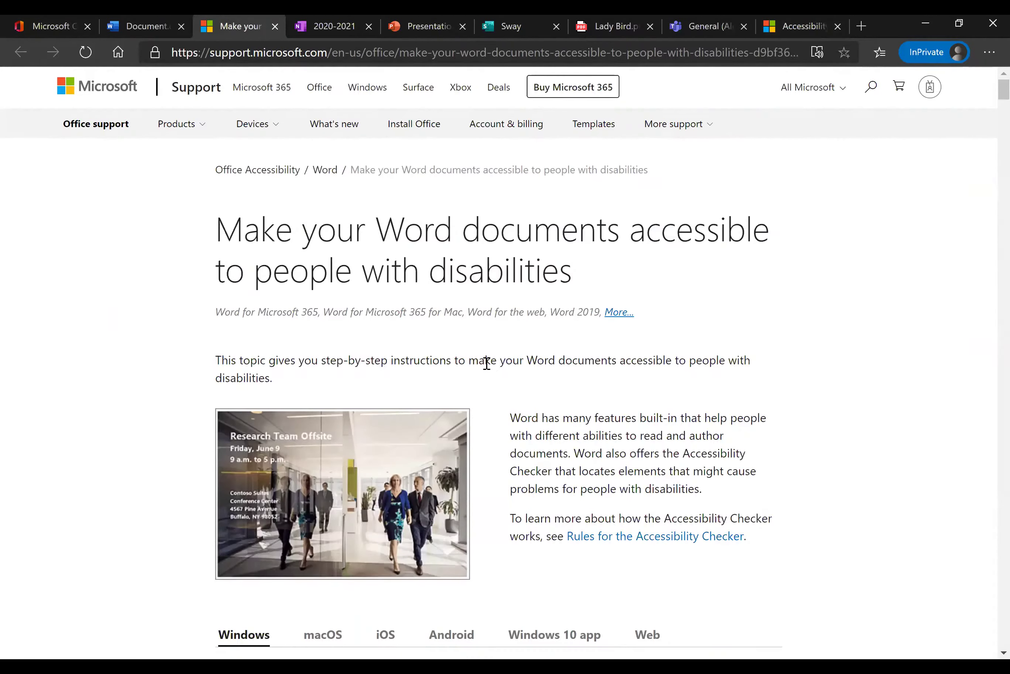
pyautogui.scroll(-2, 486, 361)
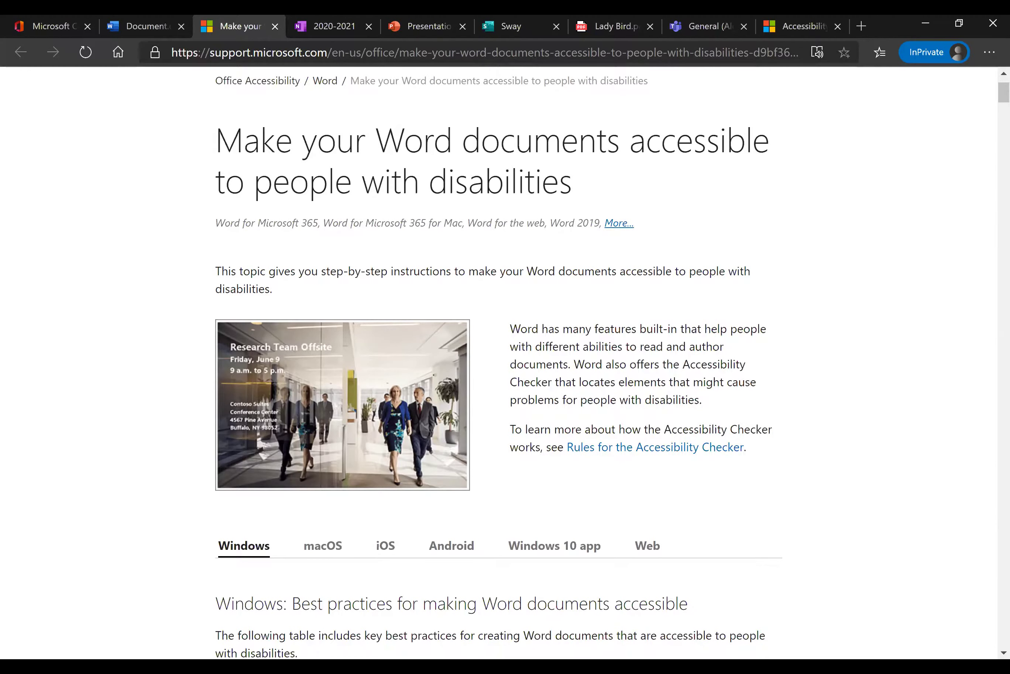
# Return to the Word document, close its Accessibility results and view the context options for the lake photo.
pyautogui.click(156, 26)
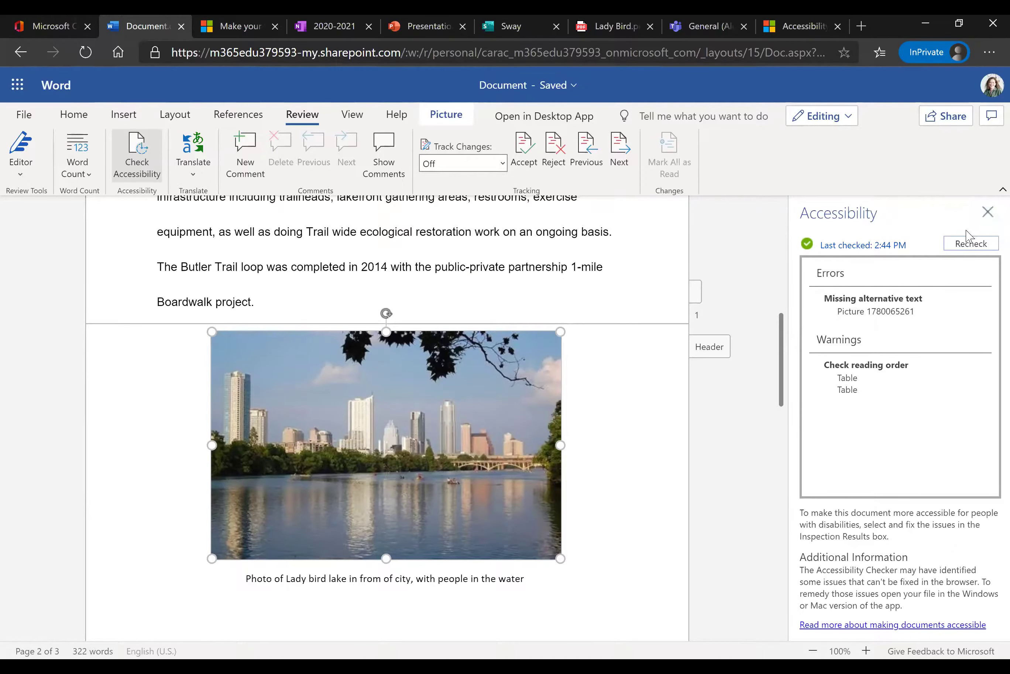
pyautogui.click(987, 212)
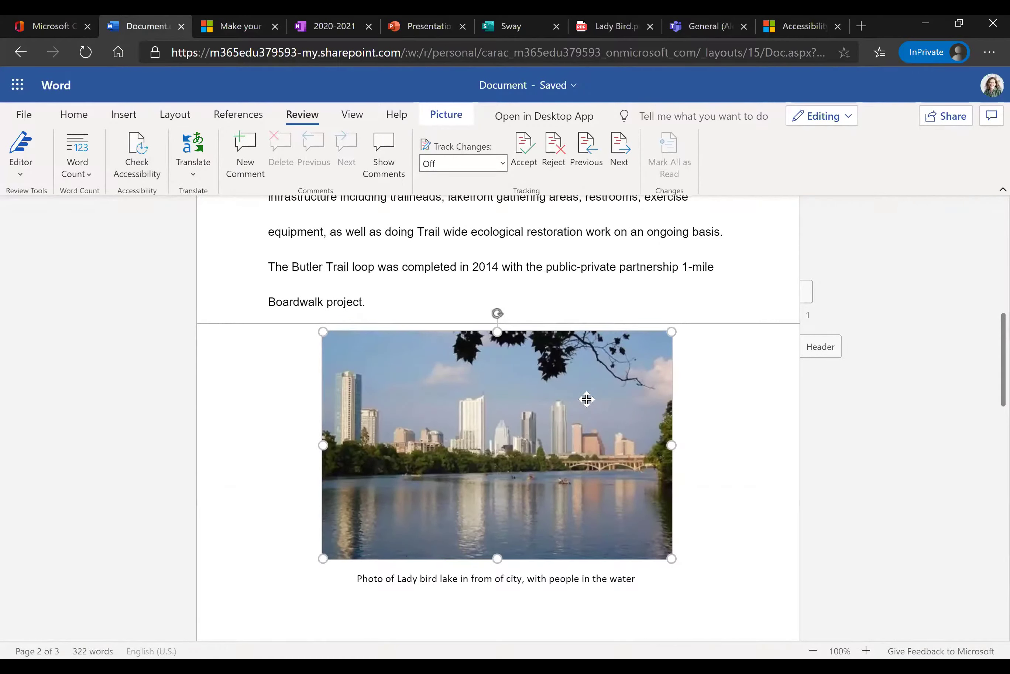
pyautogui.rightClick(587, 398)
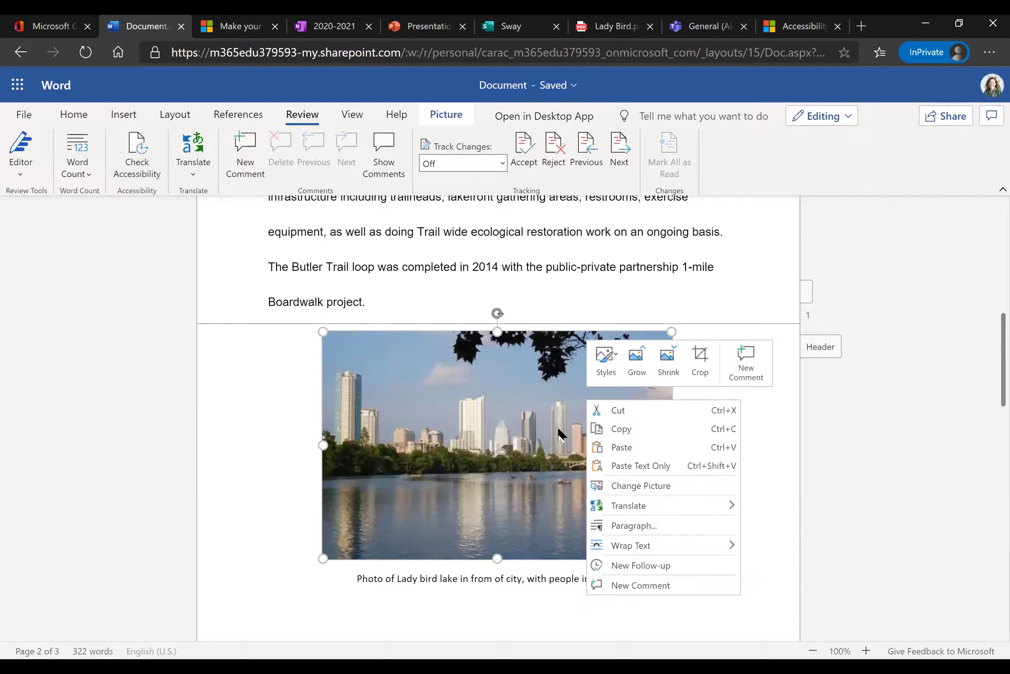
# Run the accessibility check on the document again and select the picture listed under Missing alternative text.
pyautogui.click(142, 153)
pyautogui.click(142, 152)
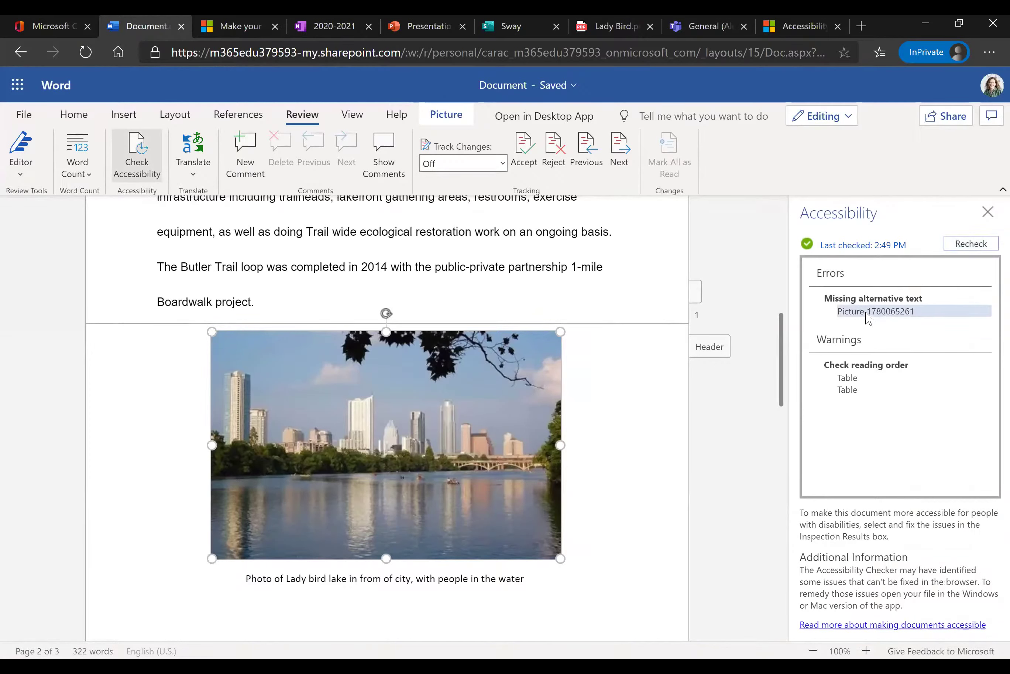
pyautogui.click(887, 319)
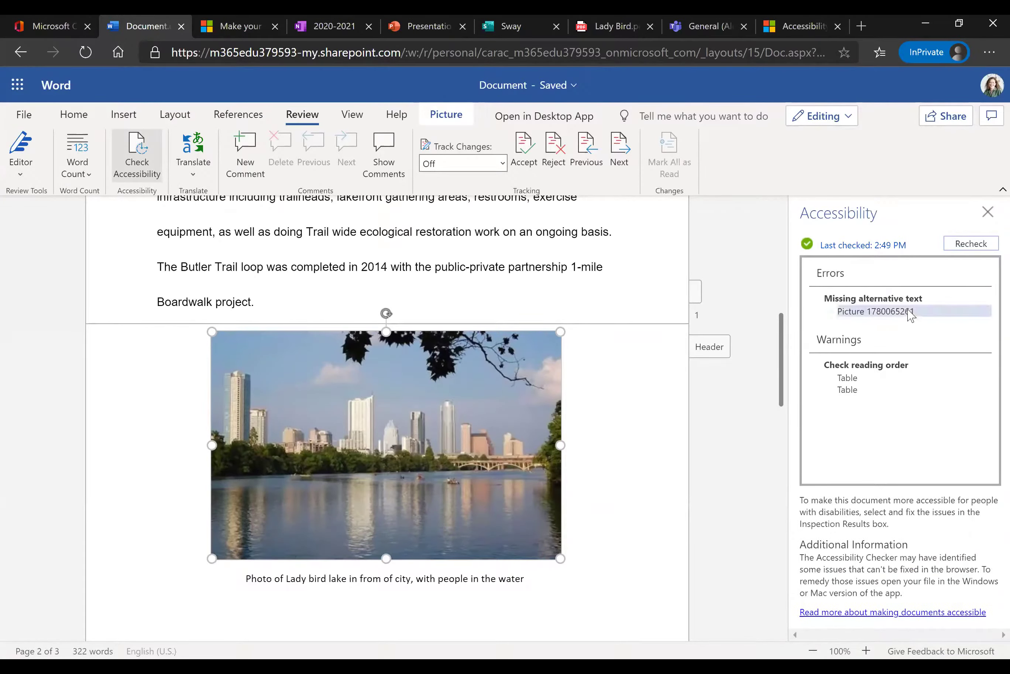